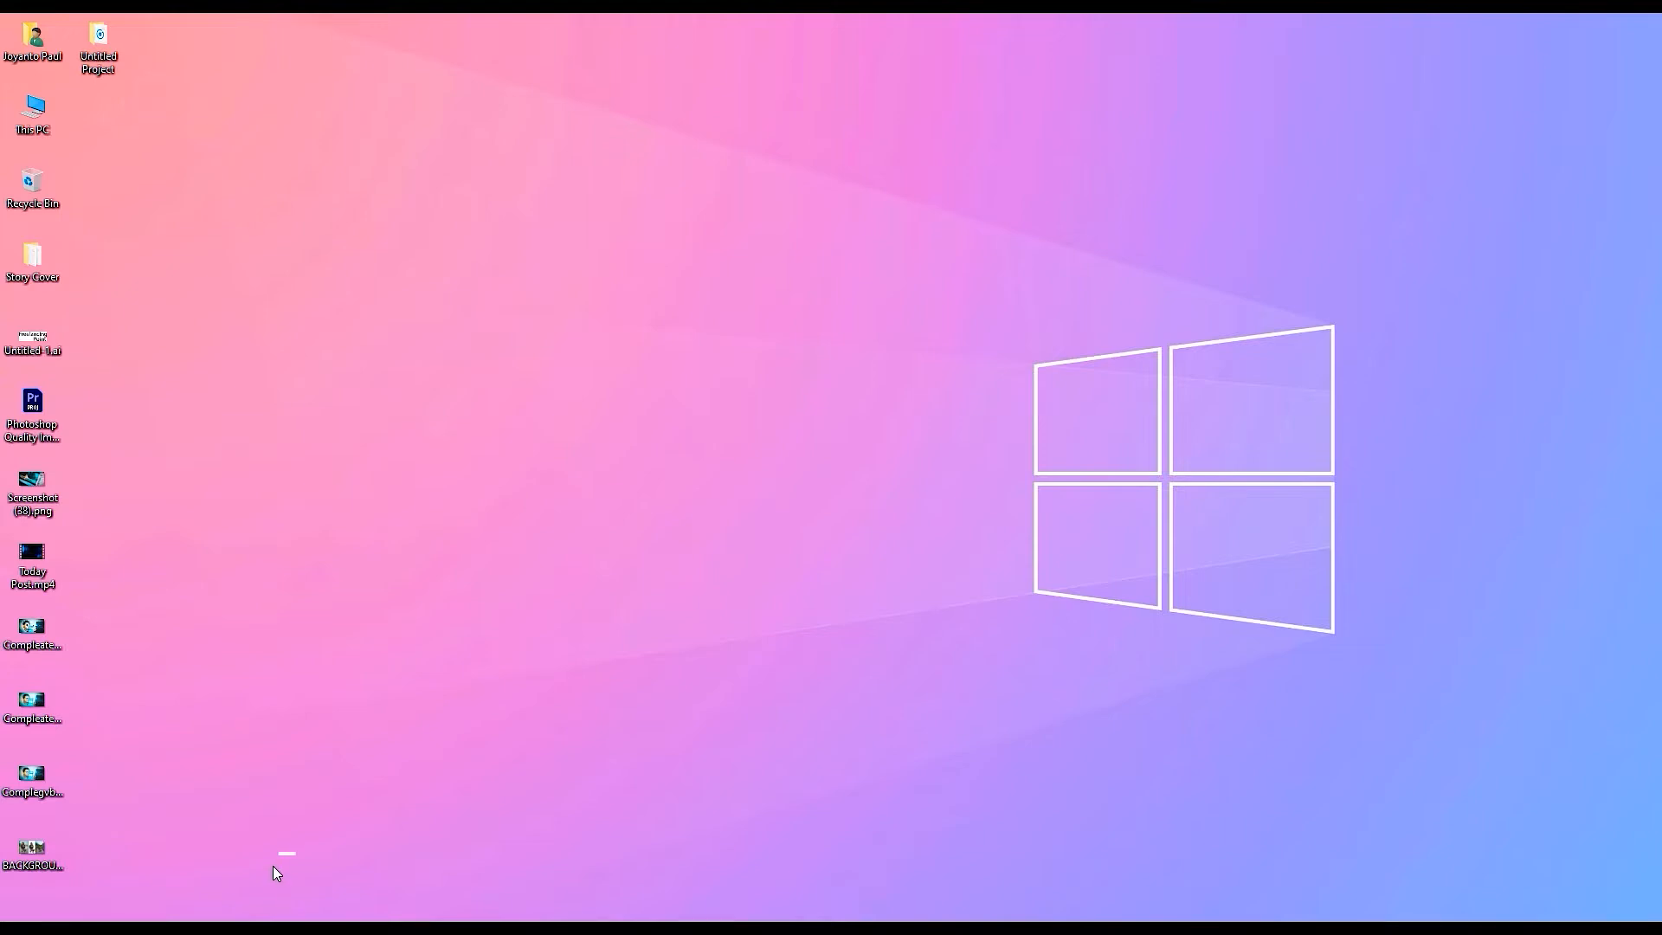
Step: Preview BACKGROUND-REMOVE-01.png from the desktop, close the preview, and open the image in Photoshop
{"action": "double_click", "coordinate": [42, 851]}
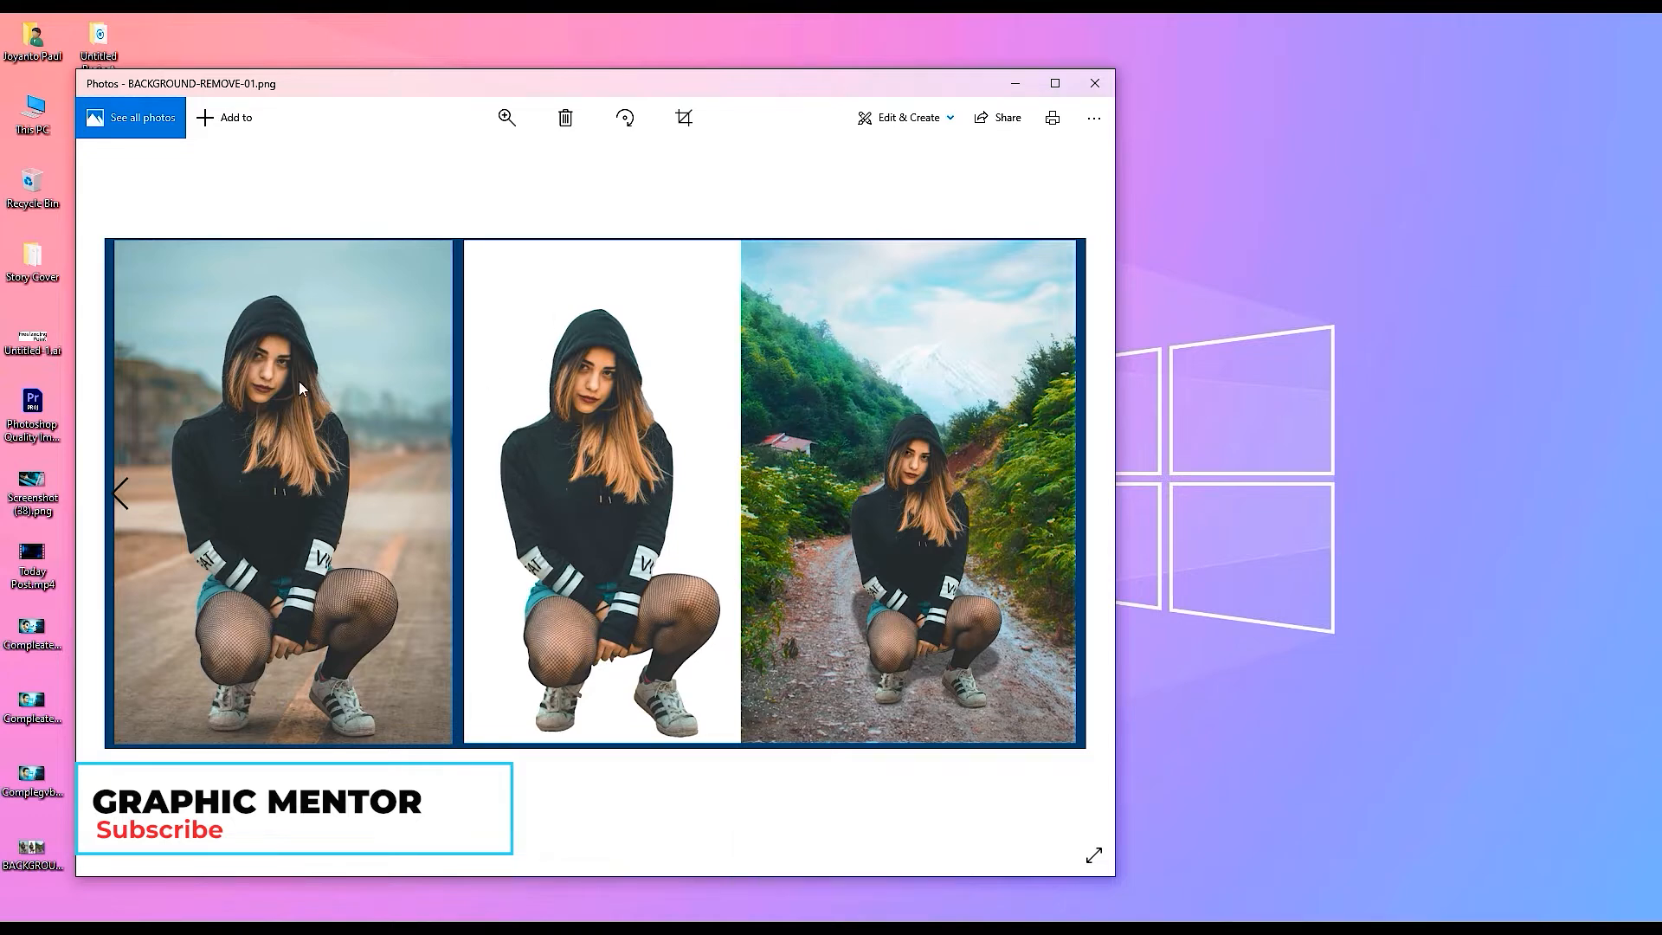
{"action": "left_click", "coordinate": [1111, 86]}
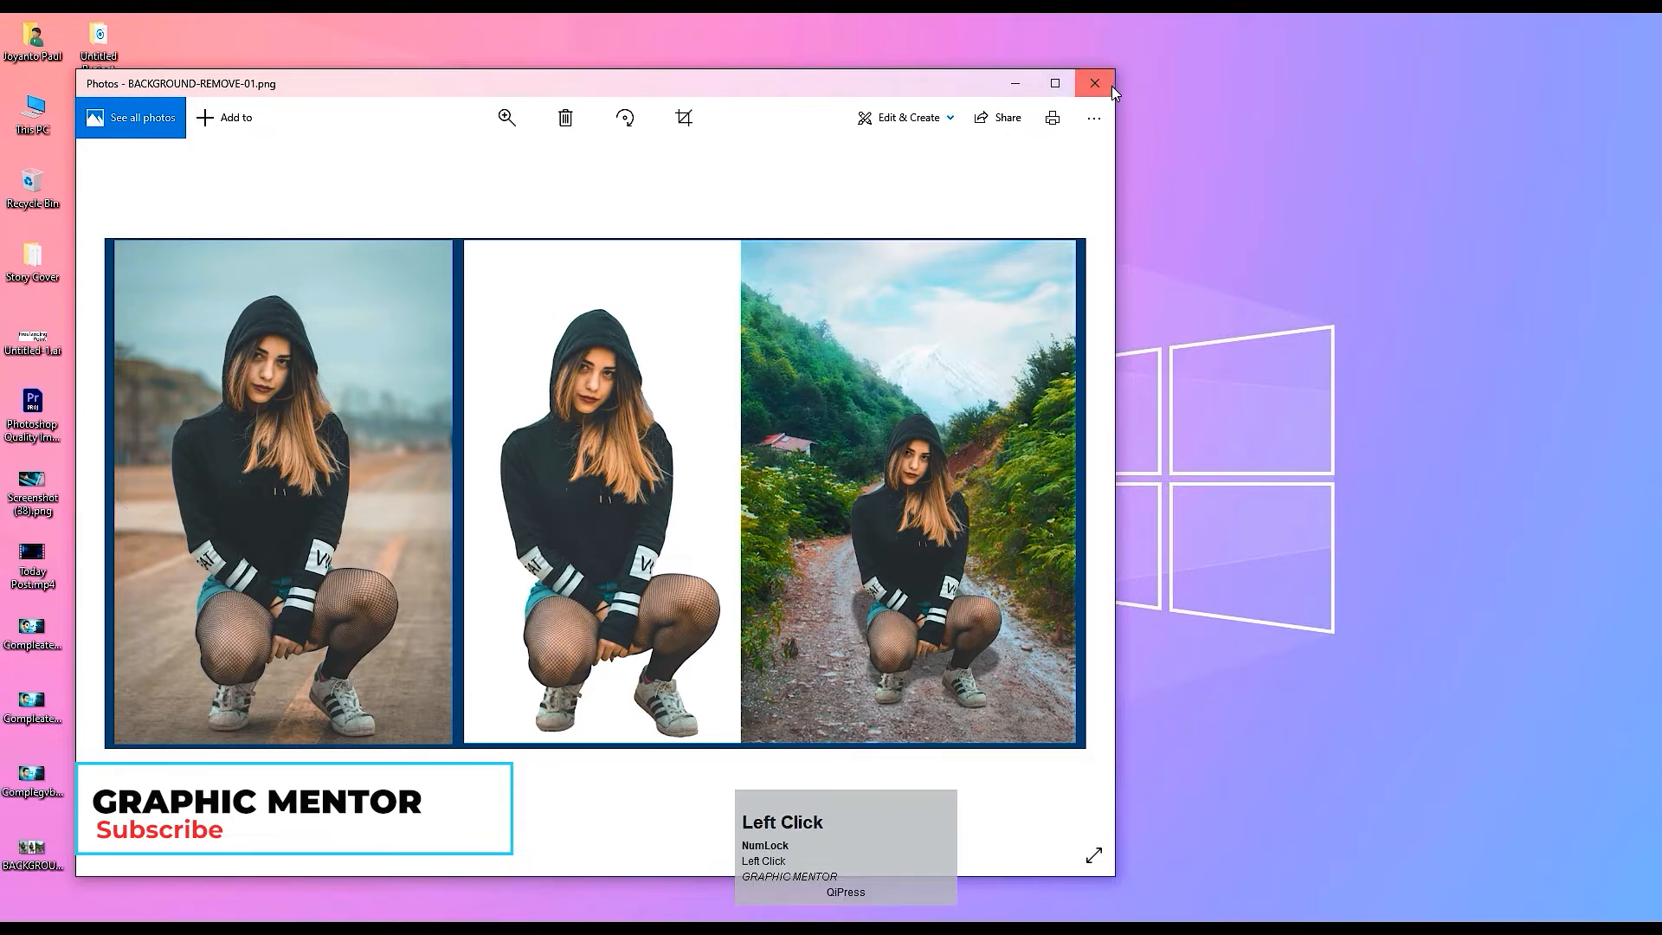
{"action": "left_click_drag", "start_coordinate": [15, 850], "coordinate": [556, 586]}
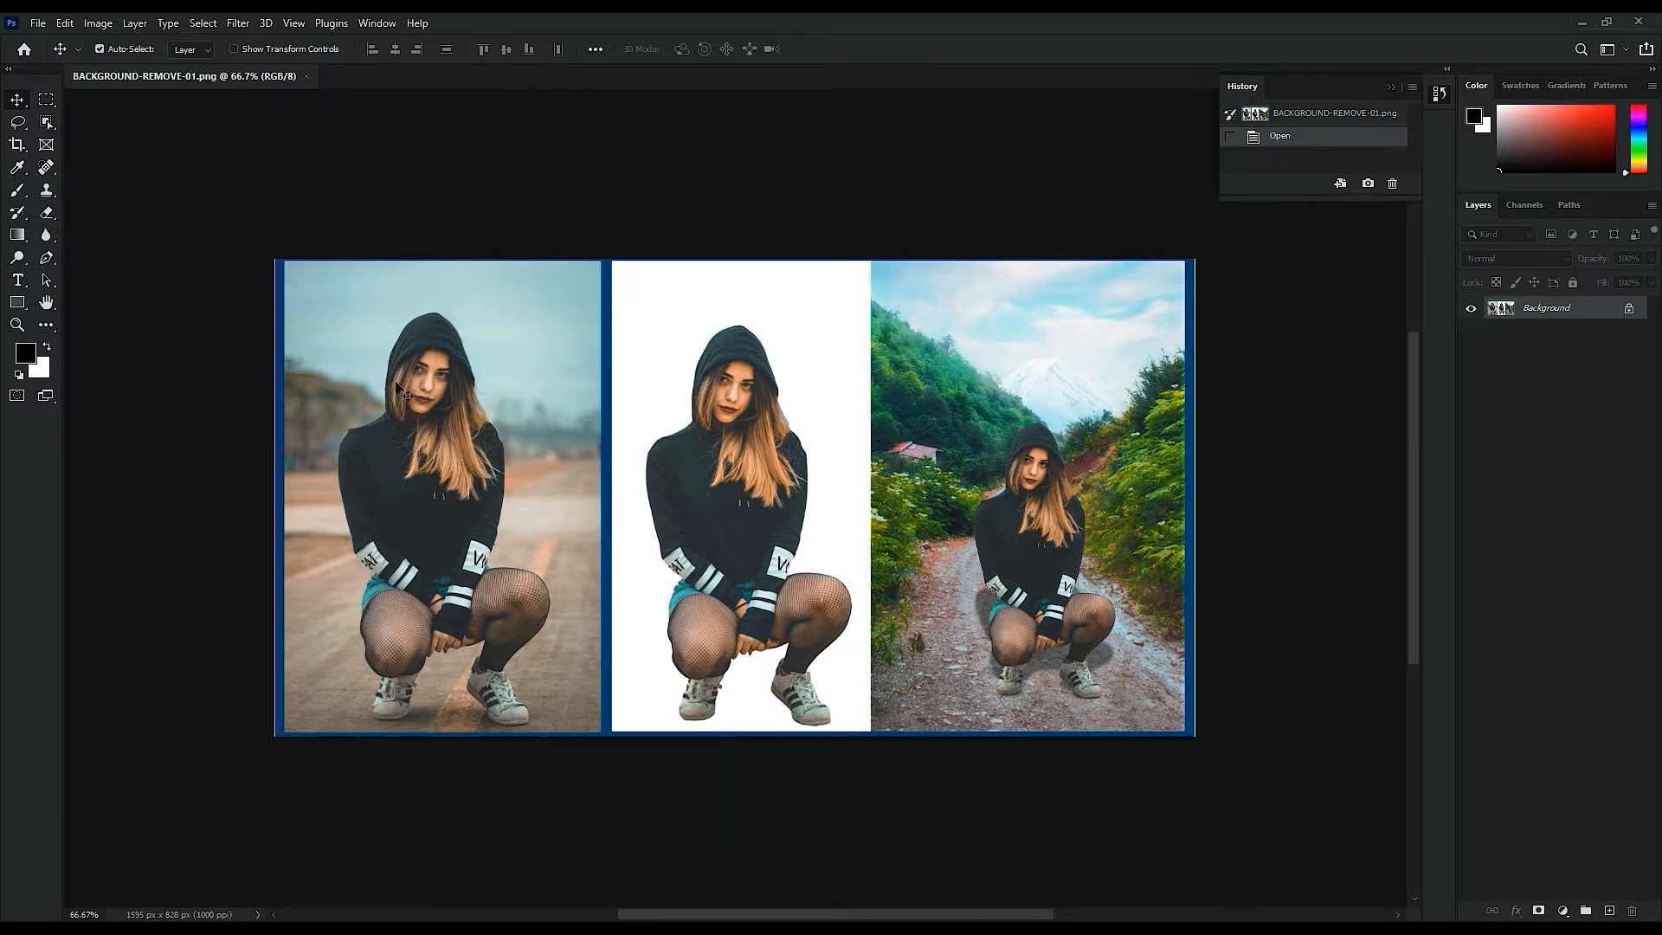
{"action": "scroll", "coordinate": [663, 505], "scroll_direction": "down", "scroll_amount": 1}
{"action": "scroll", "coordinate": [663, 505], "scroll_direction": "up", "scroll_amount": 1}
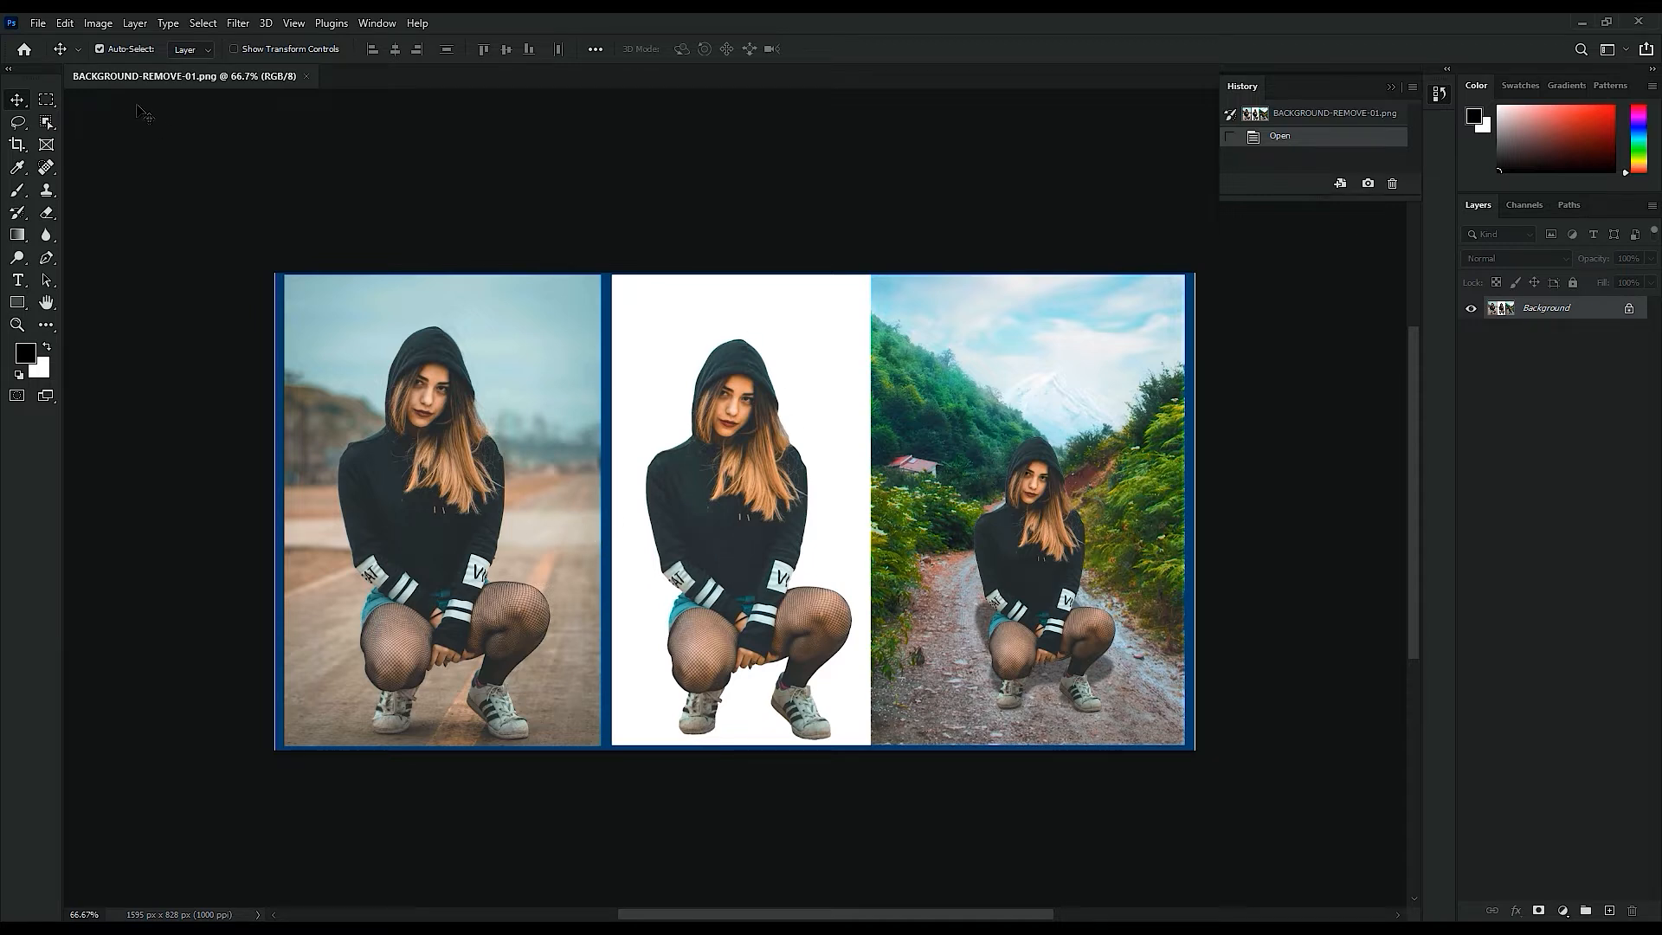
Step: Open the image's File Info dialog and enlarge it to fit all the Basic metadata fields
{"action": "left_click", "coordinate": [39, 22]}
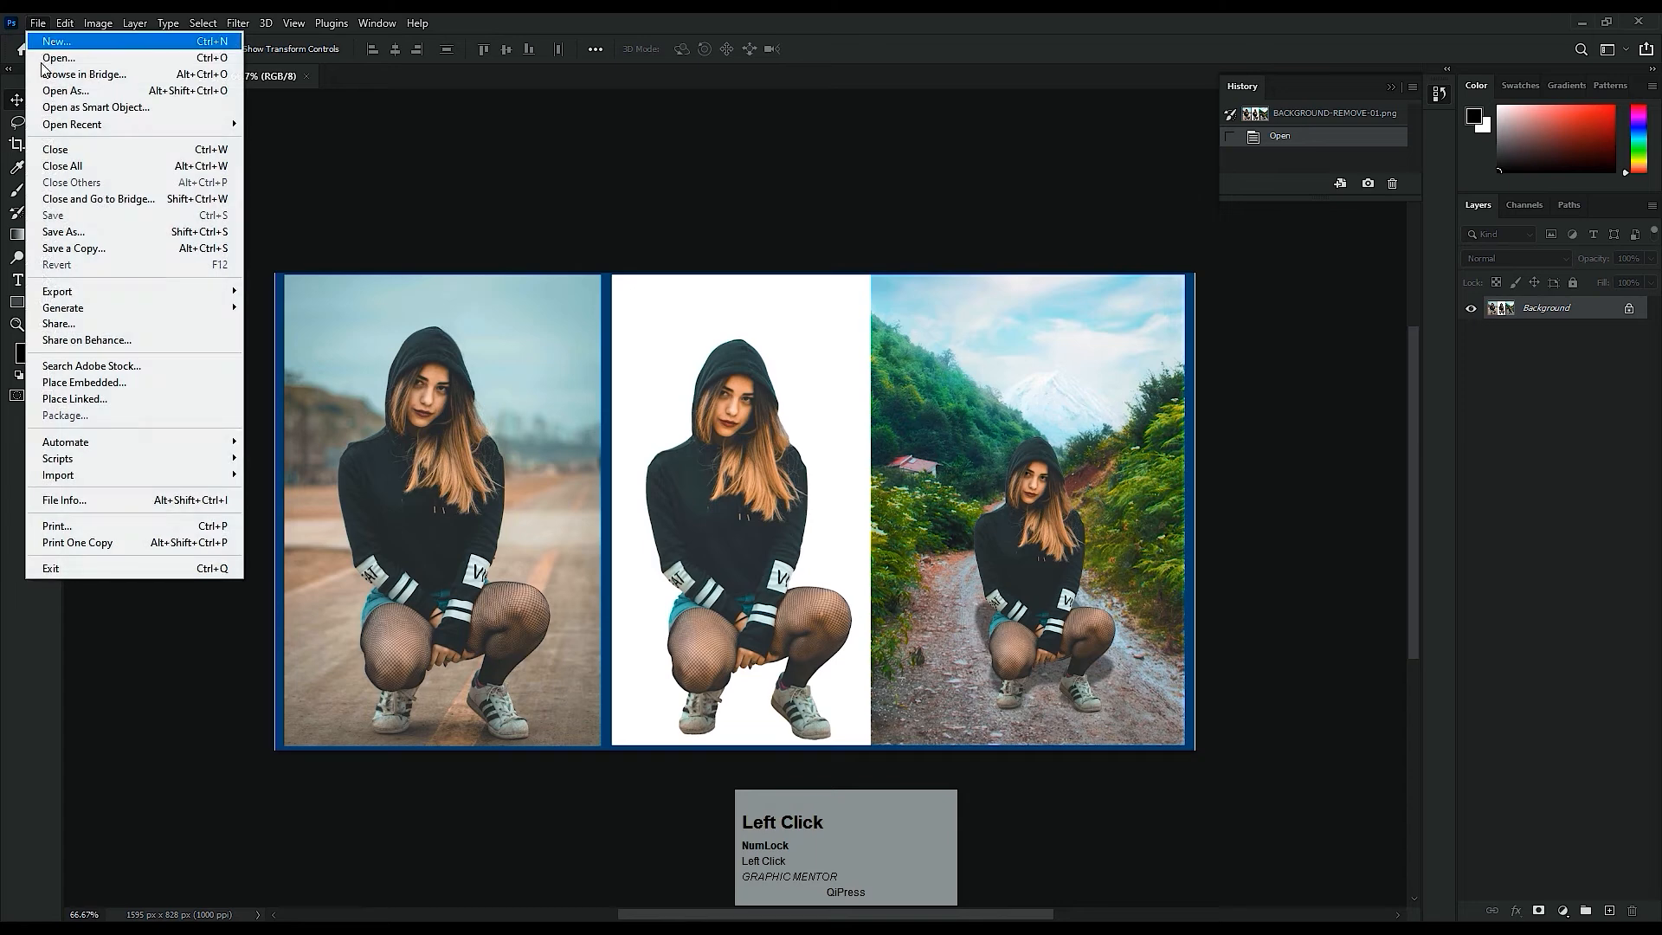
{"action": "left_click", "coordinate": [120, 500]}
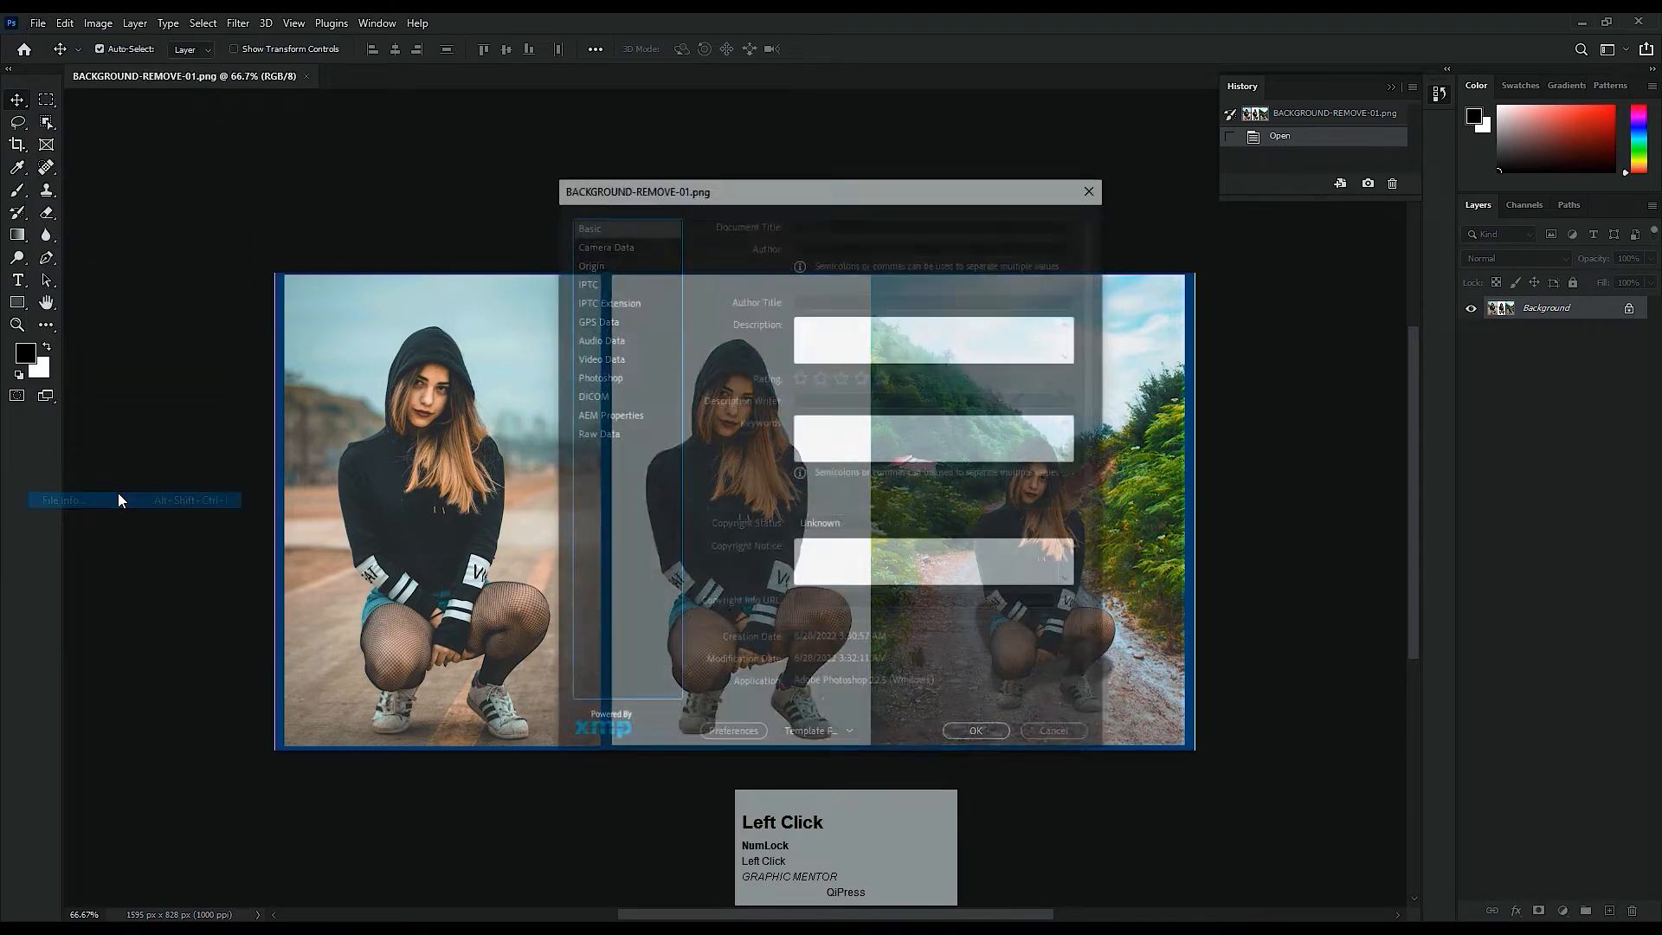
{"action": "left_click_drag", "start_coordinate": [776, 199], "coordinate": [548, 180]}
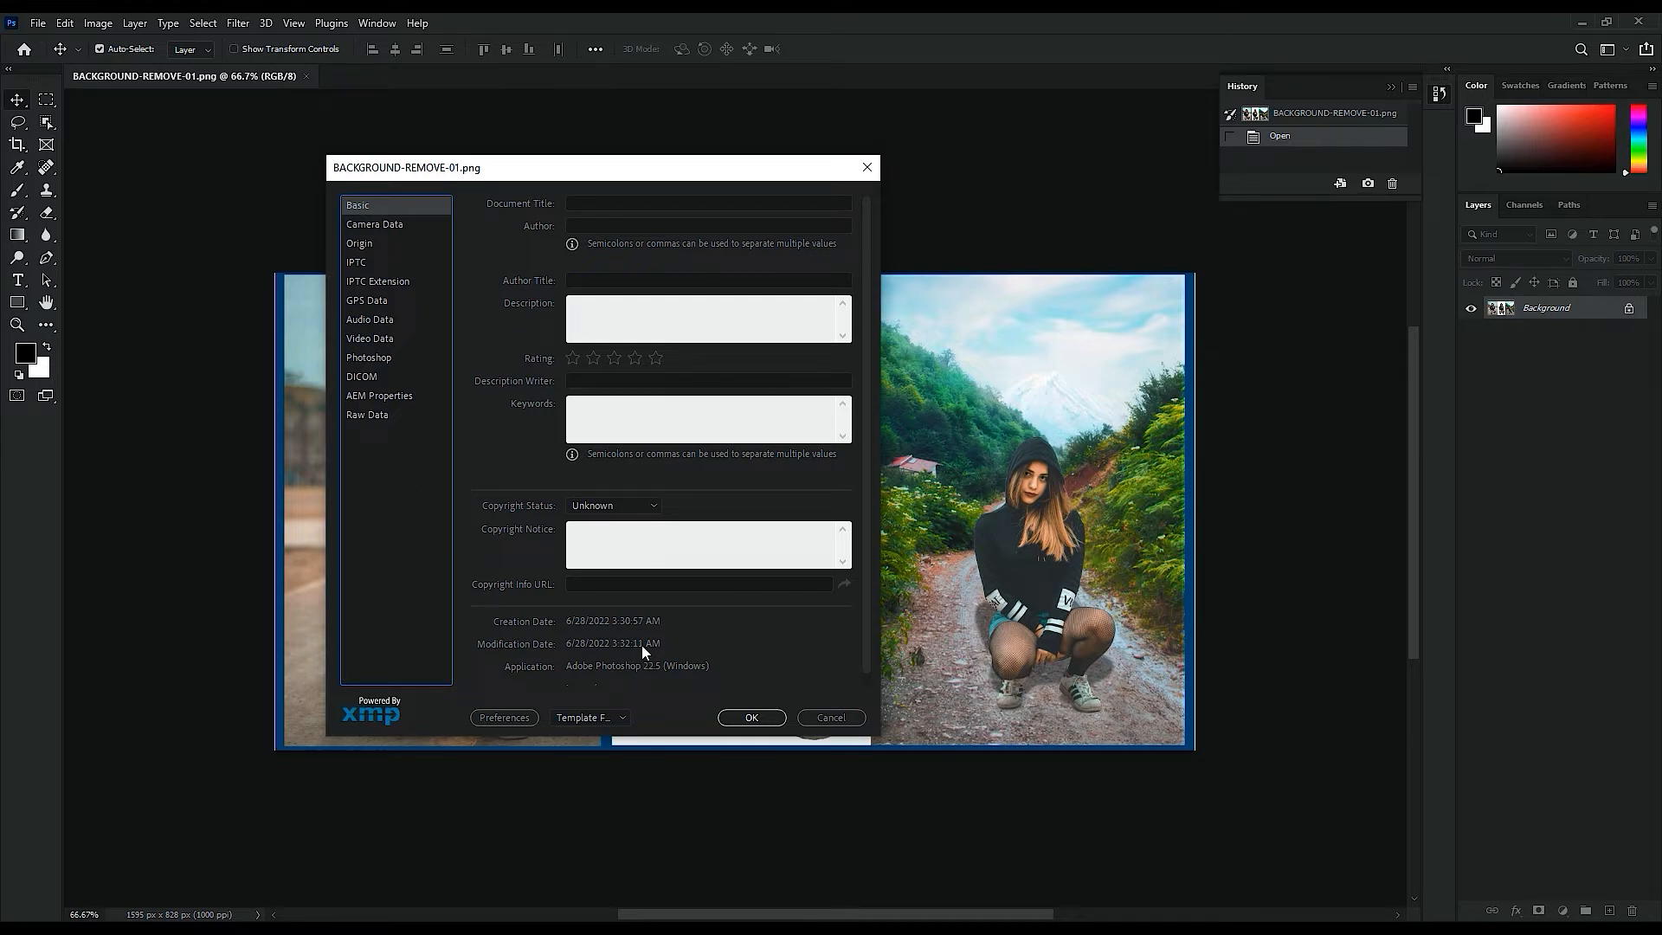
{"action": "left_click_drag", "start_coordinate": [585, 173], "coordinate": [640, 151]}
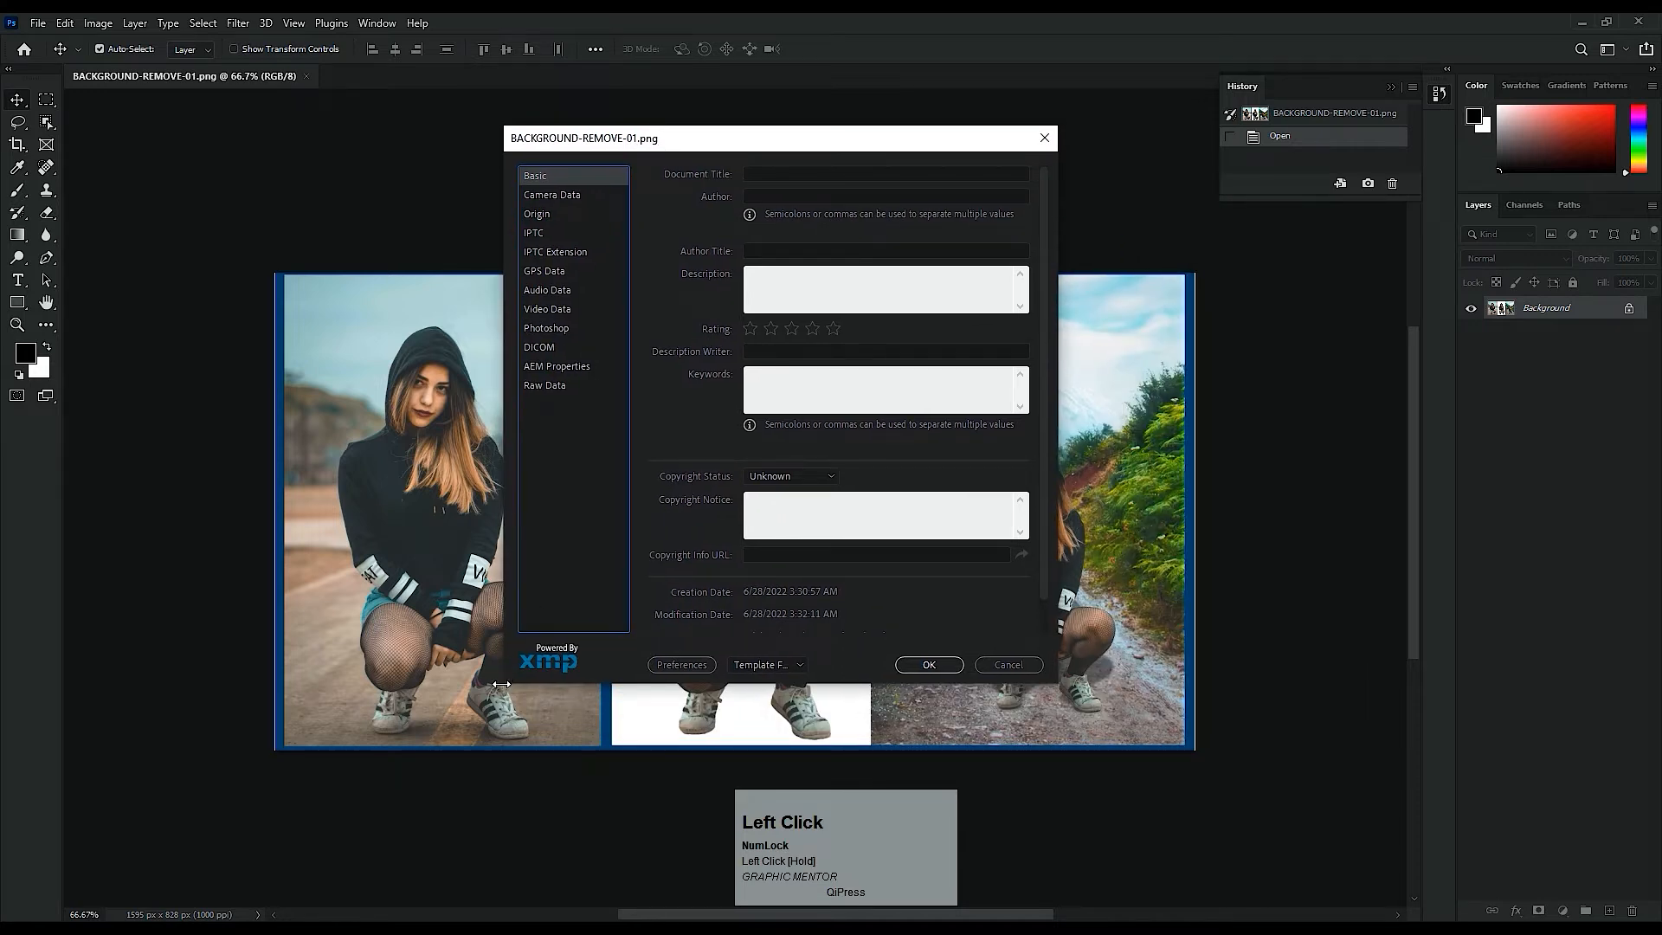
{"action": "left_click_drag", "start_coordinate": [502, 683], "coordinate": [267, 881]}
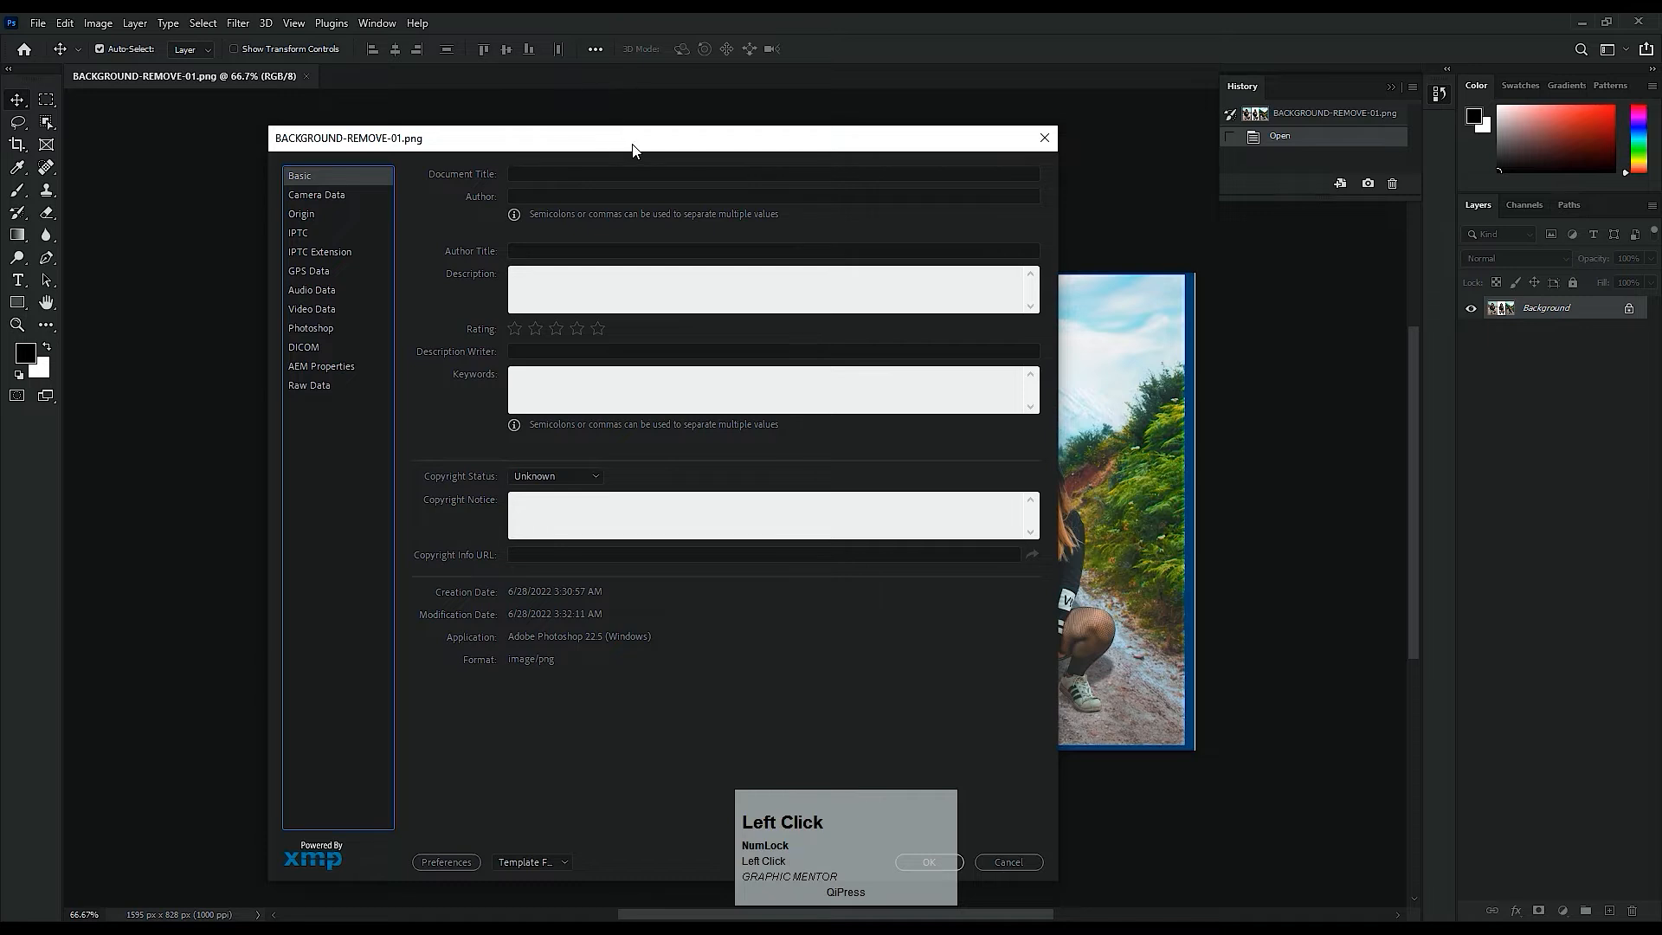
{"action": "left_click_drag", "start_coordinate": [631, 150], "coordinate": [740, 91]}
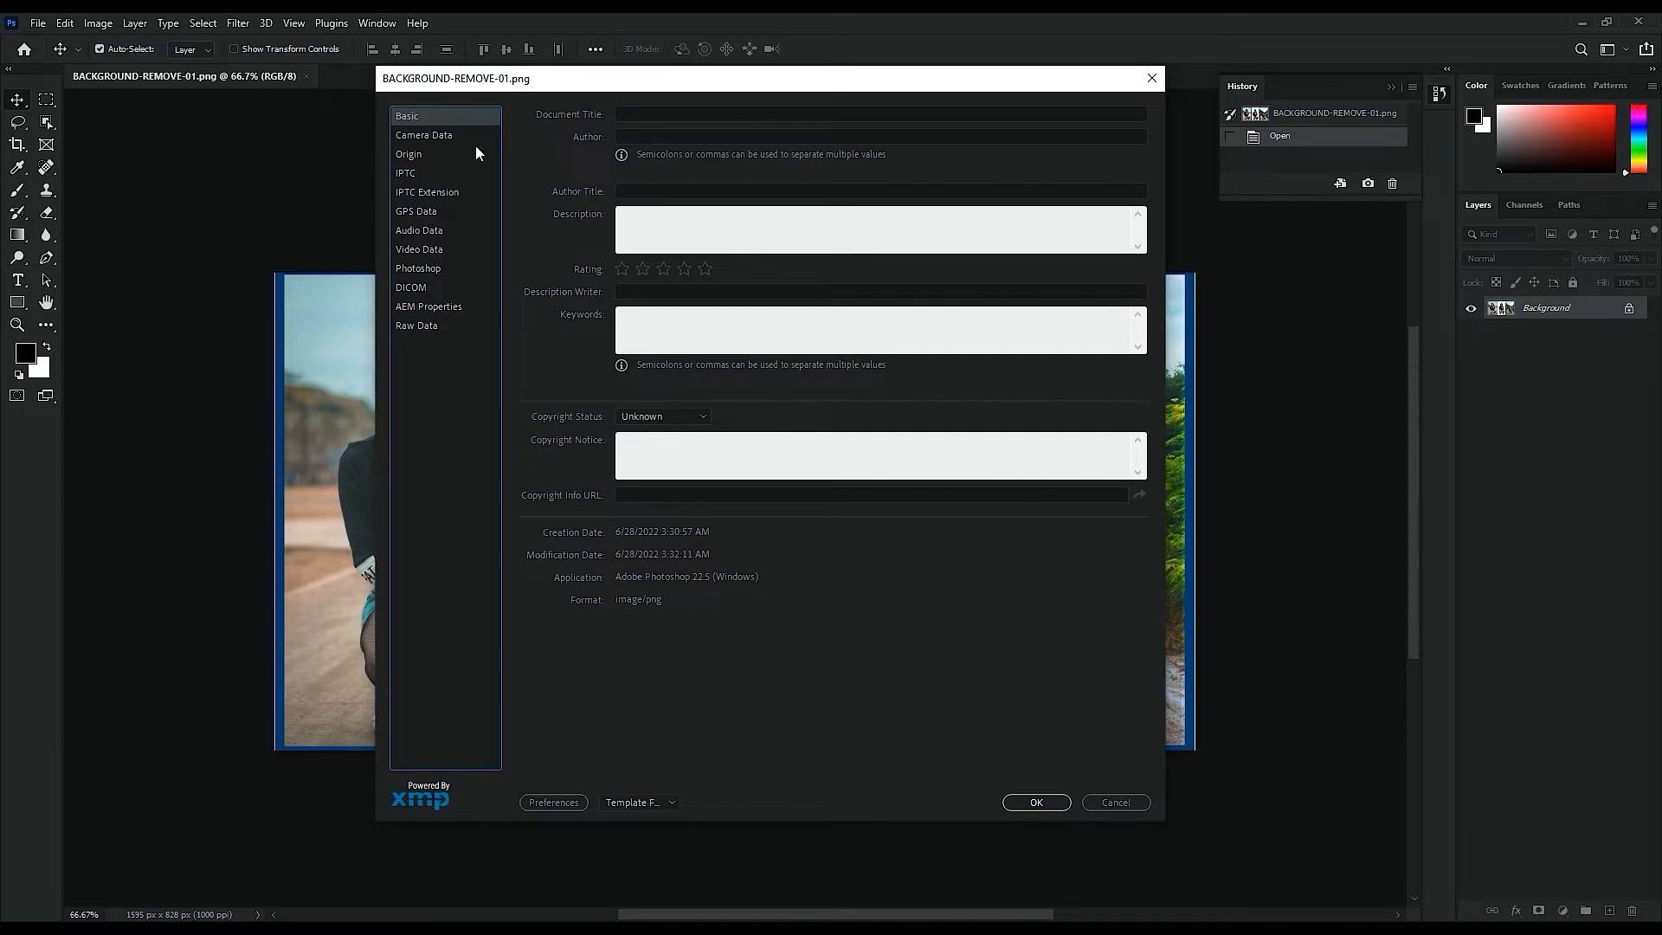
{"action": "left_click_drag", "start_coordinate": [530, 91], "coordinate": [394, 135]}
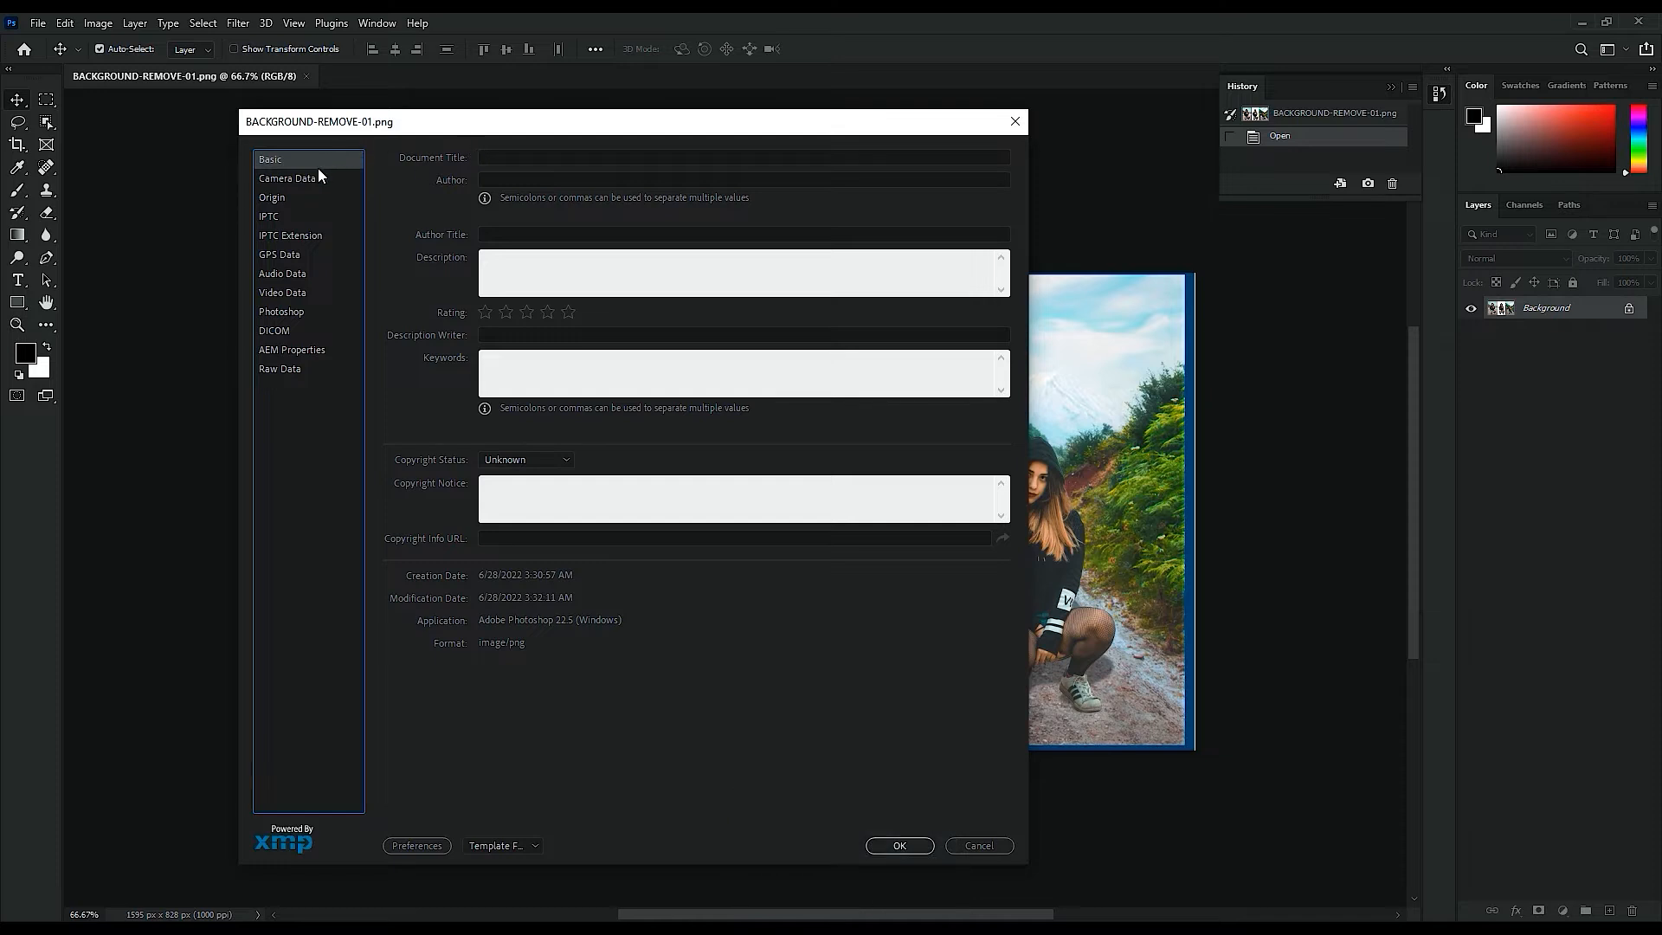
Step: Set the document title to "I will do background removal project for your Product or Any photos"
{"action": "left_click", "coordinate": [499, 159]}
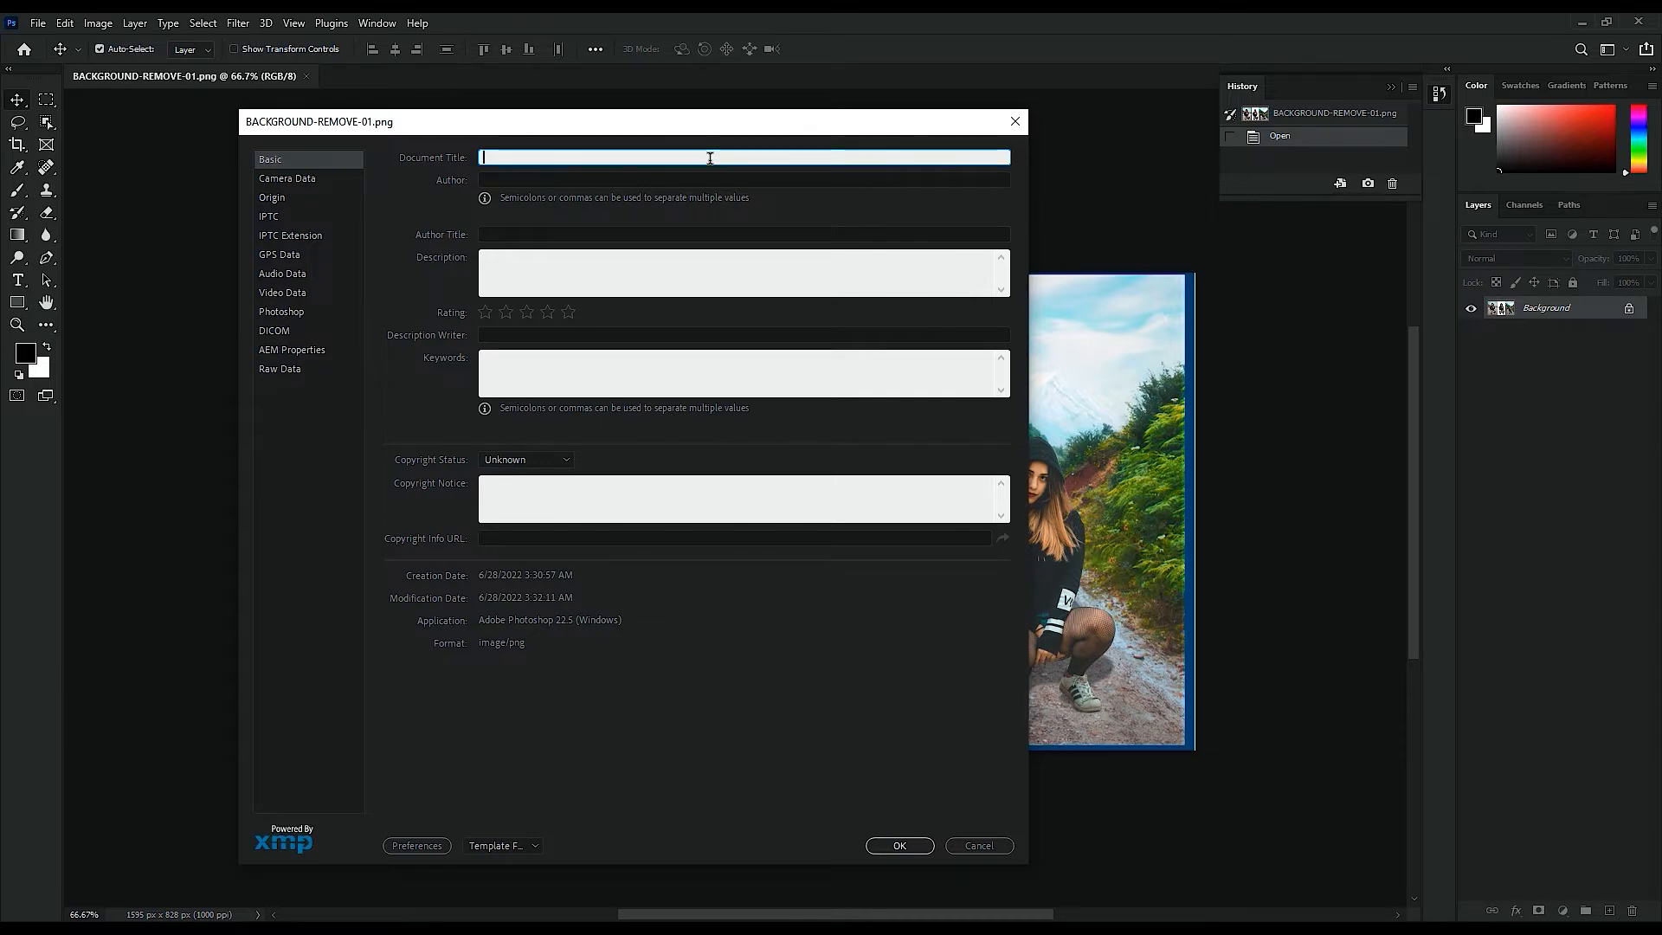
{"action": "type", "text": "I w"}
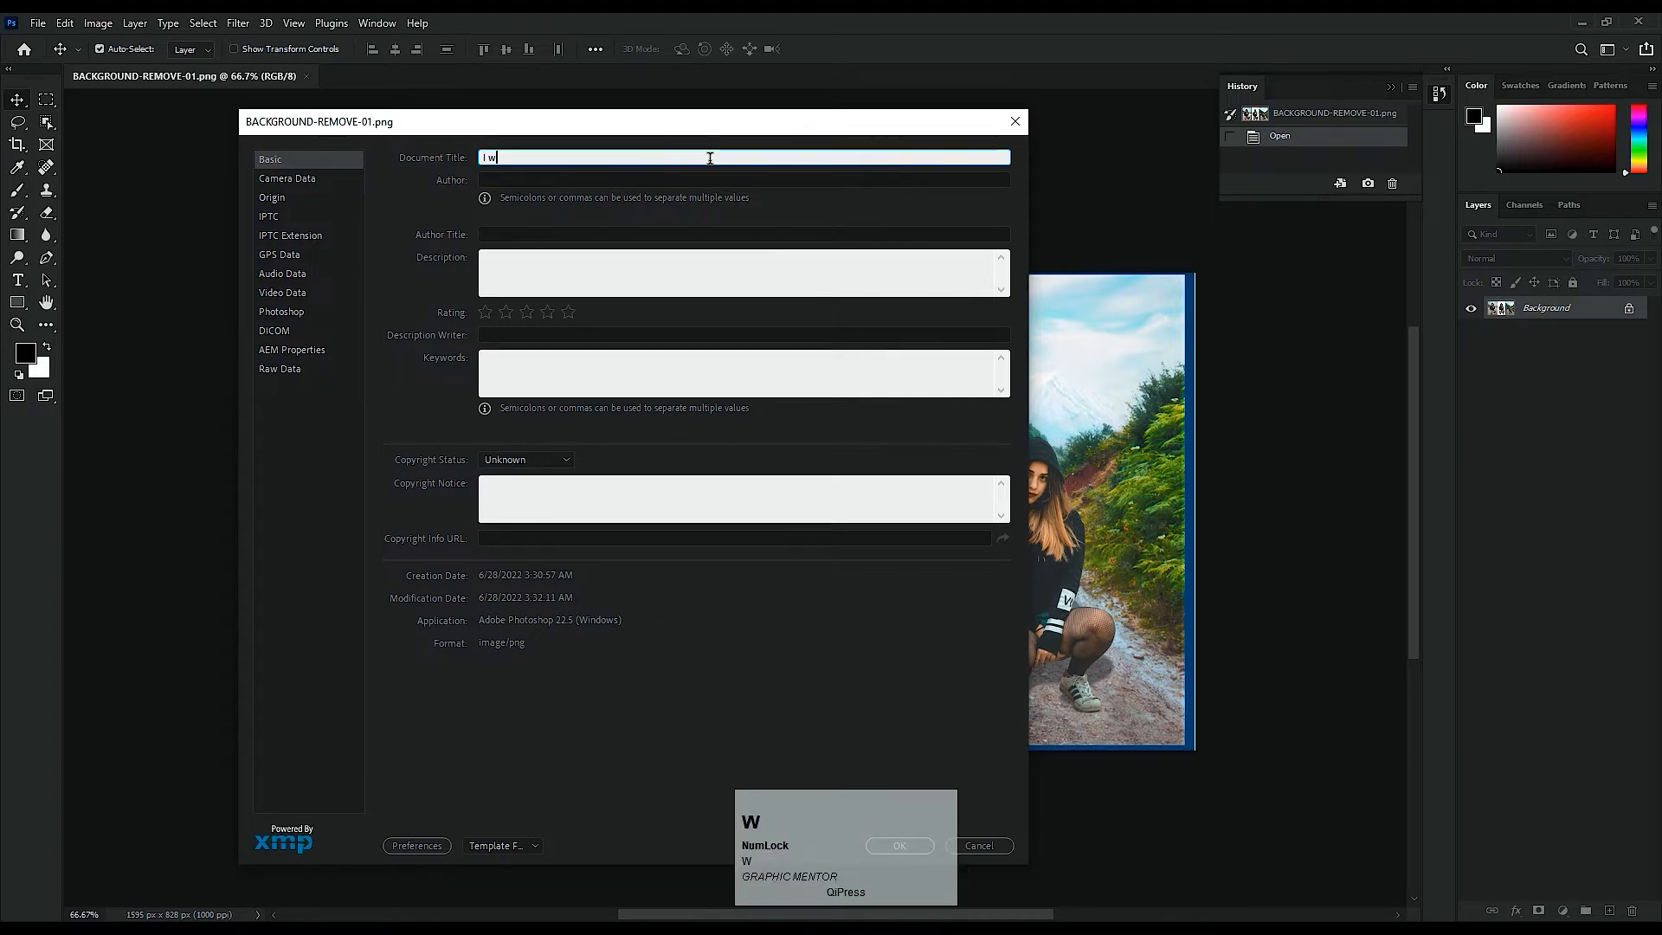
{"action": "type", "text": "ill "}
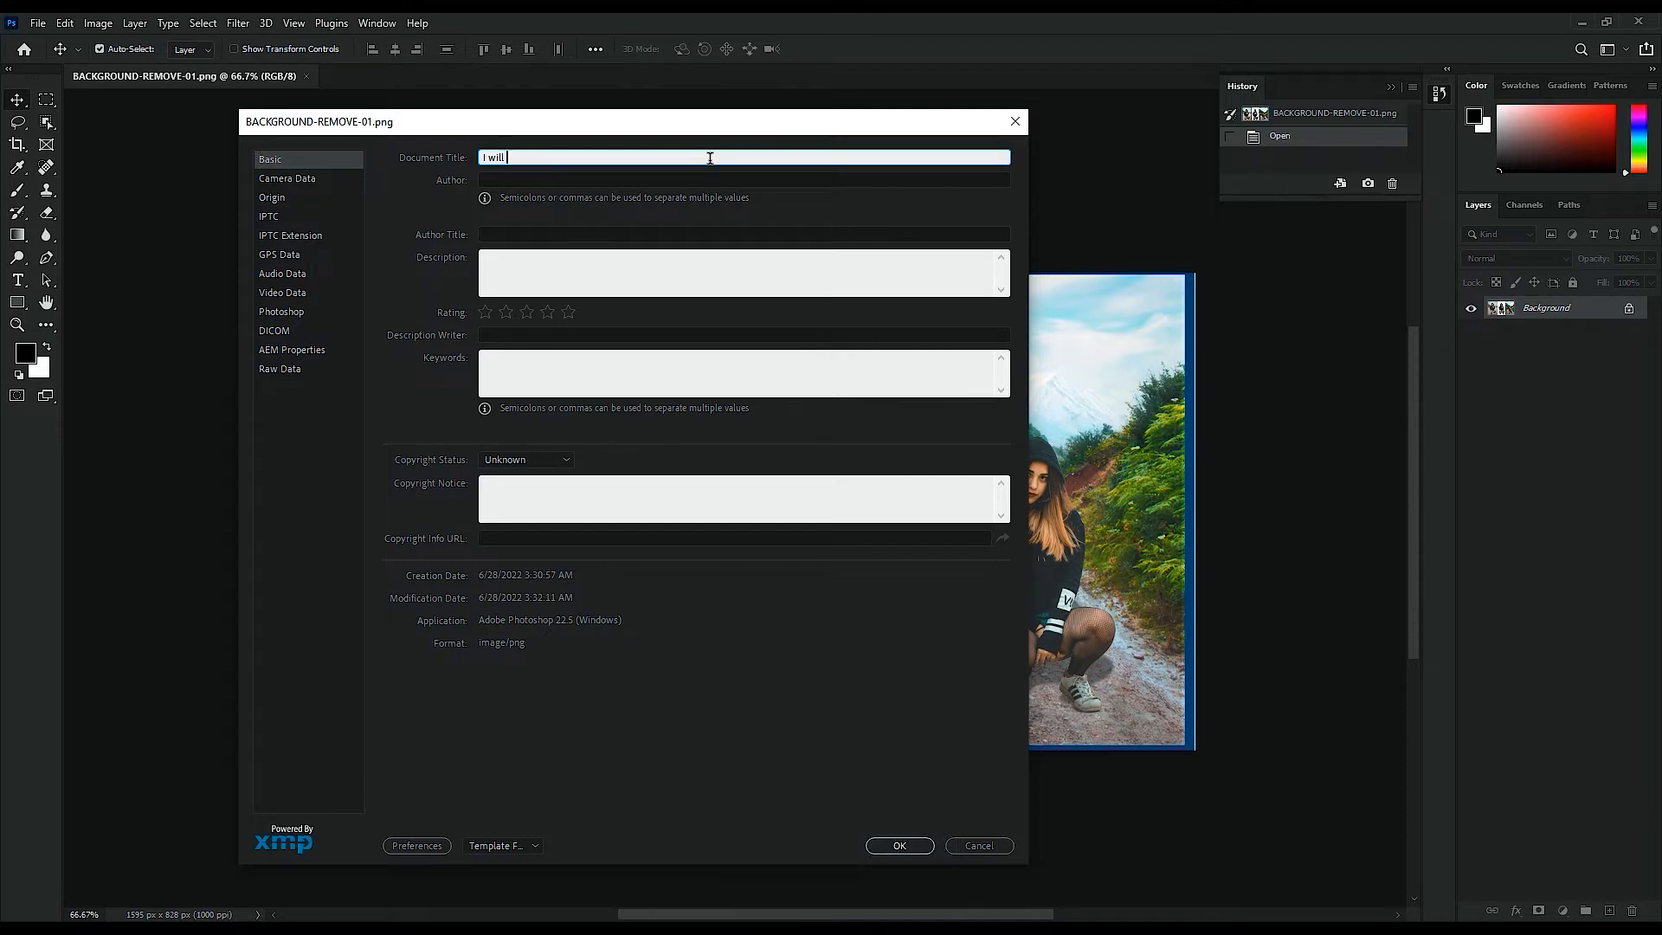
{"action": "type", "text": "do "}
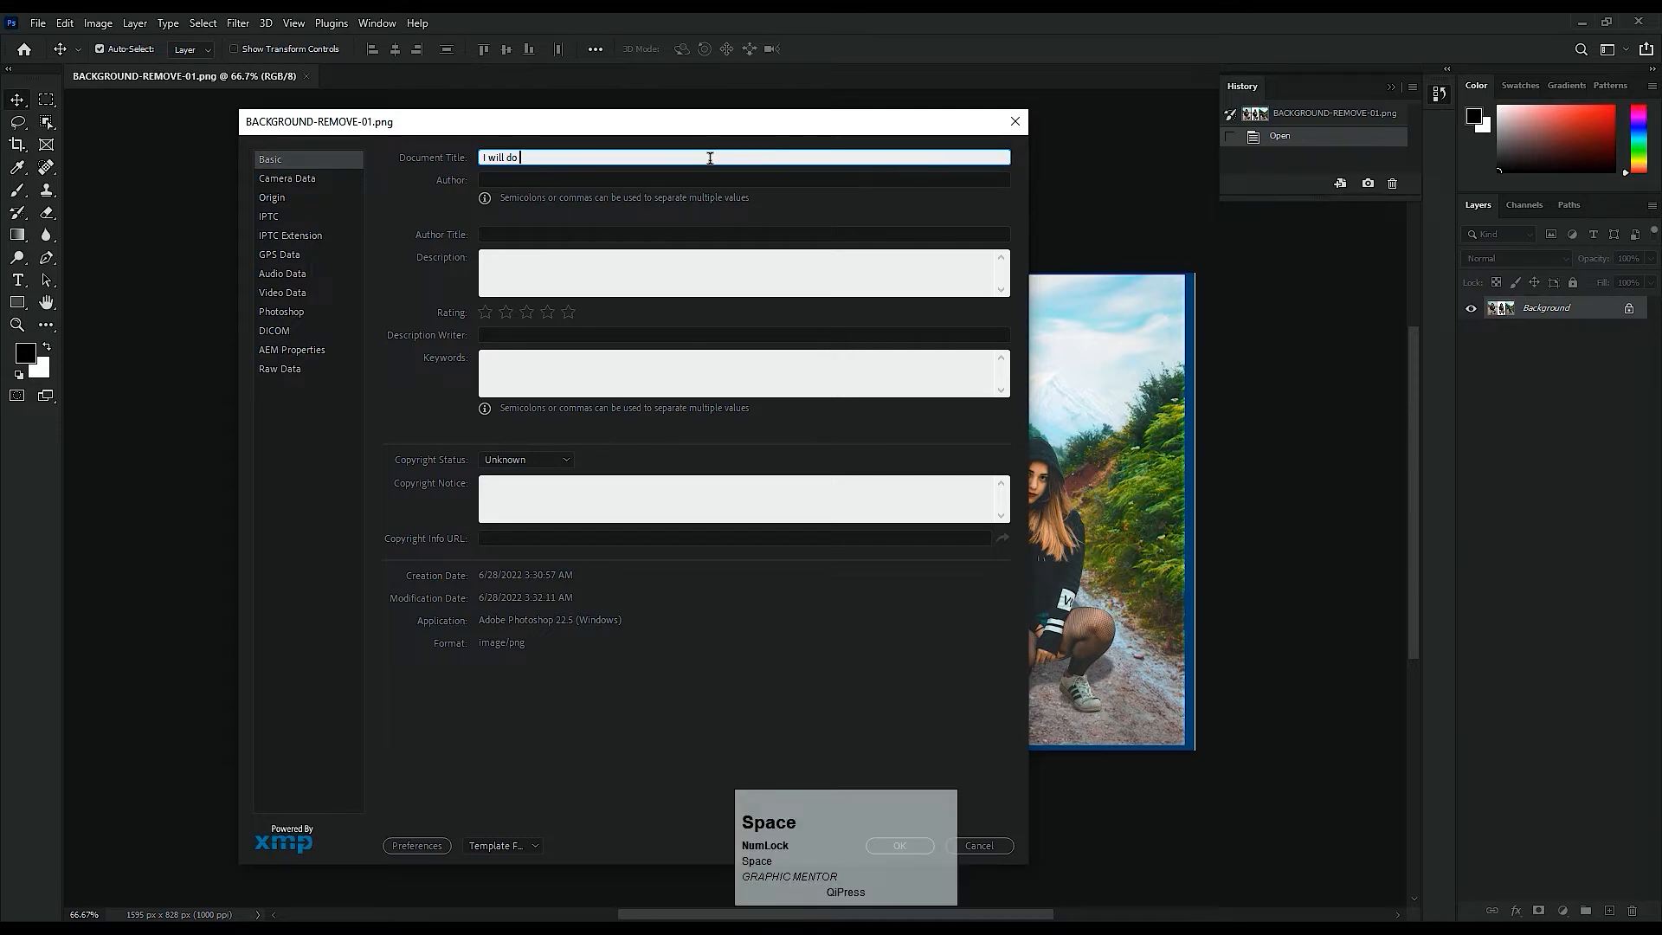
{"action": "type", "text": "background r"}
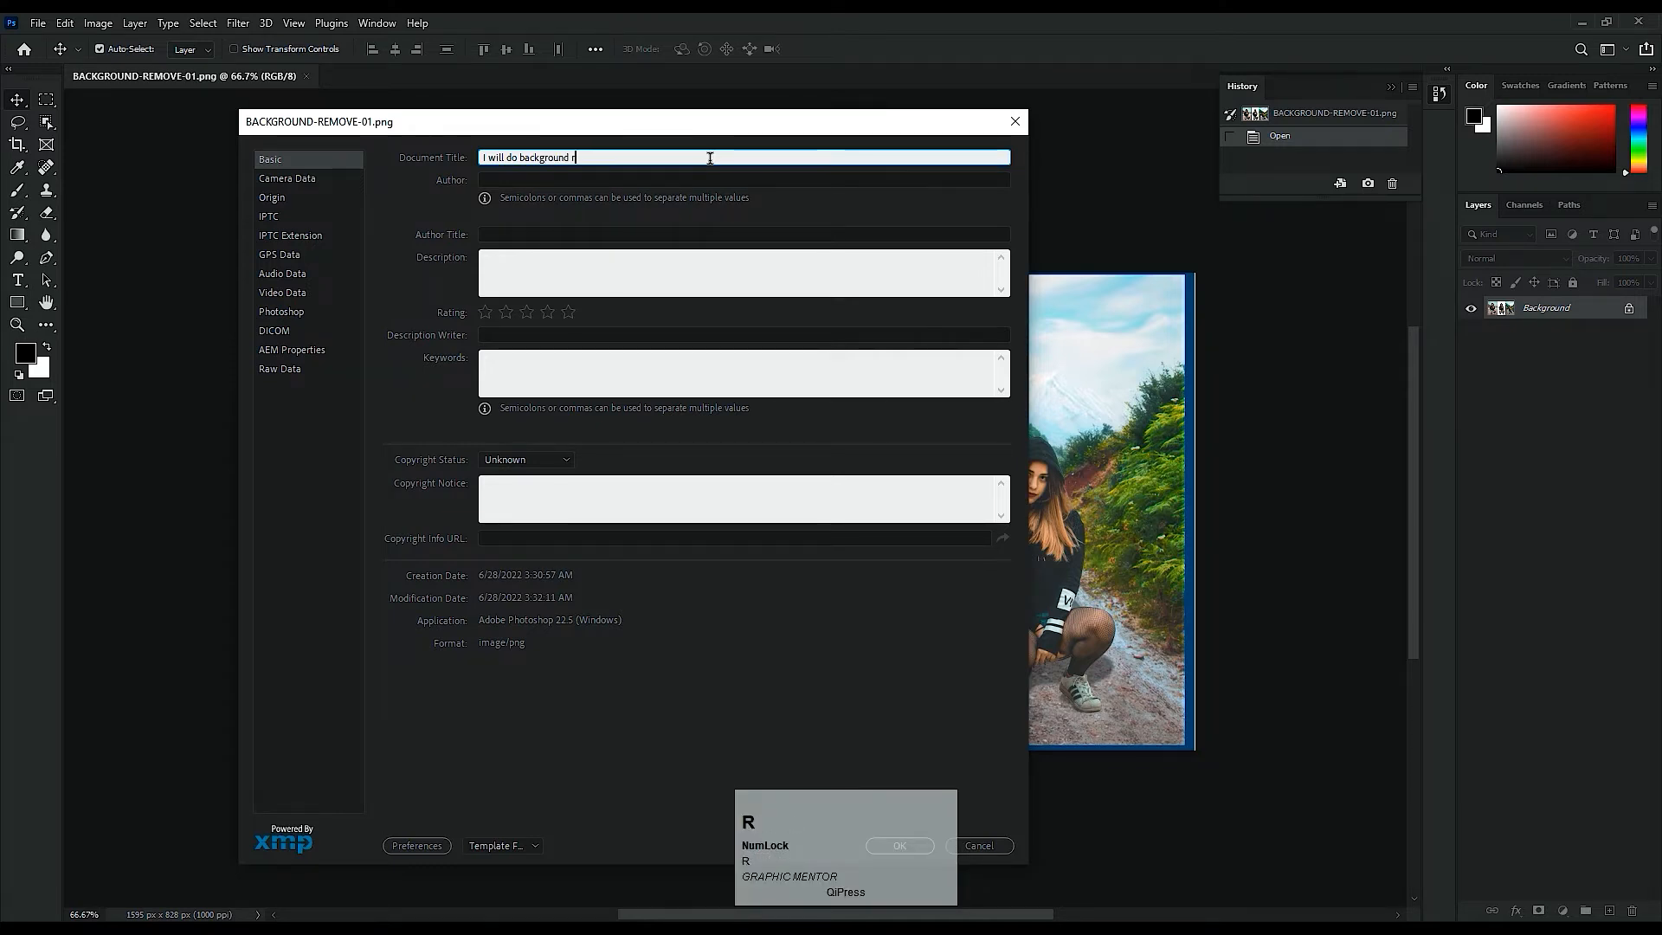
{"action": "type", "text": "emoval"}
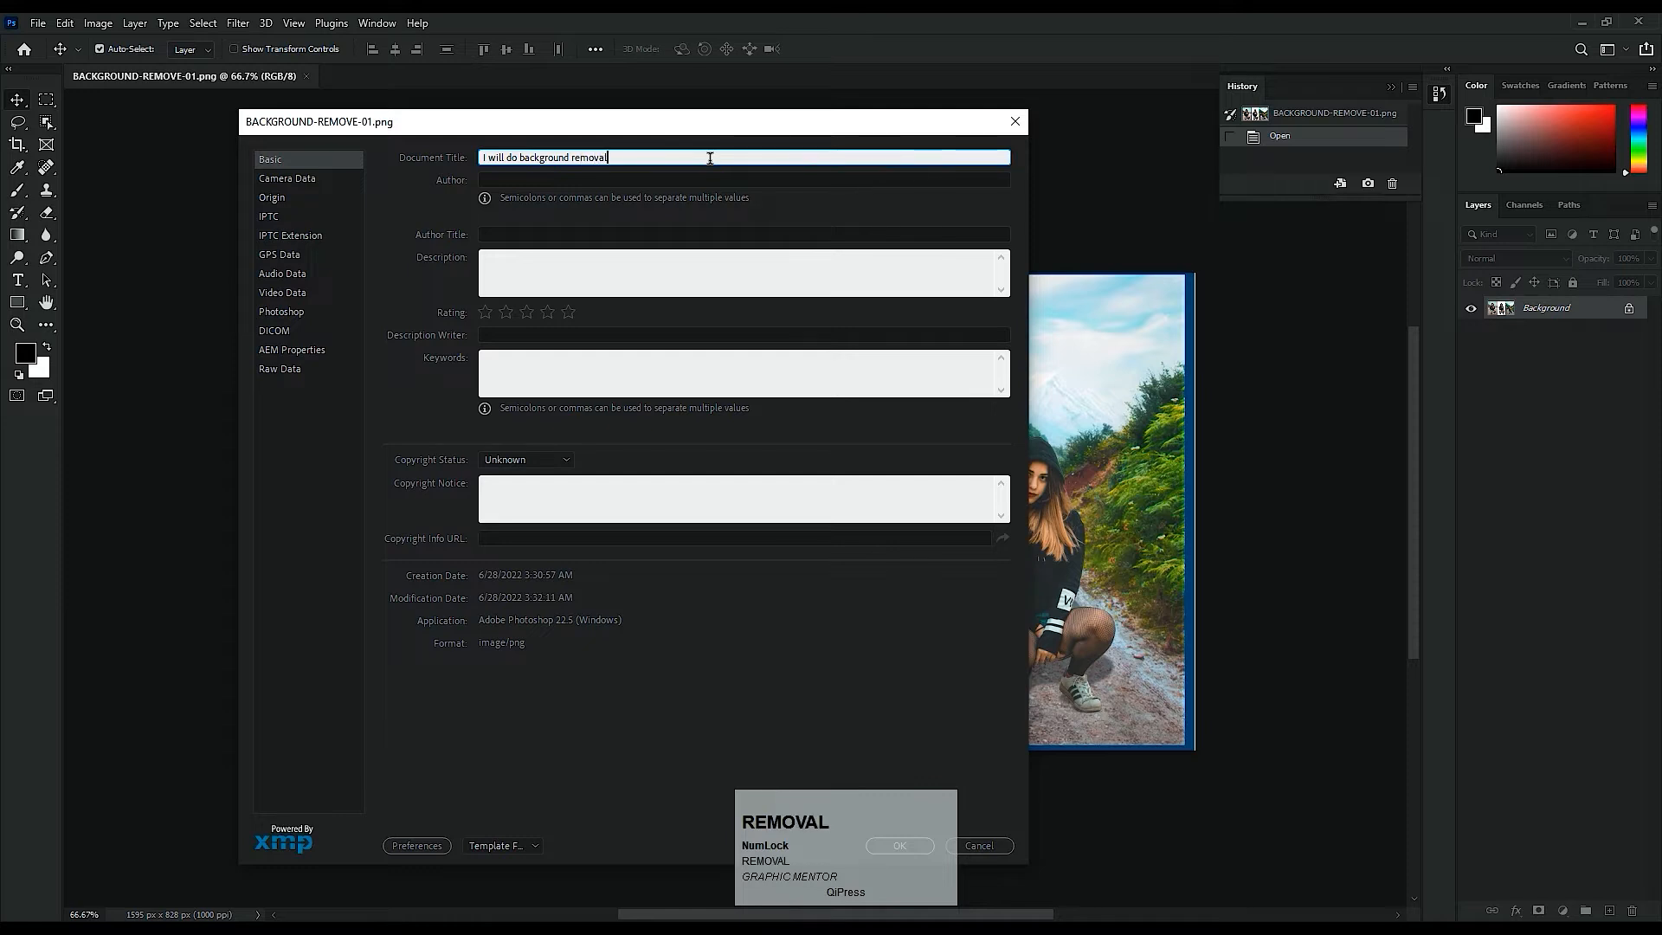
{"action": "type", "text": " project for y"}
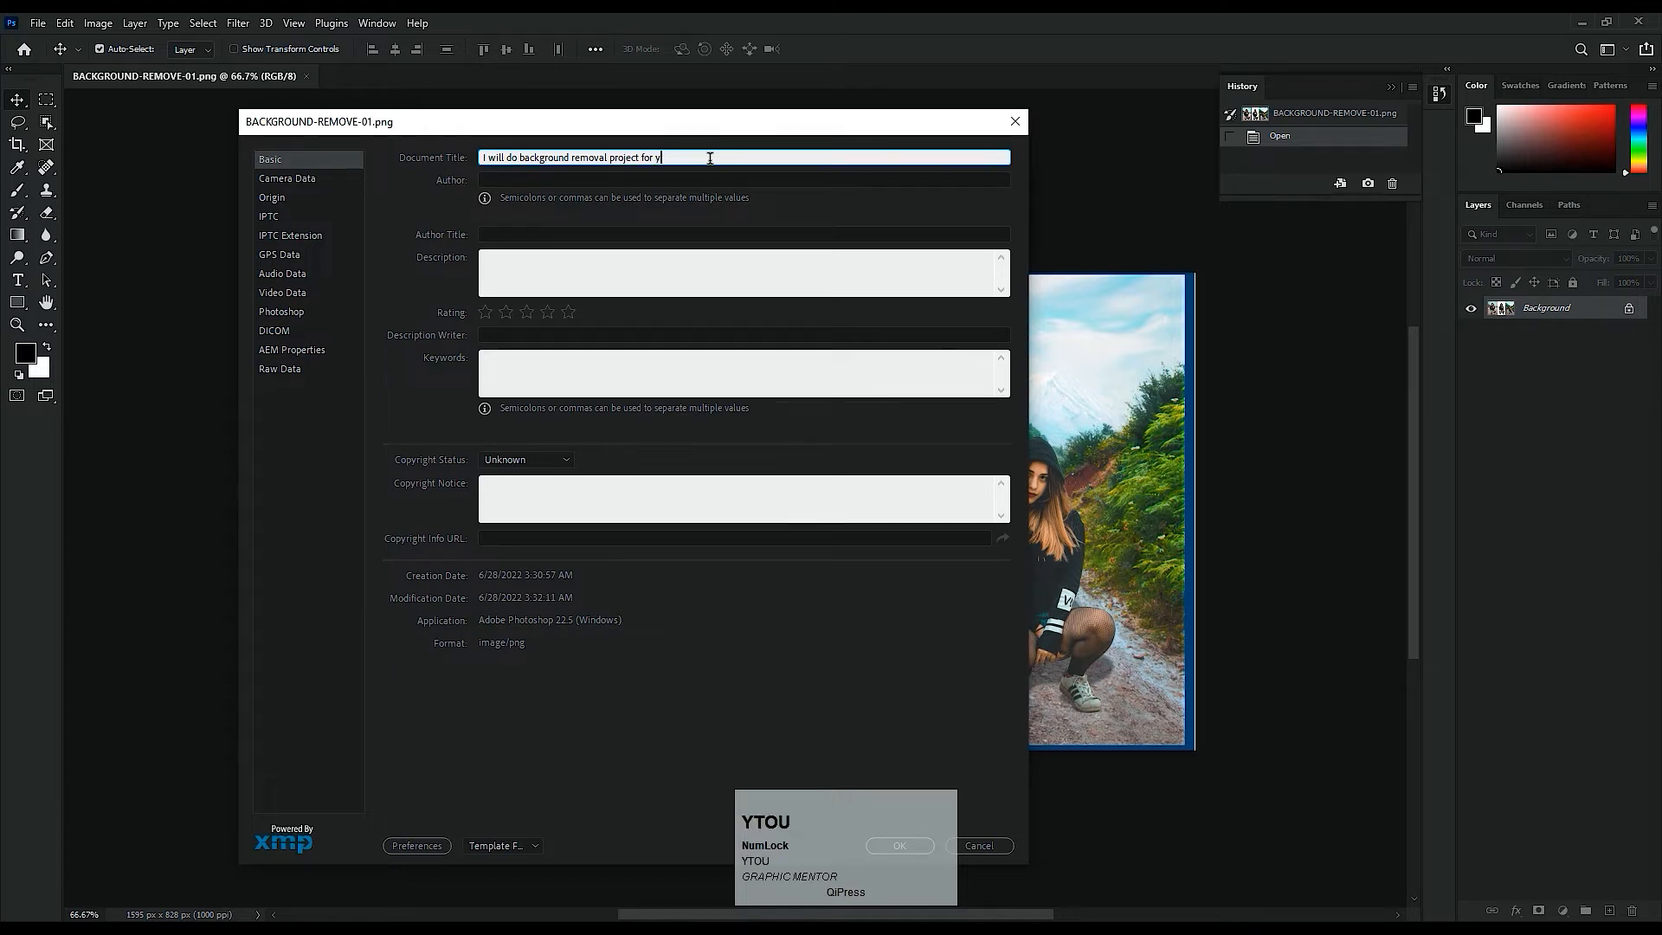
{"action": "key", "text": "BackSpace"}
{"action": "type", "text": "youo"}
{"action": "key", "text": "BackSpace"}
{"action": "type", "text": "r "}
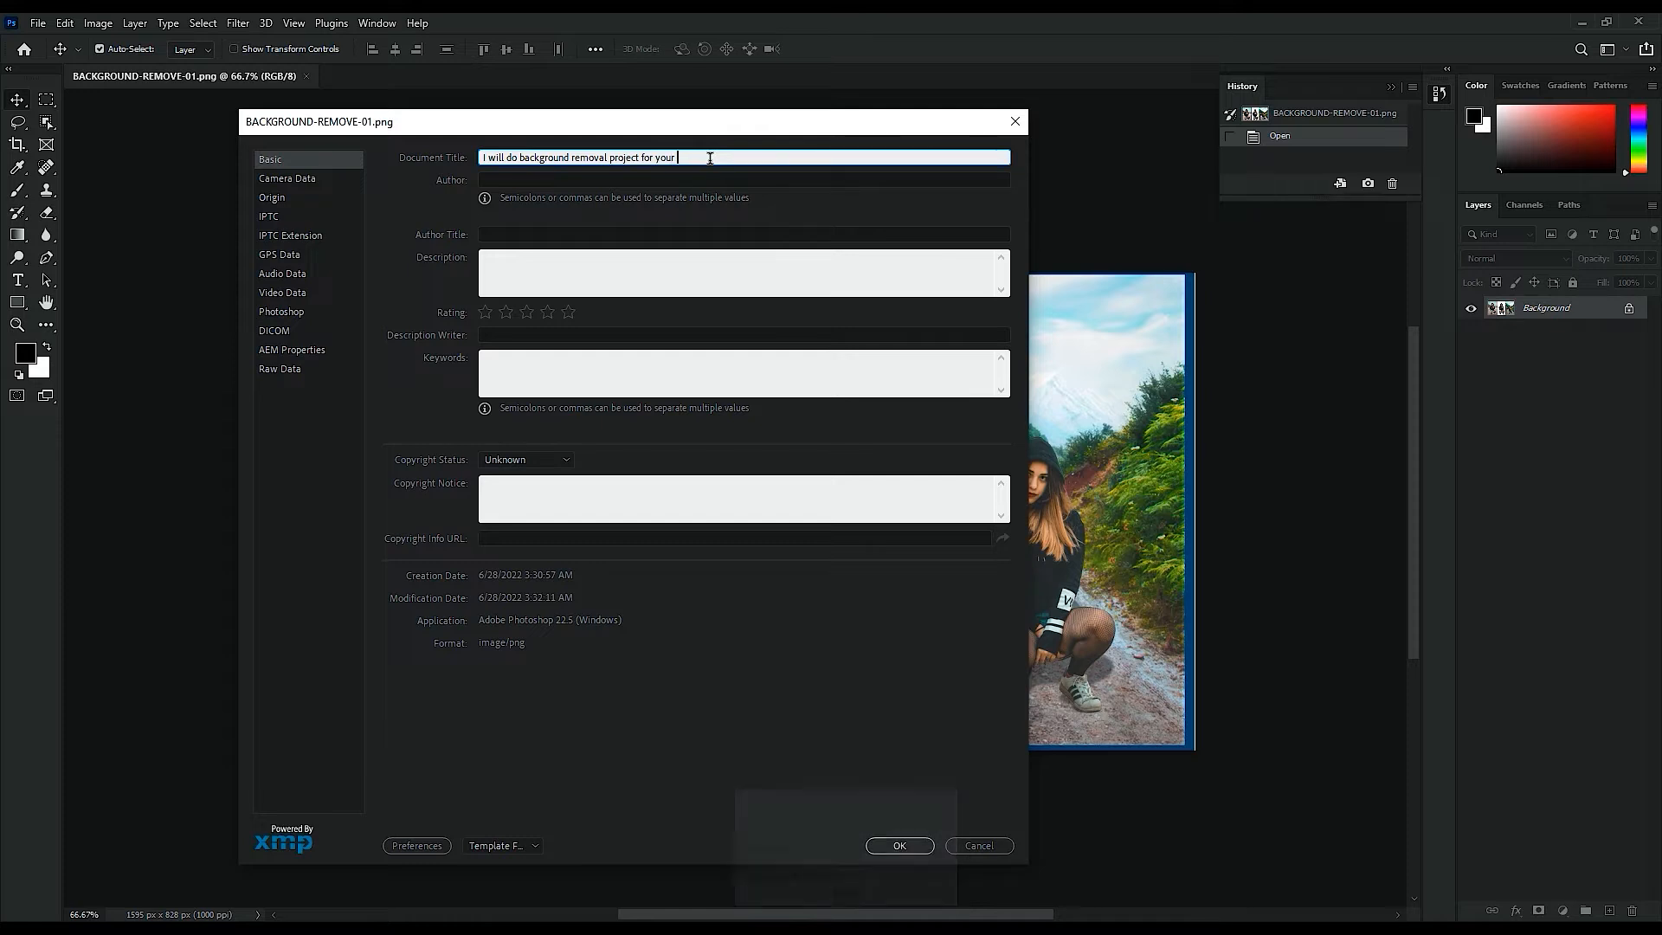
{"action": "type", "text": "Pro"}
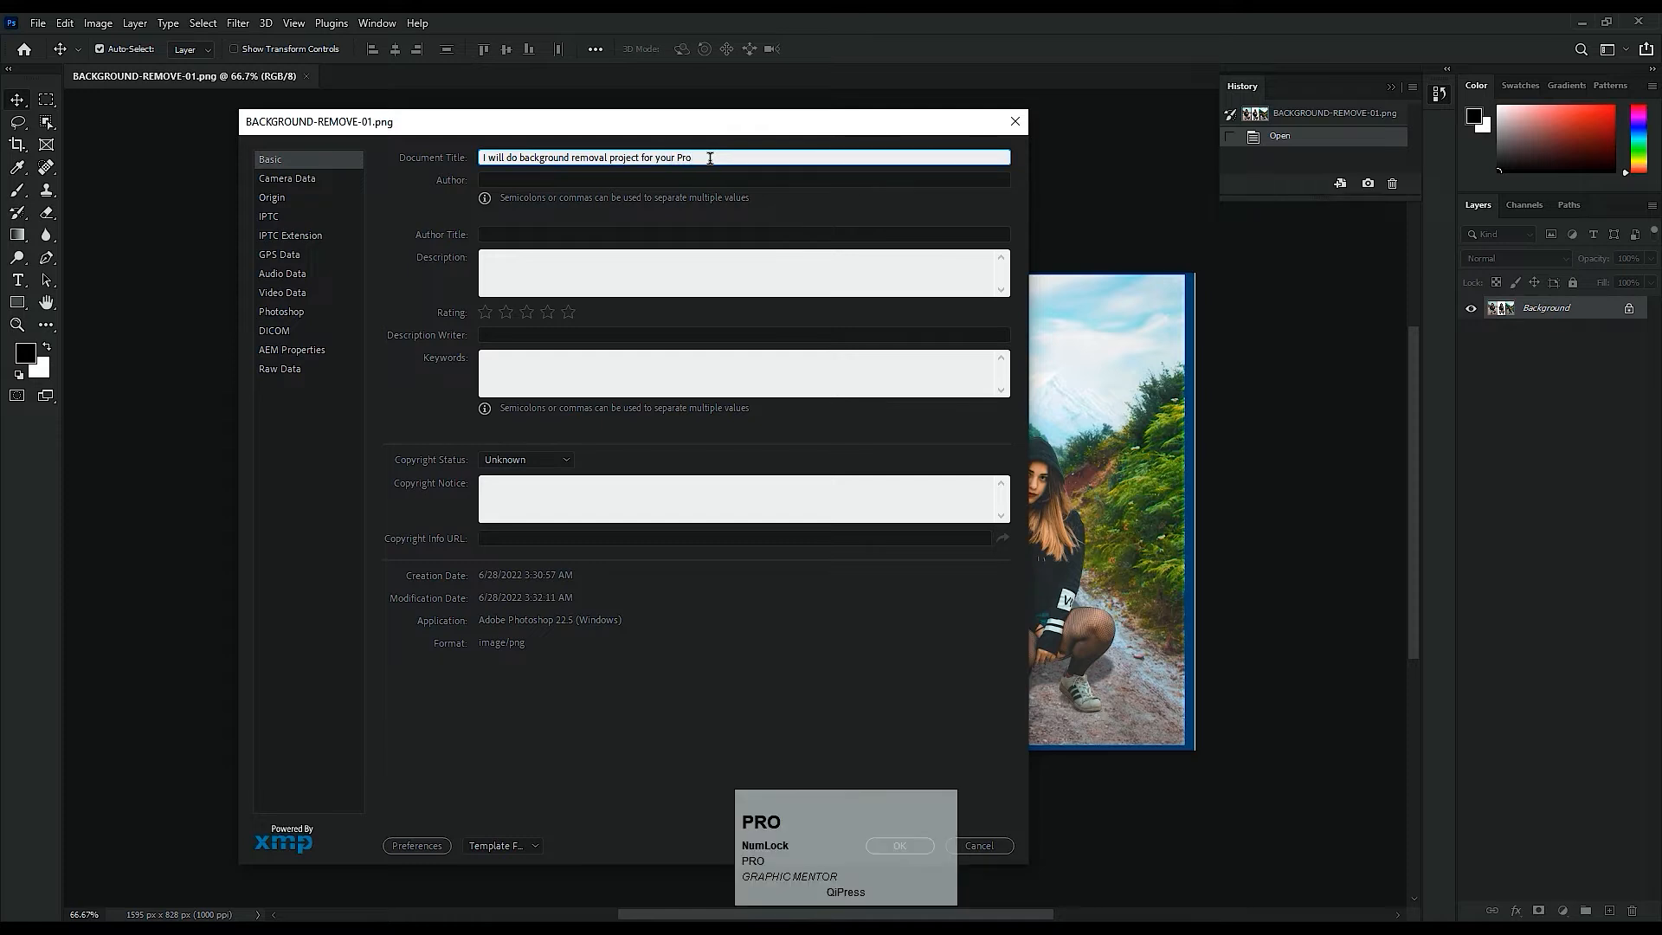
{"action": "type", "text": "duct or PAny photos"}
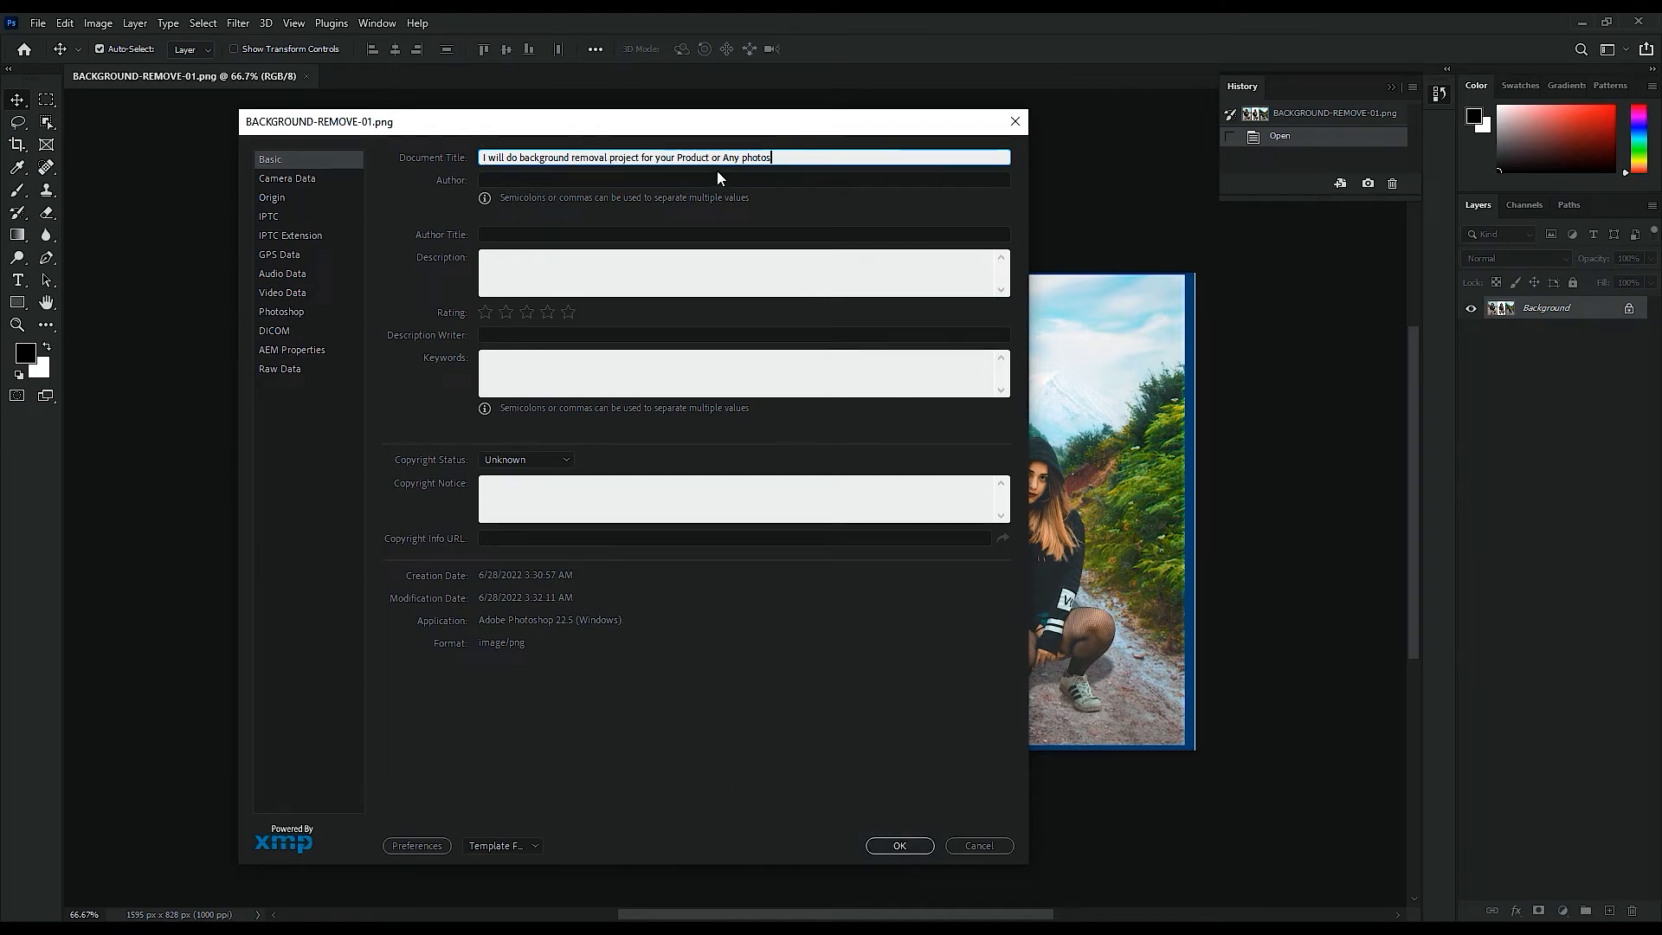
{"action": "scroll", "coordinate": [729, 161], "scroll_direction": "up", "scroll_amount": 1}
{"action": "left_click_drag", "start_coordinate": [779, 156], "coordinate": [456, 138]}
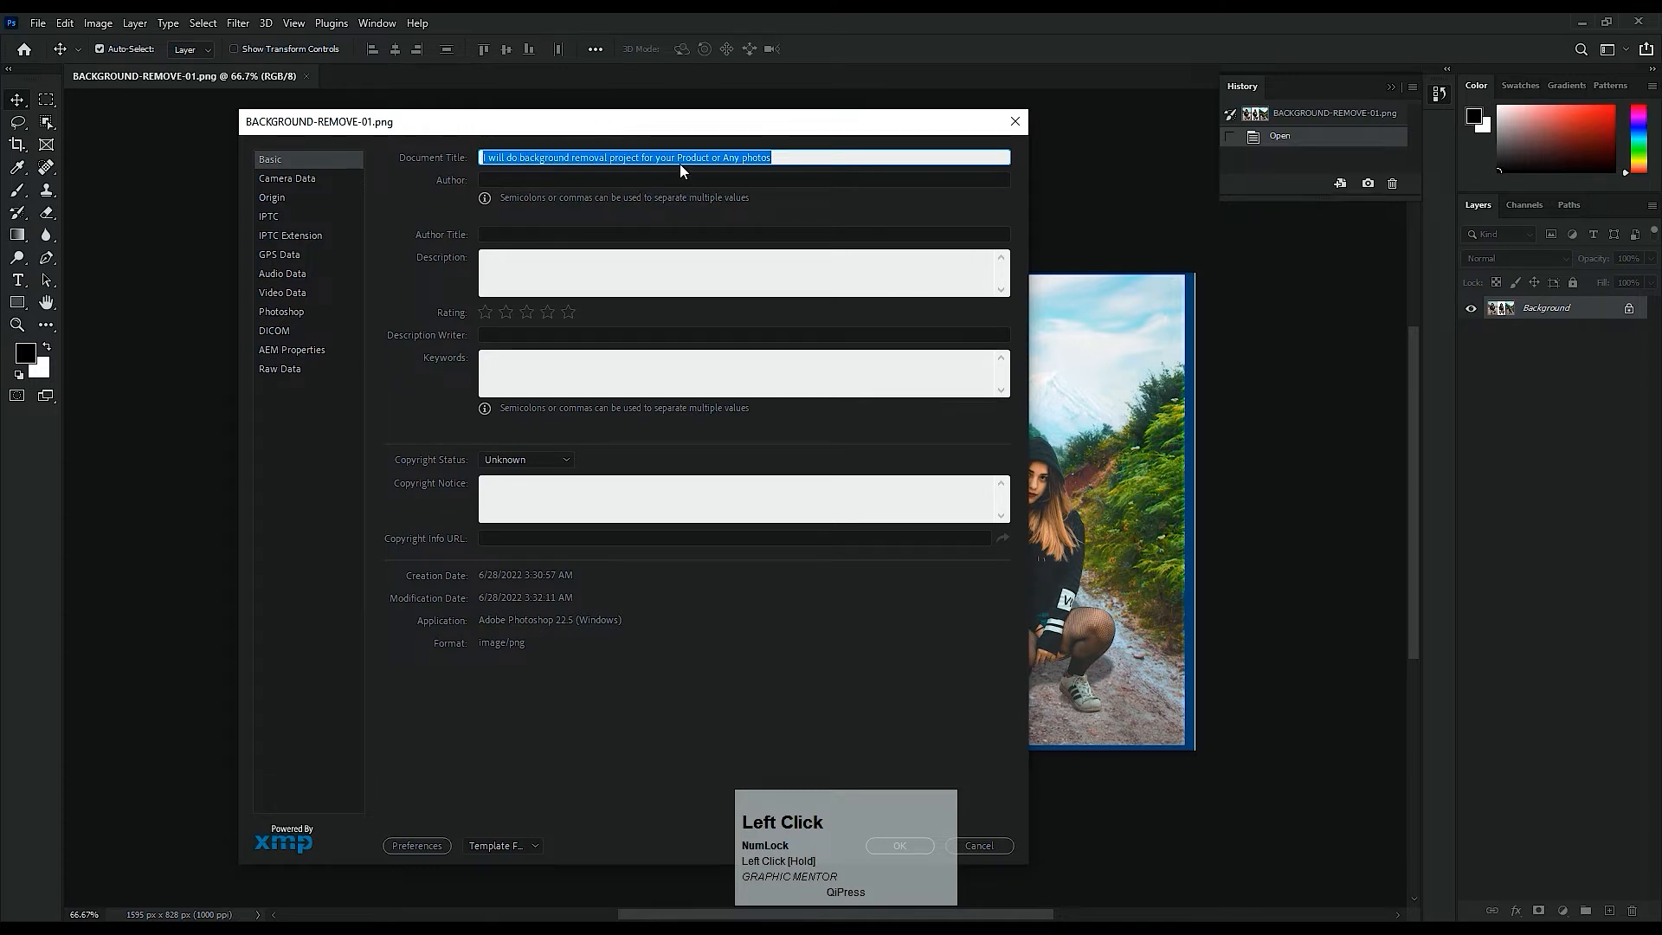
{"action": "left_click", "coordinate": [680, 161]}
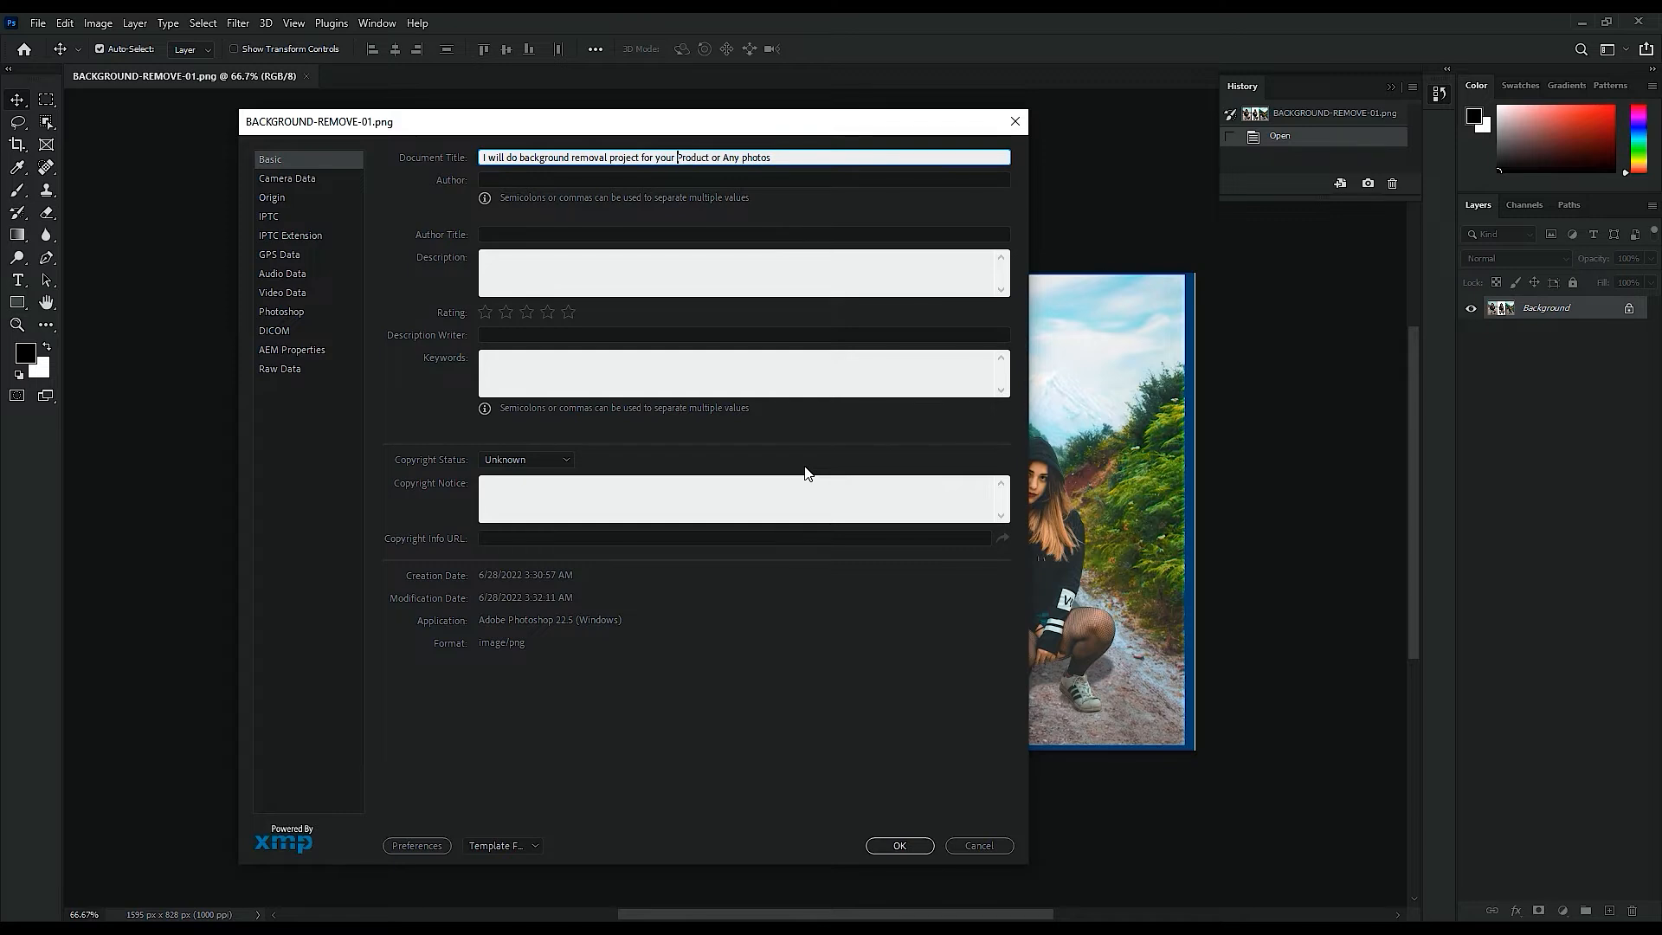
Step: Enter "Graphic Mentor" as the author and "Graphic Design" as the author title
{"action": "left_click", "coordinate": [501, 180]}
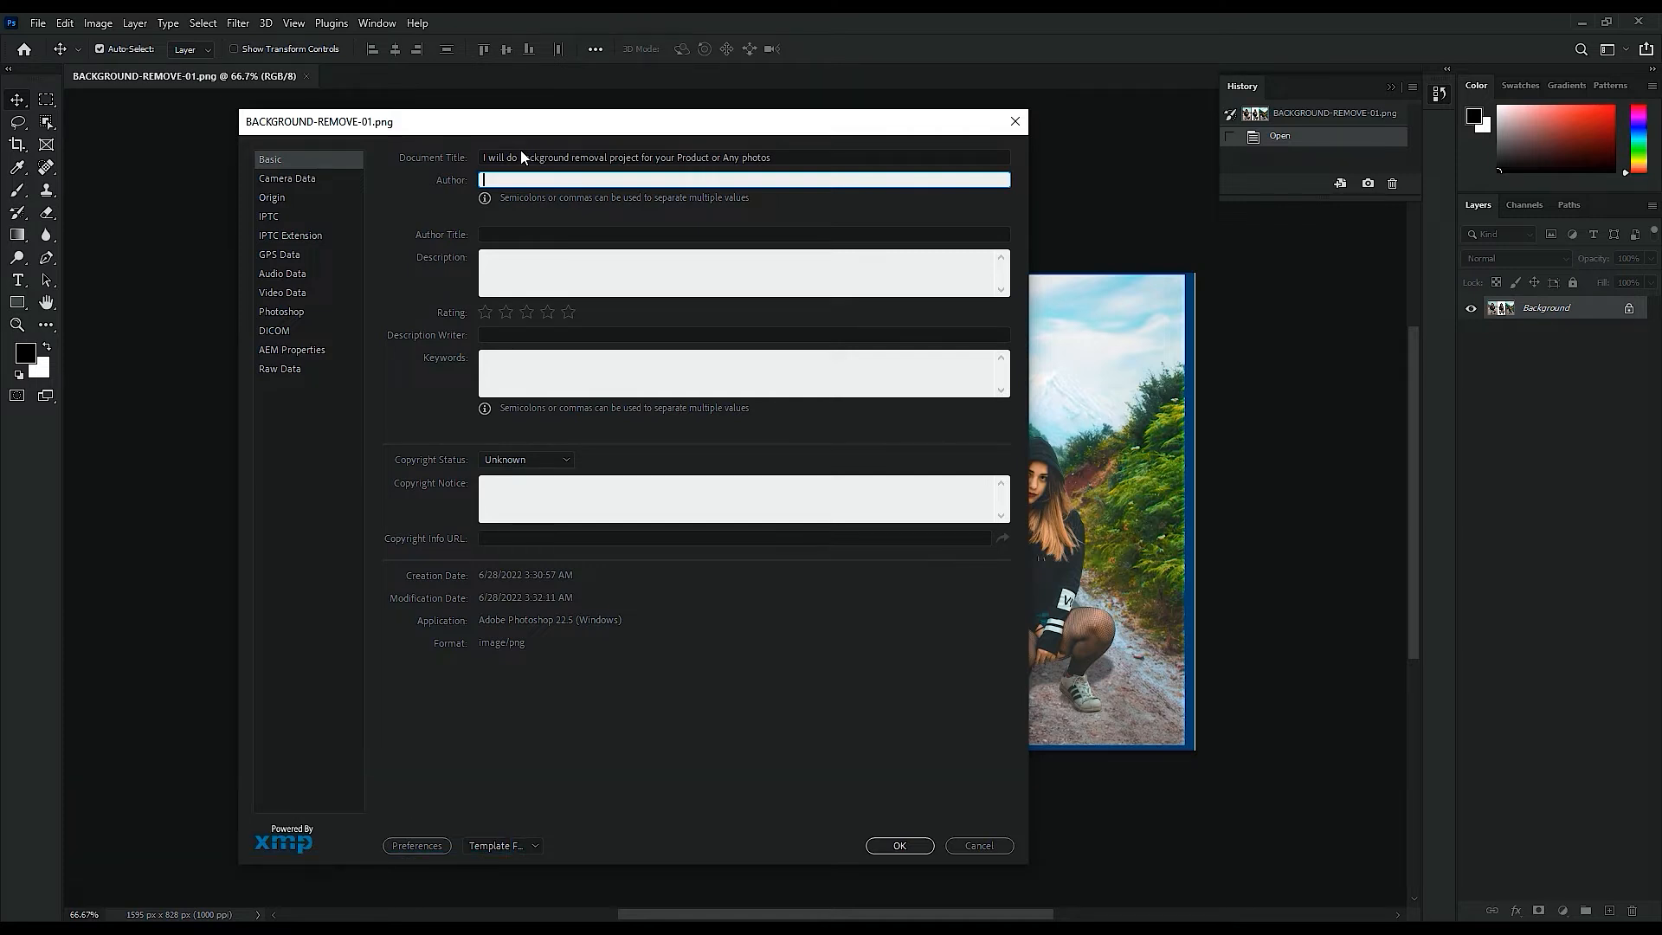
{"action": "type", "text": "G"}
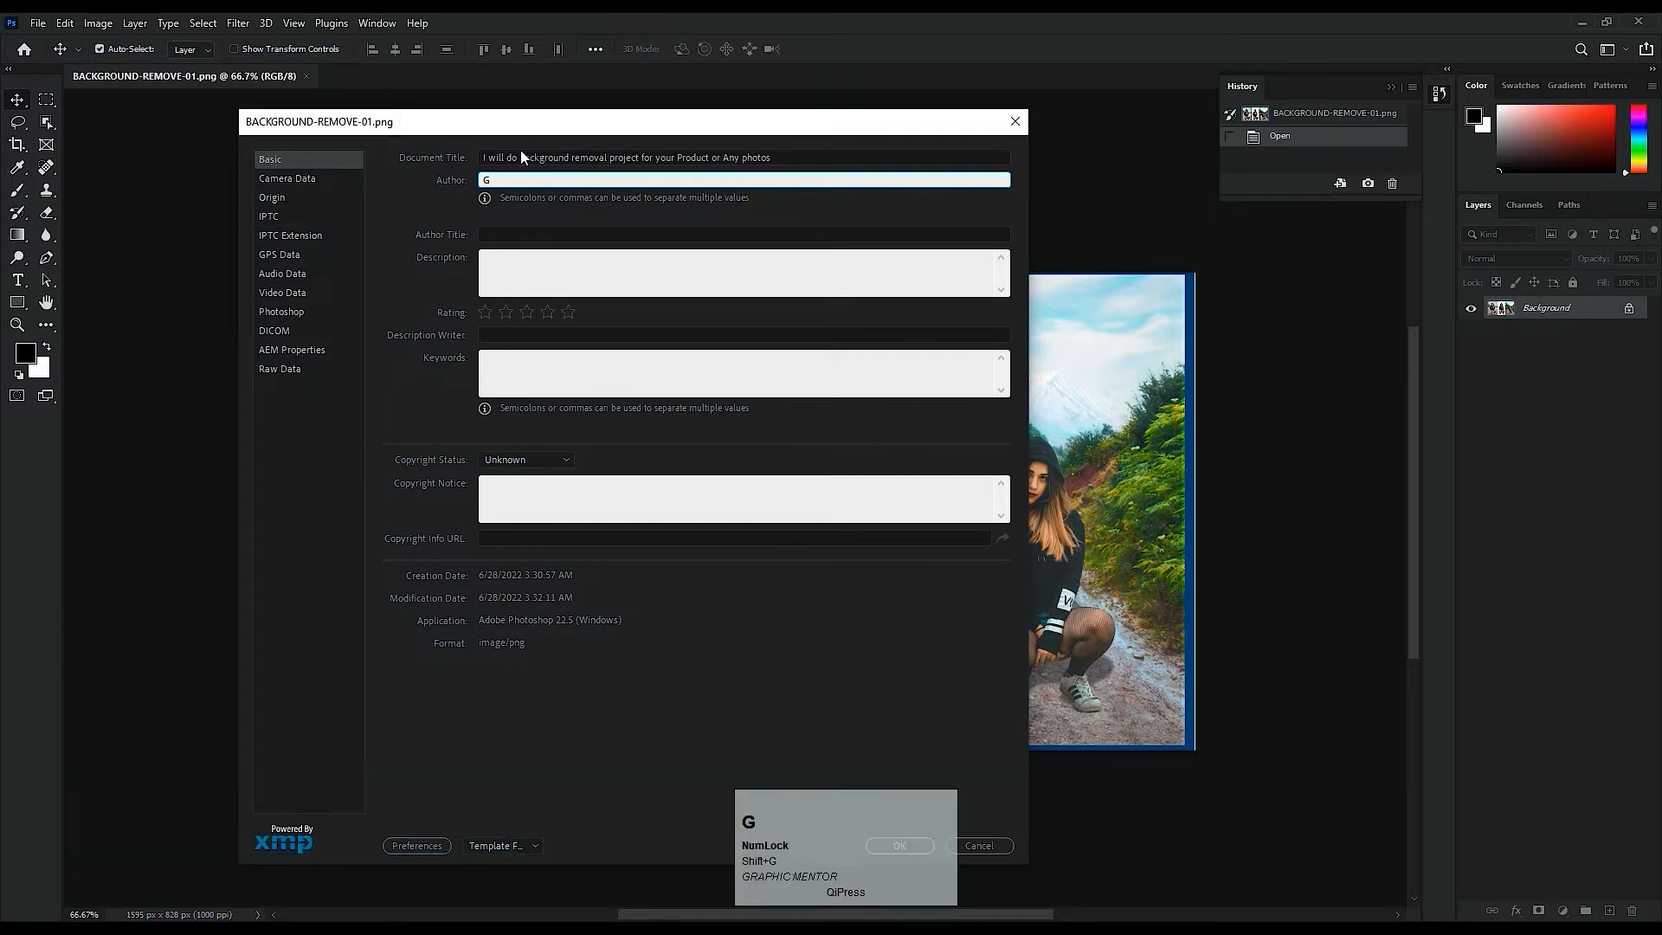
{"action": "type", "text": "raphic Mentorn"}
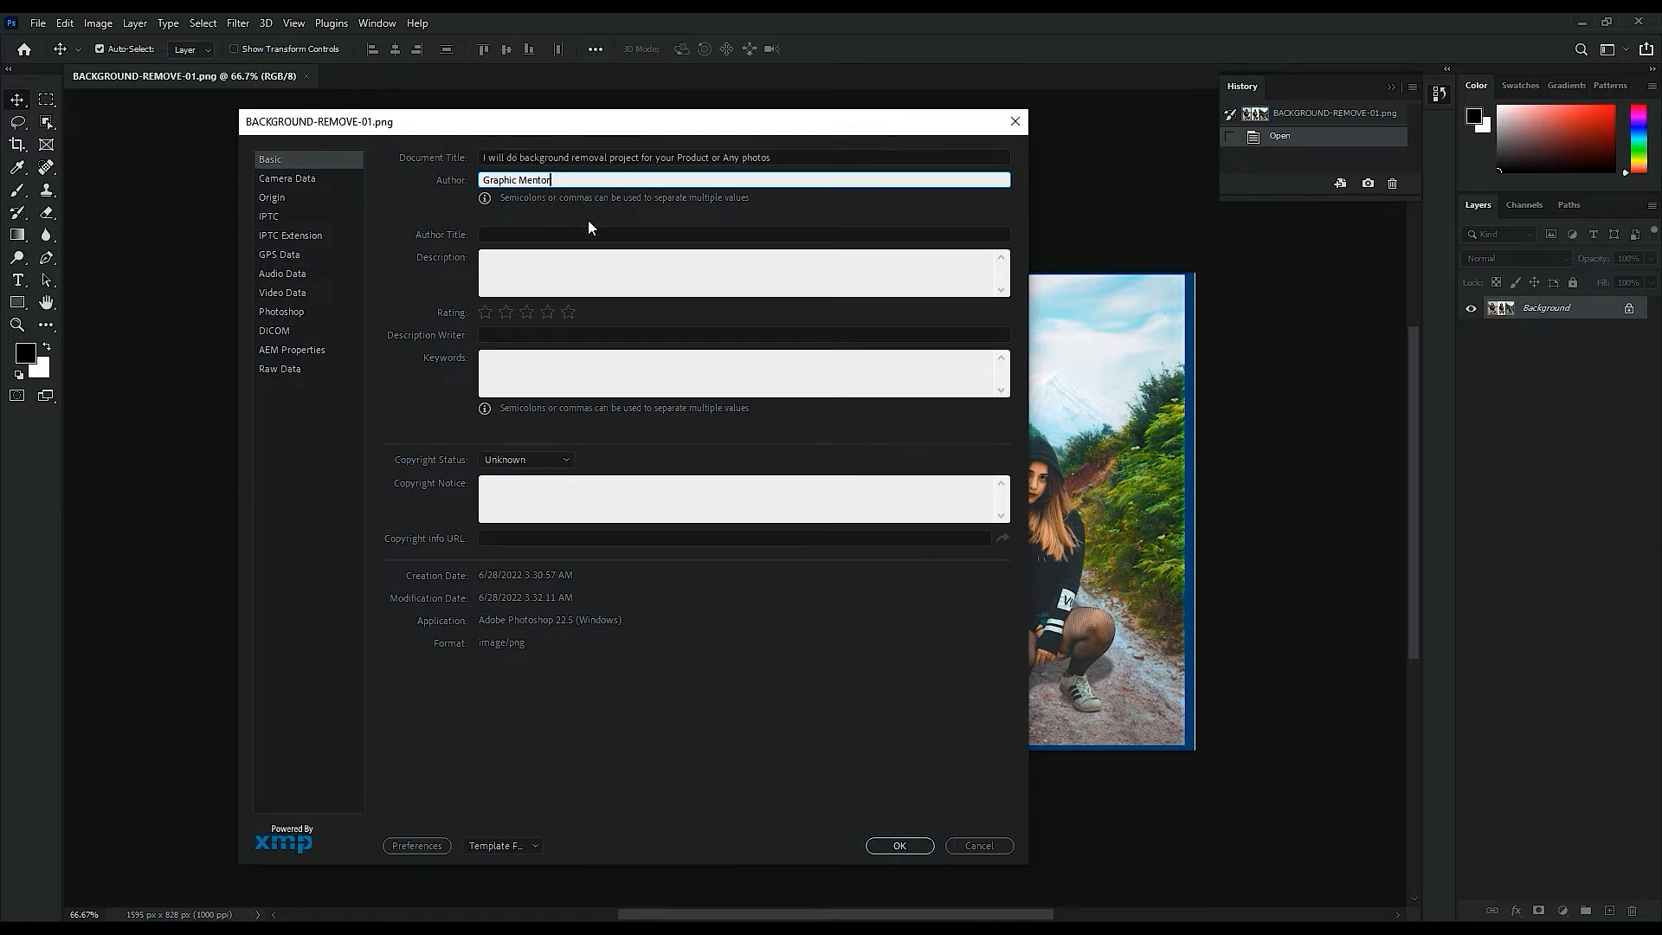
{"action": "left_click", "coordinate": [501, 232]}
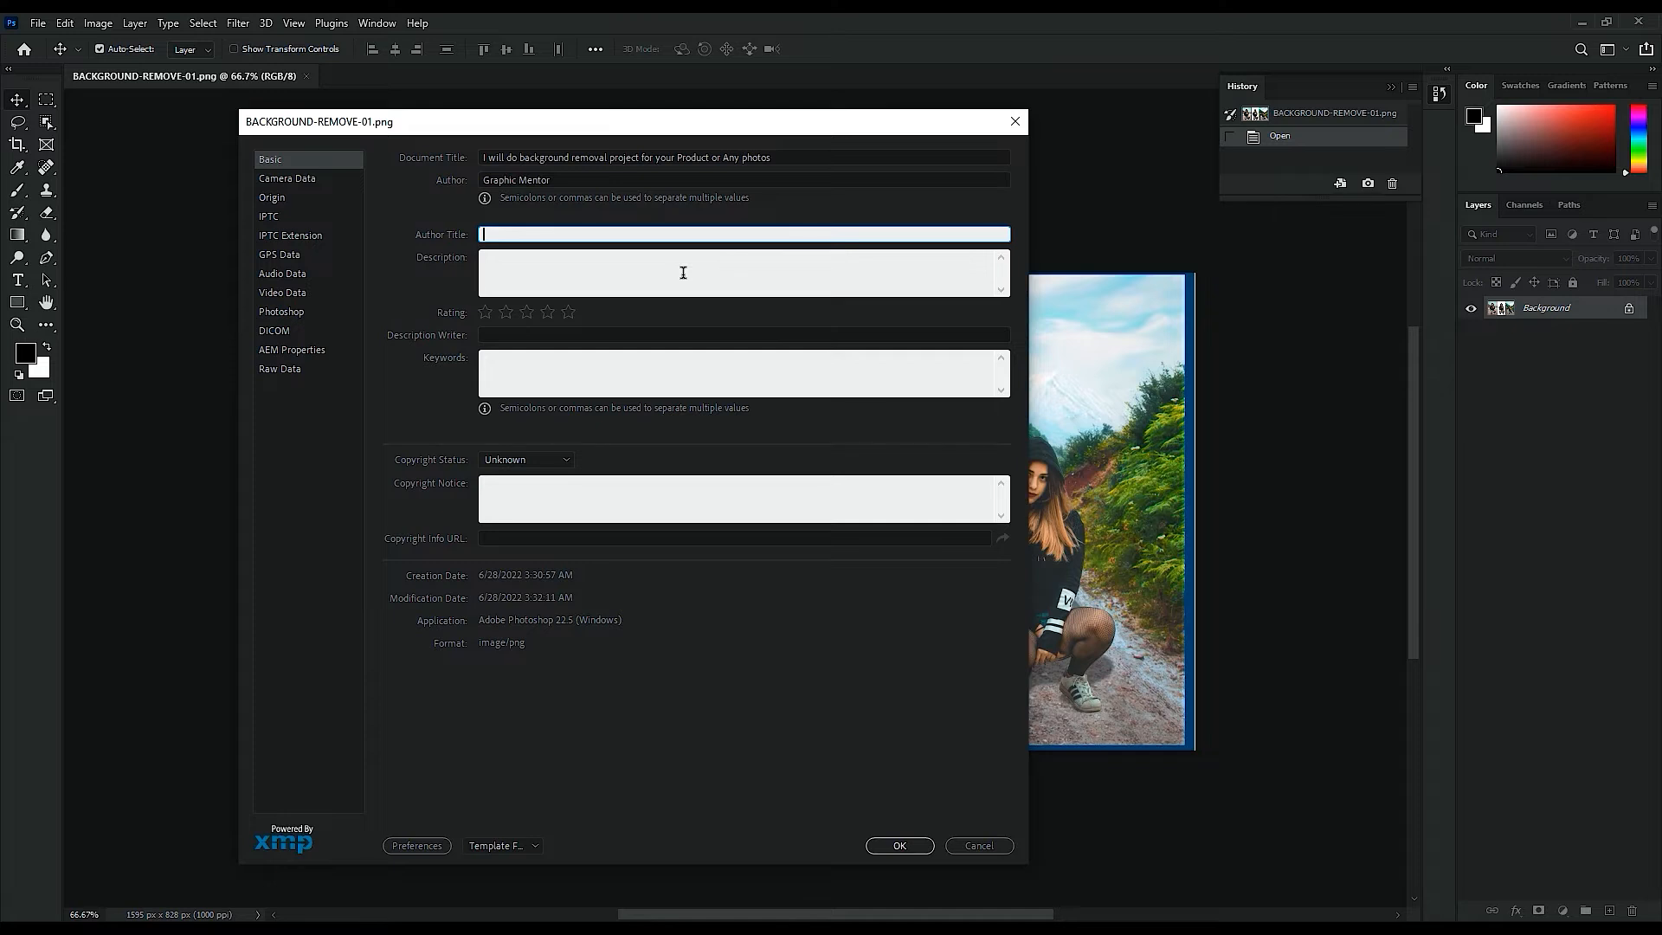
{"action": "type", "text": "G"}
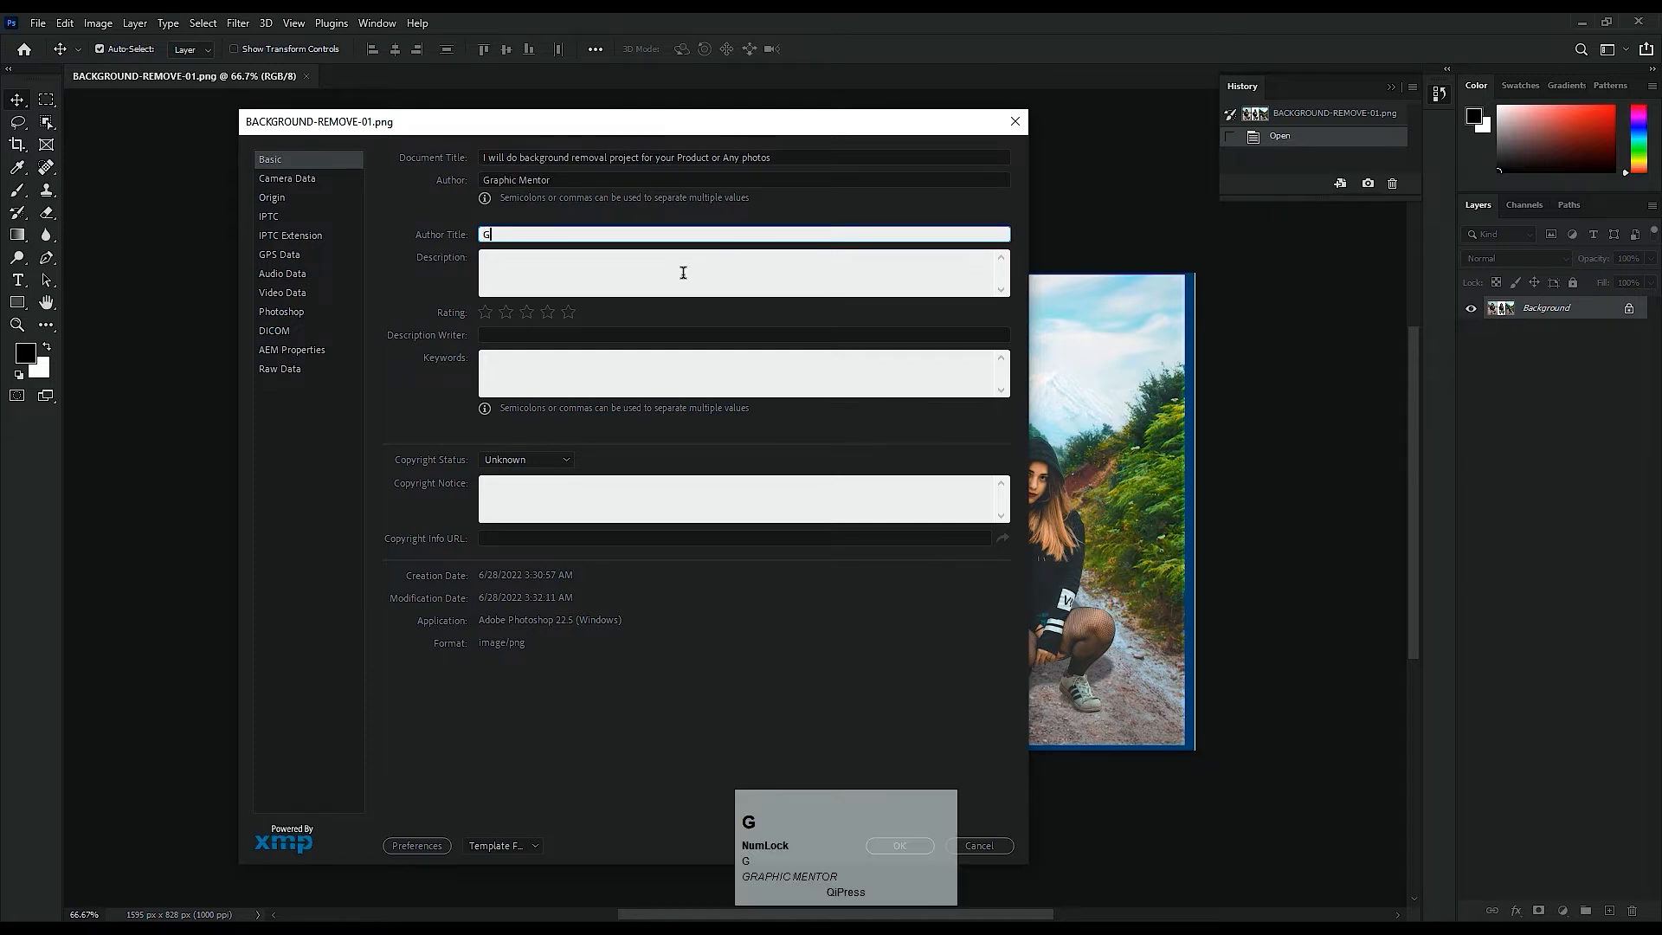
{"action": "type", "text": "raphic Design"}
Step: Open BACKGROUND REMOVING GIG.txt from the D: drive's DOCUMENTS > Notepad folder and review its text for the image description
{"action": "left_click", "coordinate": [481, 258]}
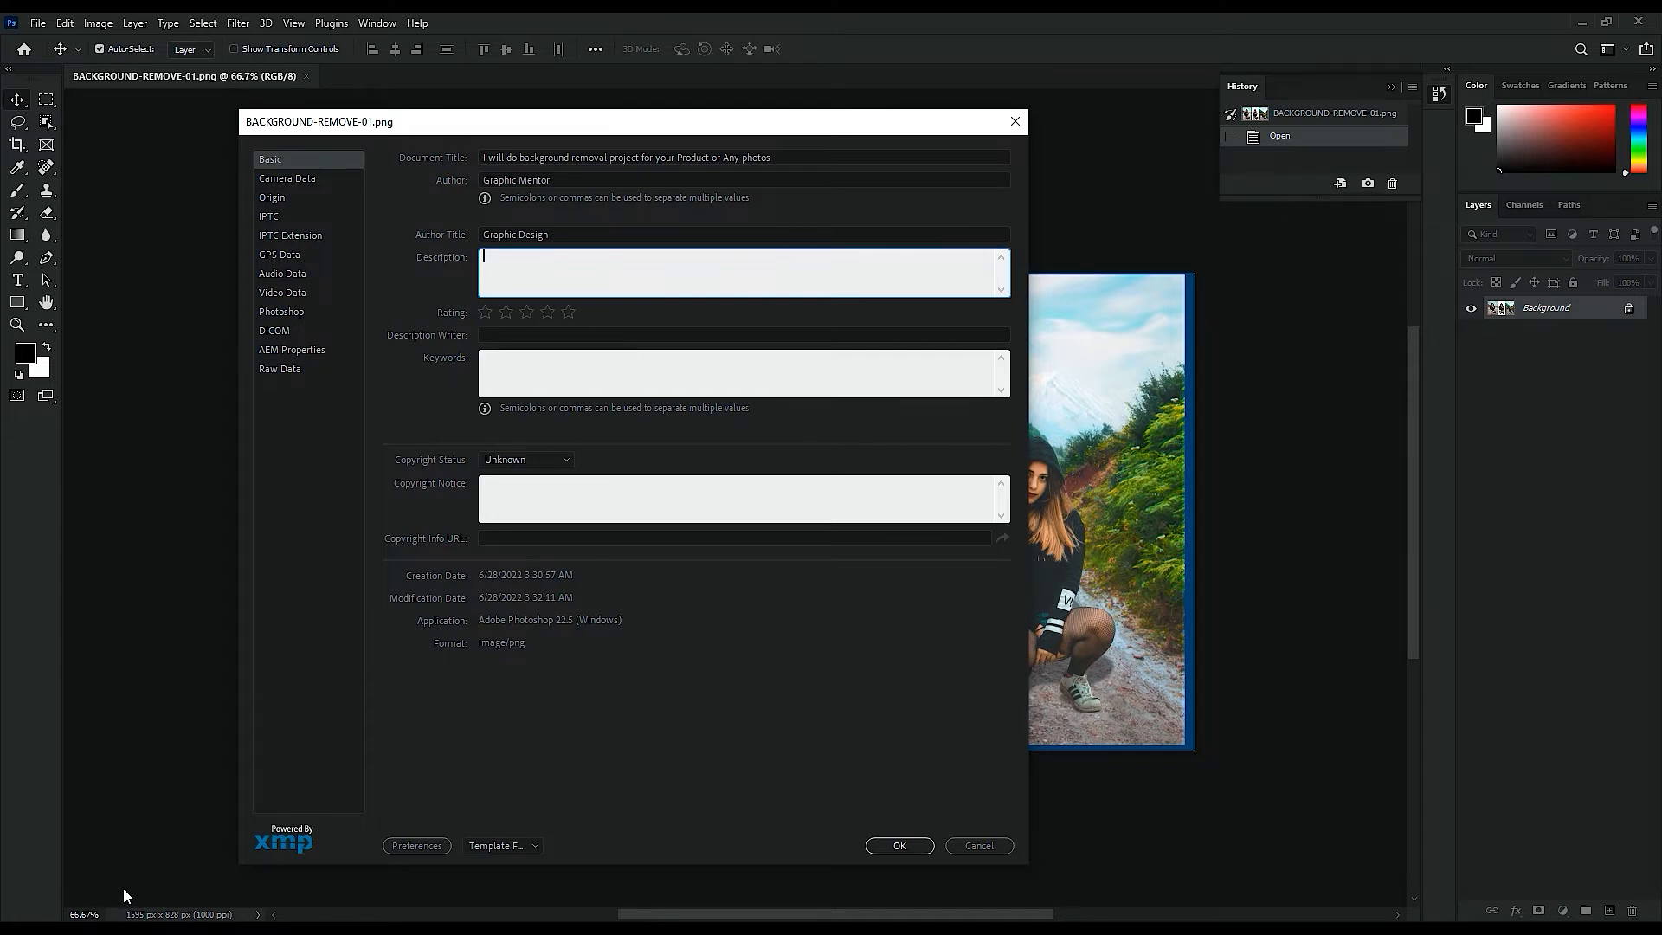
{"action": "key", "text": "super+e"}
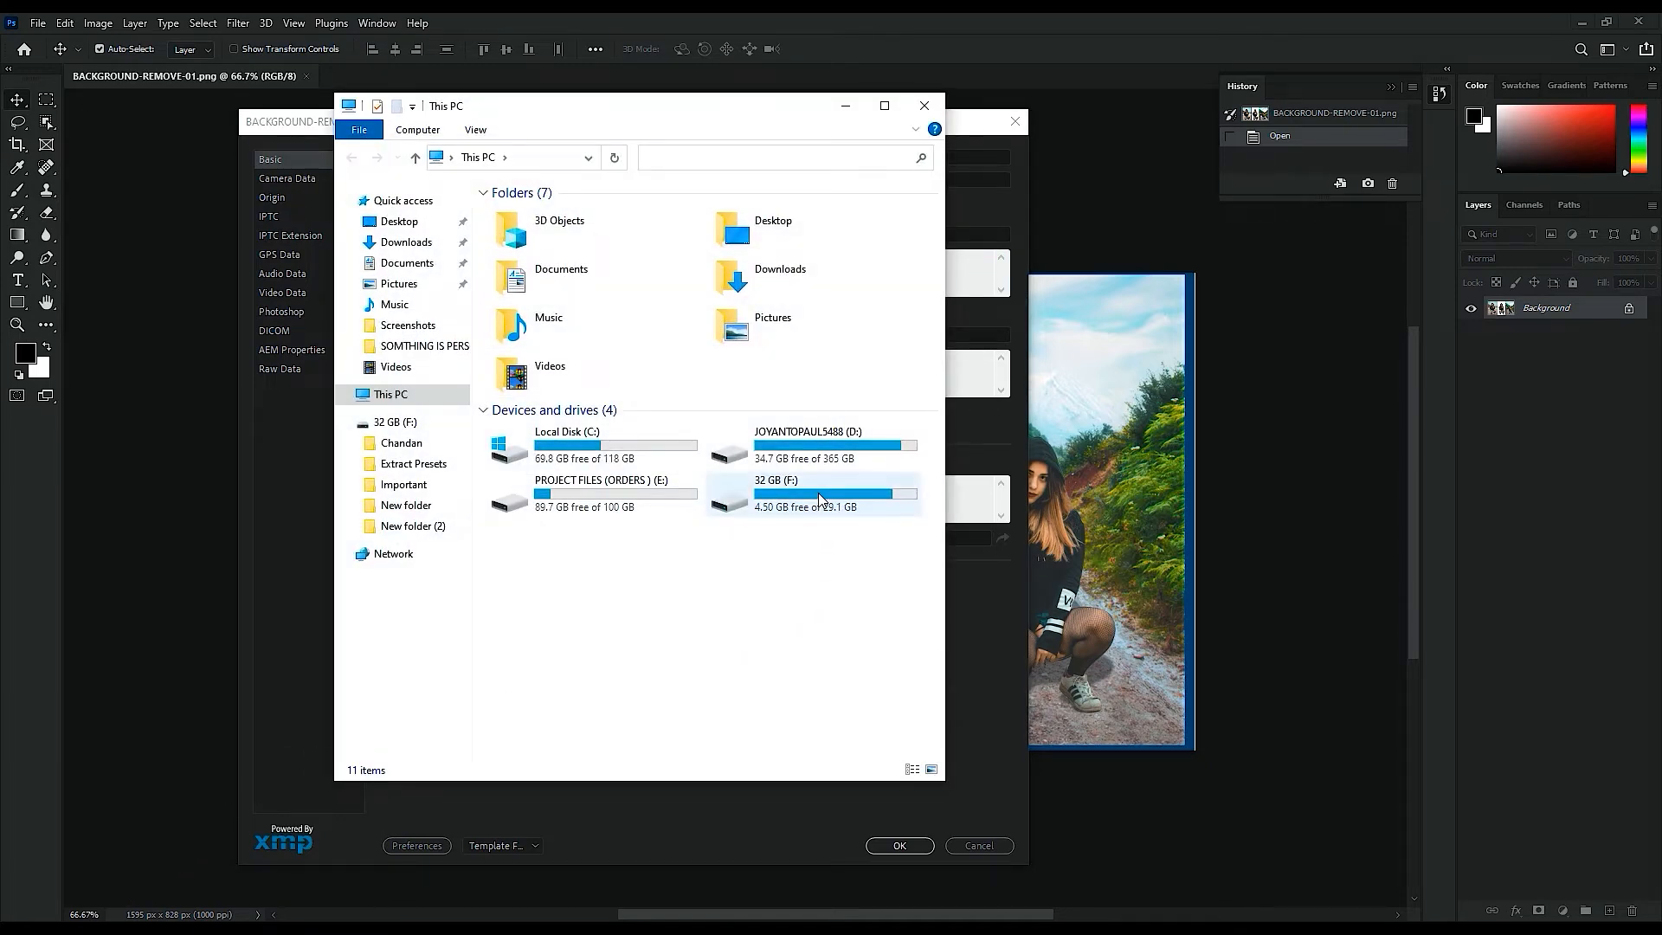
{"action": "double_click", "coordinate": [807, 431]}
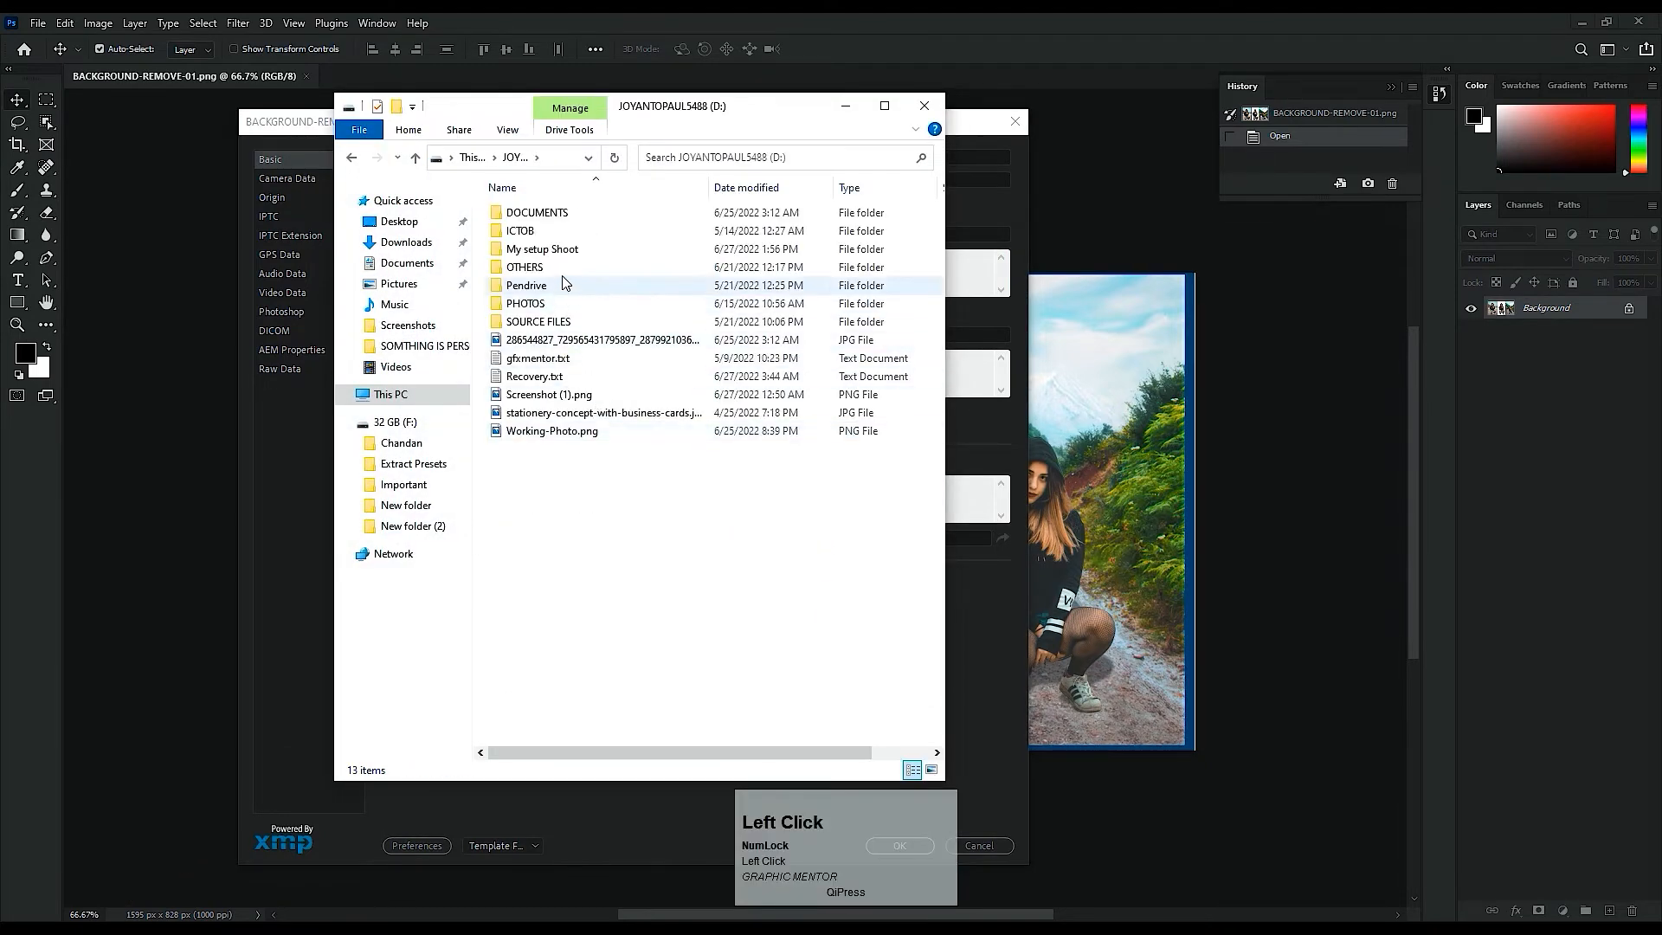
{"action": "left_click", "coordinate": [576, 215]}
{"action": "double_click", "coordinate": [536, 213]}
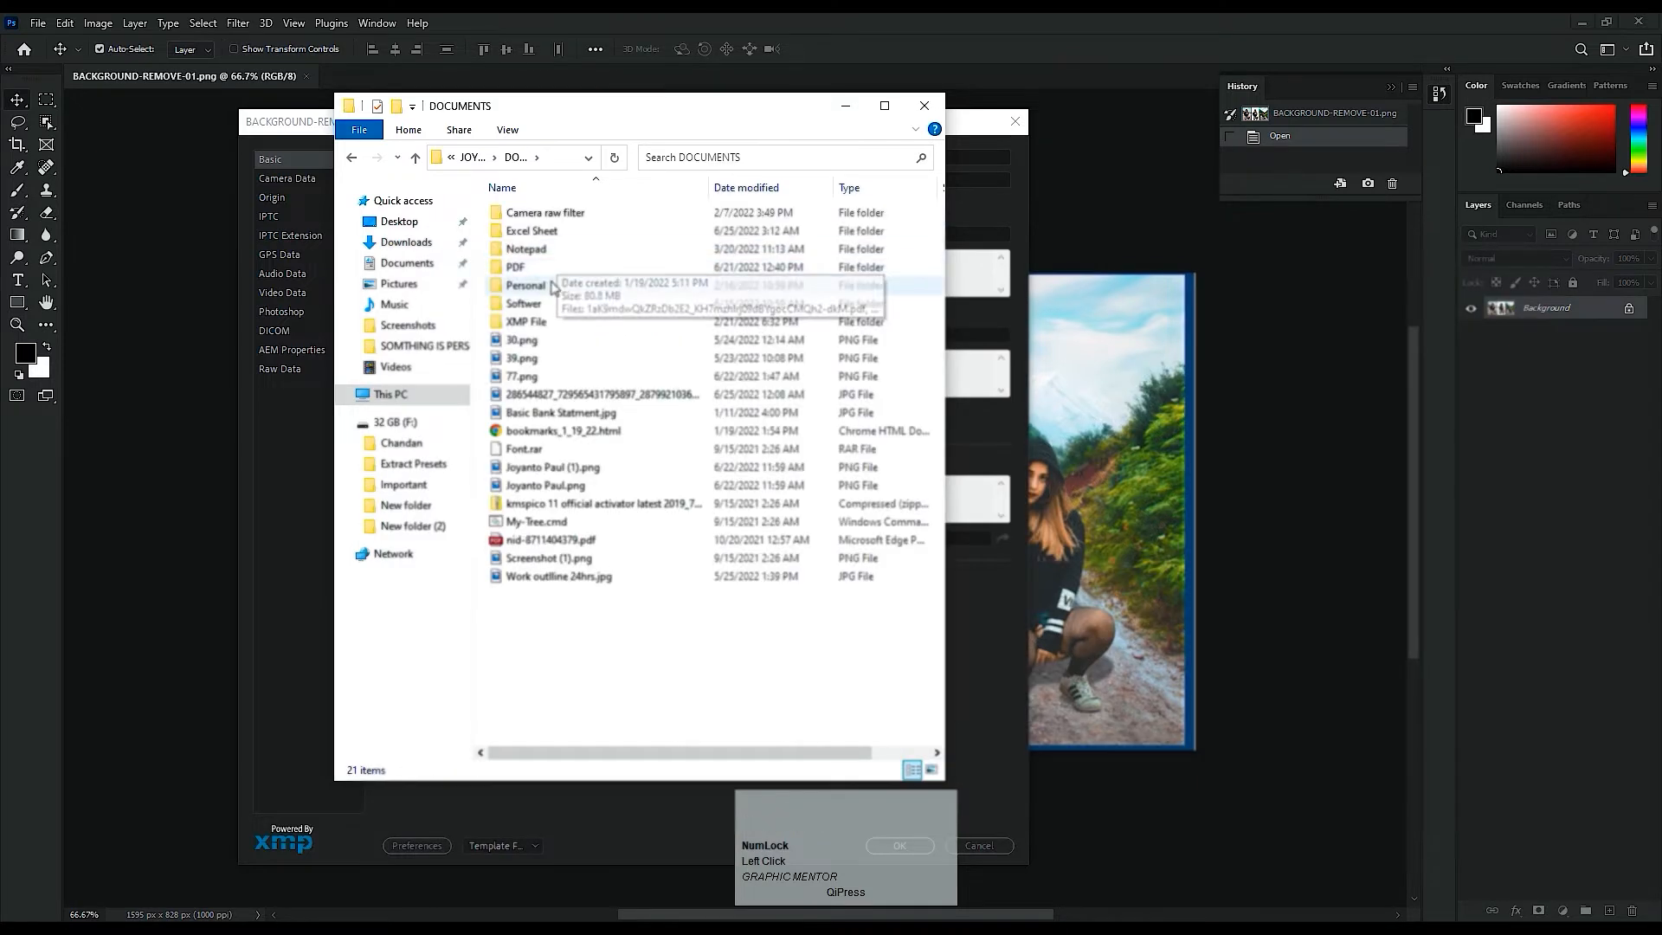
{"action": "double_click", "coordinate": [557, 249]}
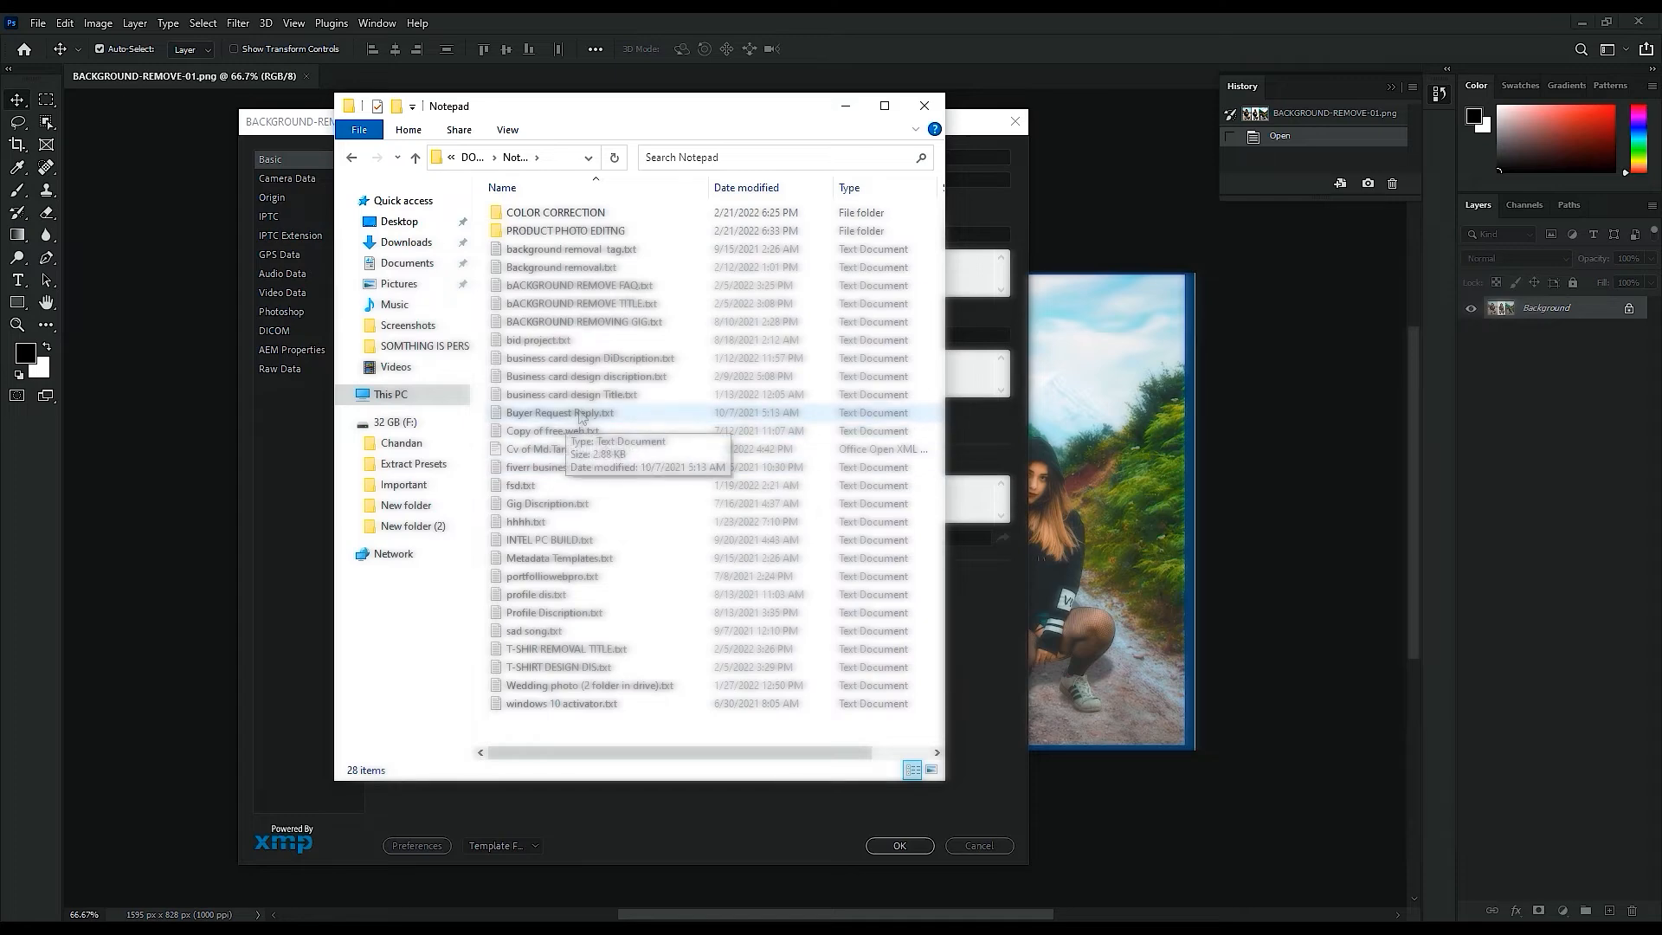
{"action": "double_click", "coordinate": [597, 323]}
{"action": "scroll", "coordinate": [678, 430], "scroll_direction": "down", "scroll_amount": 9}
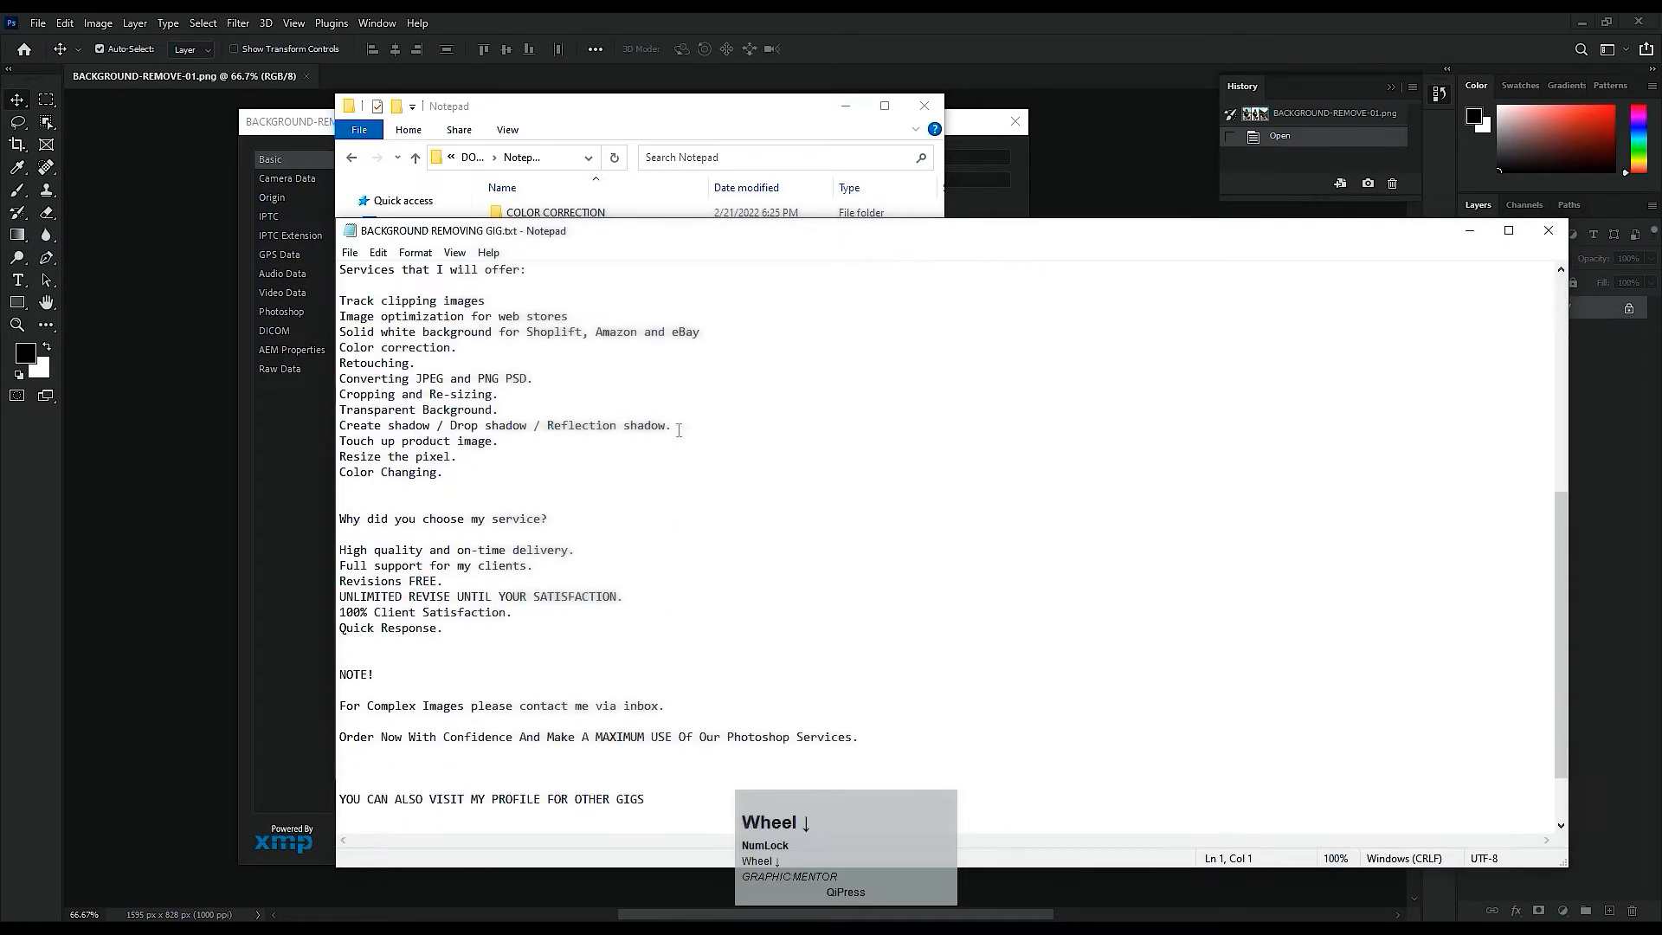
{"action": "scroll", "coordinate": [679, 430], "scroll_direction": "down", "scroll_amount": 2}
{"action": "scroll", "coordinate": [444, 328], "scroll_direction": "up", "scroll_amount": 10}
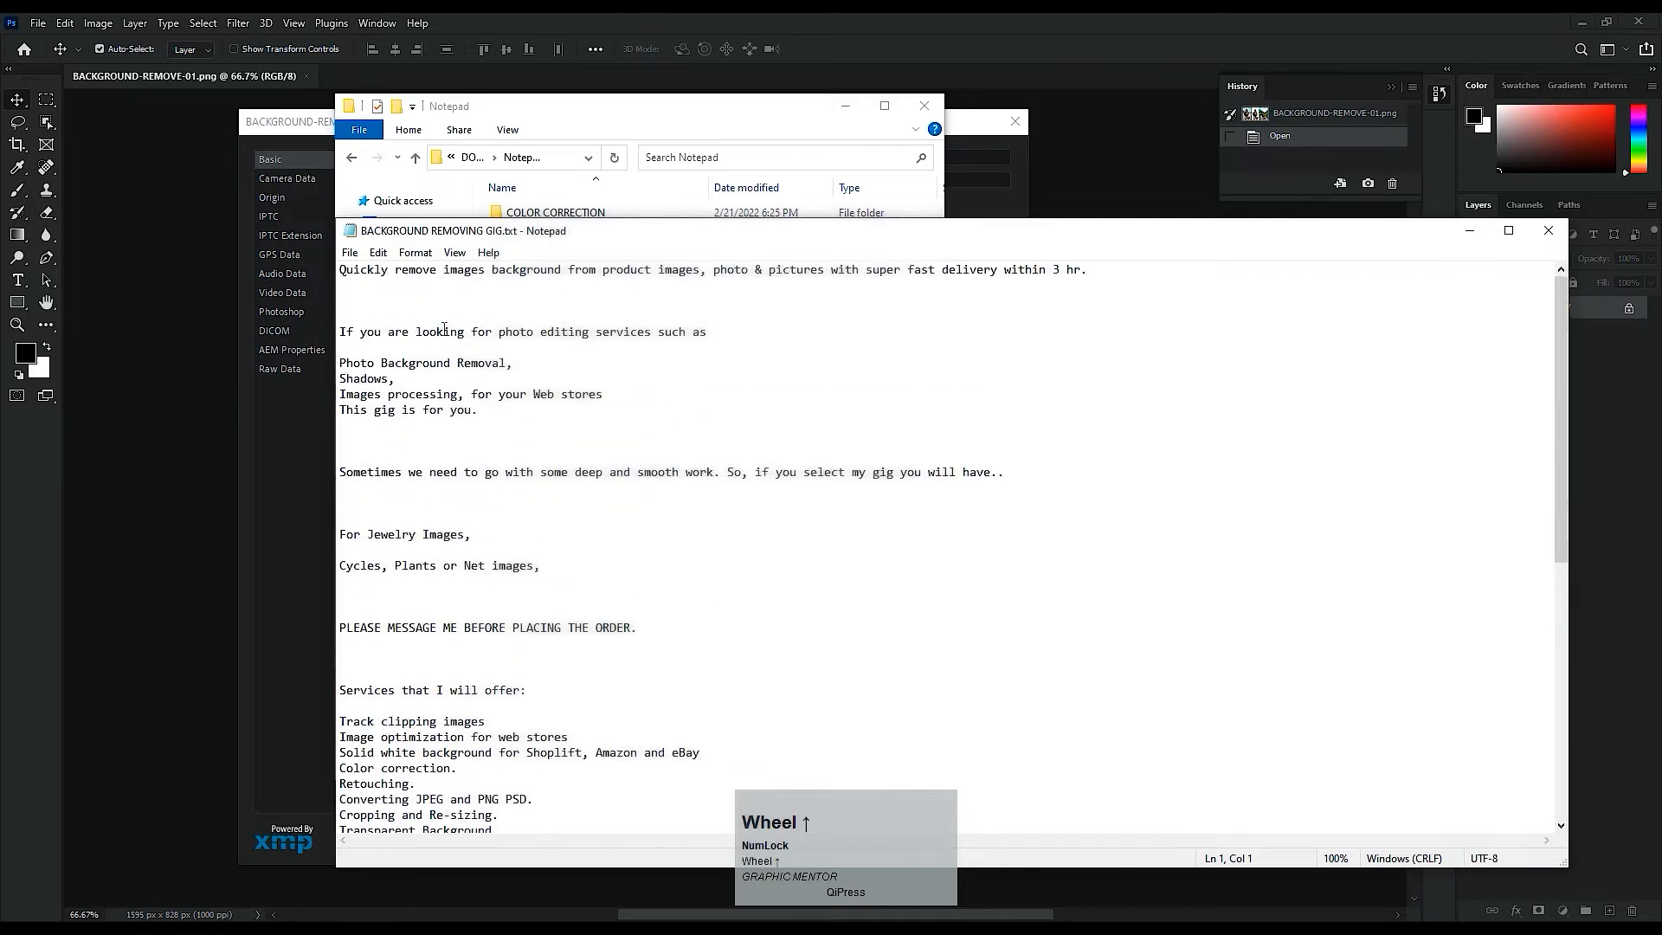
Step: Copy the entire text of BACKGROUND REMOVING GIG.txt, close the file and return to the File Info dialog in Photoshop
{"action": "left_click", "coordinate": [337, 269]}
{"action": "left_click_drag", "start_coordinate": [340, 319], "coordinate": [389, 818]}
{"action": "right_click", "coordinate": [424, 541]}
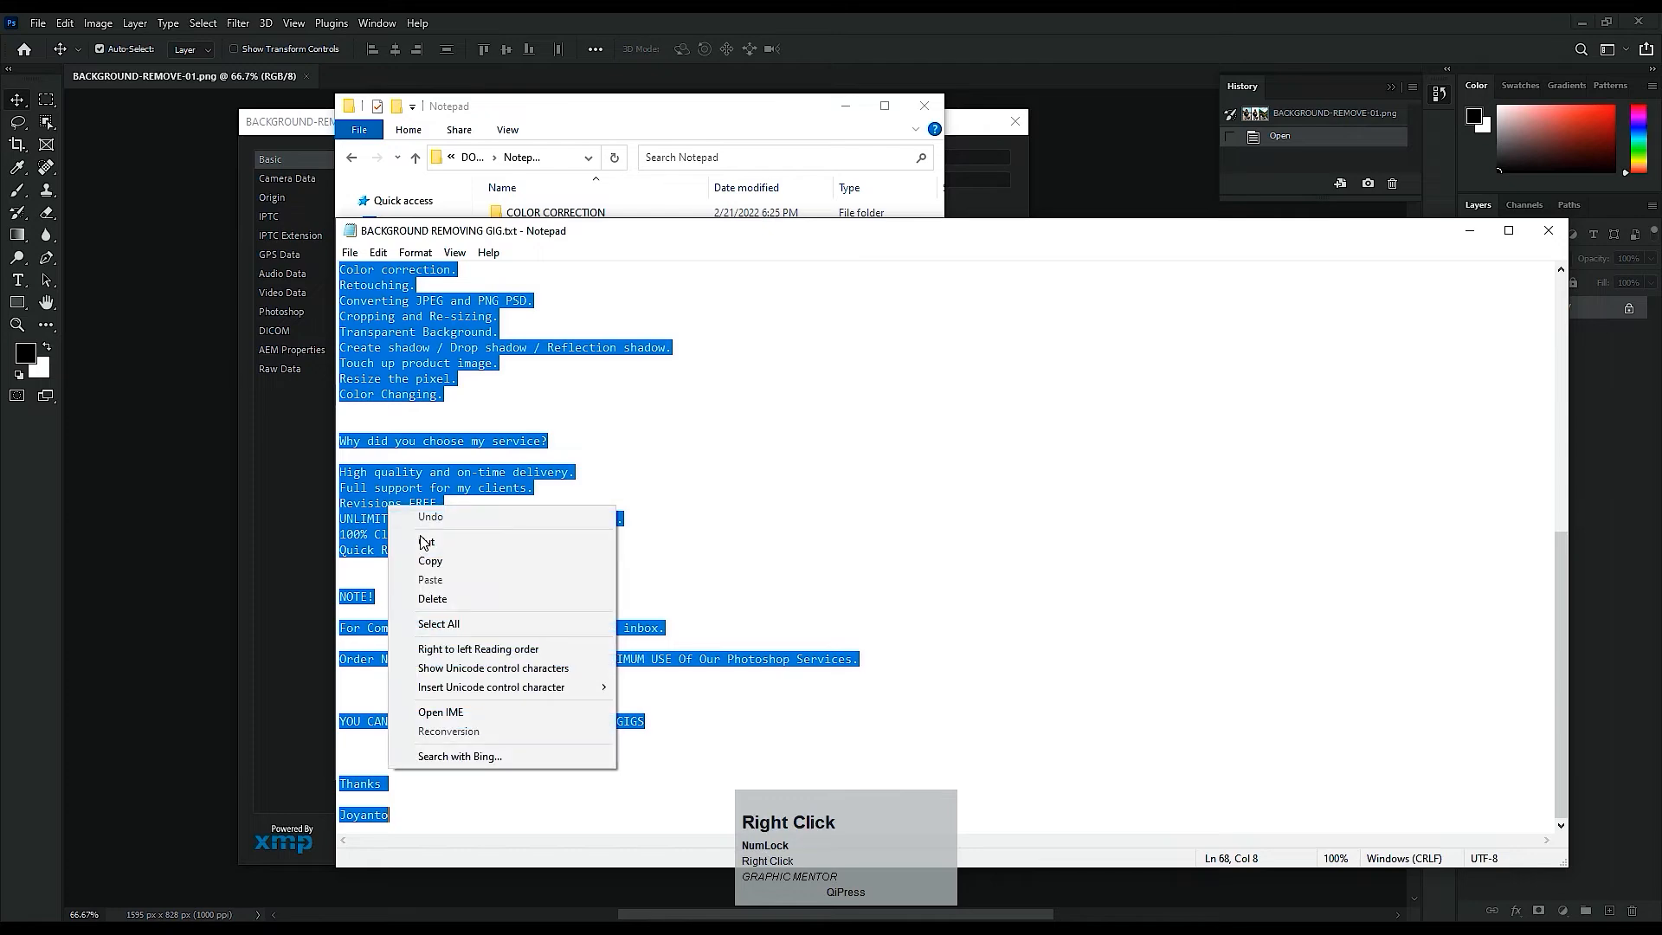
{"action": "left_click", "coordinate": [431, 560]}
{"action": "left_click", "coordinate": [1548, 230]}
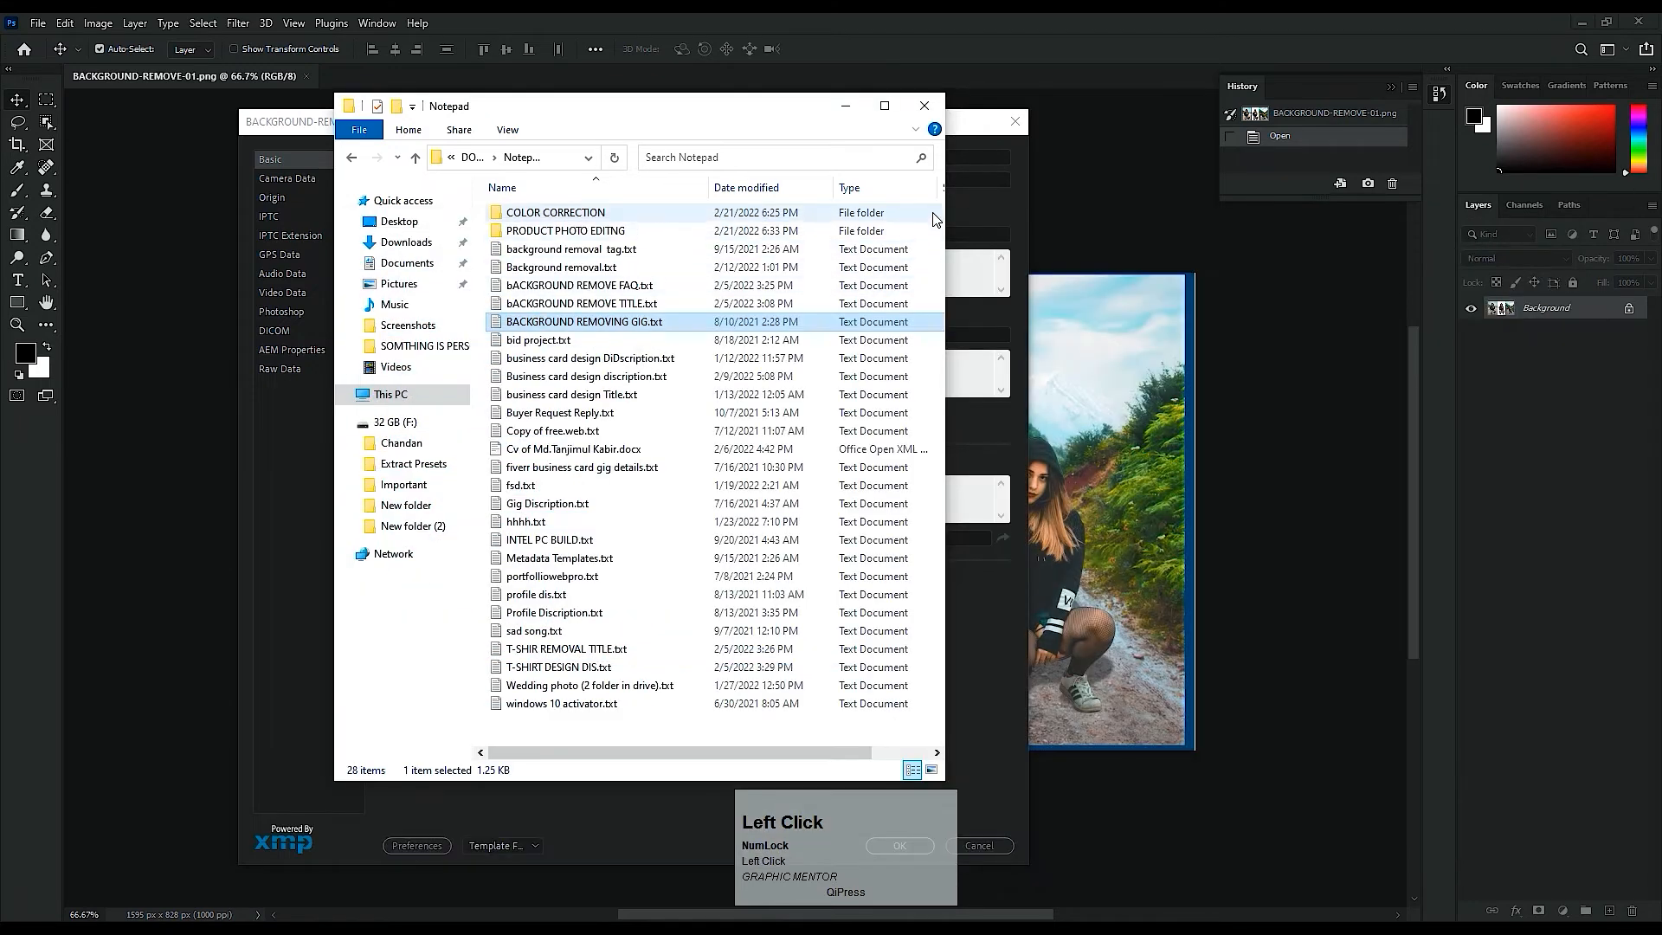
{"action": "left_click", "coordinate": [961, 225]}
Step: Paste the copied gig text into the image's Description and check through the pasted content
{"action": "left_click", "coordinate": [512, 264]}
{"action": "right_click", "coordinate": [515, 272]}
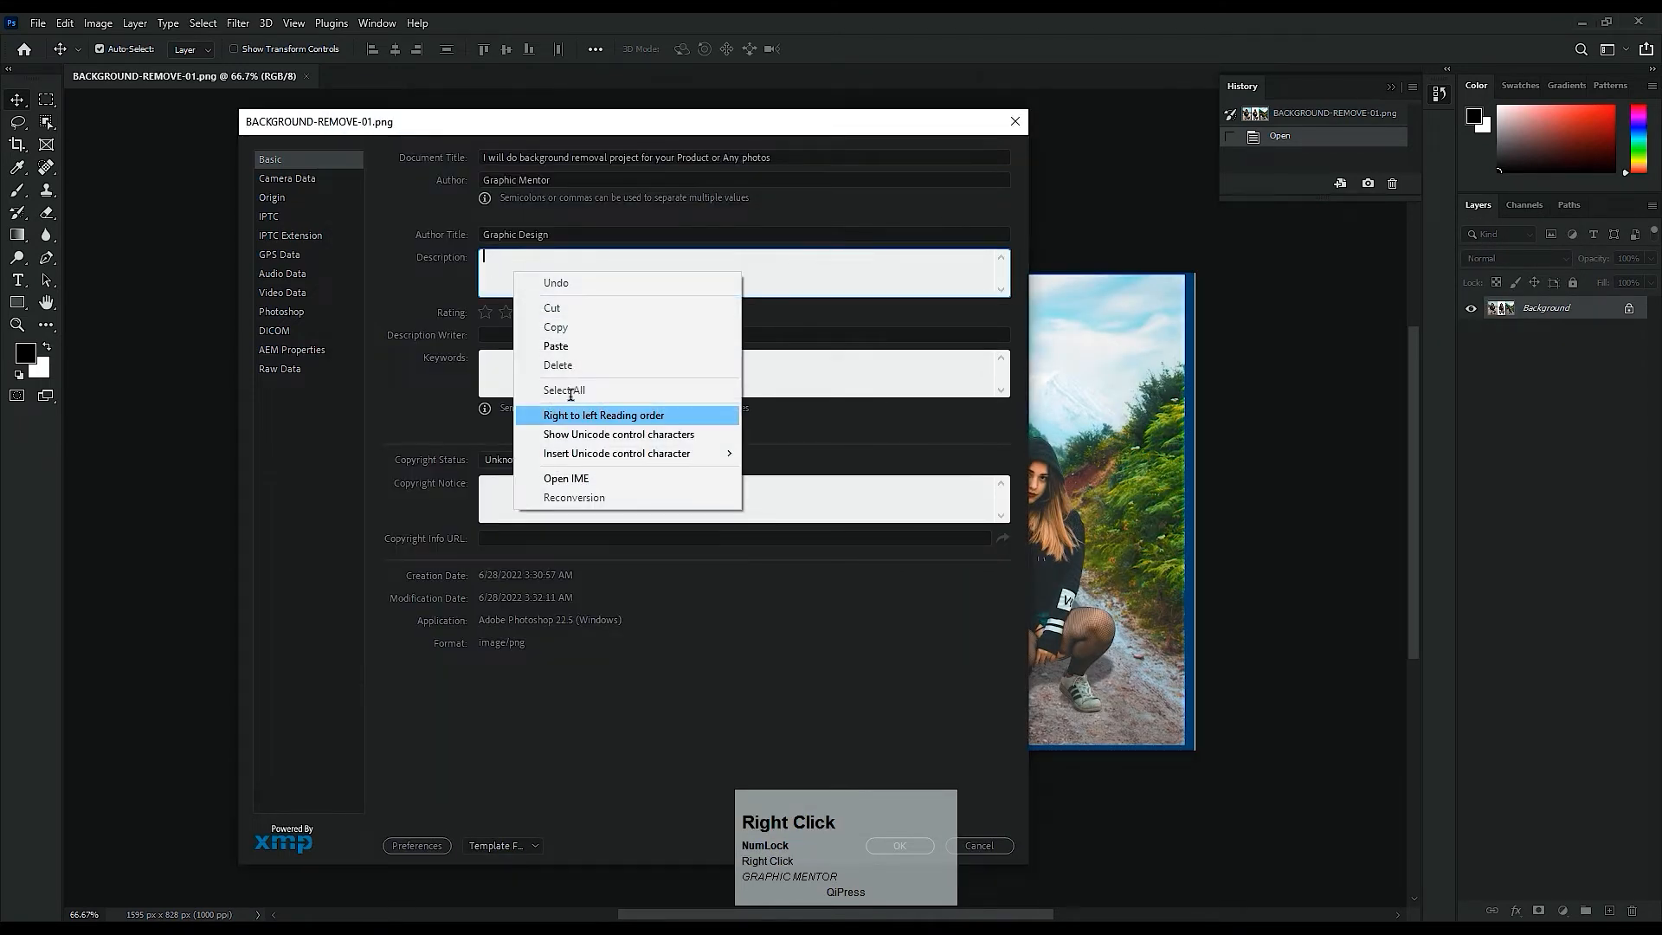
{"action": "left_click", "coordinate": [556, 345]}
{"action": "scroll", "coordinate": [530, 275], "scroll_direction": "up", "scroll_amount": 3}
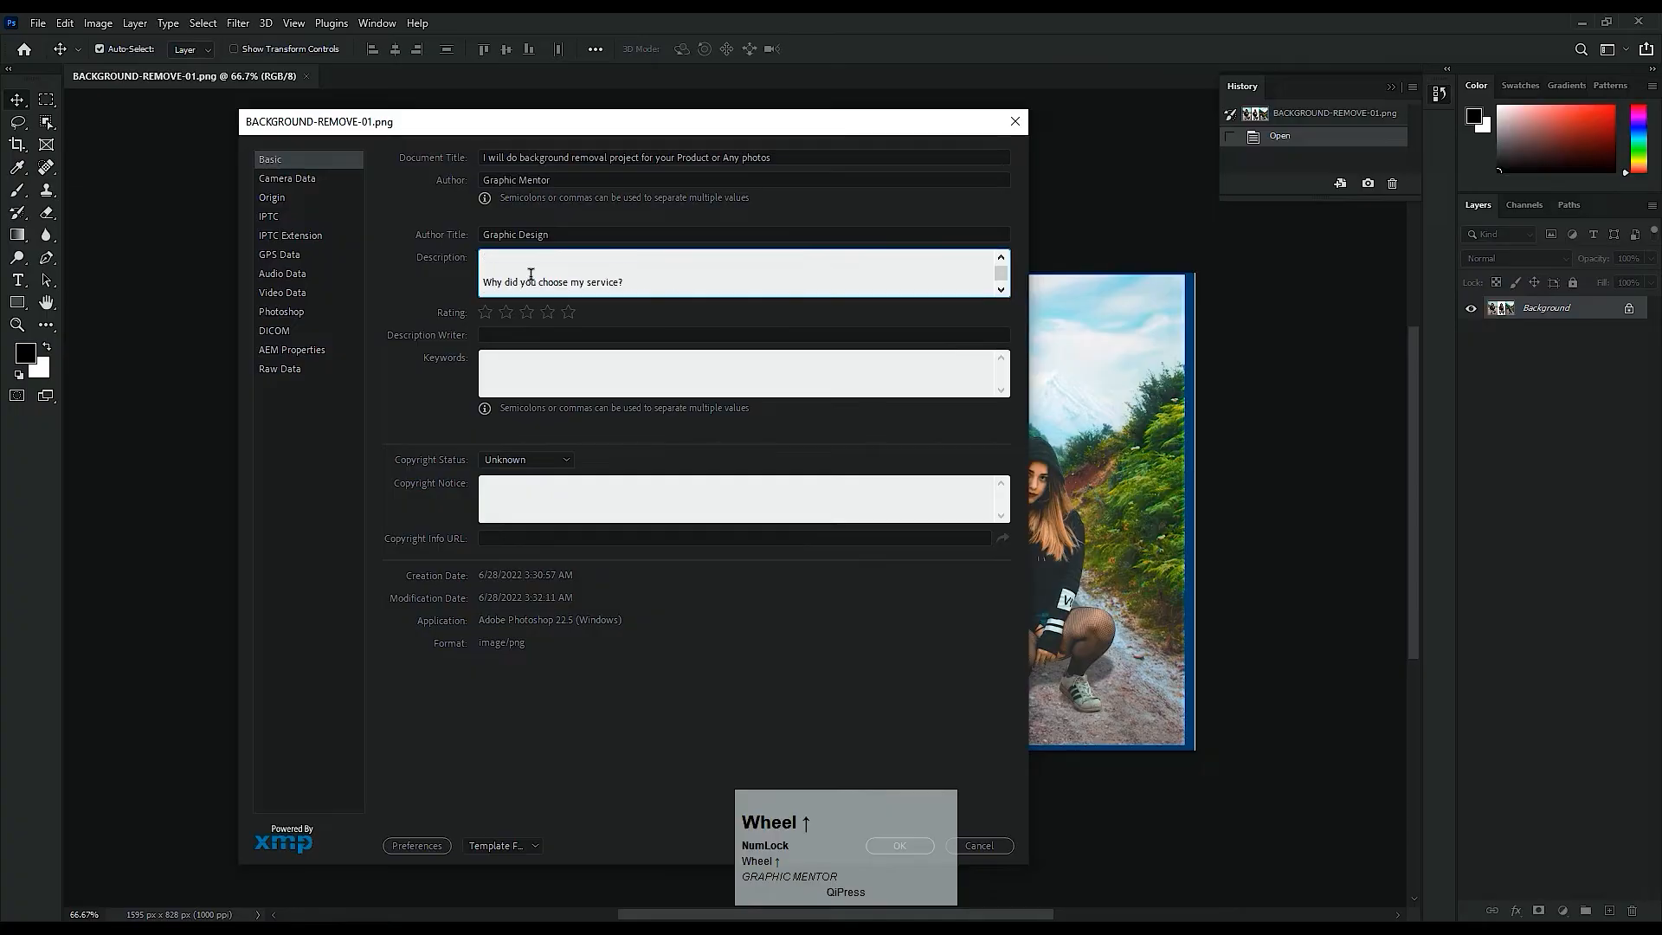
{"action": "scroll", "coordinate": [537, 275], "scroll_direction": "up", "scroll_amount": 2}
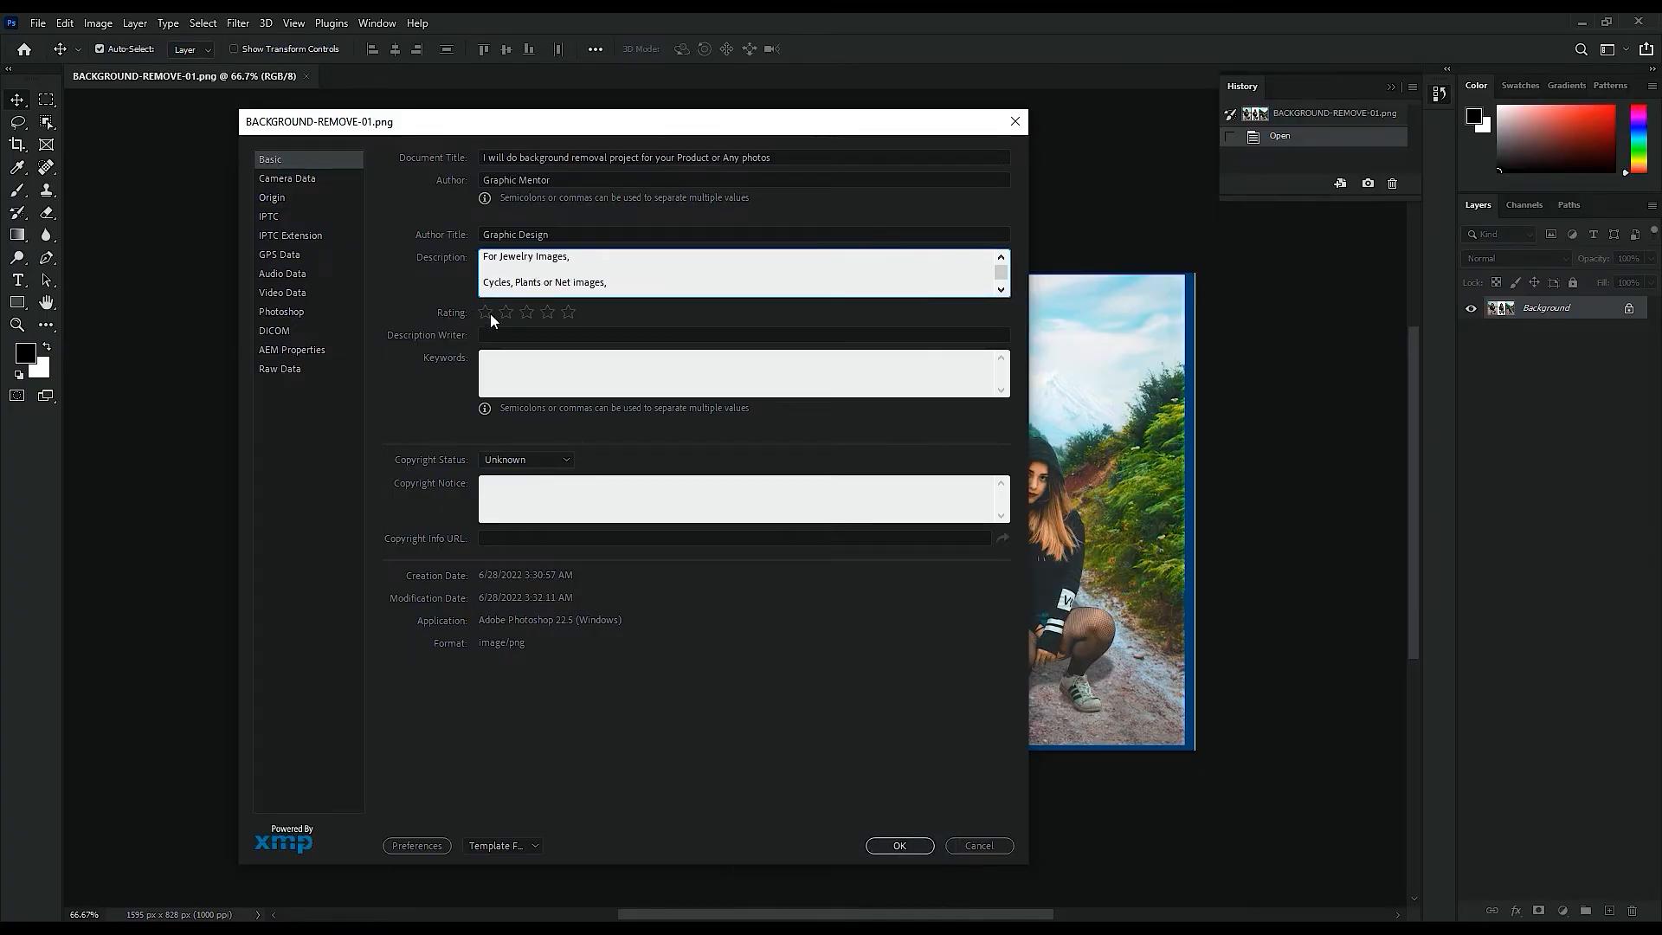
Step: Give the image a five-star rating and enter "Graphic Mentor" as the description writer
{"action": "left_click", "coordinate": [565, 311]}
{"action": "left_click", "coordinate": [660, 335]}
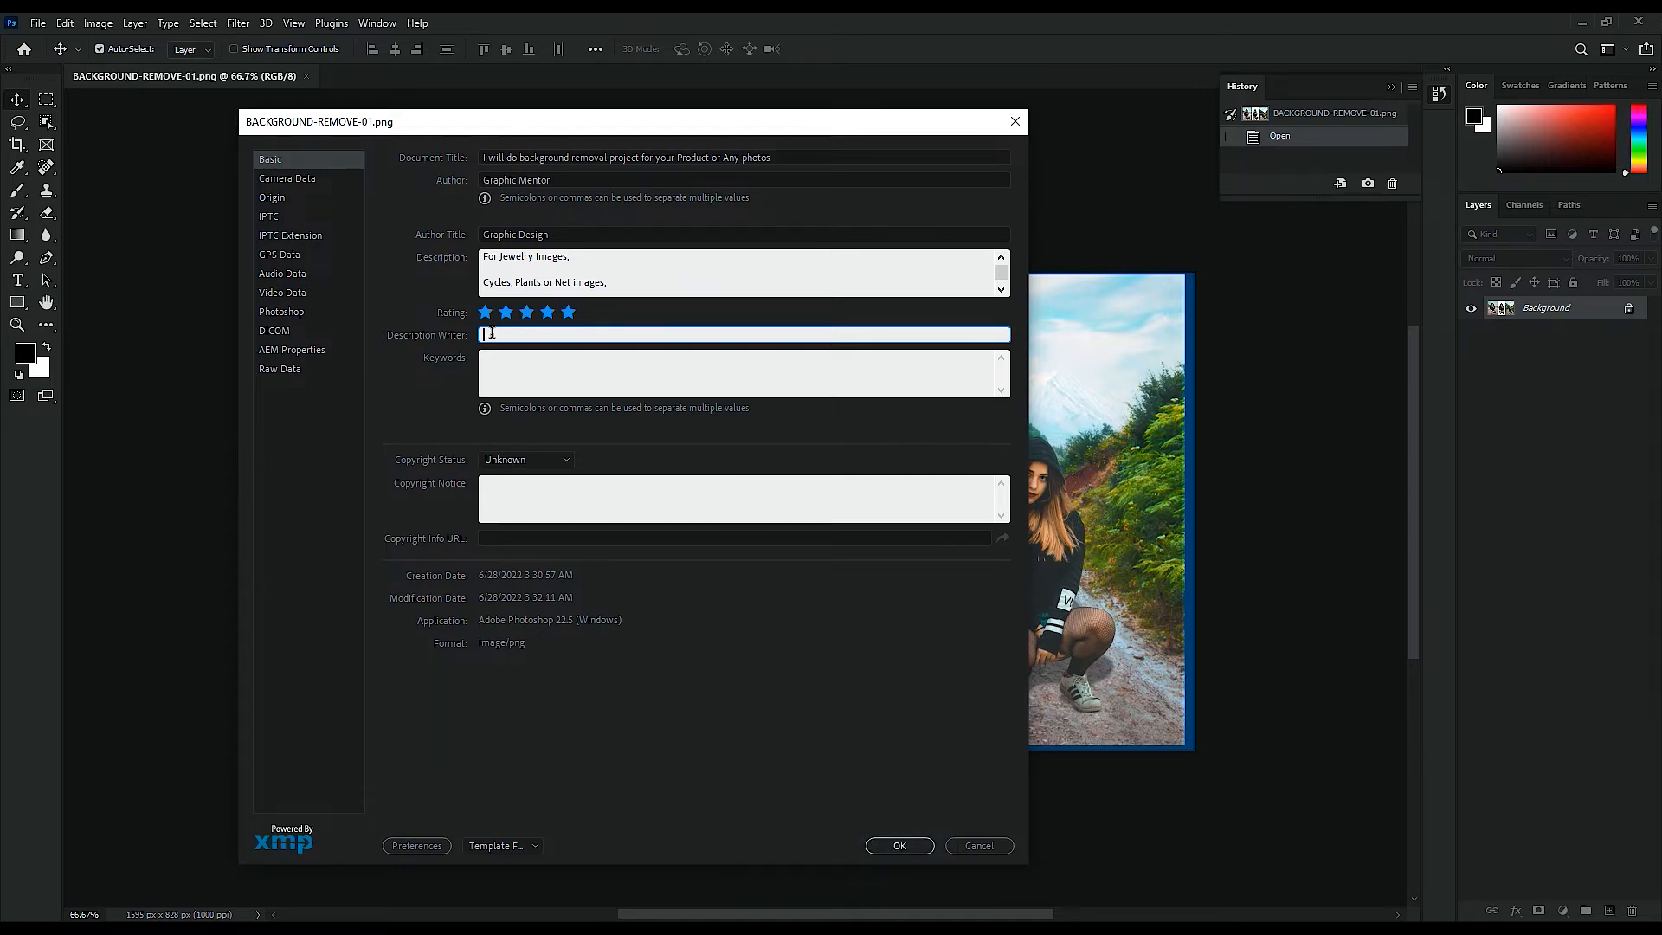
{"action": "type", "text": "Grap"}
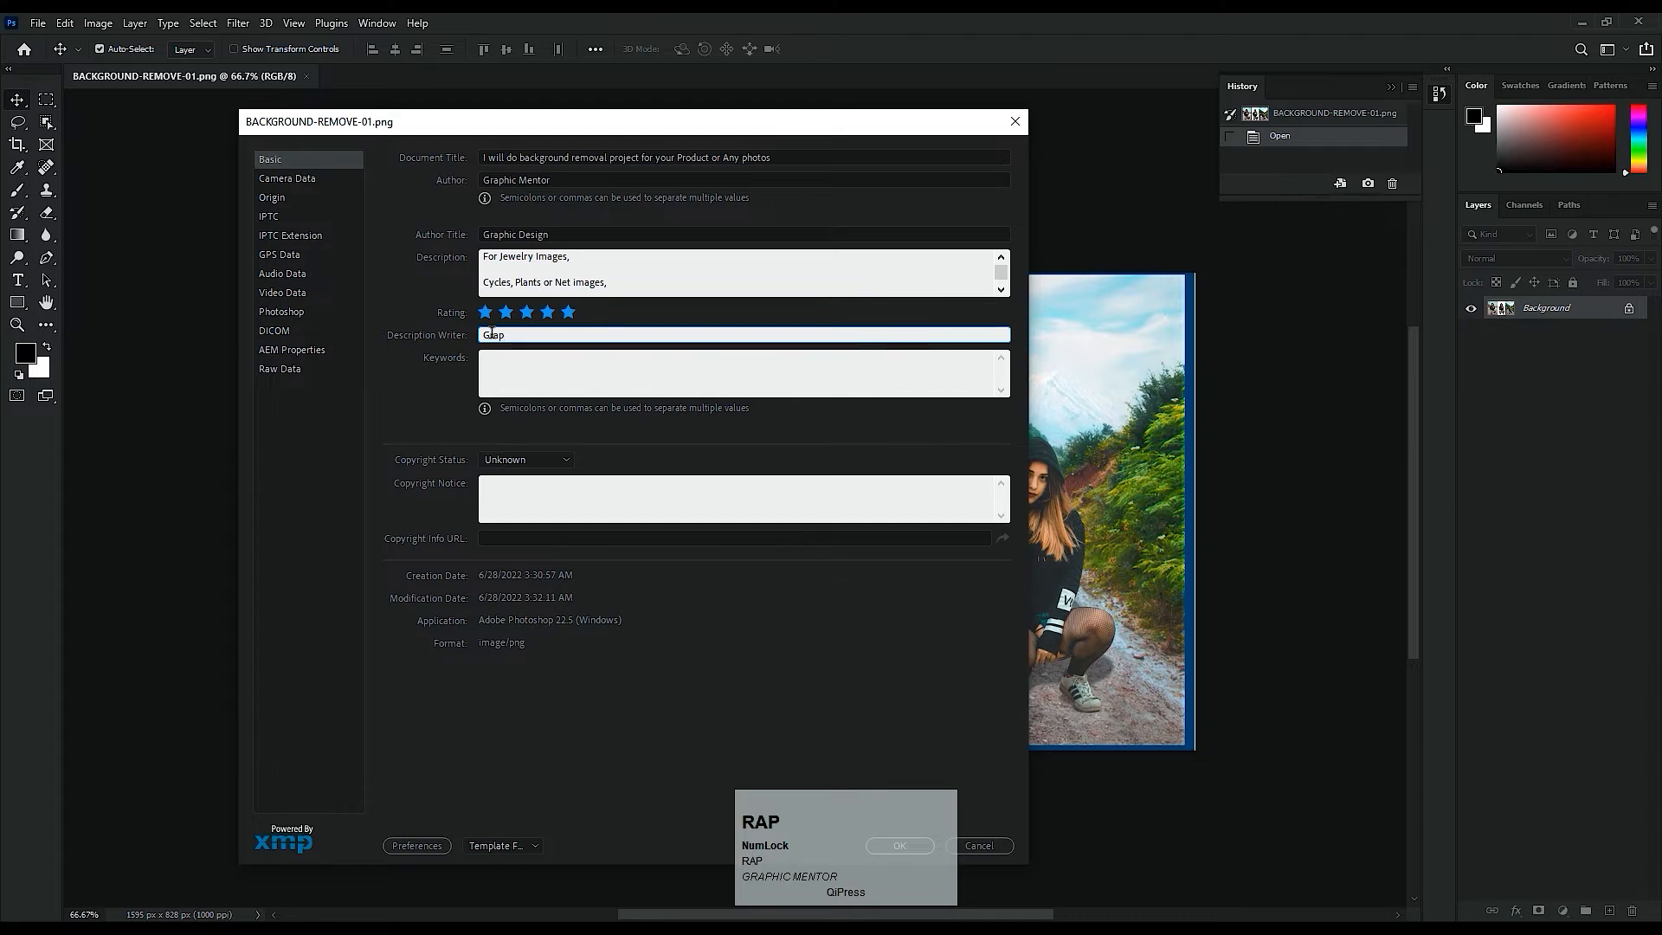
{"action": "type", "text": "hic Mentor"}
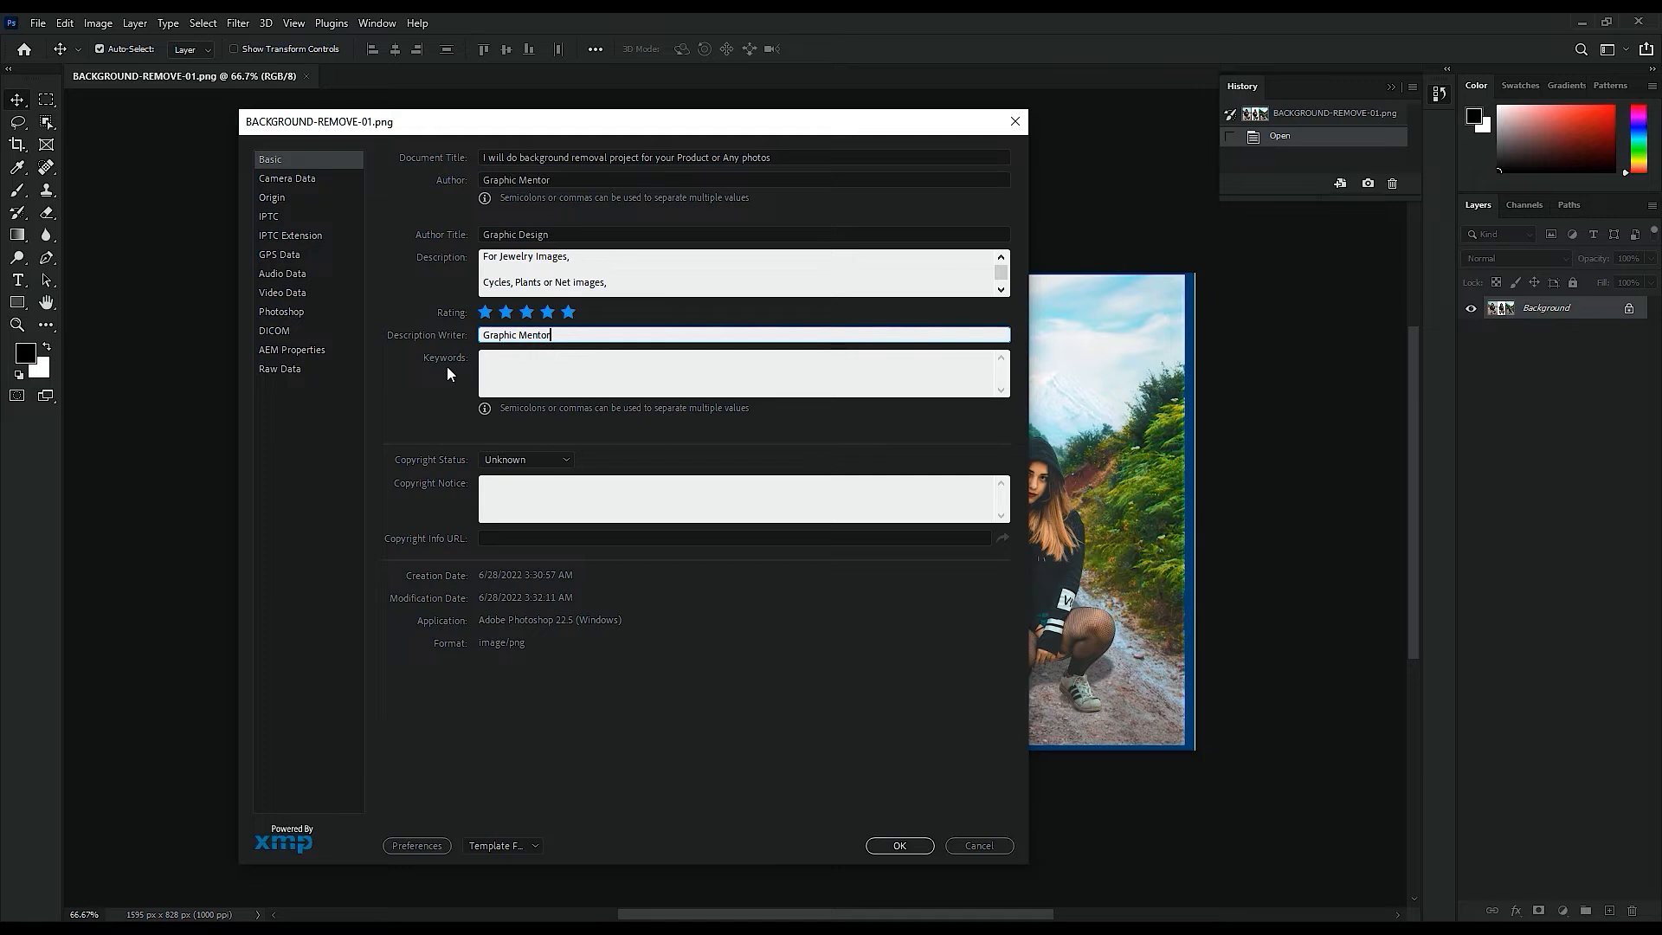
Step: Enter "Background Removal" as the first keyword, followed by a separator
{"action": "left_click", "coordinate": [517, 365]}
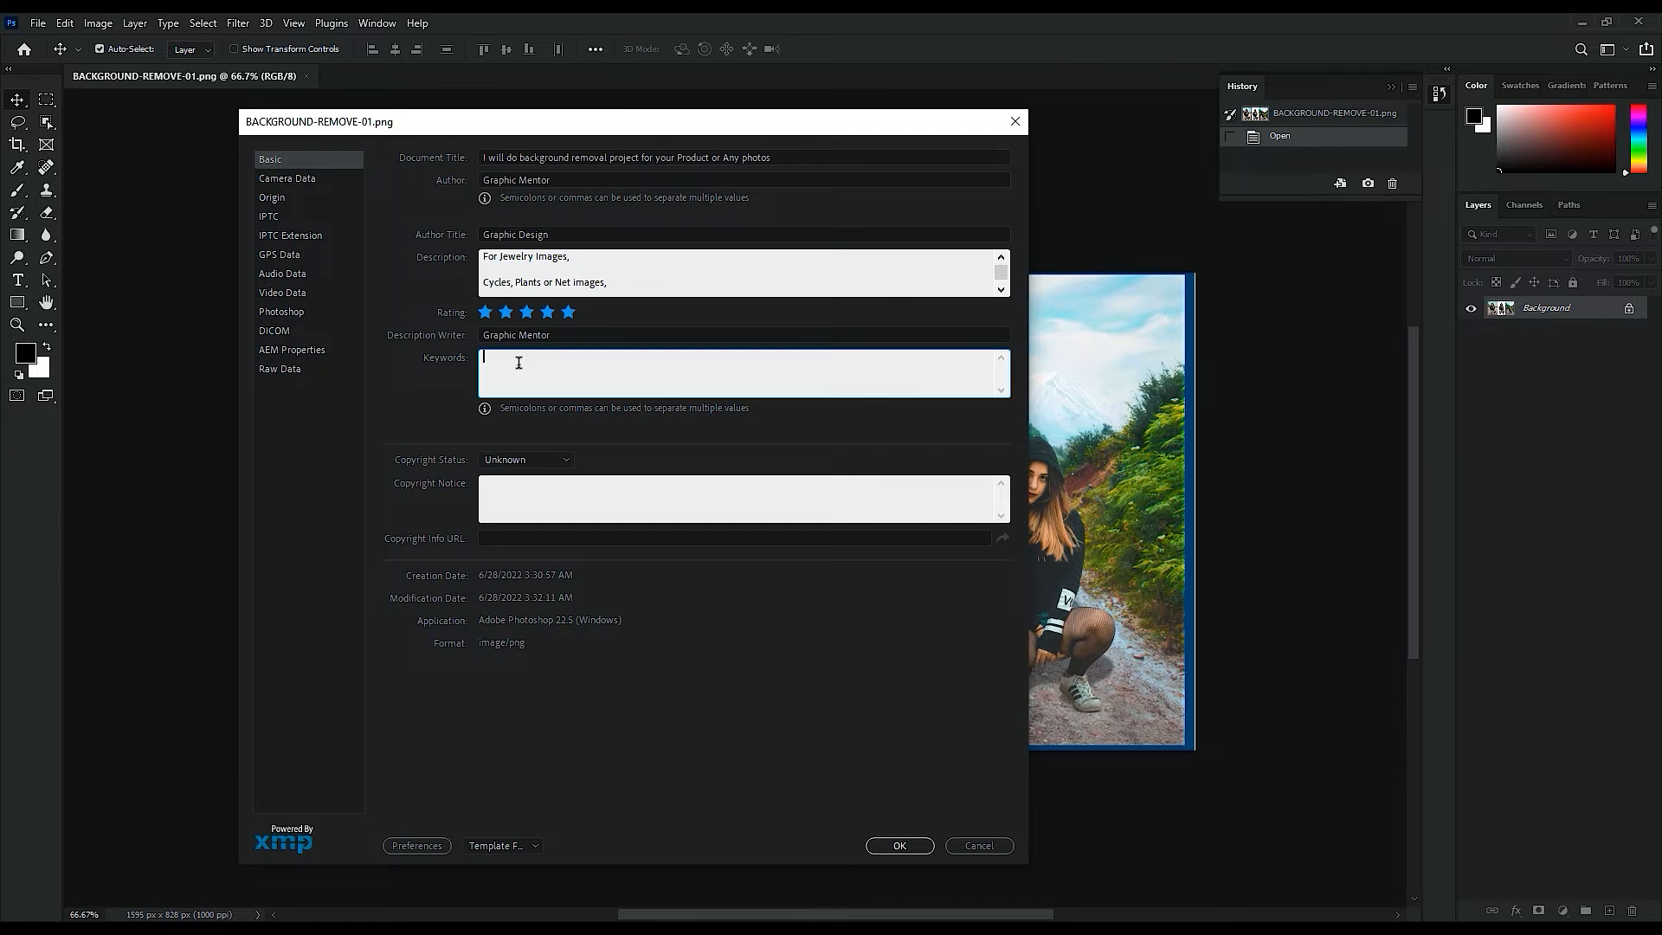
{"action": "type", "text": "B"}
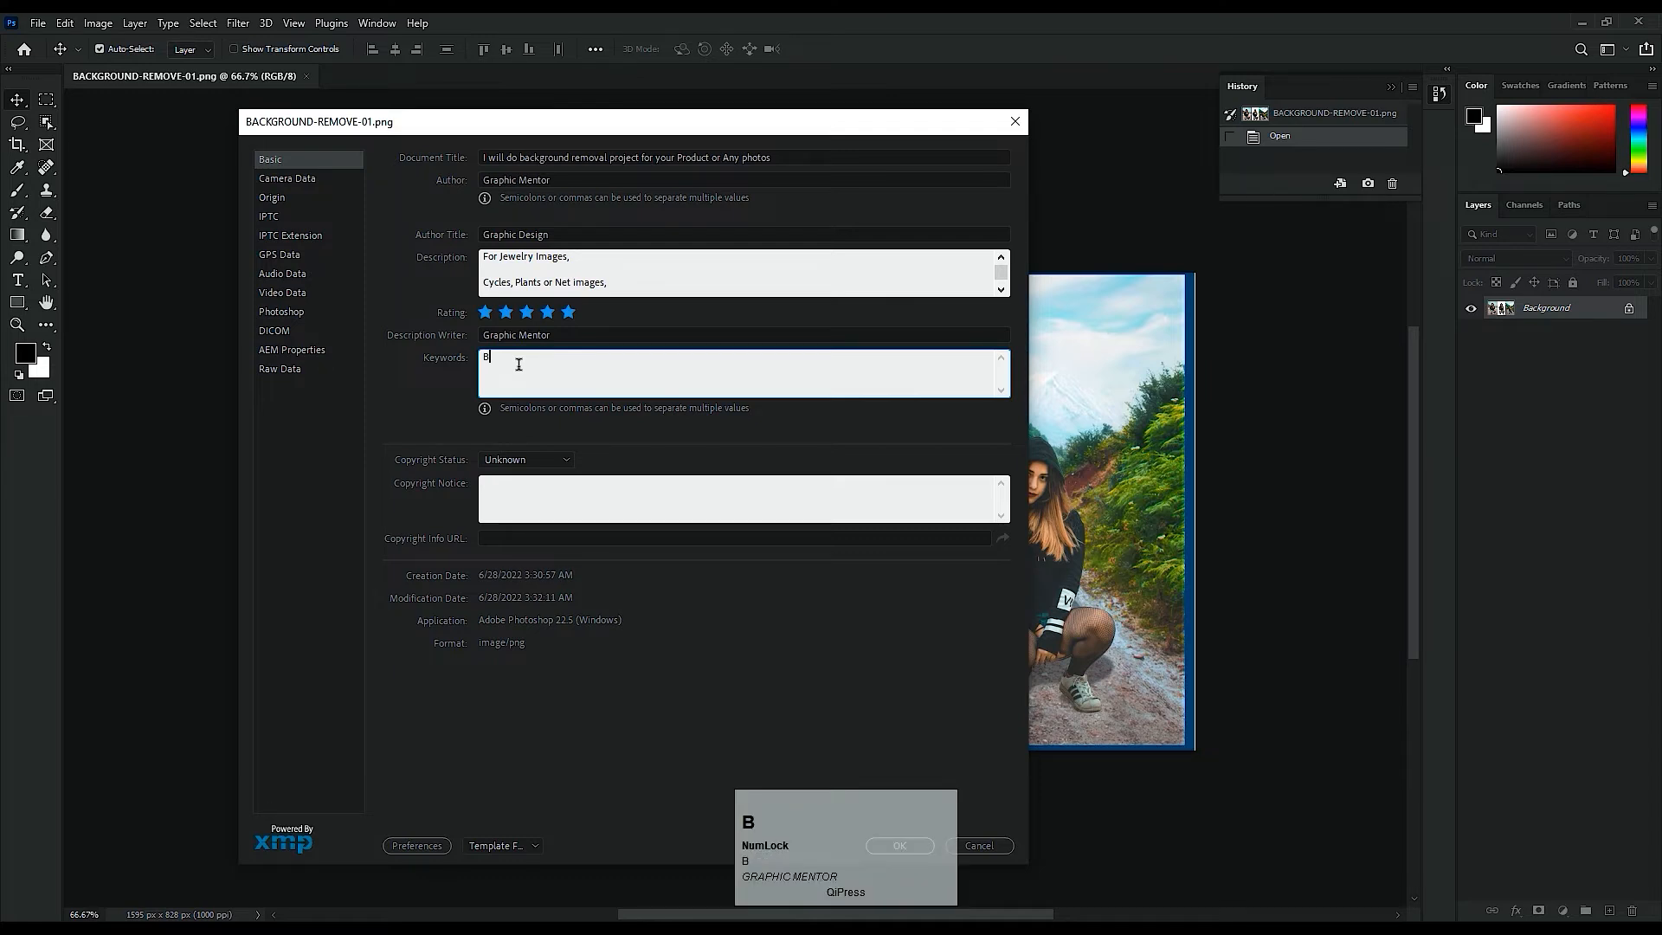
{"action": "type", "text": "ackground Removal"}
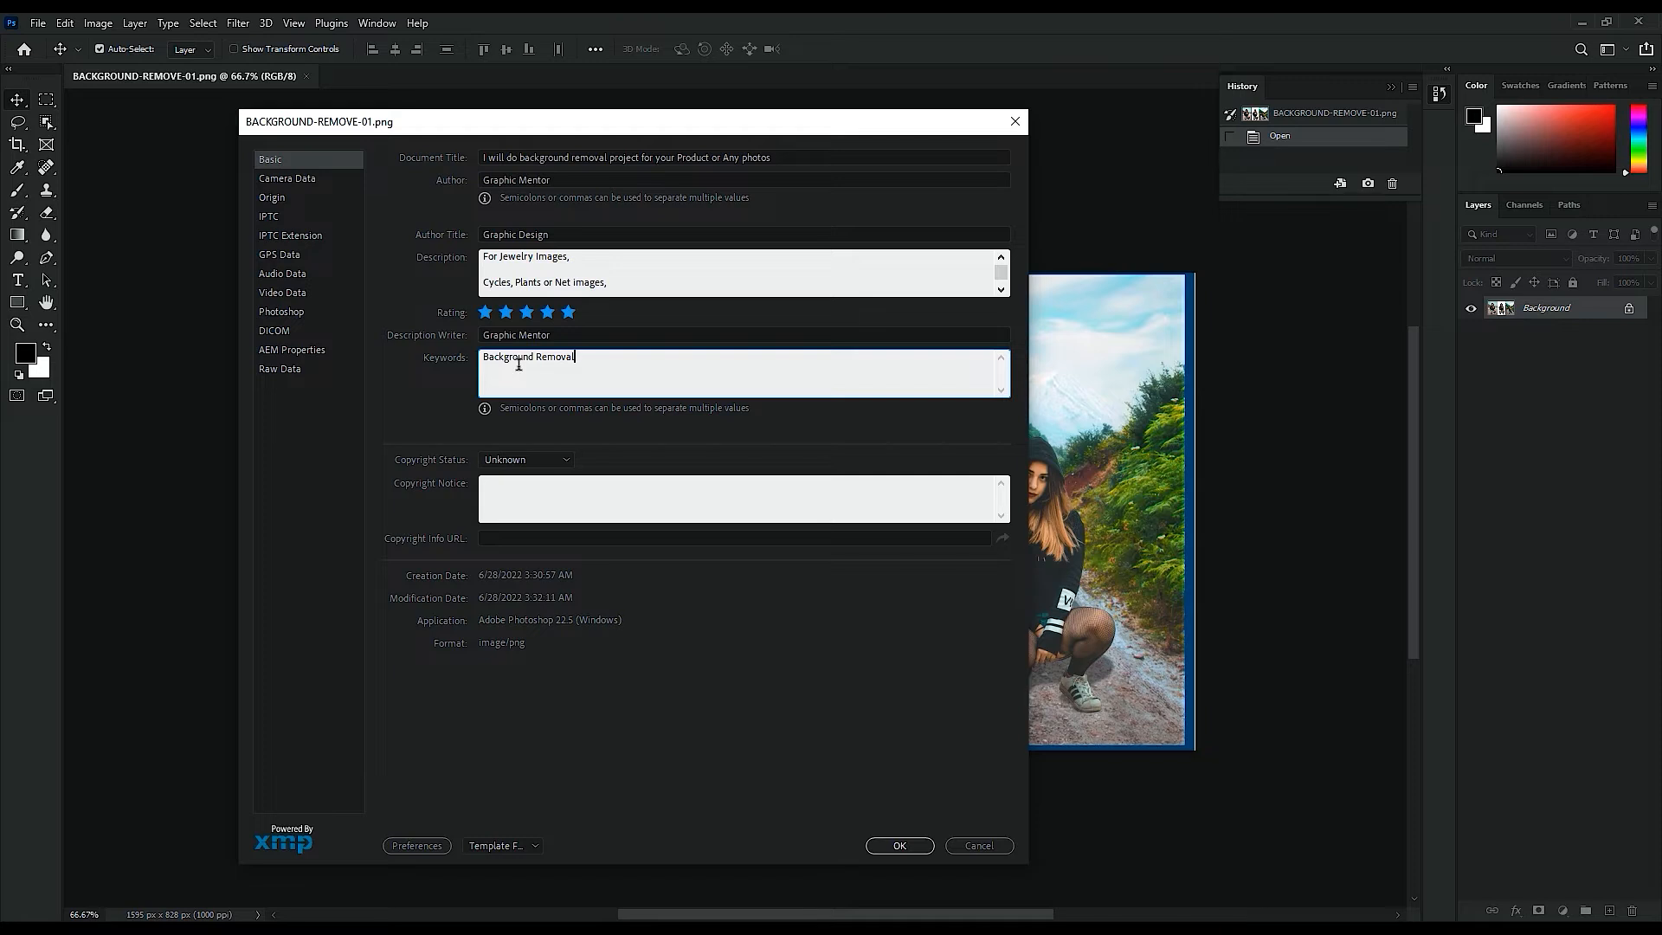
{"action": "type", "text": ";"}
Step: Replace the separator after the "Background Removal" keyword with a comma
{"action": "left_click", "coordinate": [469, 630]}
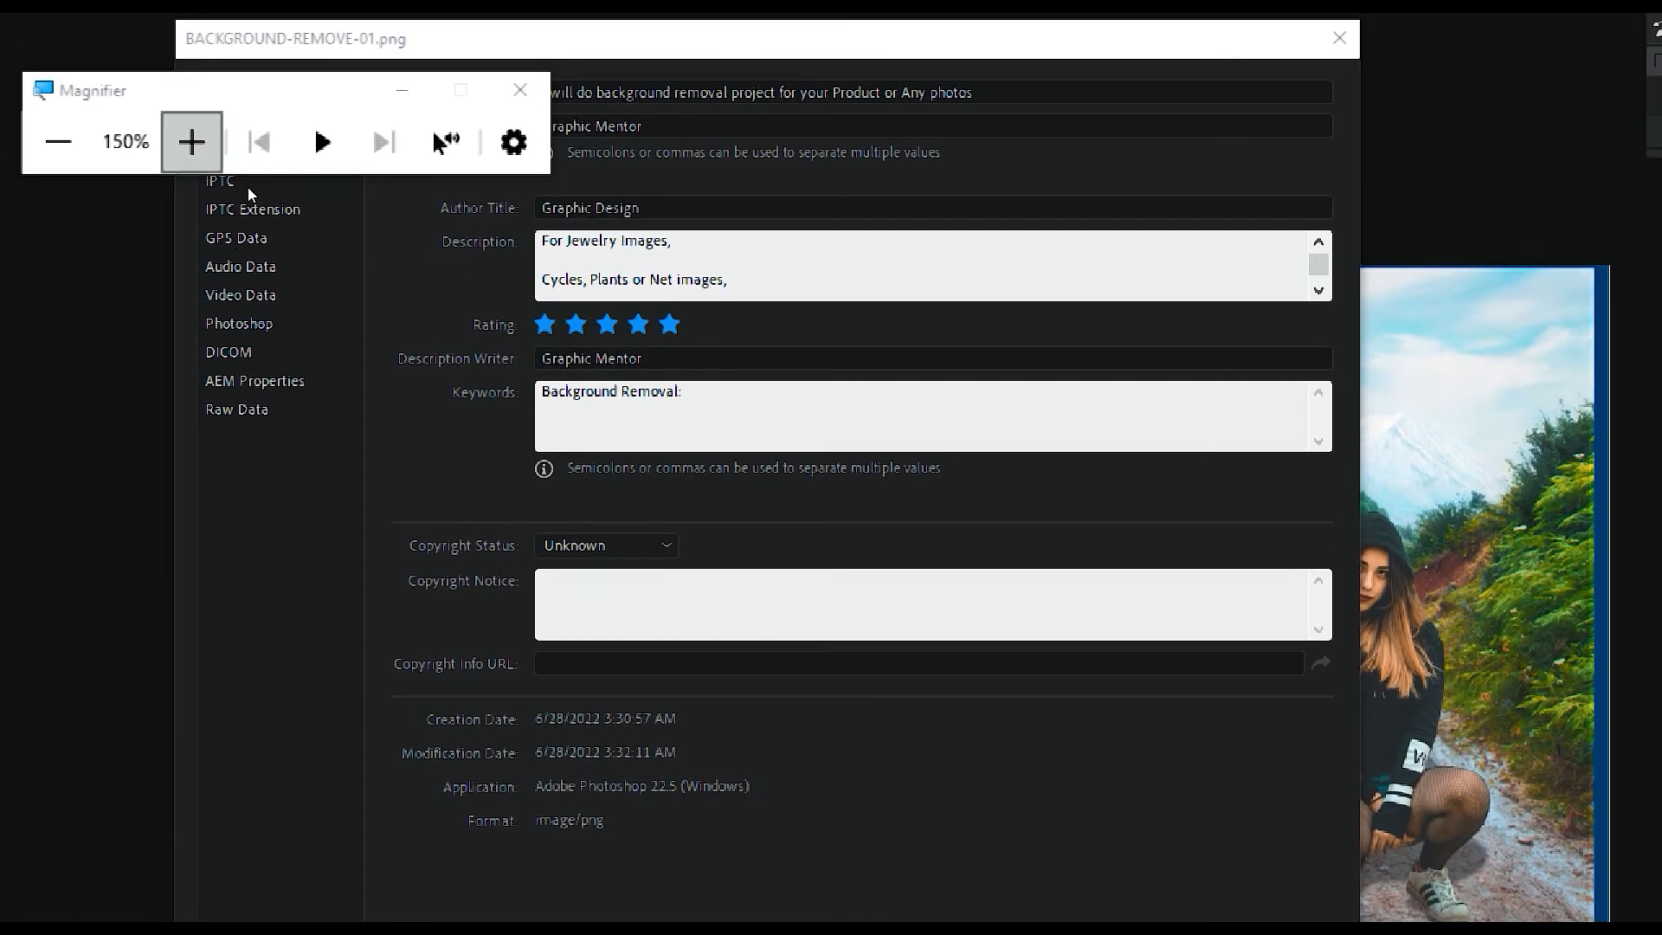
{"action": "left_click", "coordinate": [192, 117]}
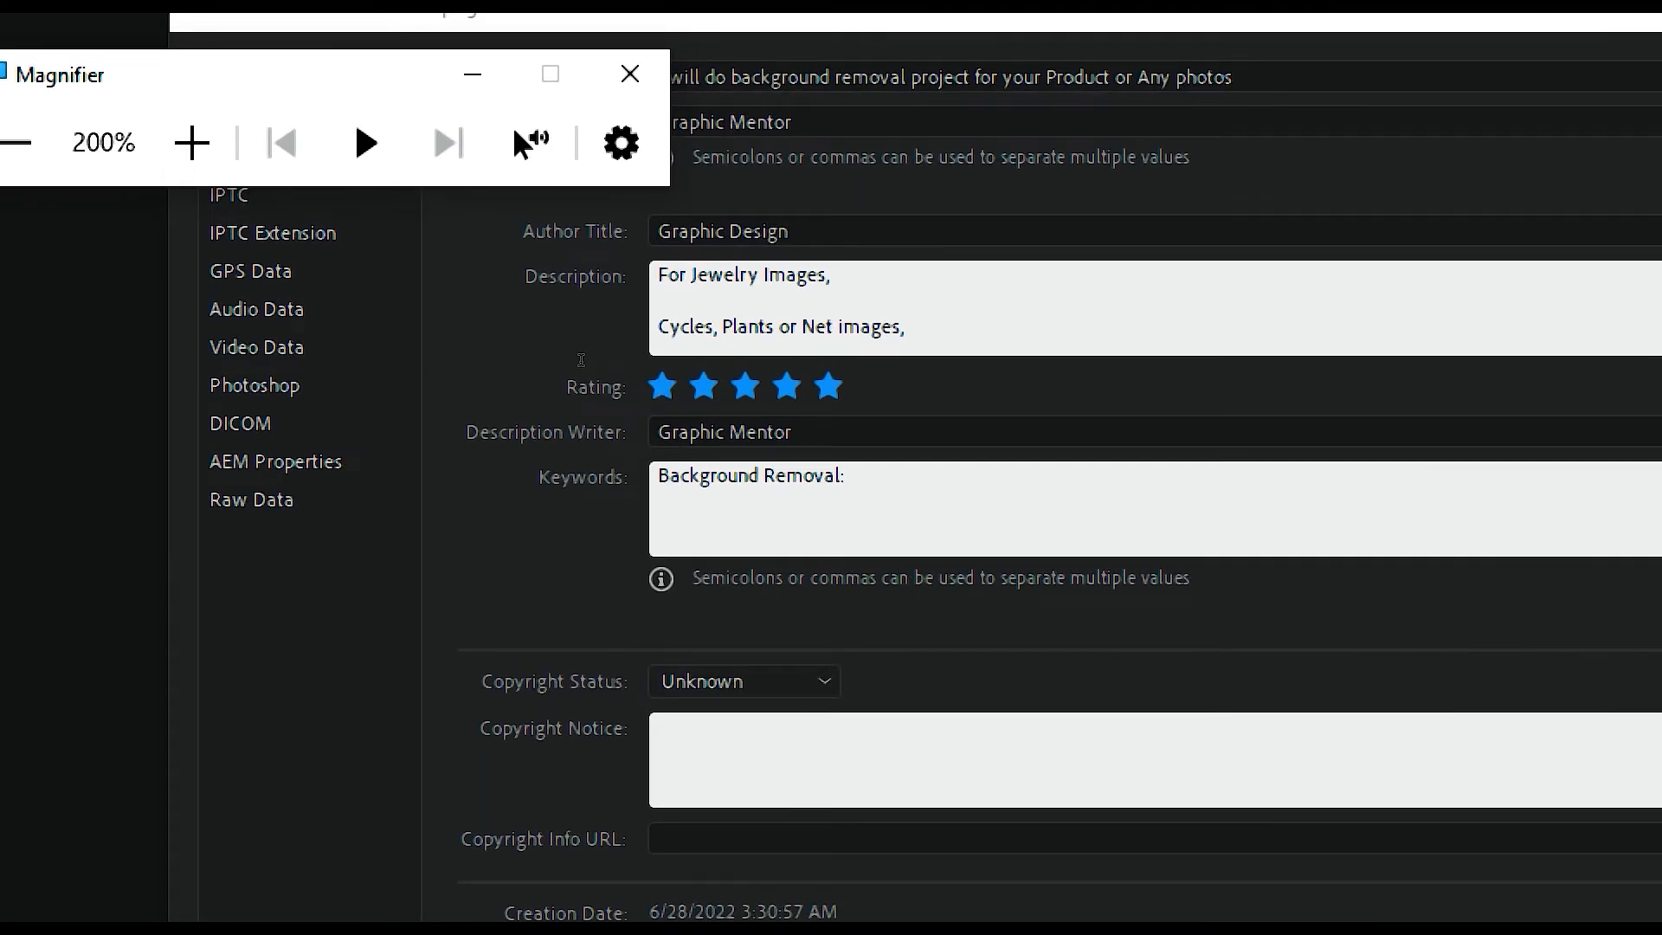
{"action": "left_click", "coordinate": [835, 501]}
{"action": "key", "text": "BackSpace"}
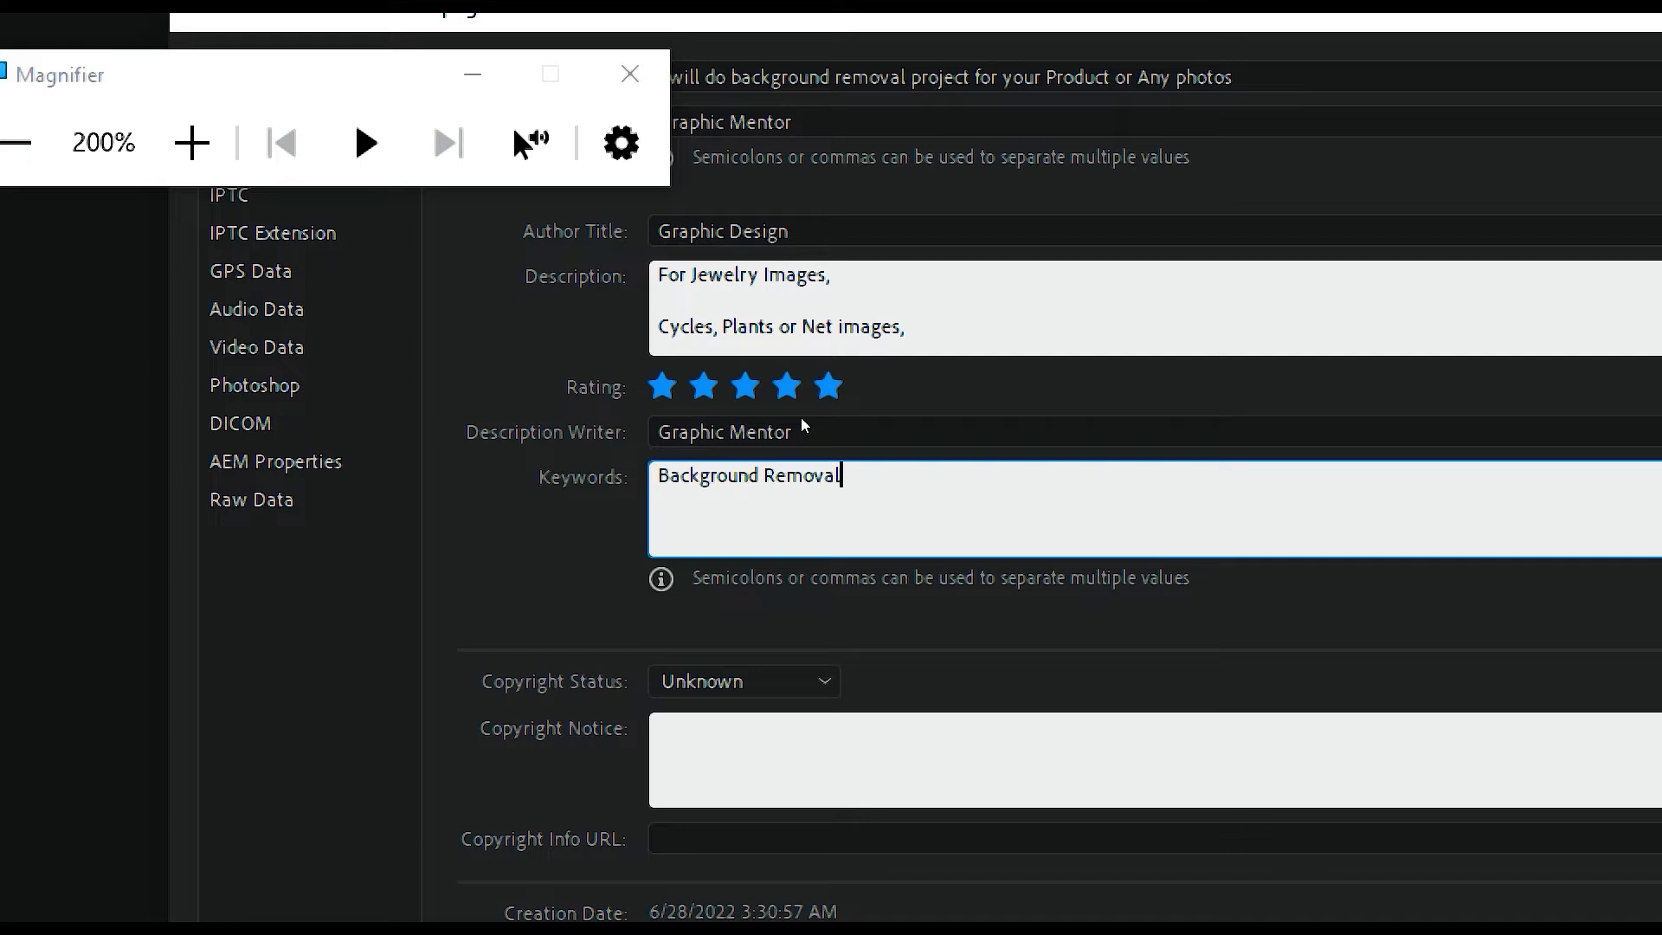
{"action": "type", "text": ";"}
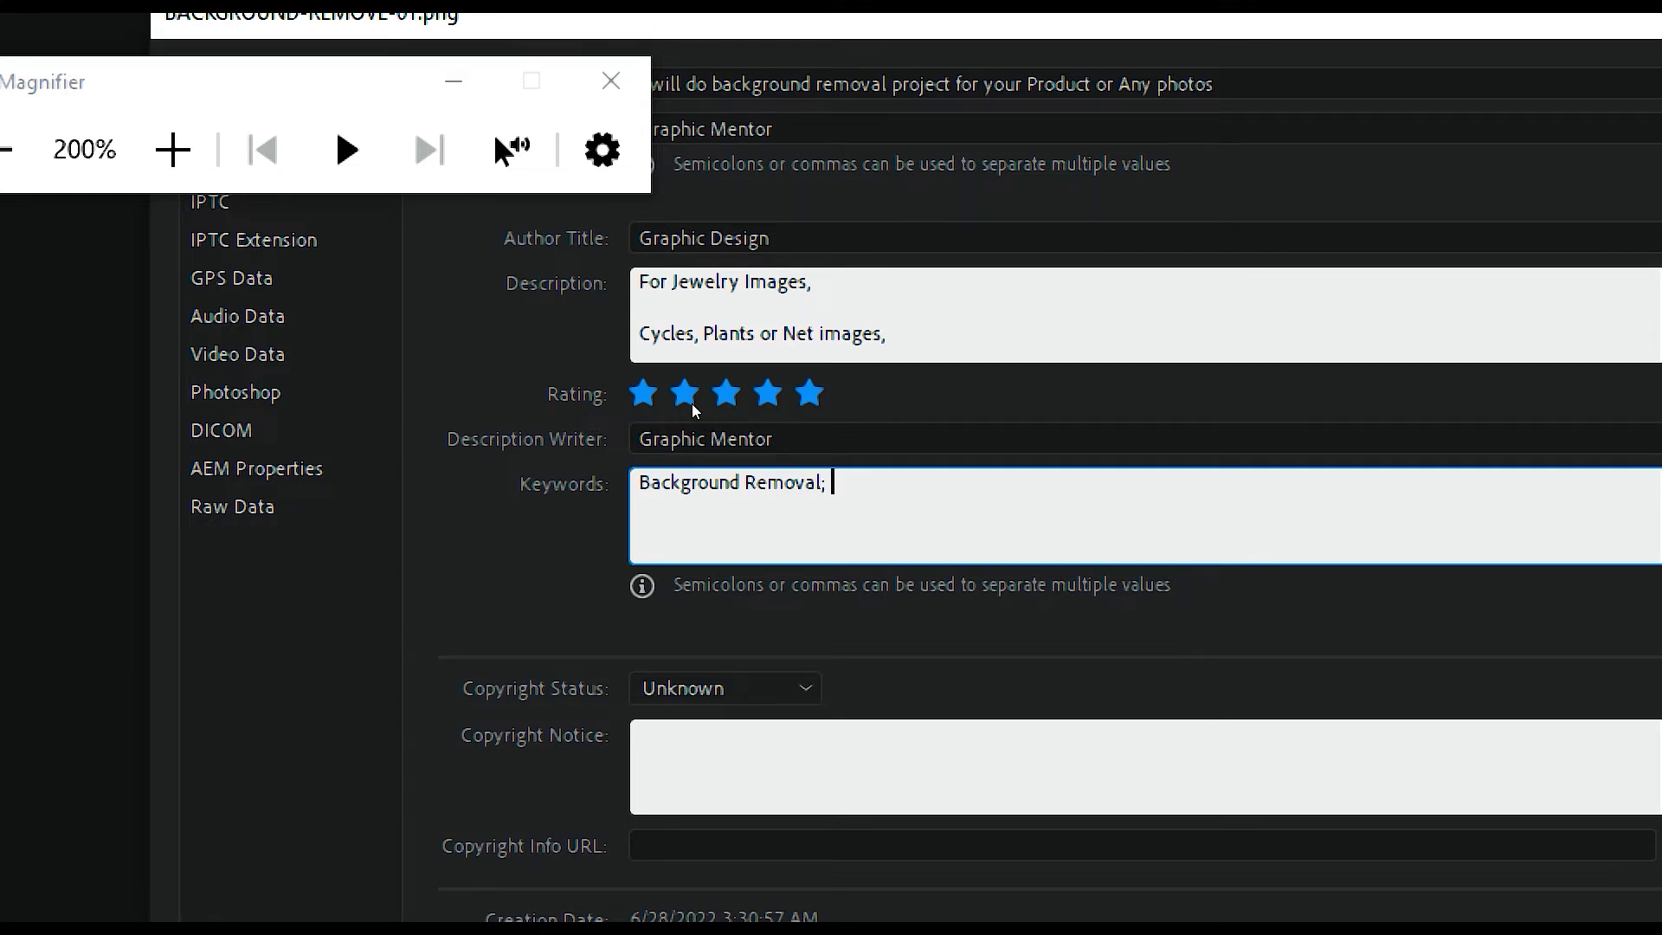
{"action": "key", "text": "BackSpace"}
{"action": "key", "text": "BackSpace"}
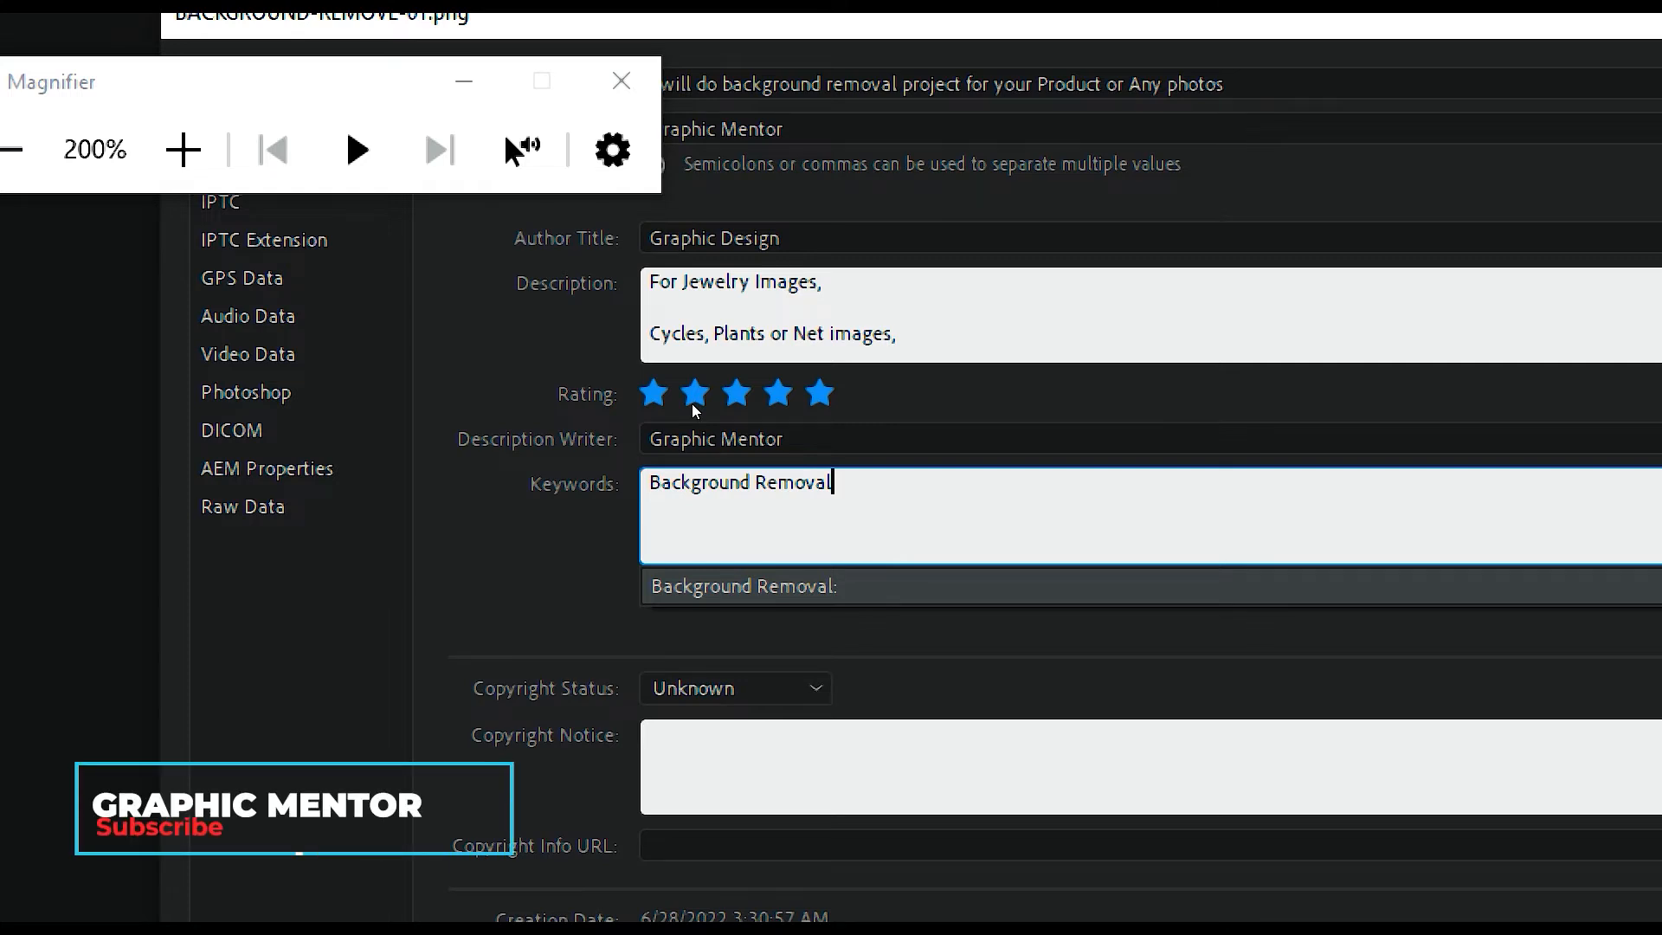
{"action": "type", "text": ","}
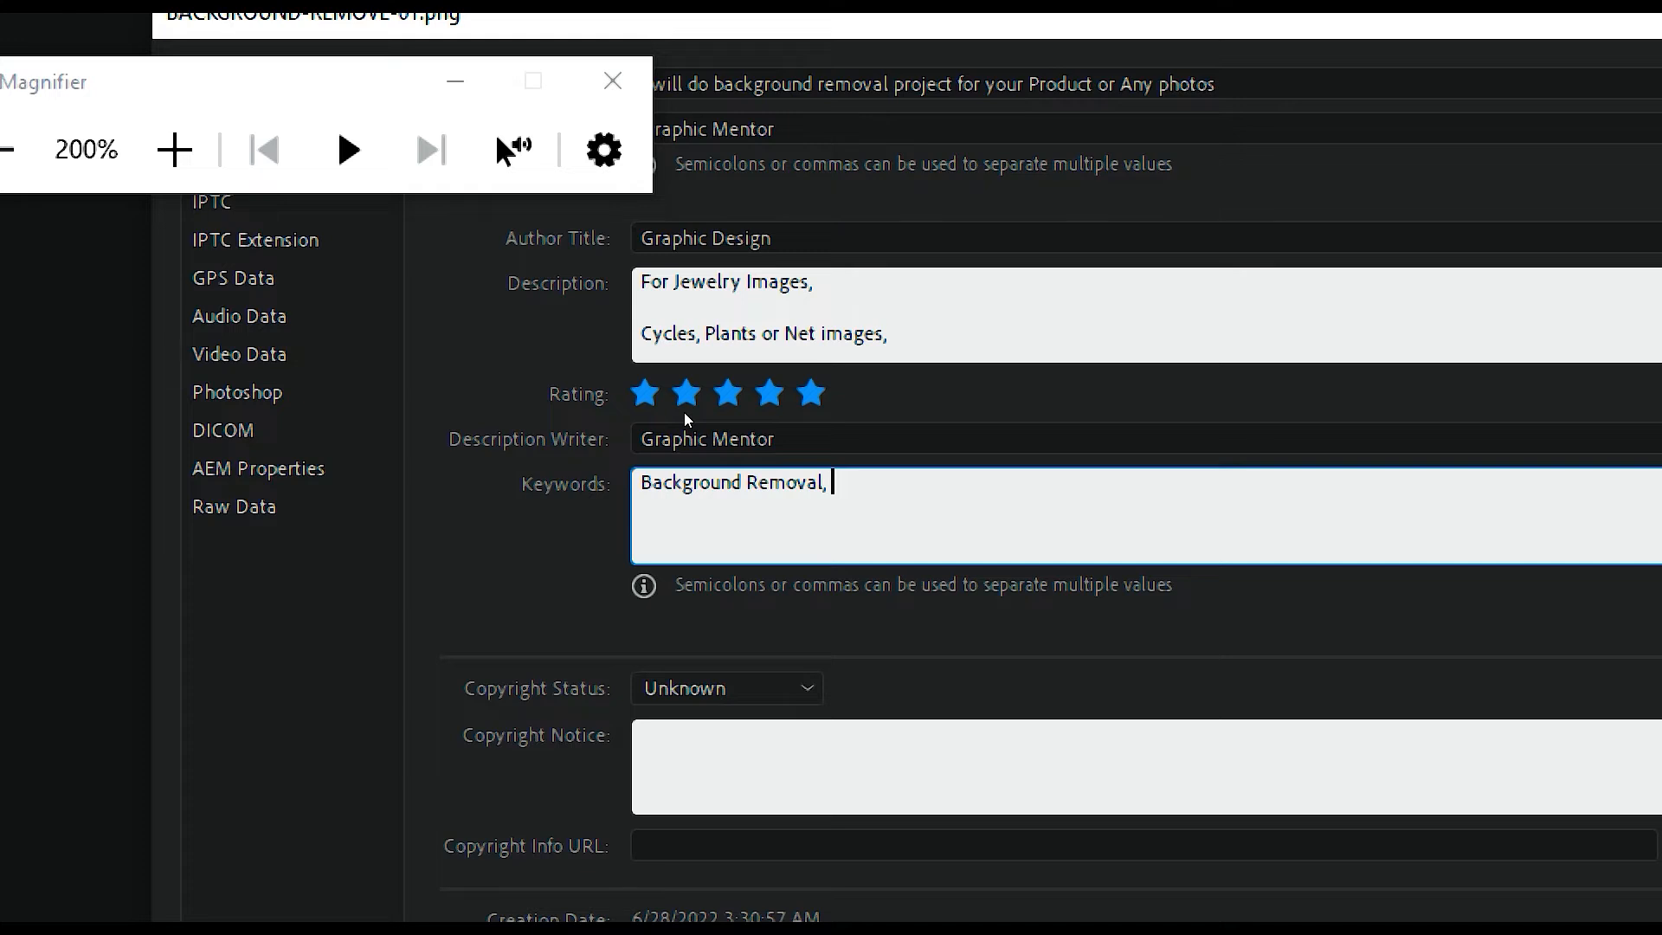
Step: Add "Remove background" as the second keyword, followed by a comma
{"action": "type", "text": "Remov"}
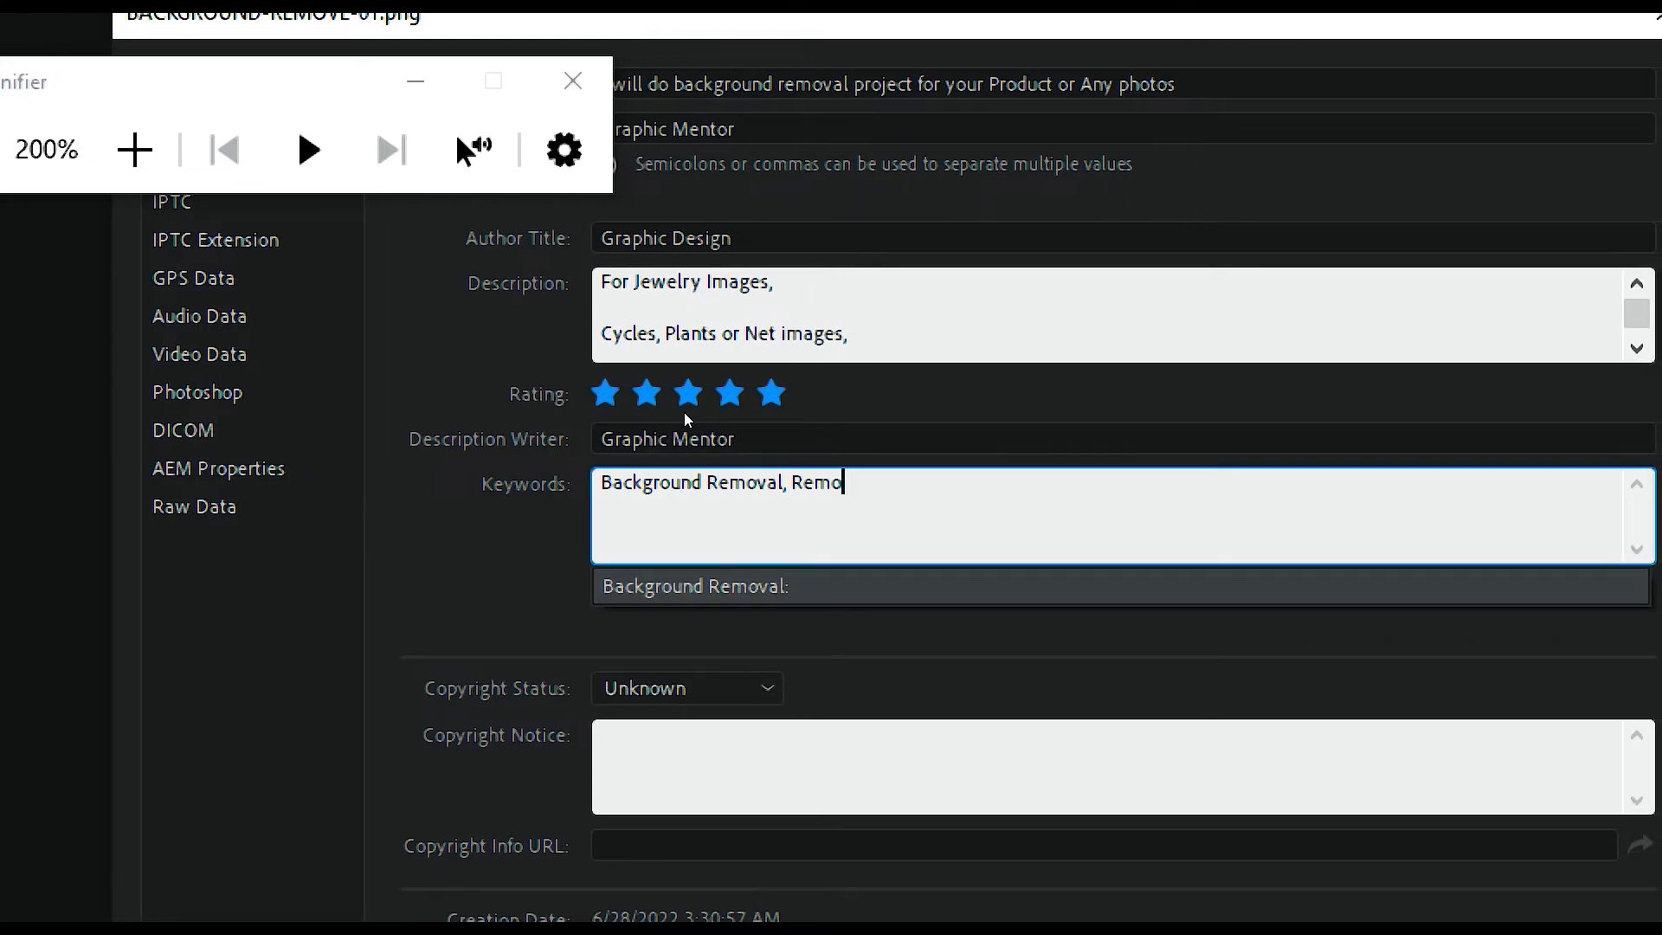
{"action": "type", "text": "e ba"}
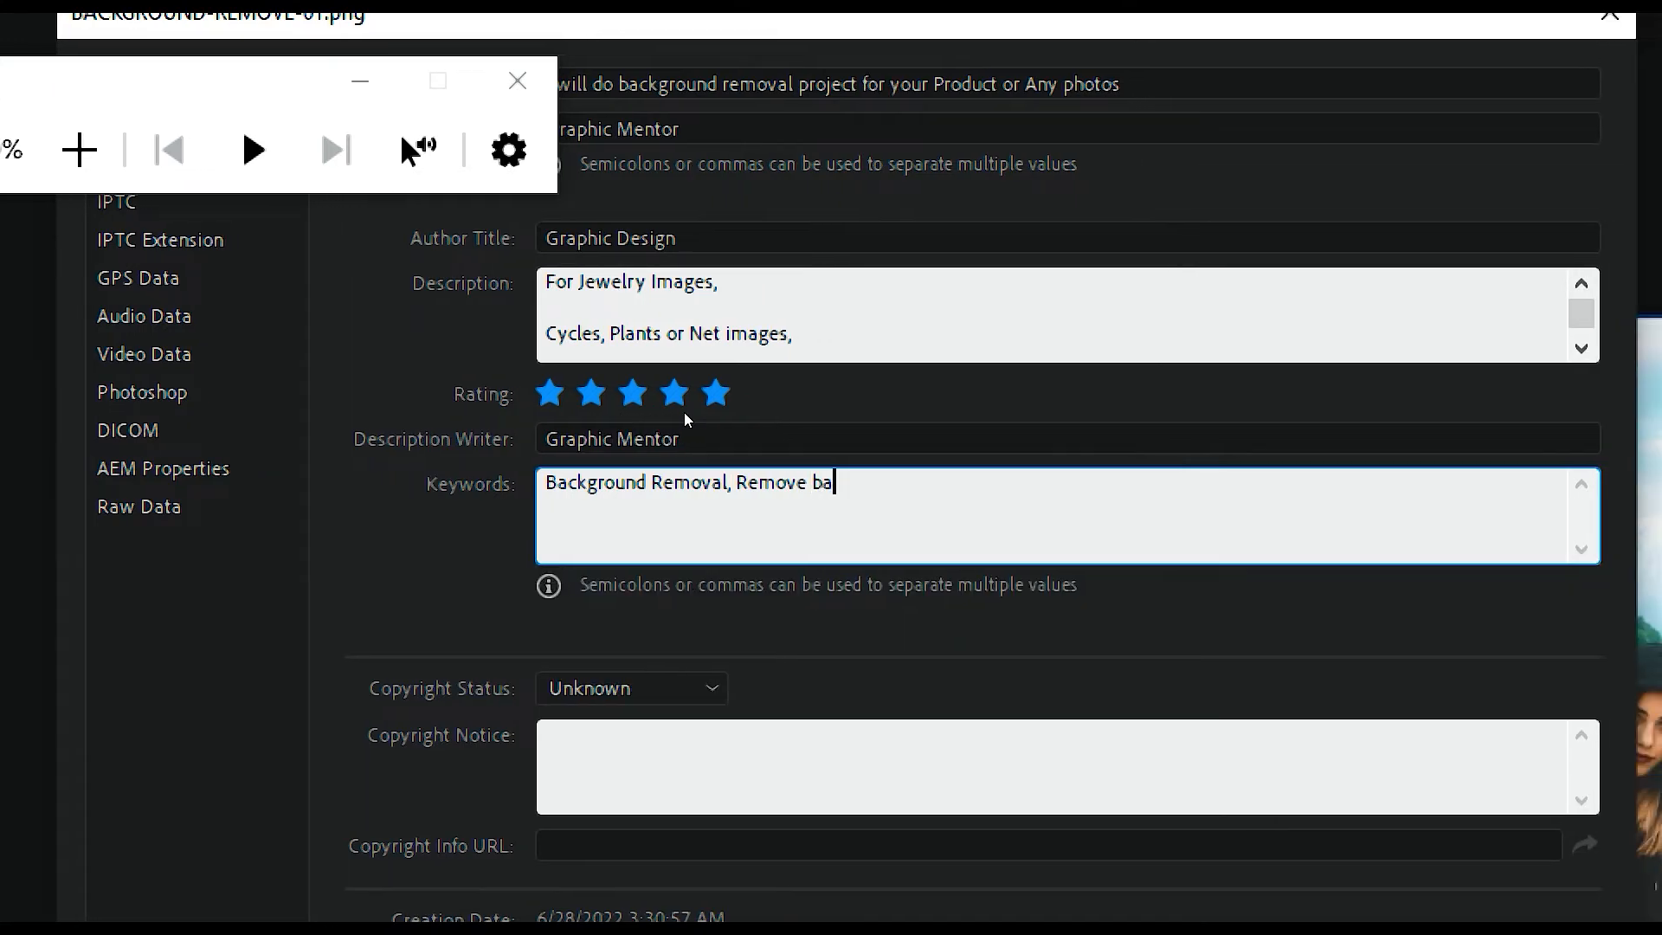
{"action": "type", "text": "ckground"}
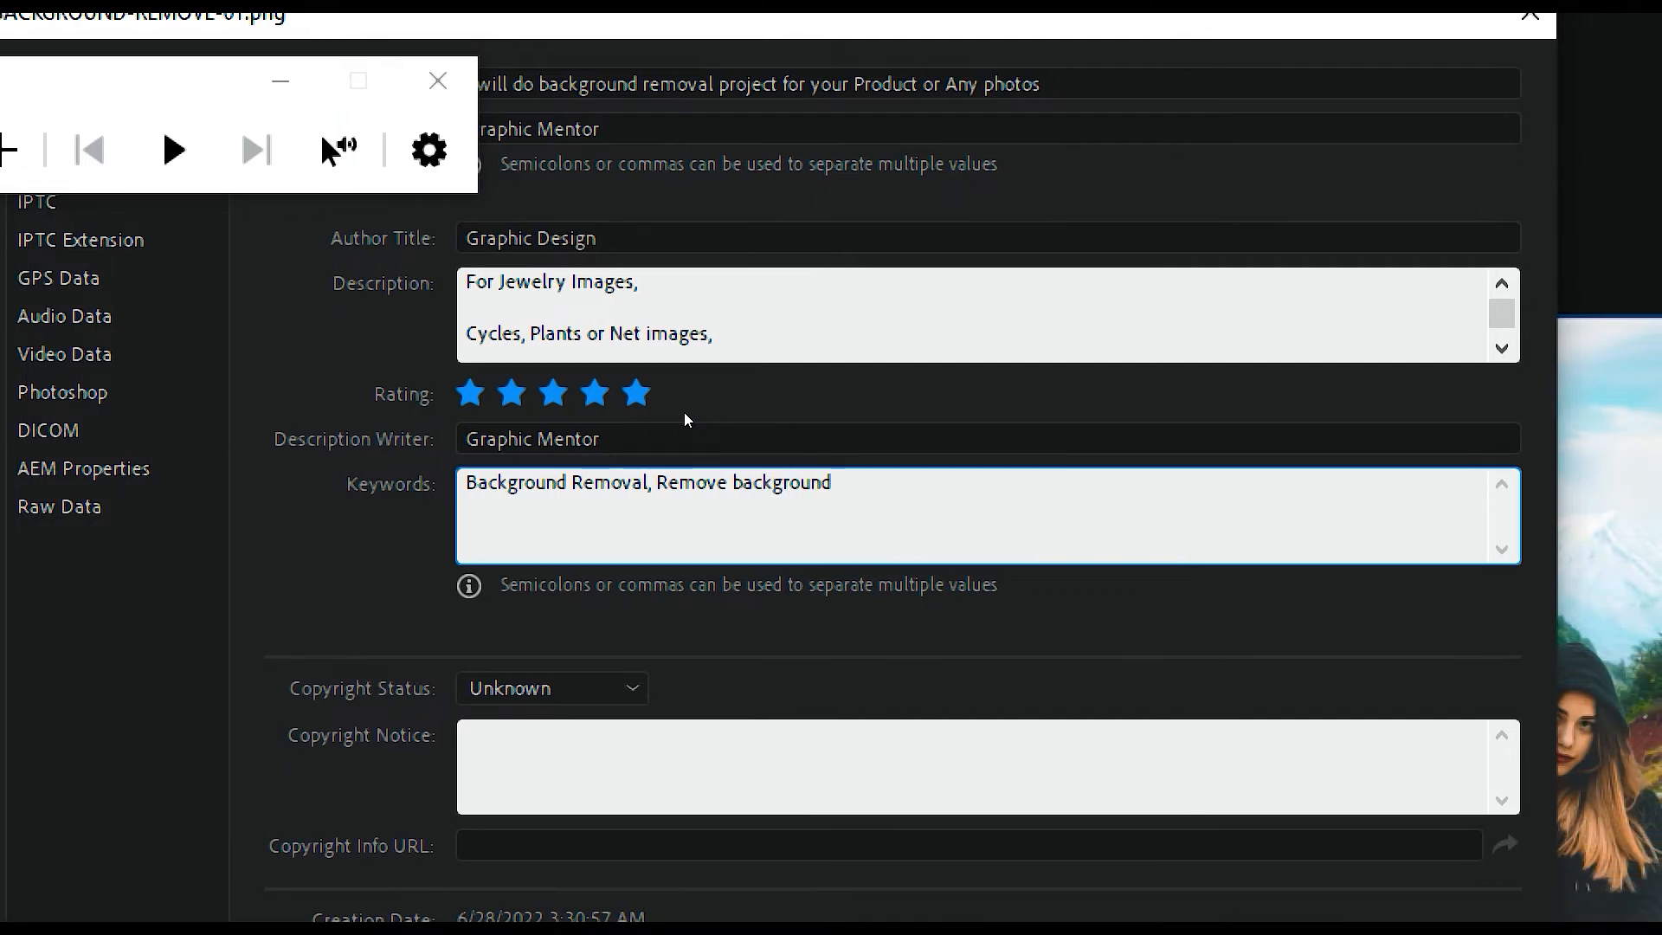
{"action": "type", "text": ","}
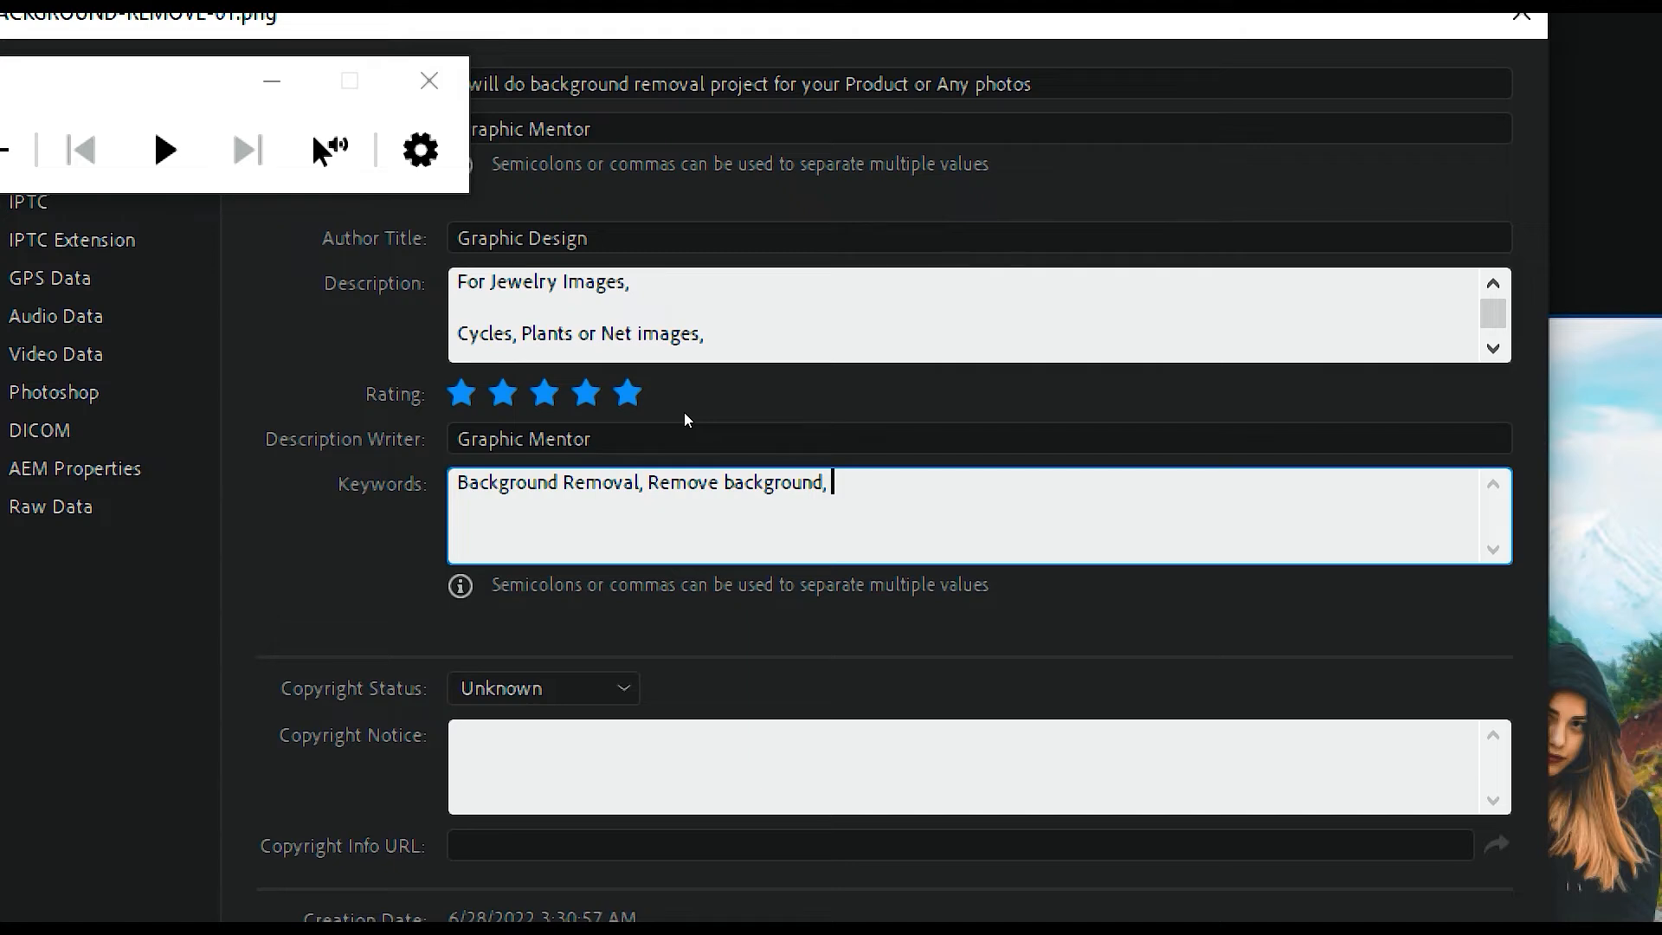
Step: Add "product background removing" as the third keyword, correcting the misspellings and ending with a comma
{"action": "type", "text": "proc"}
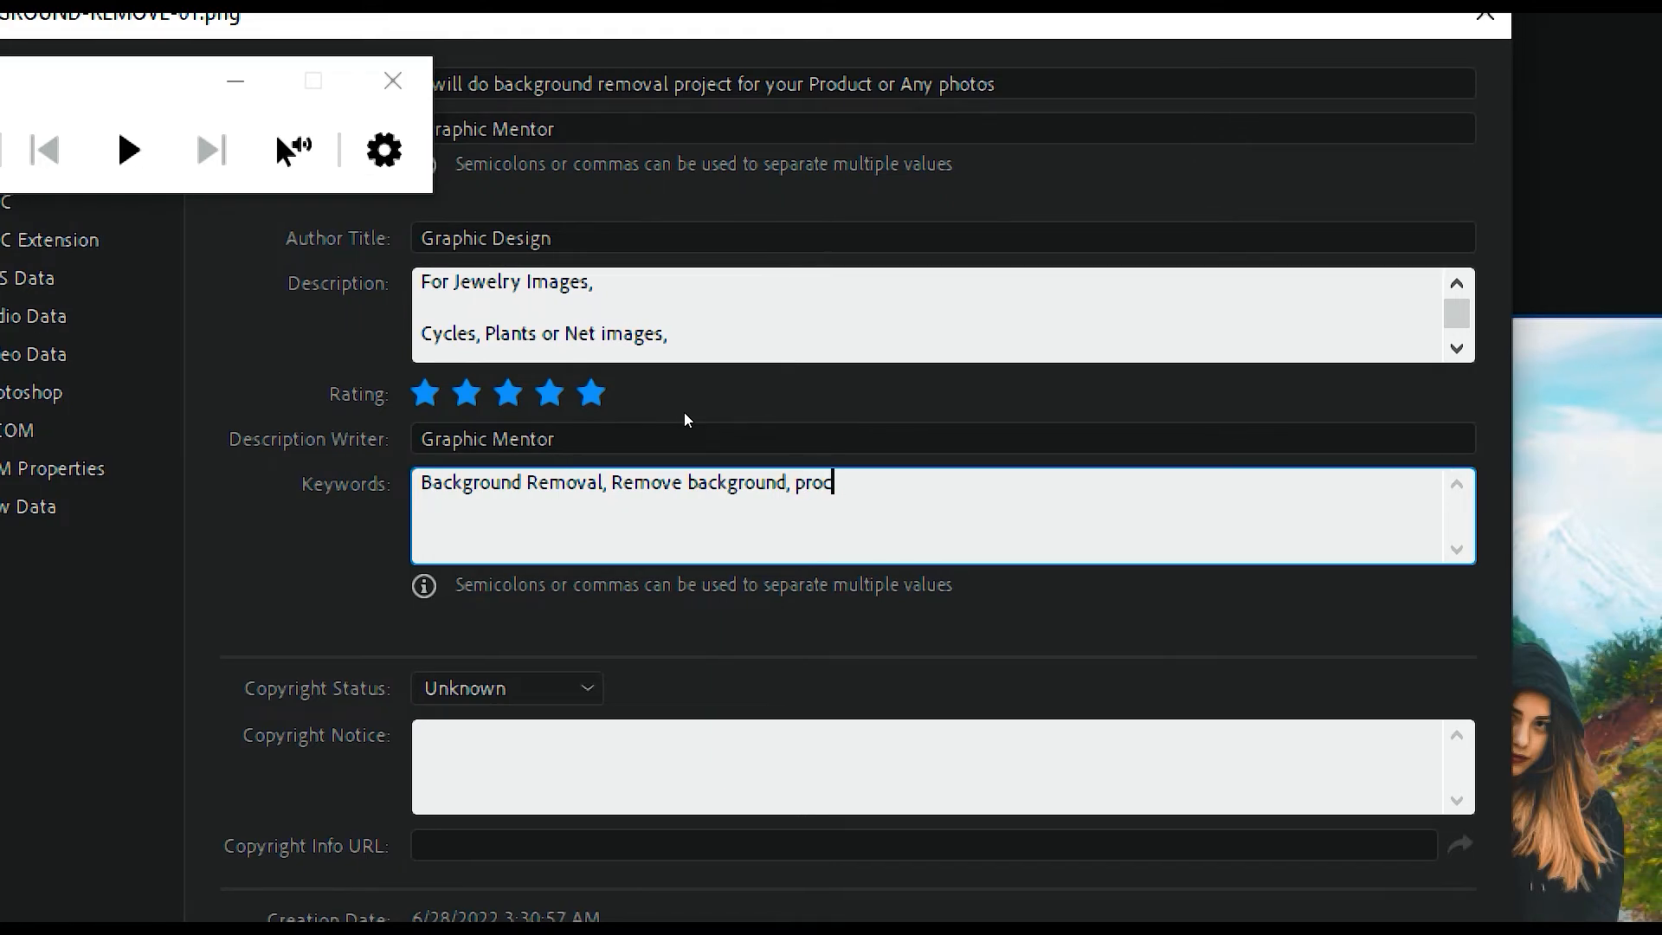
{"action": "key", "text": "BackSpace"}
{"action": "type", "text": "duct"}
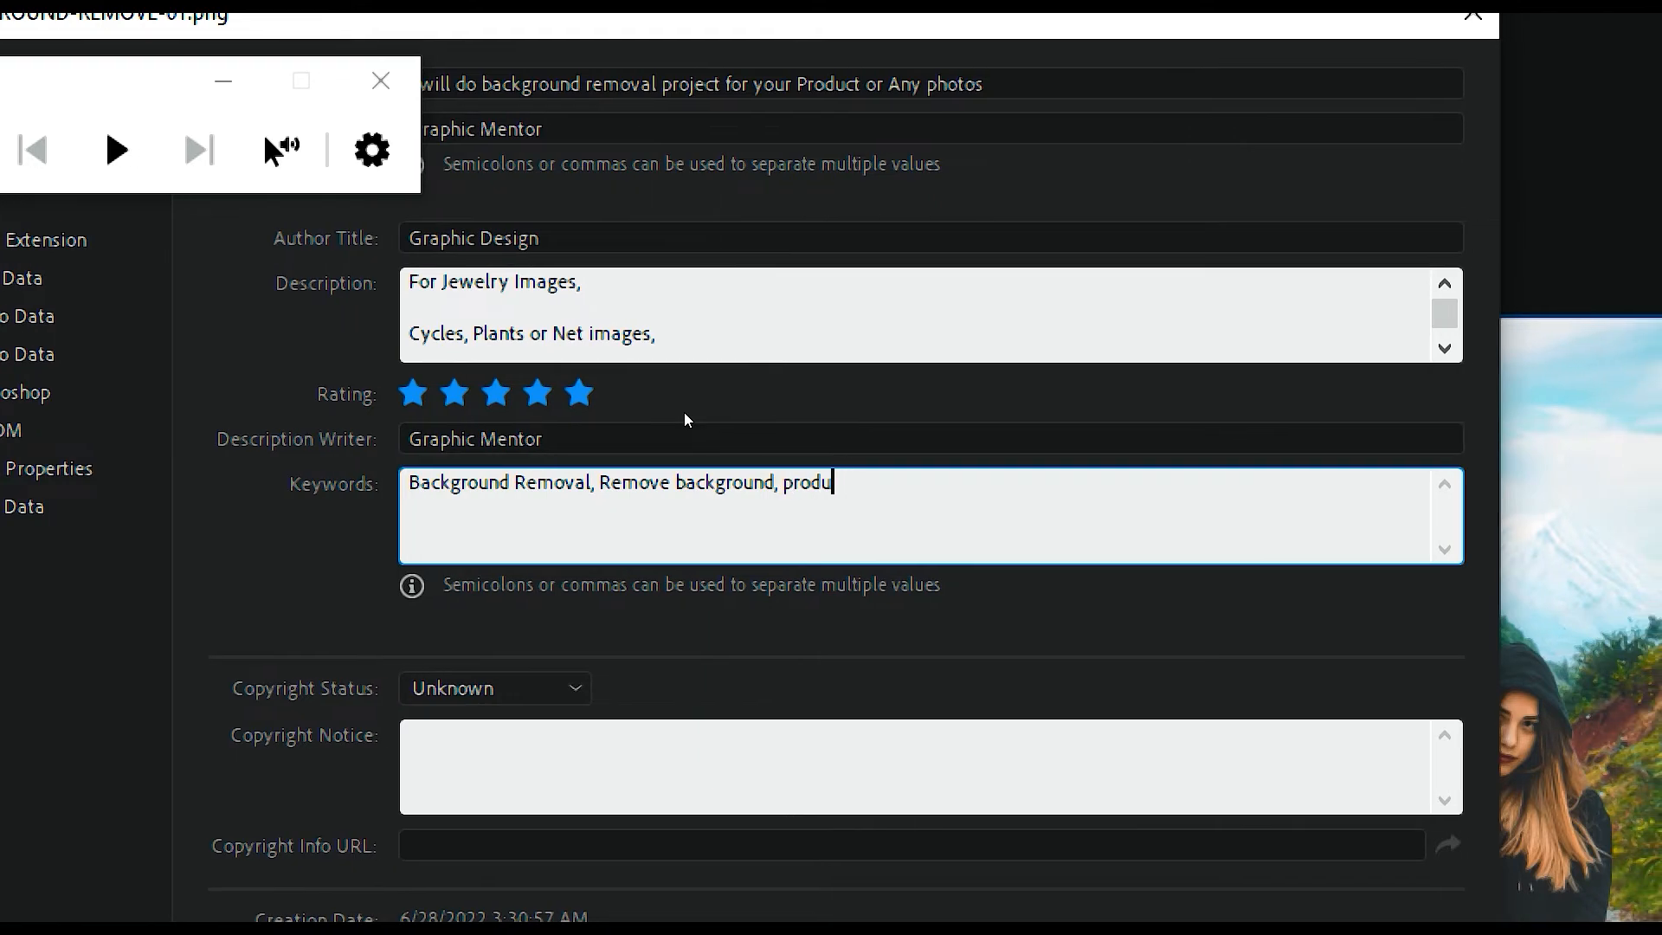
{"action": "type", "text": " b"}
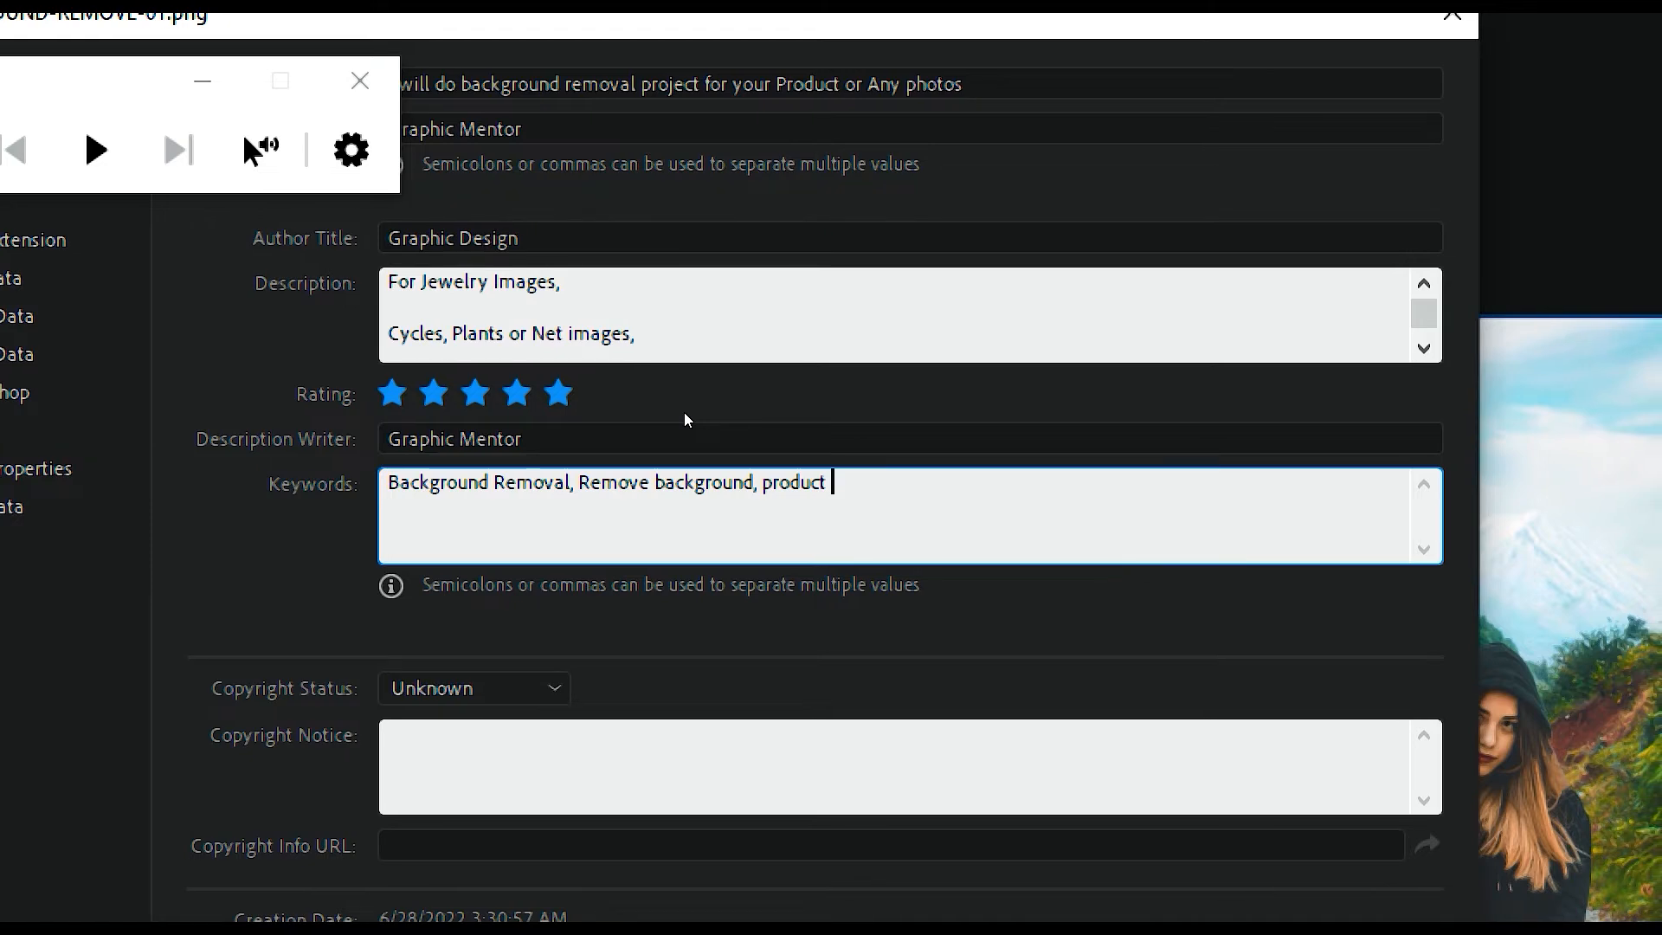
{"action": "type", "text": "ackgroyun"}
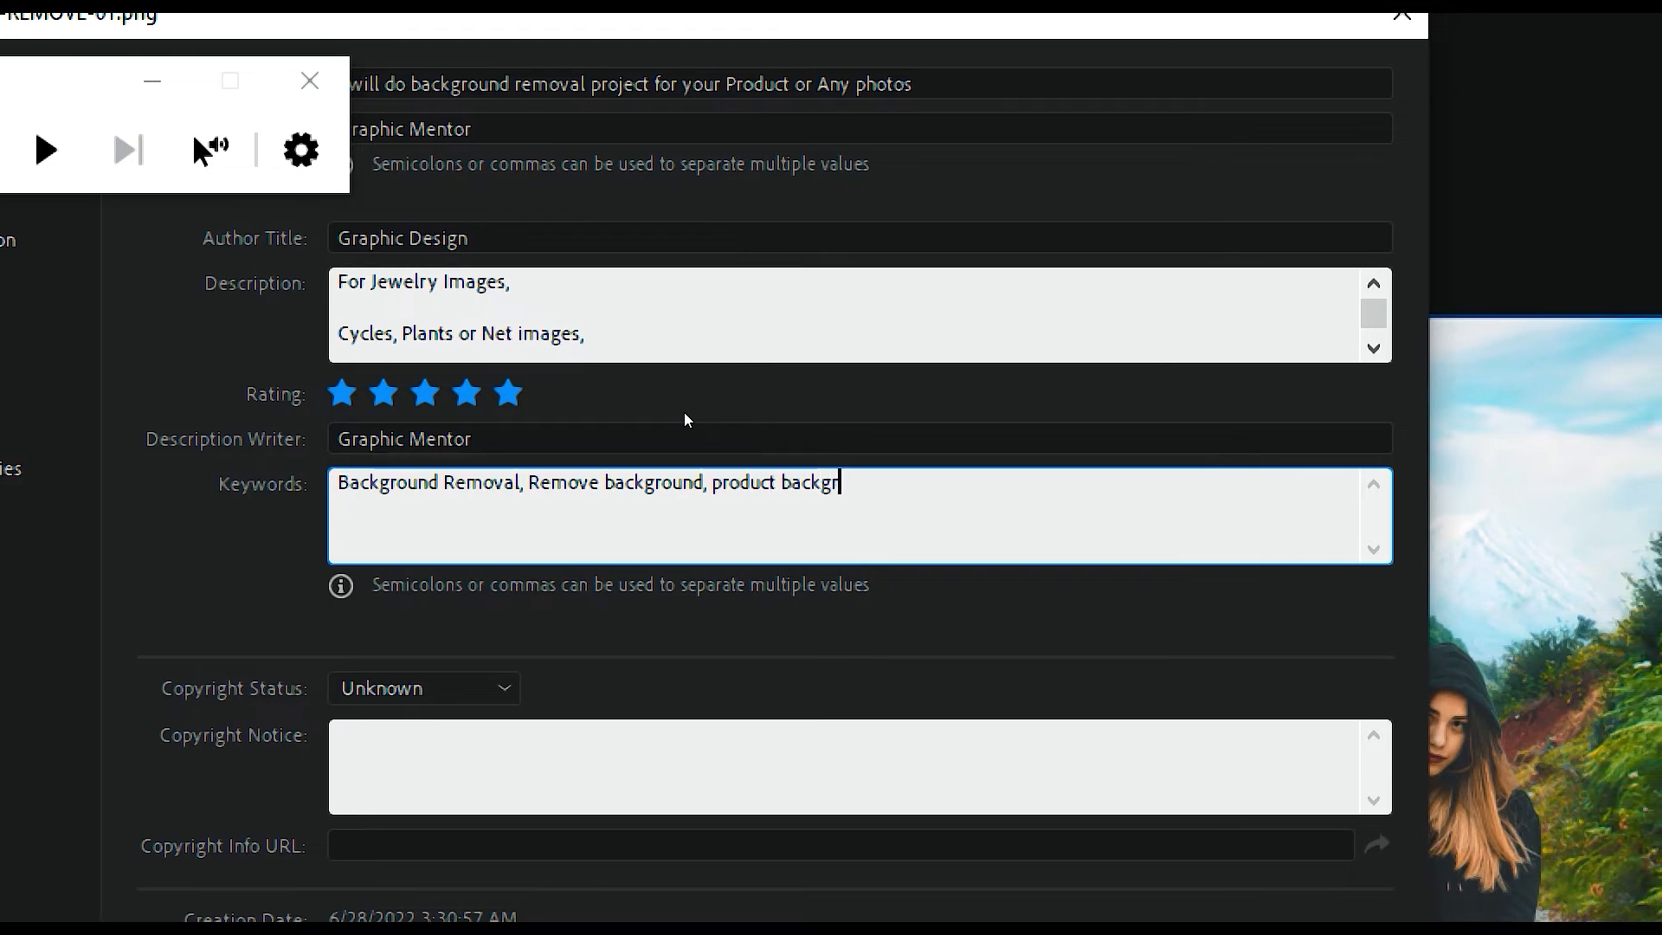
{"action": "key", "text": "BackSpace"}
{"action": "key", "text": "BackSpace"}
{"action": "key", "text": "BackSpace"}
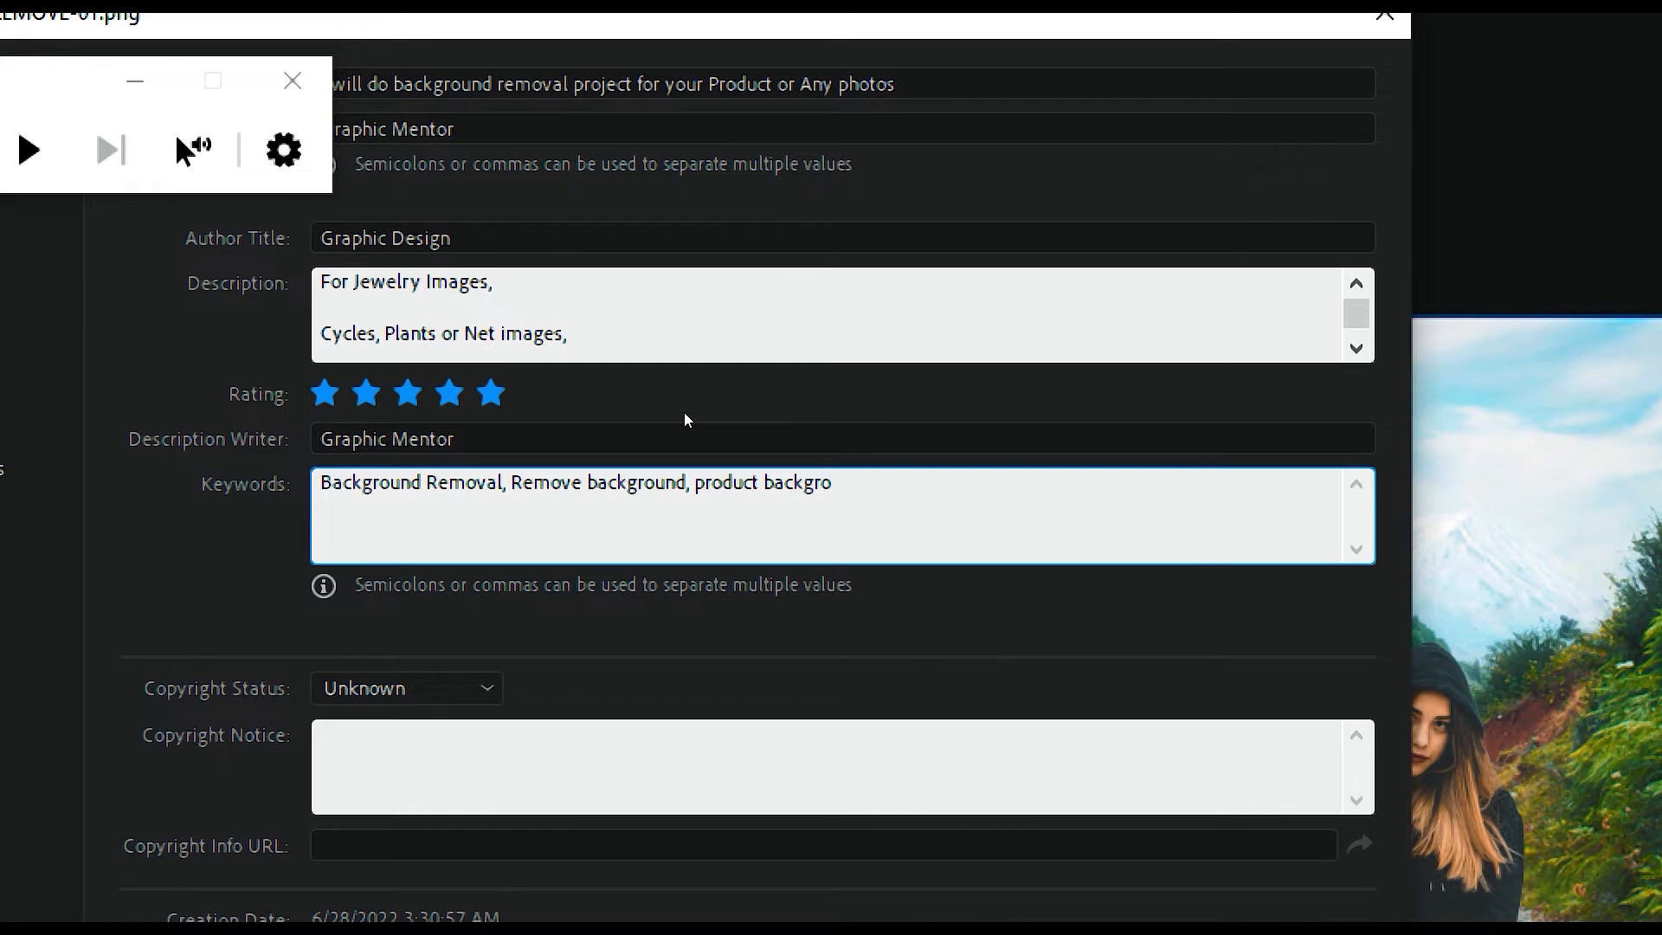
{"action": "type", "text": "und r"}
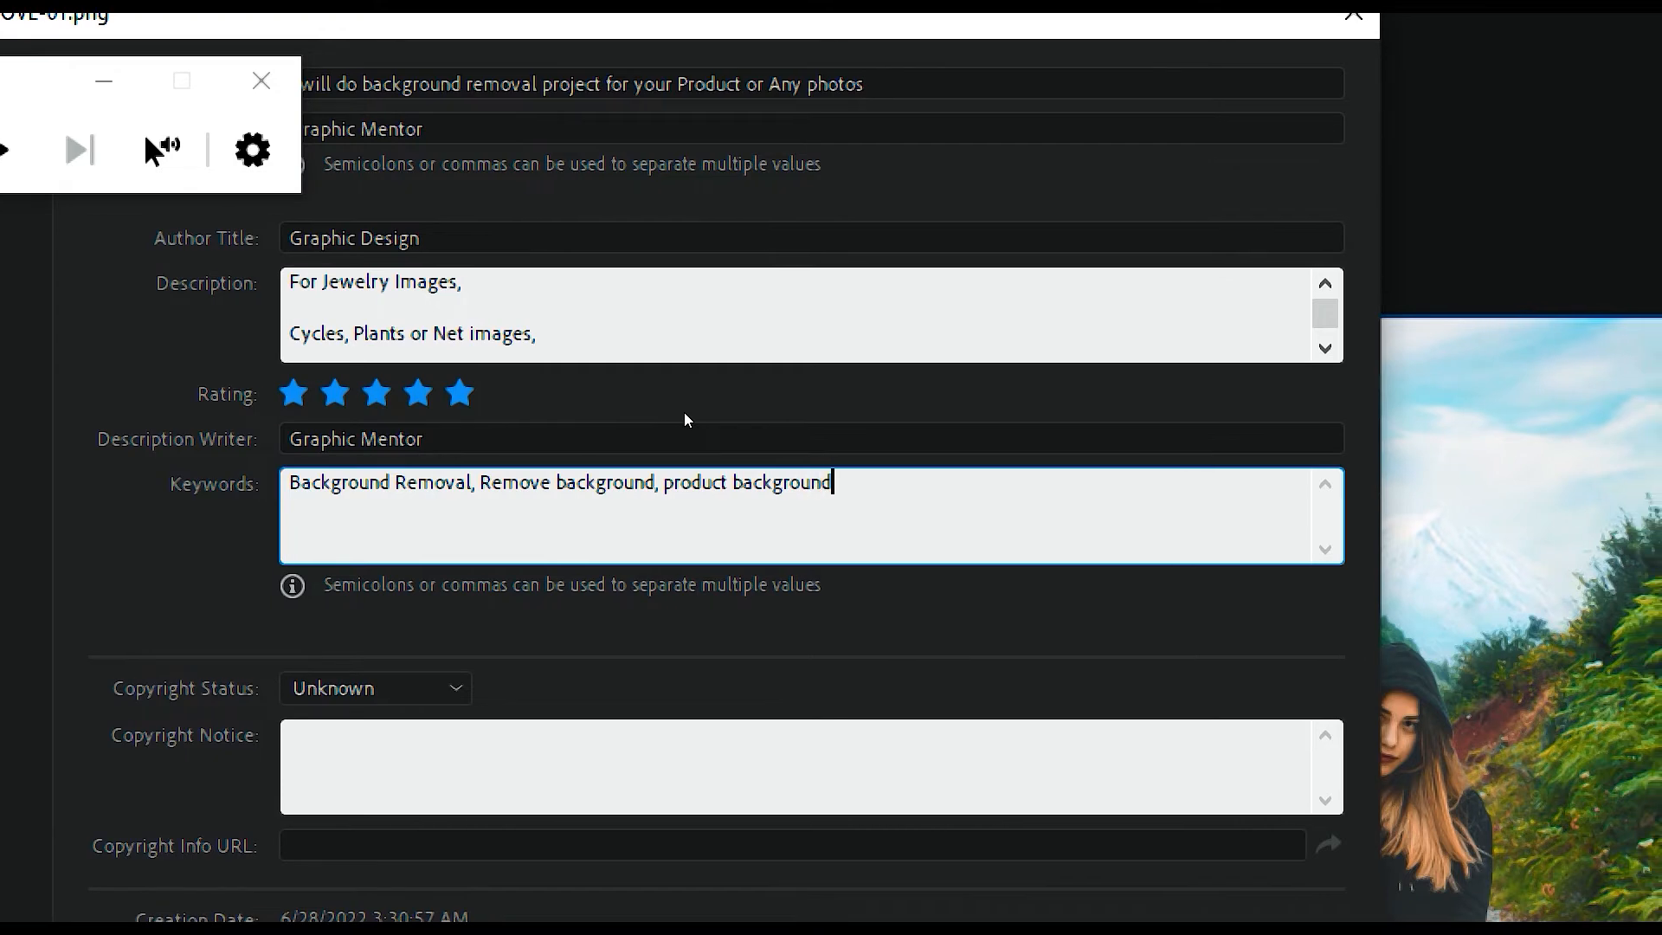
{"action": "type", "text": "emovine"}
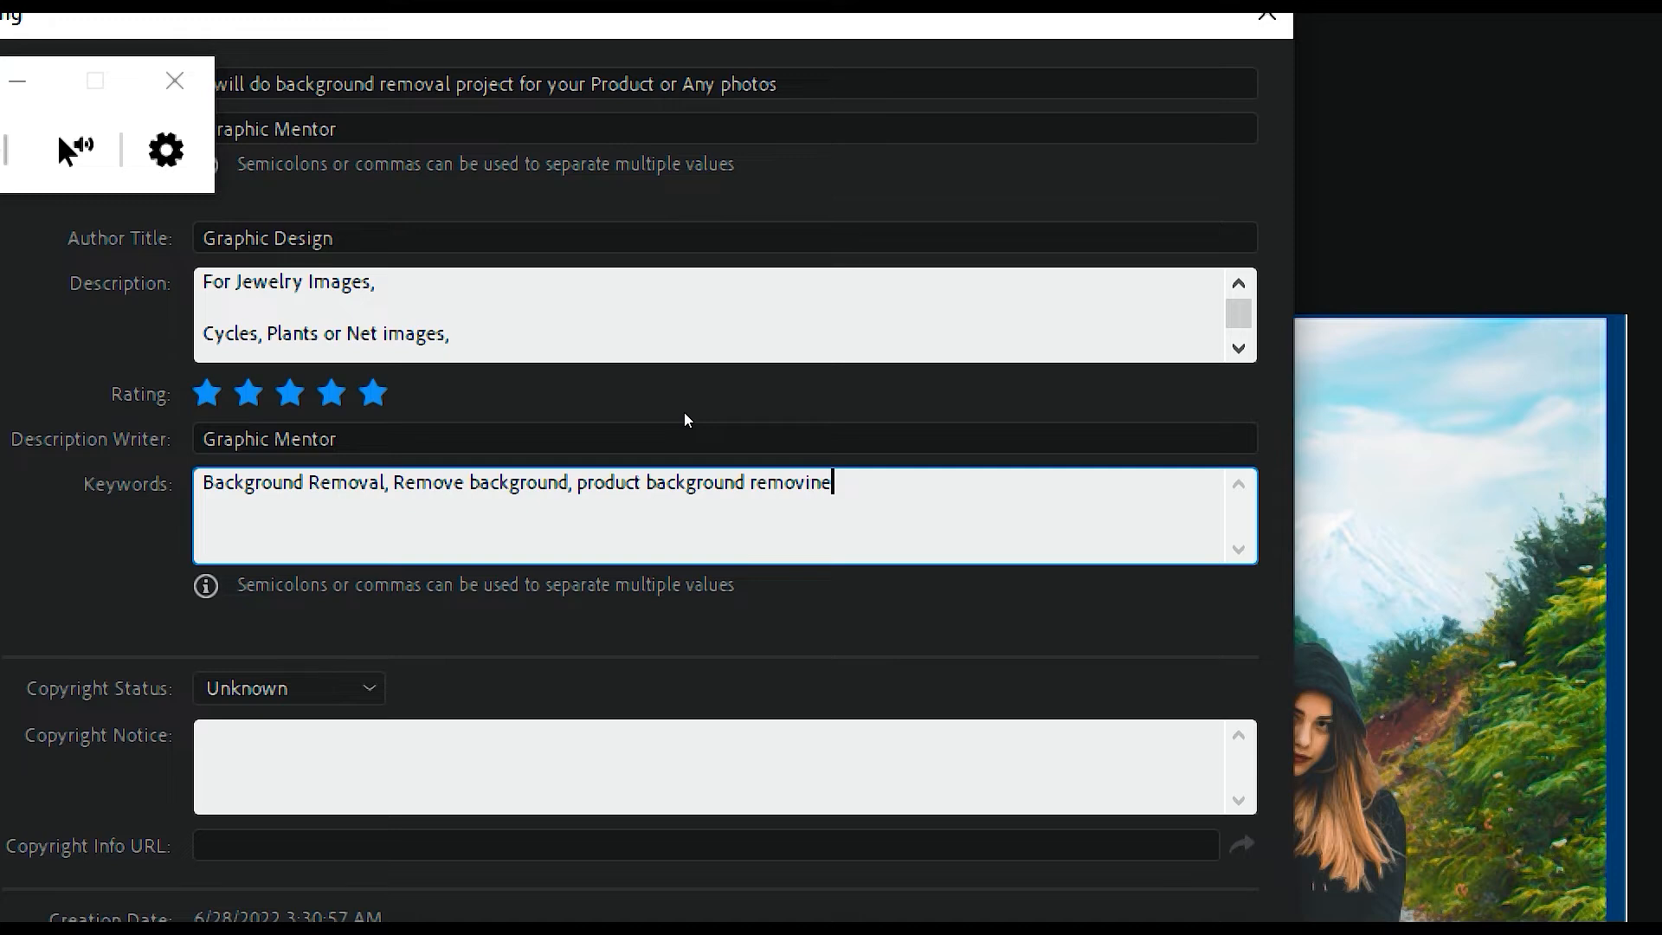
{"action": "key", "text": "BackSpace"}
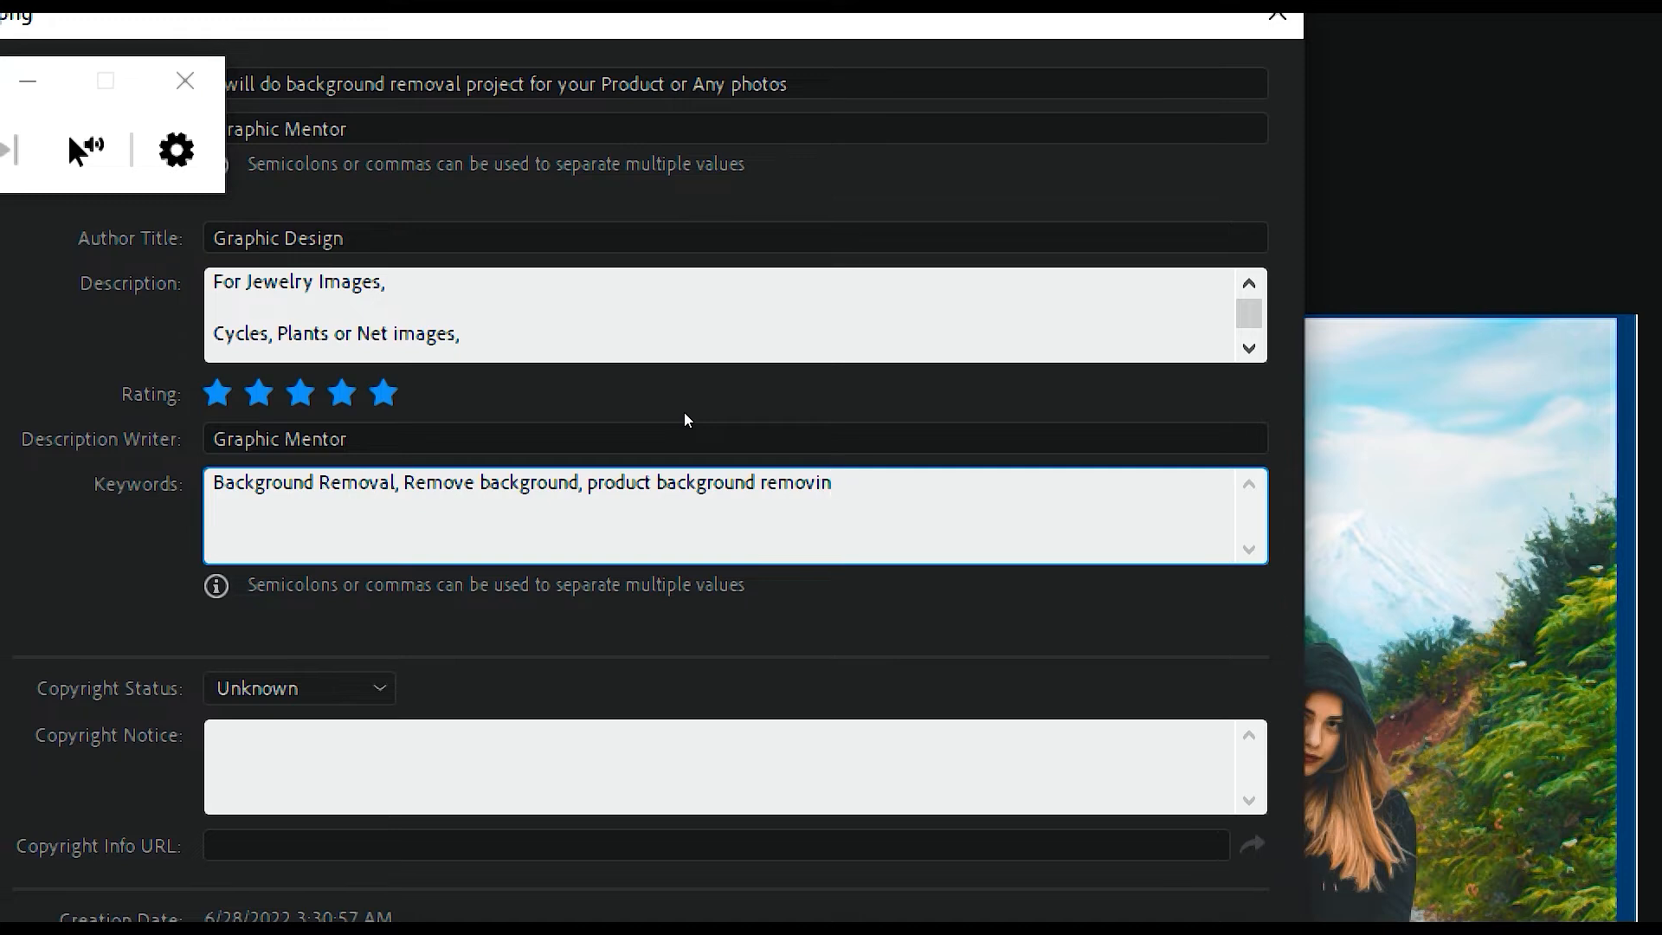
{"action": "type", "text": "g, "}
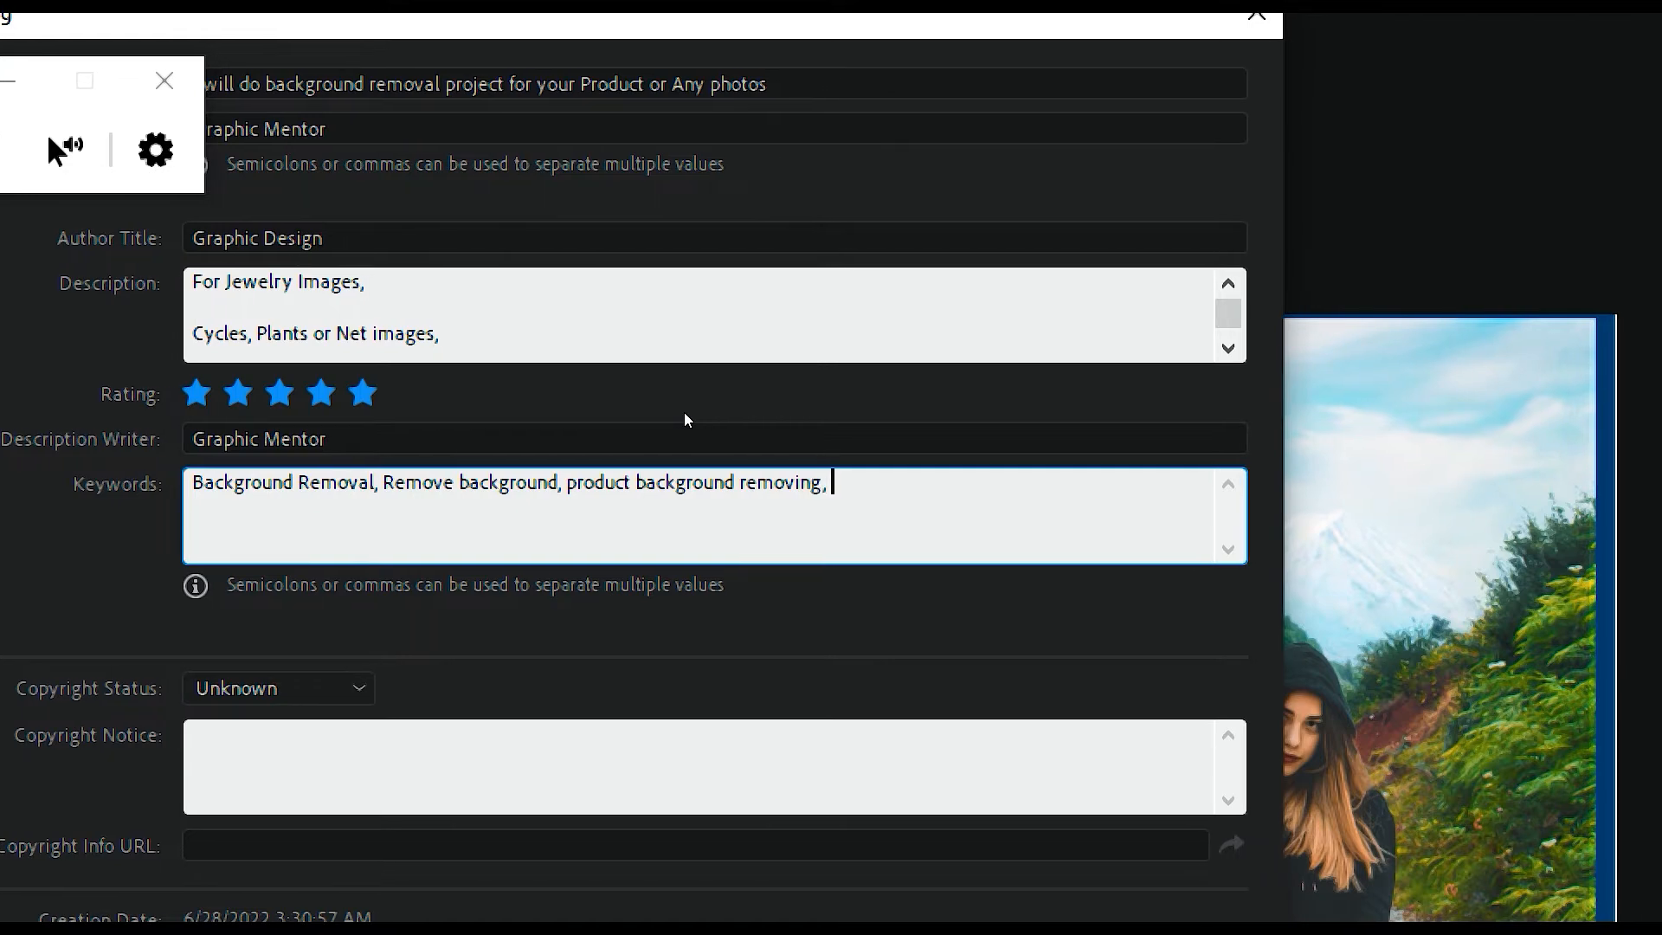
Step: Add "background change" as the fourth keyword, followed by a comma
{"action": "type", "text": "backgrou"}
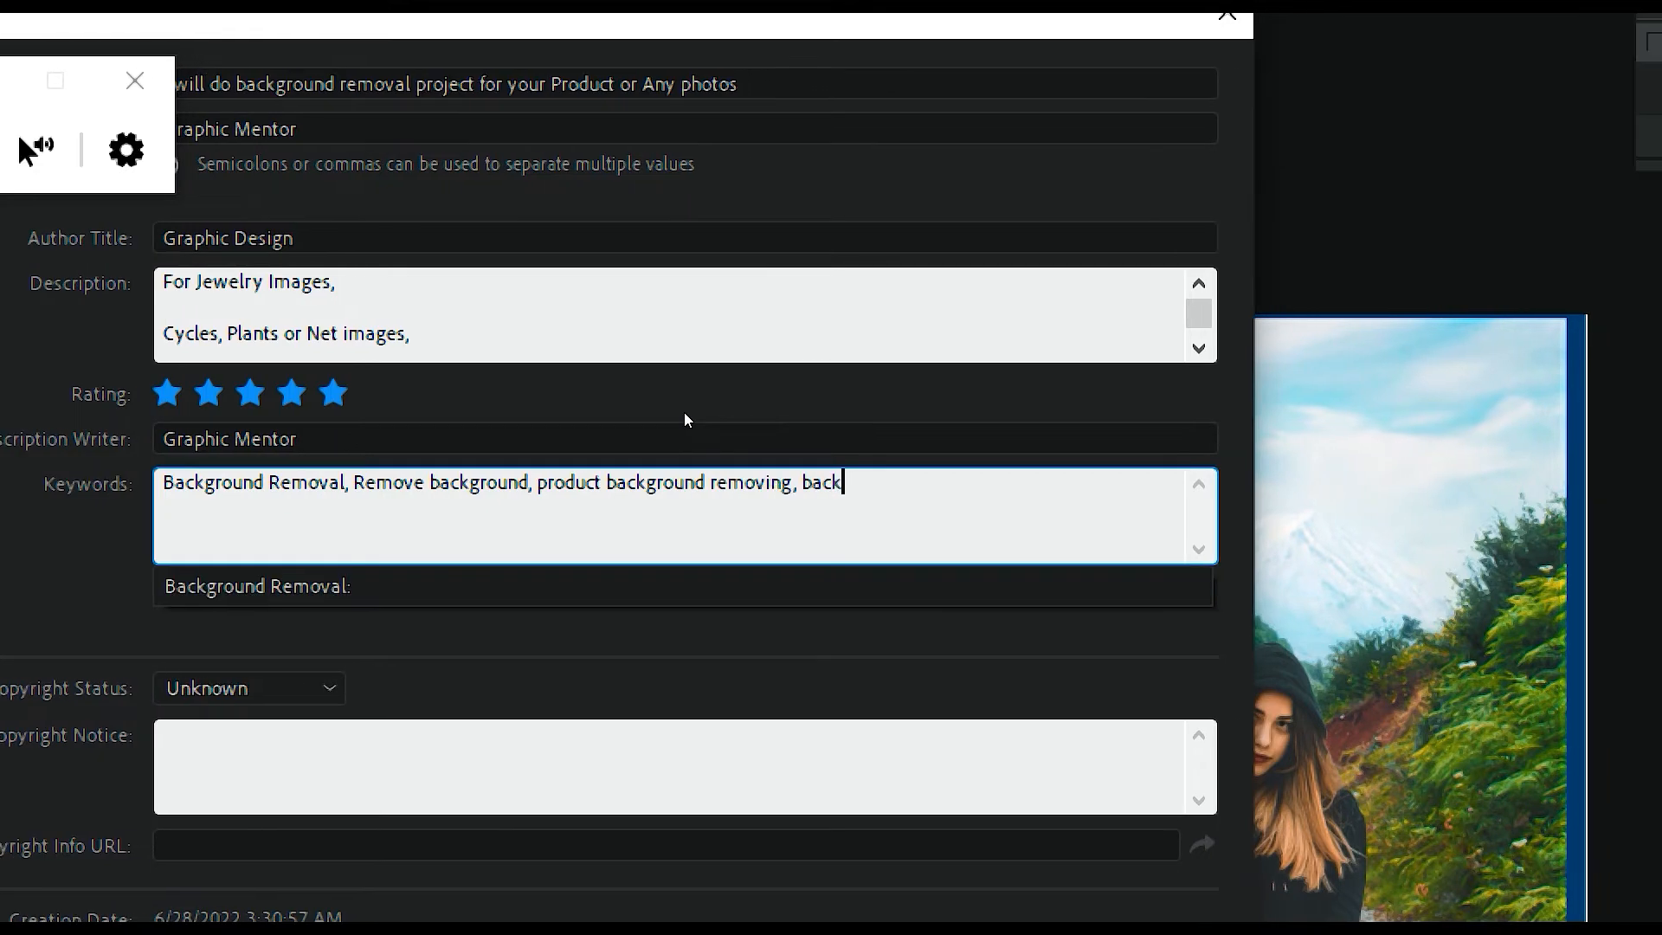
{"action": "type", "text": "nd ch"}
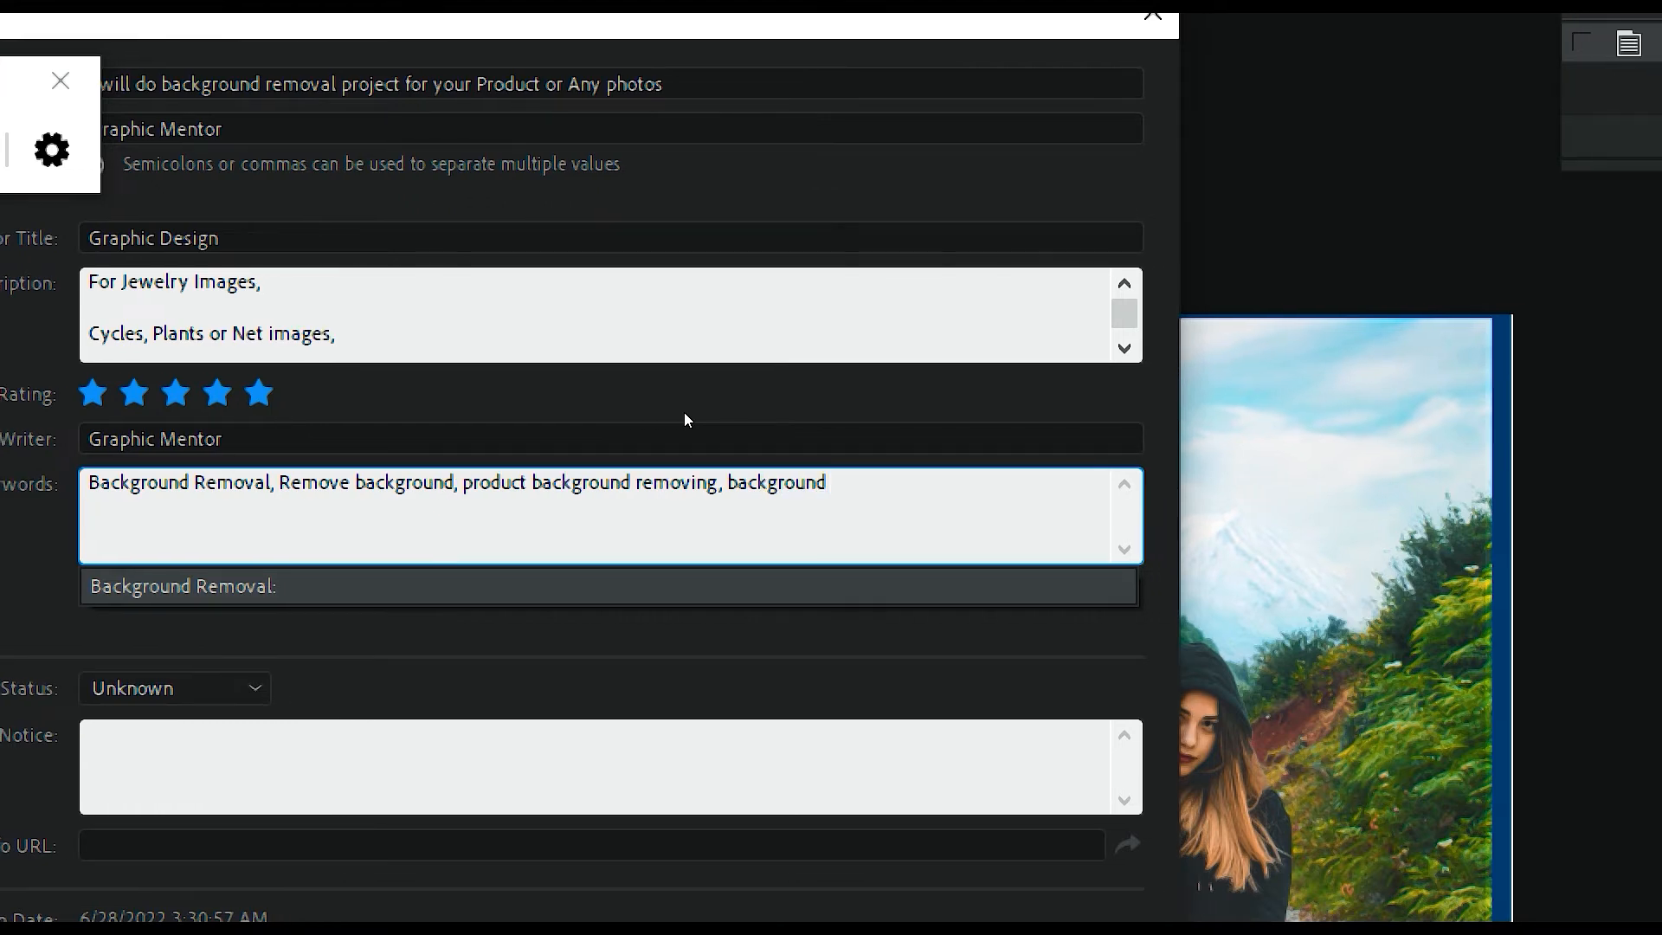
{"action": "type", "text": "ange"}
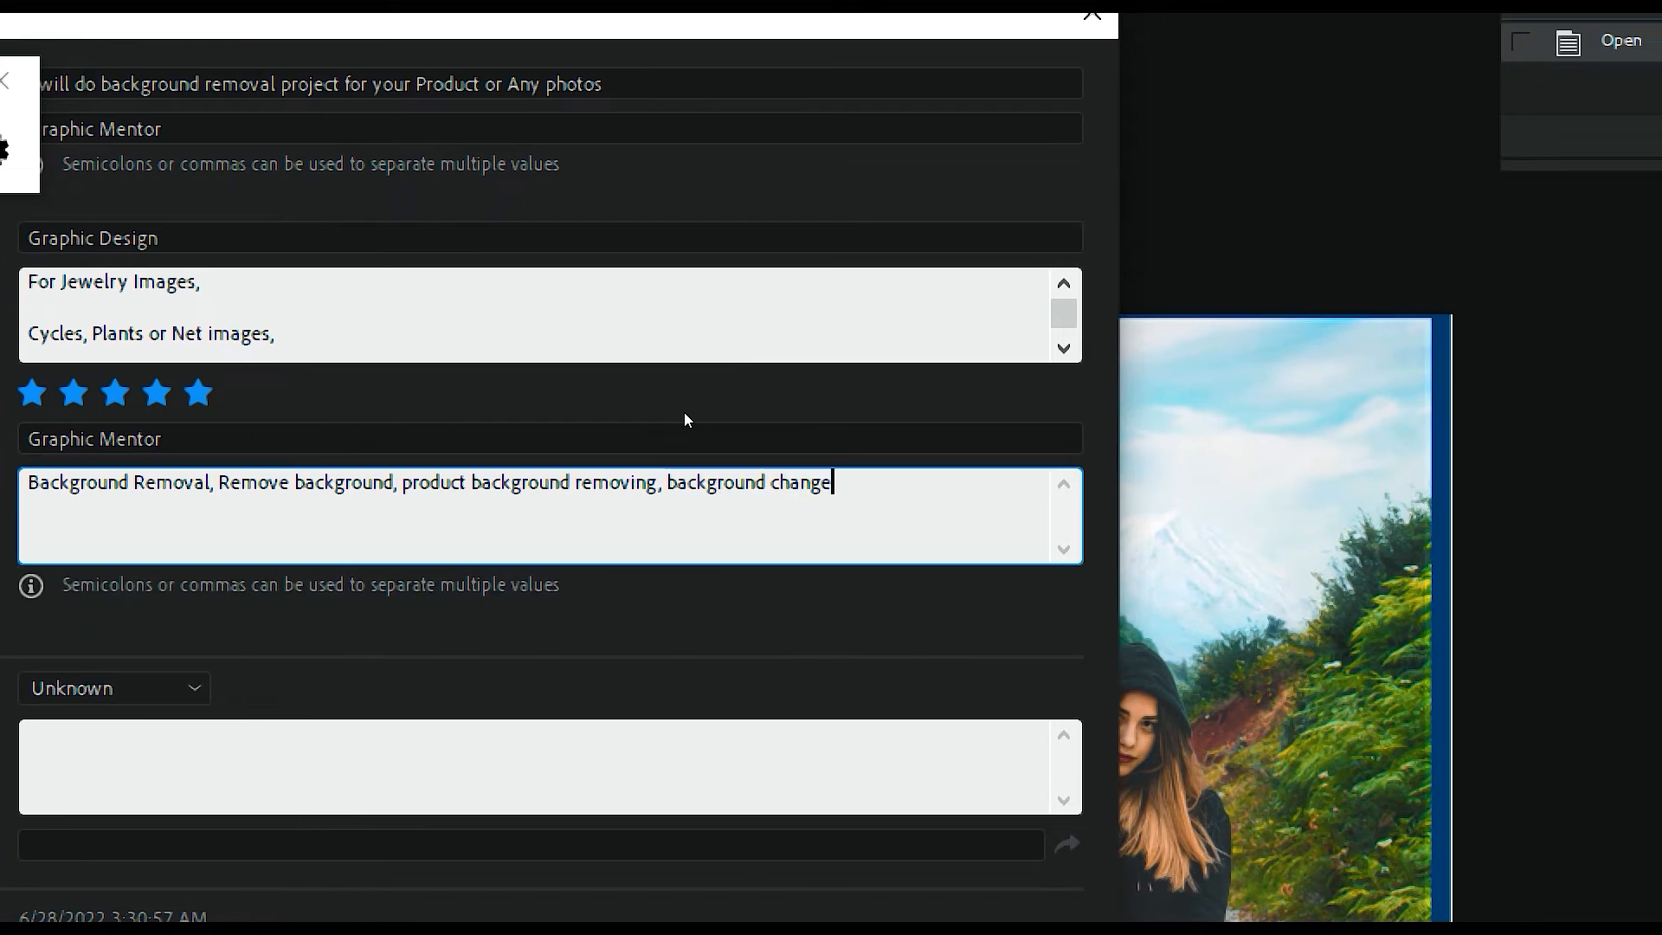
{"action": "type", "text": ","}
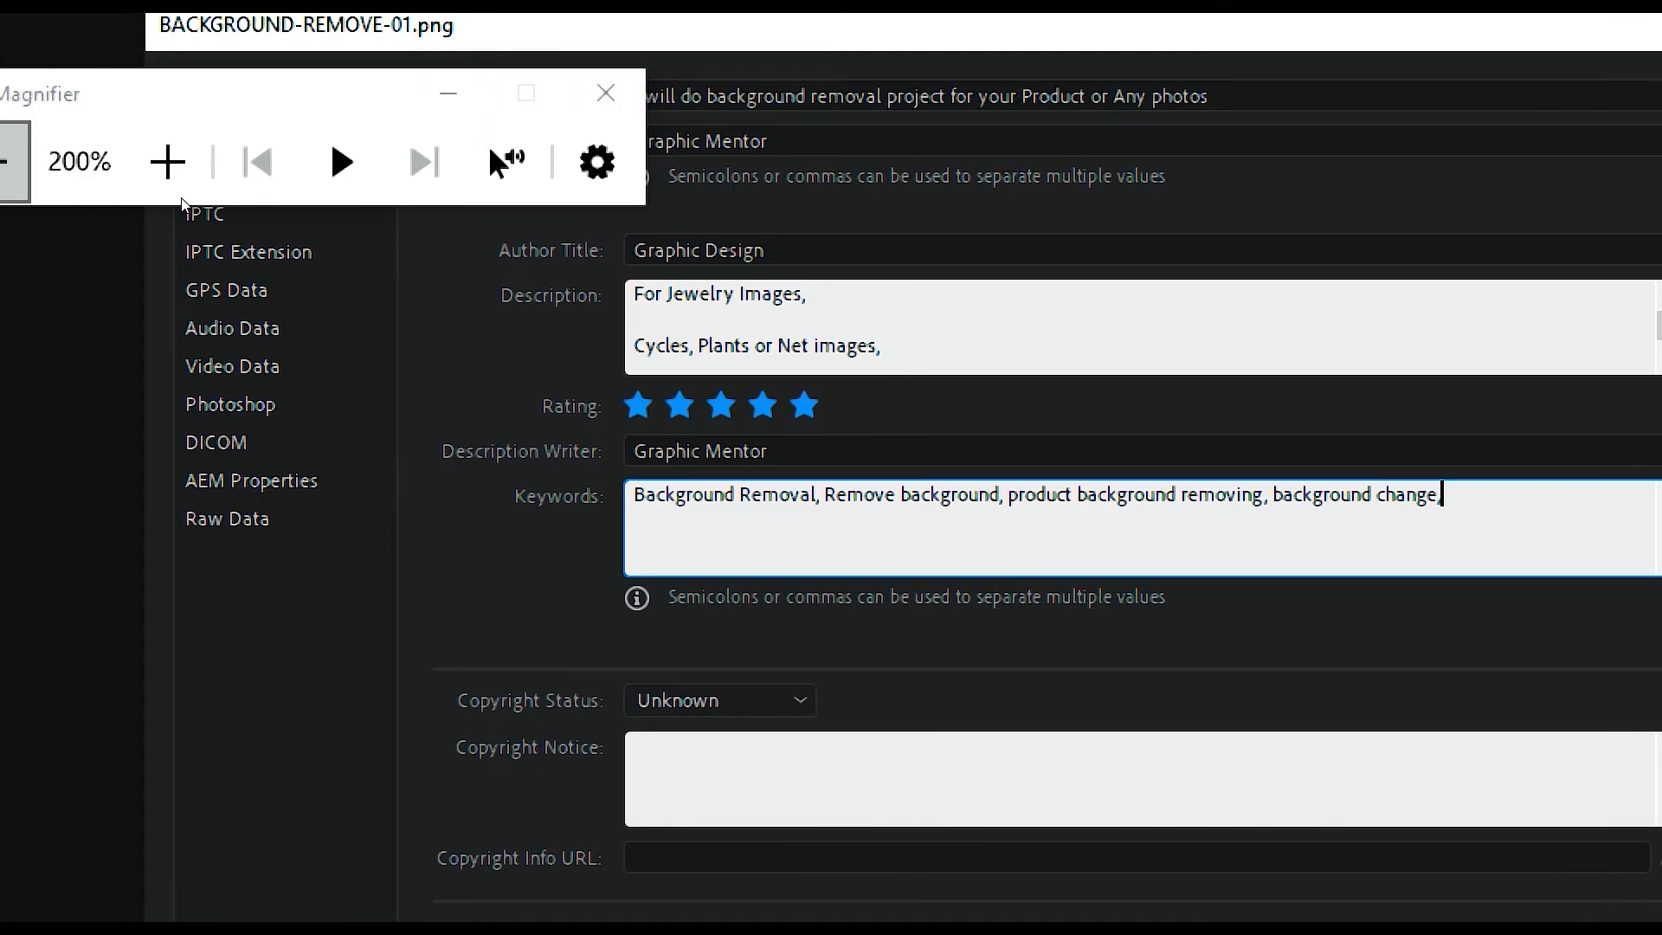
{"action": "key", "text": "super+minus"}
{"action": "left_click", "coordinate": [10, 163]}
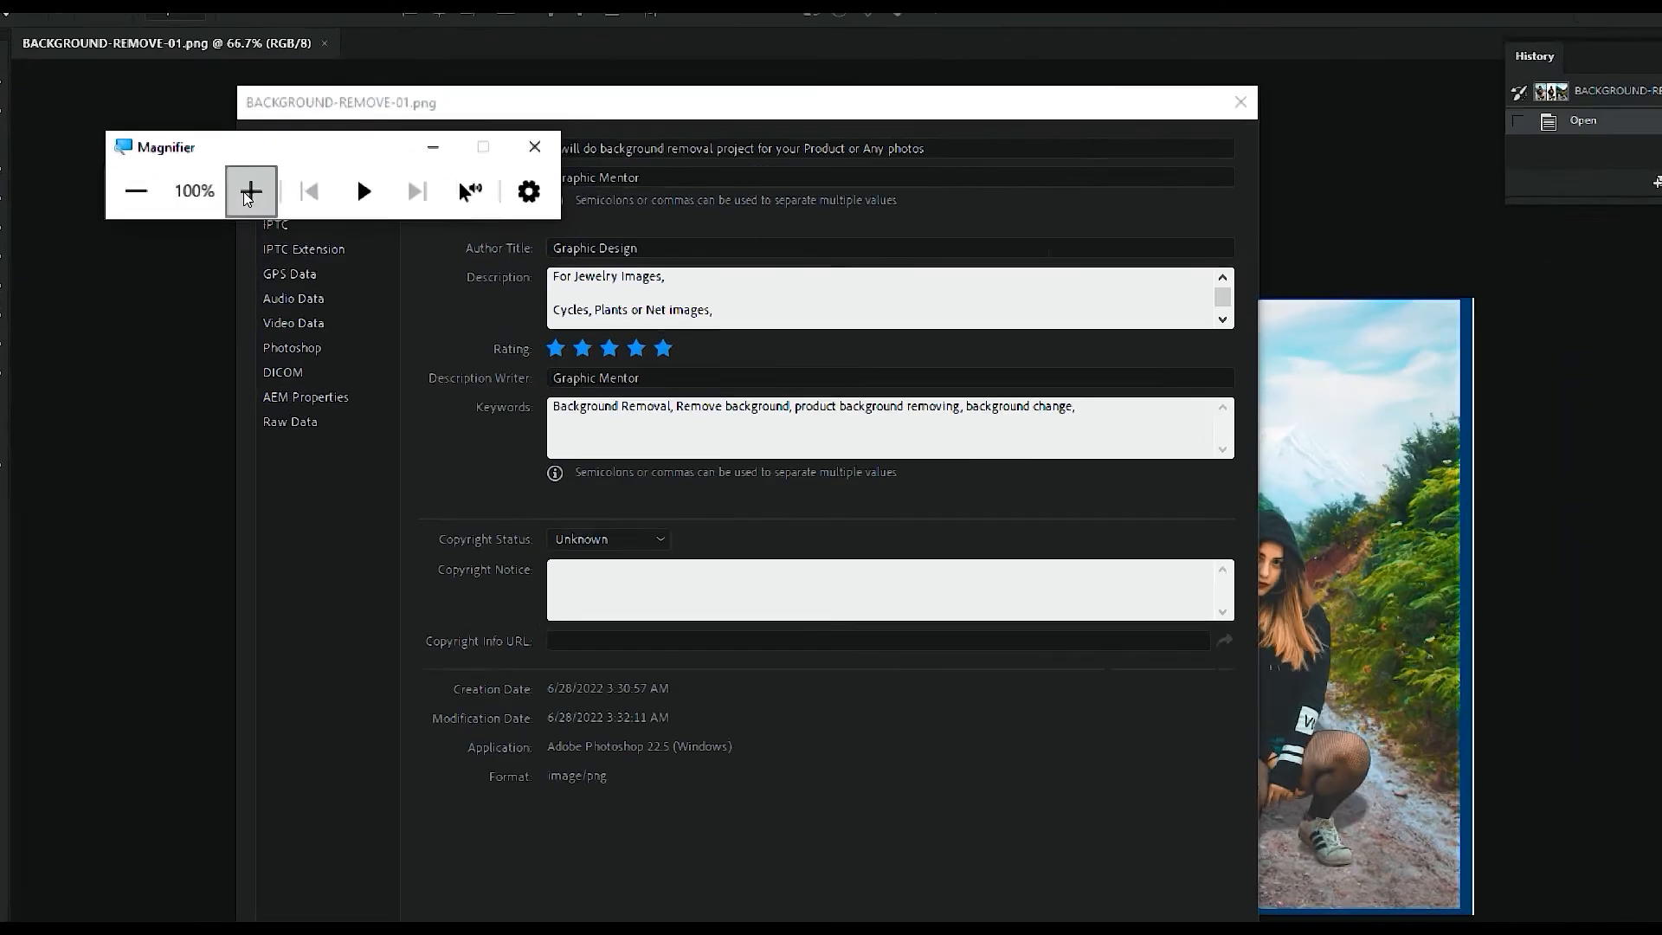
Step: Close the screen magnifier and set the image's copyright status to Copyrighted
{"action": "left_click", "coordinate": [248, 192]}
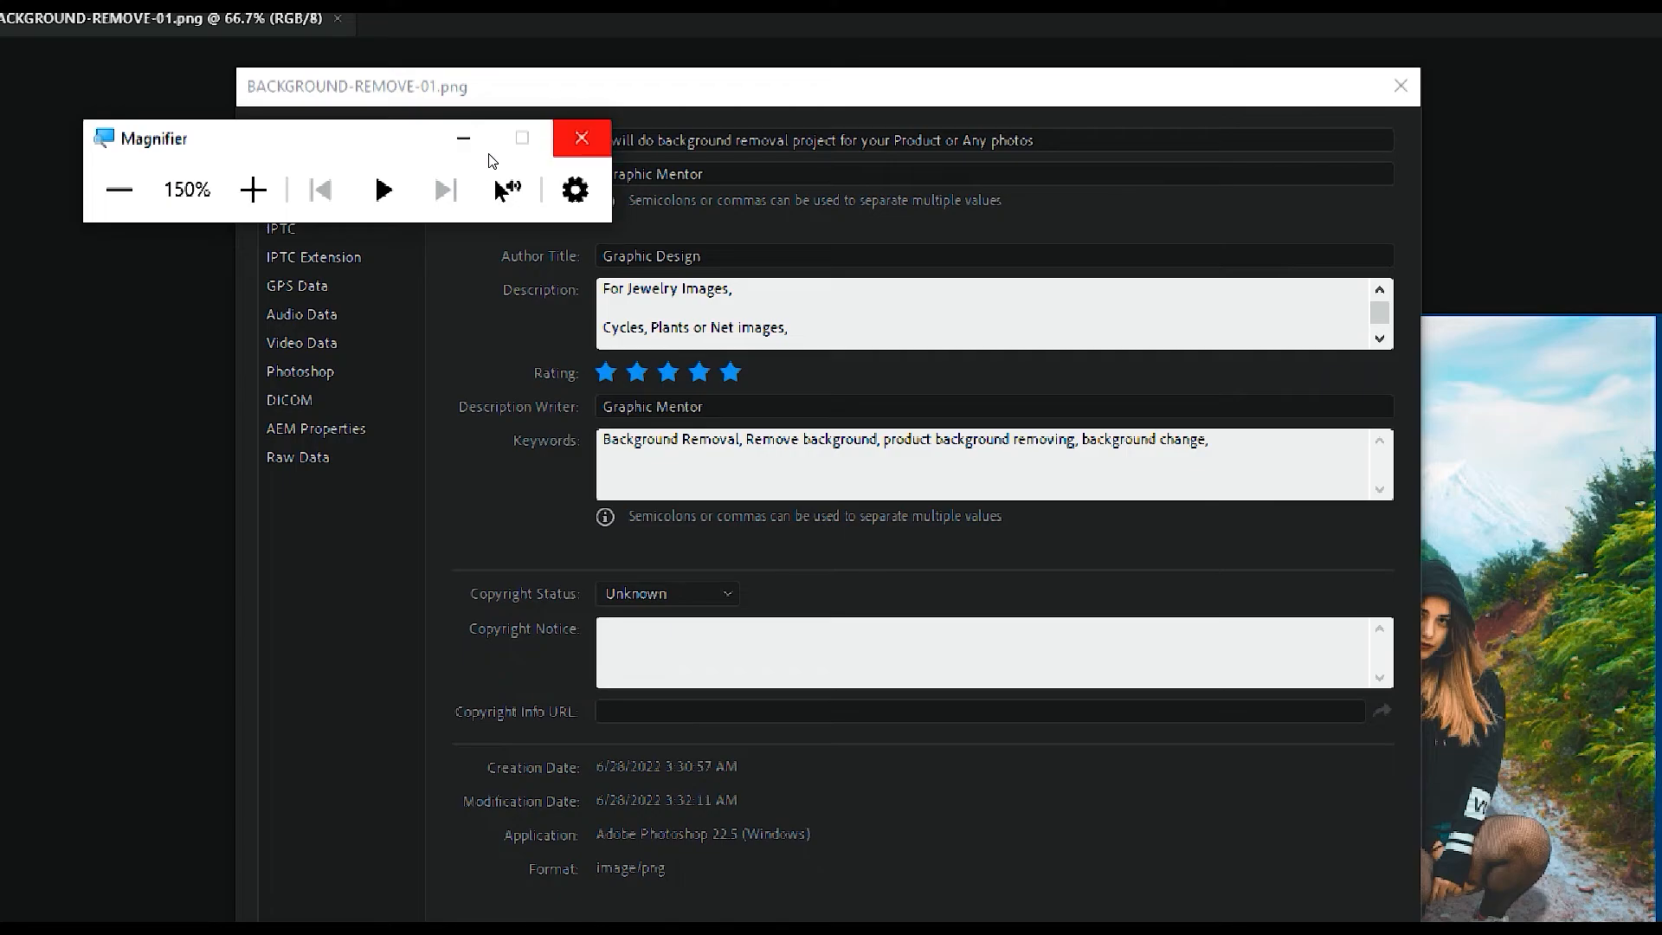
{"action": "left_click", "coordinate": [534, 147]}
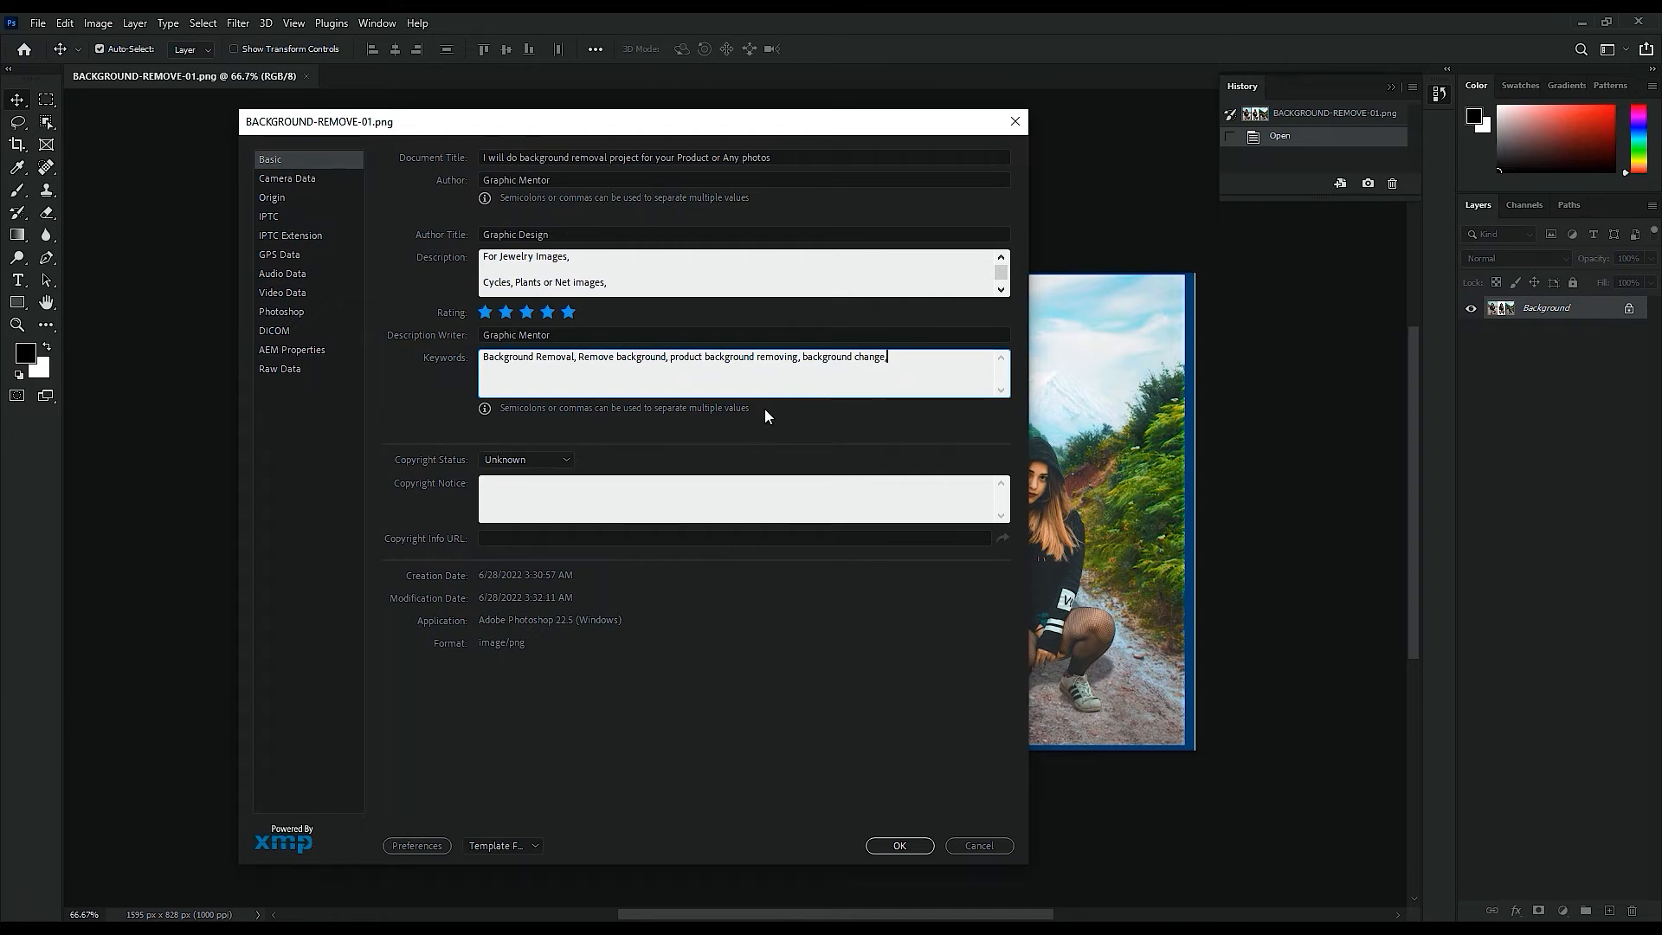
{"action": "left_click", "coordinate": [536, 465]}
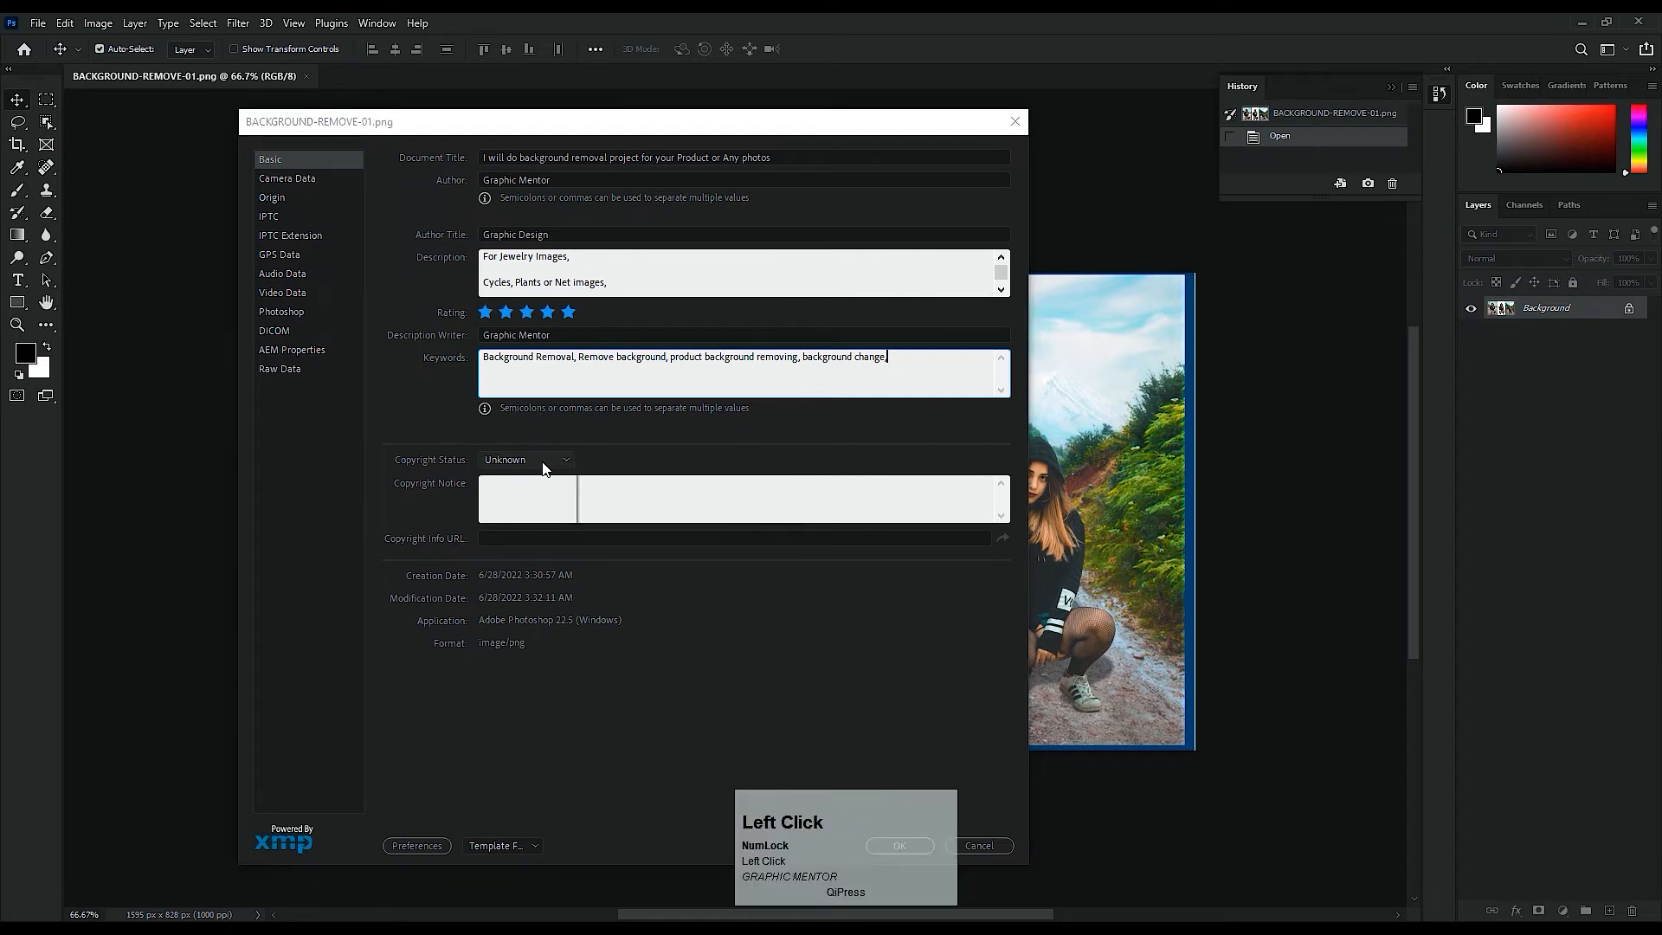
{"action": "left_click", "coordinate": [550, 497]}
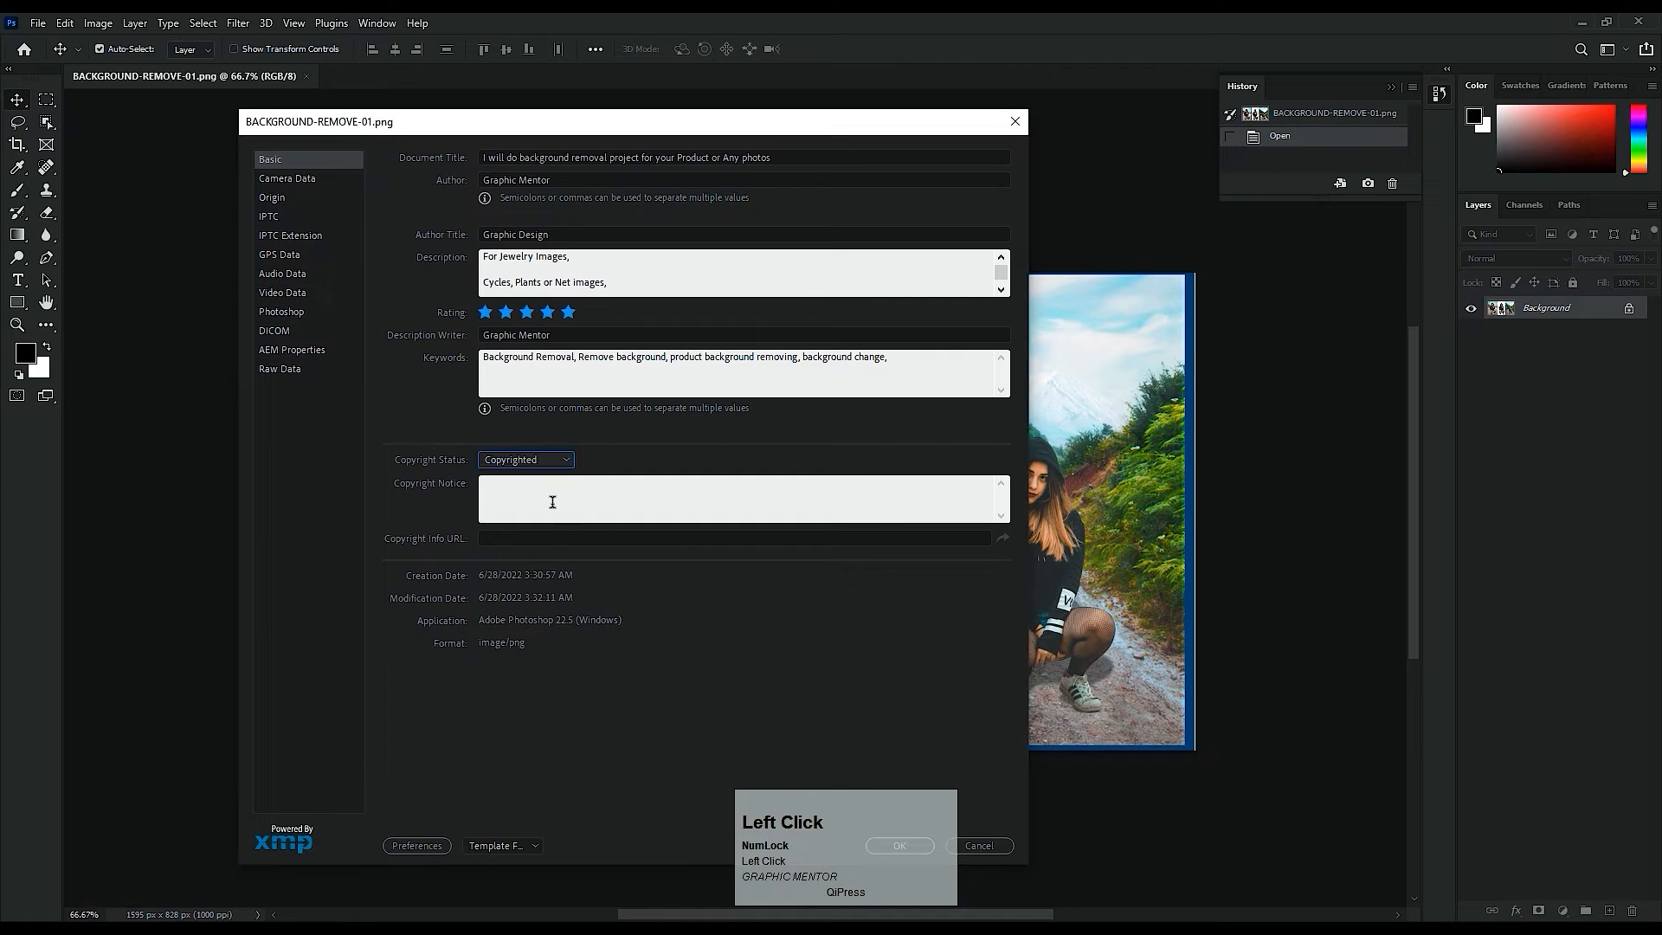
Step: Enter "Don't Copy My Gig." as the copyright notice
{"action": "left_click", "coordinate": [551, 508]}
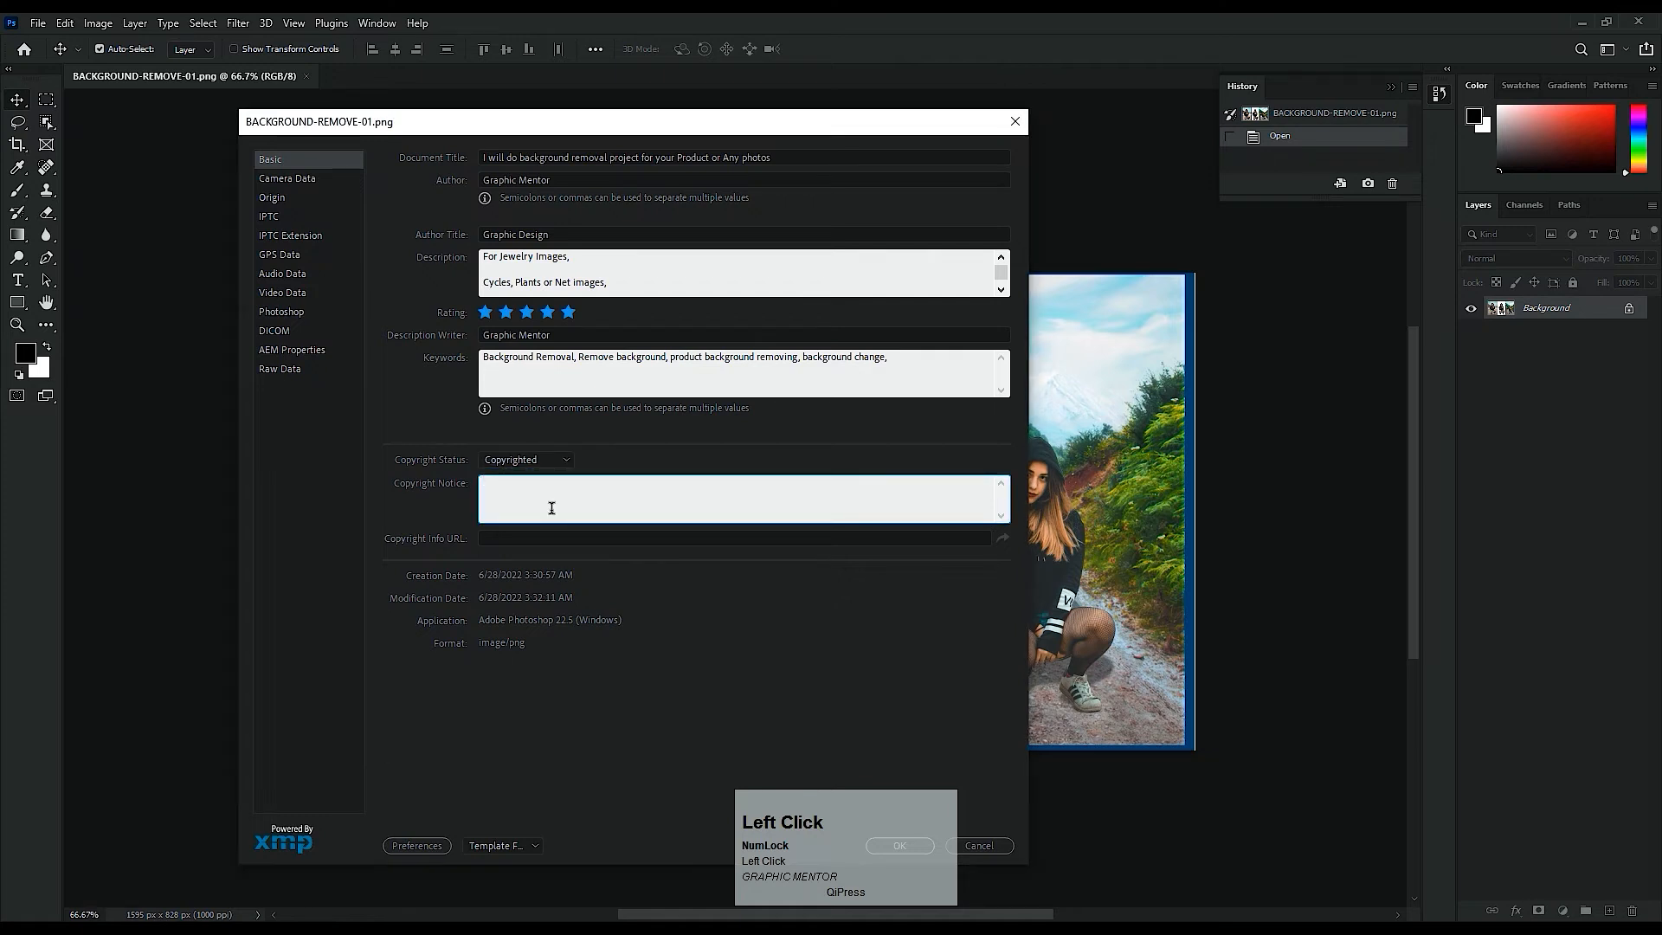
{"action": "type", "text": "dd"}
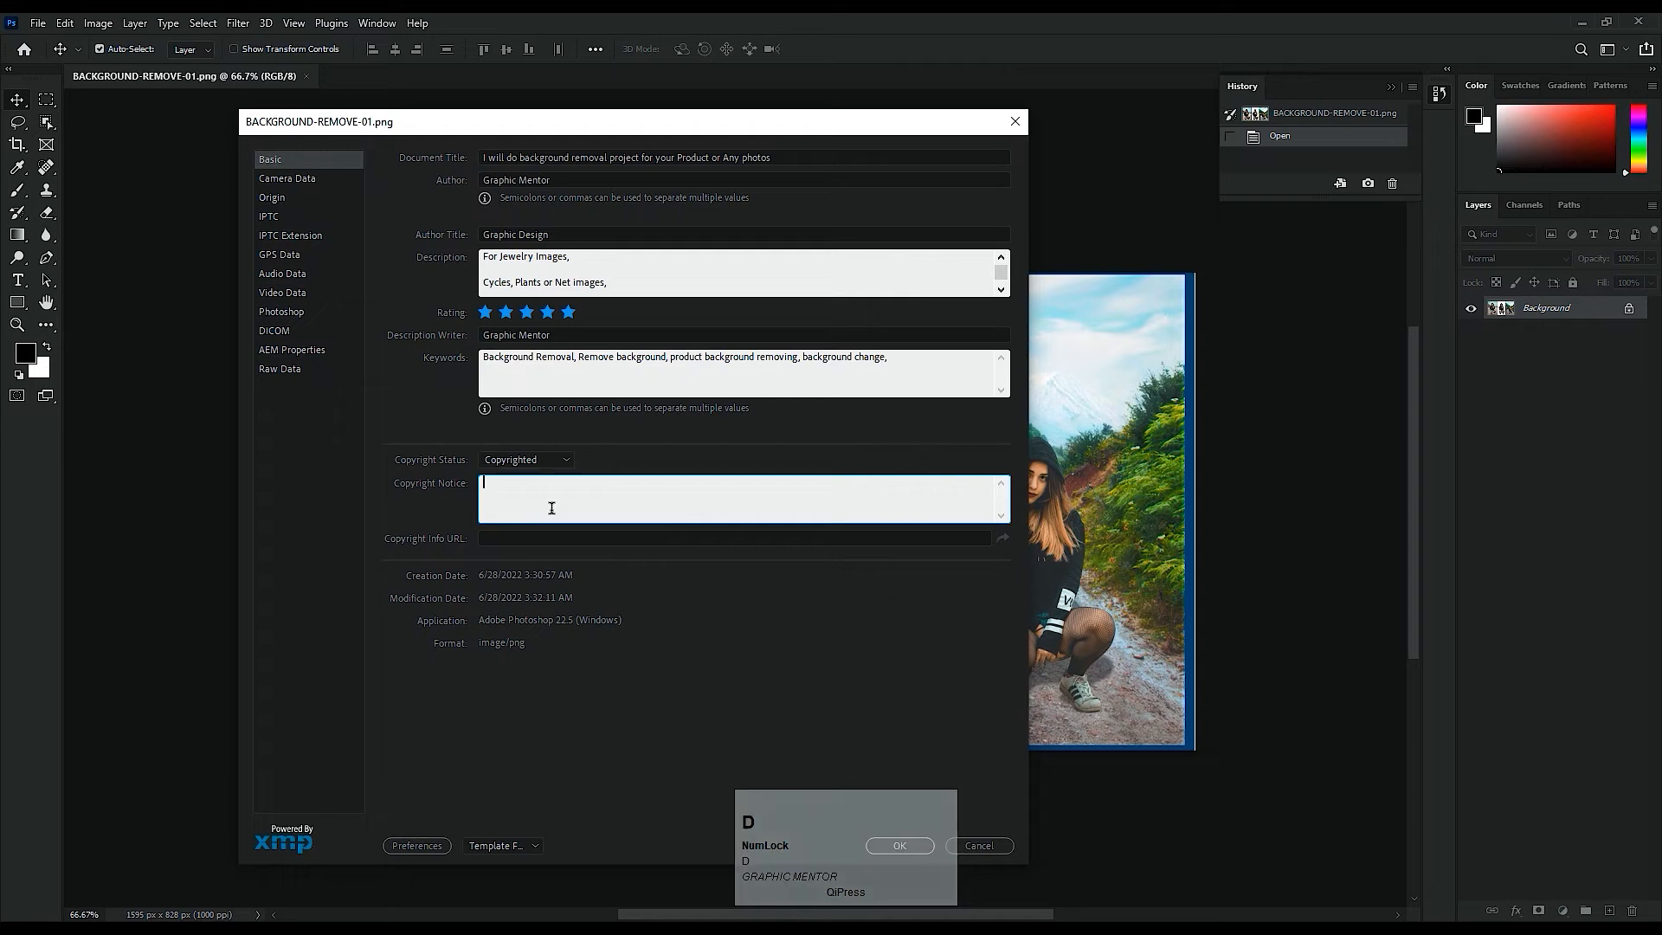
{"action": "type", "text": "Don"}
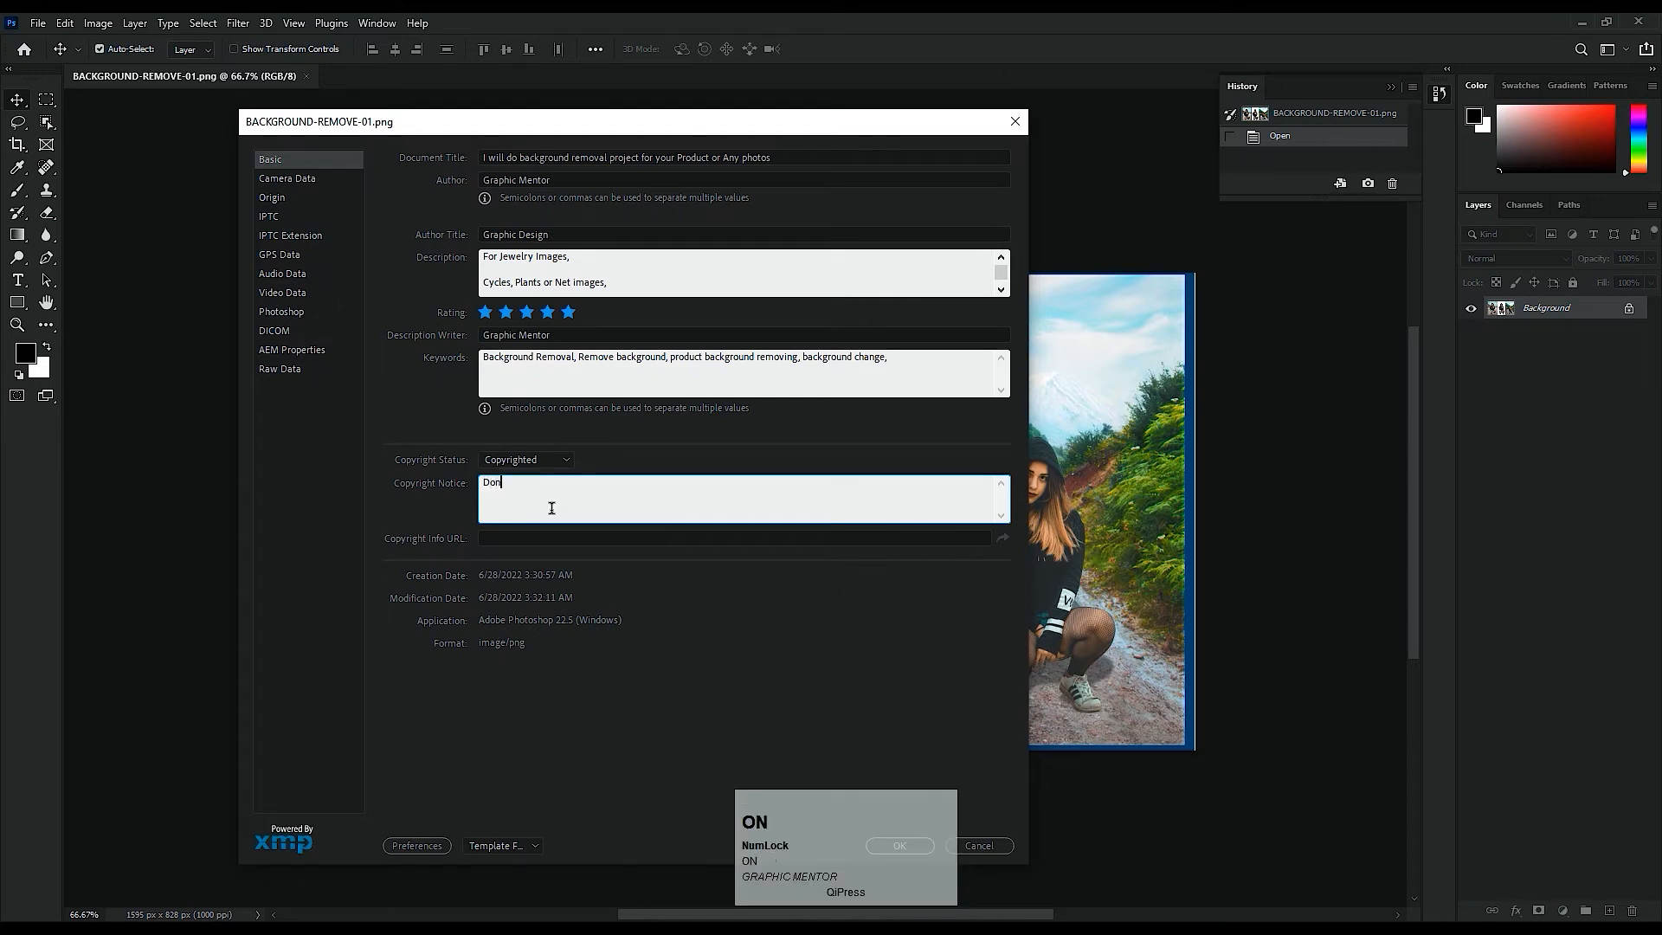
{"action": "type", "text": "'t Copyu"}
{"action": "key", "text": "BackSpace"}
{"action": "type", "text": "My Gig."}
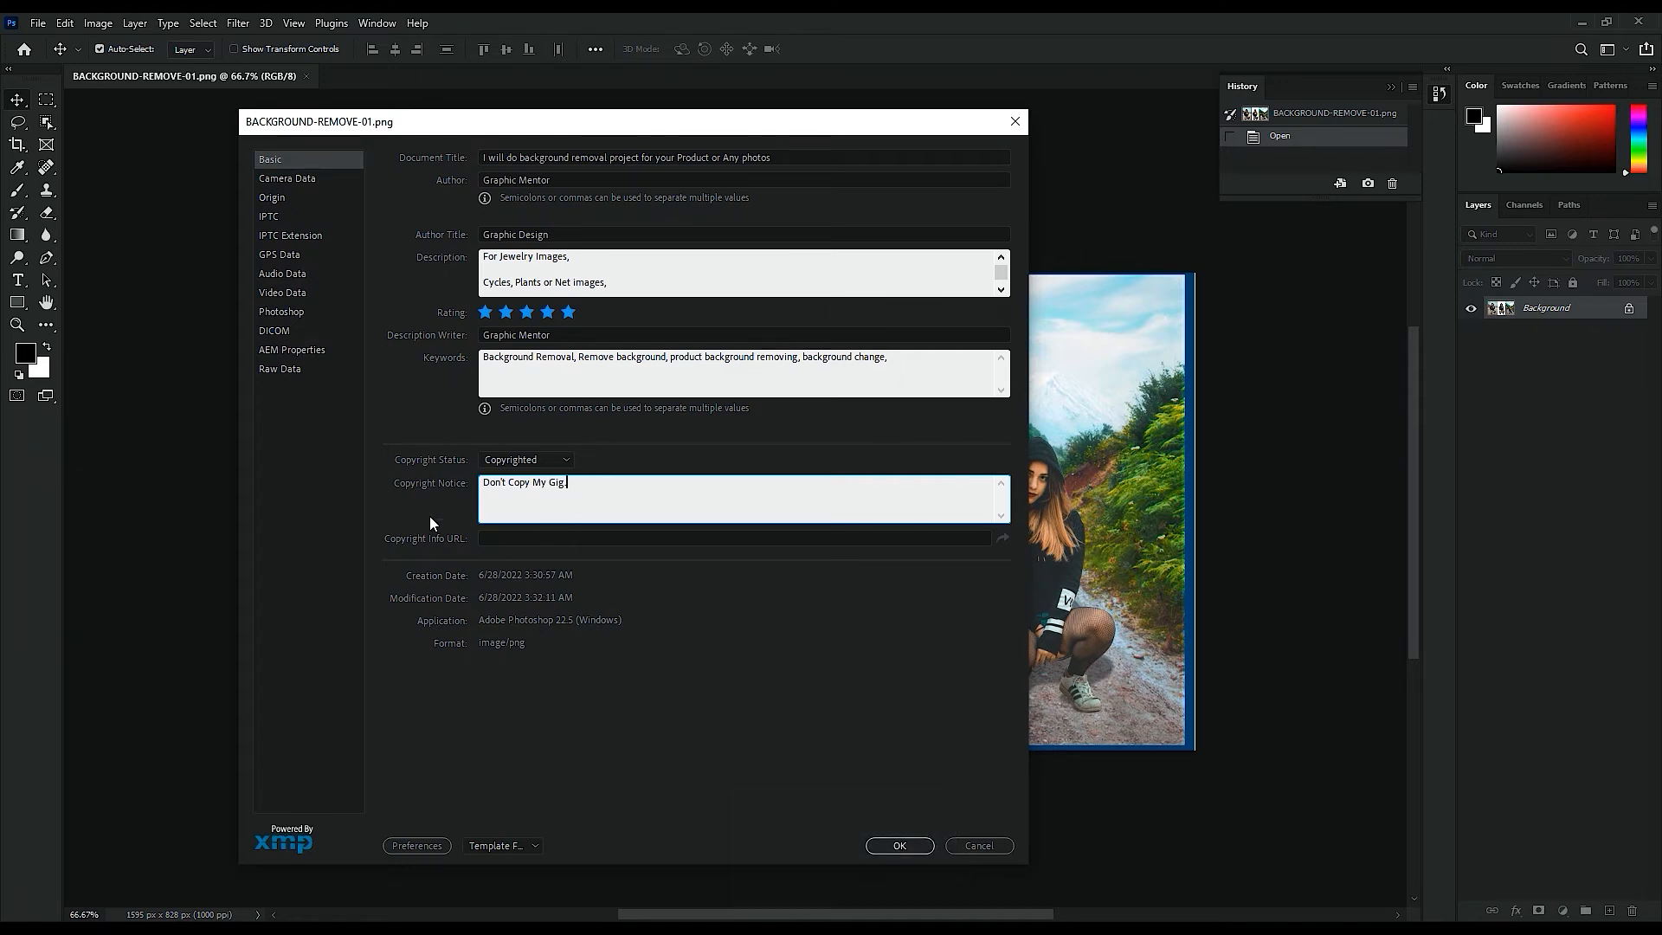
{"action": "left_click", "coordinate": [505, 538]}
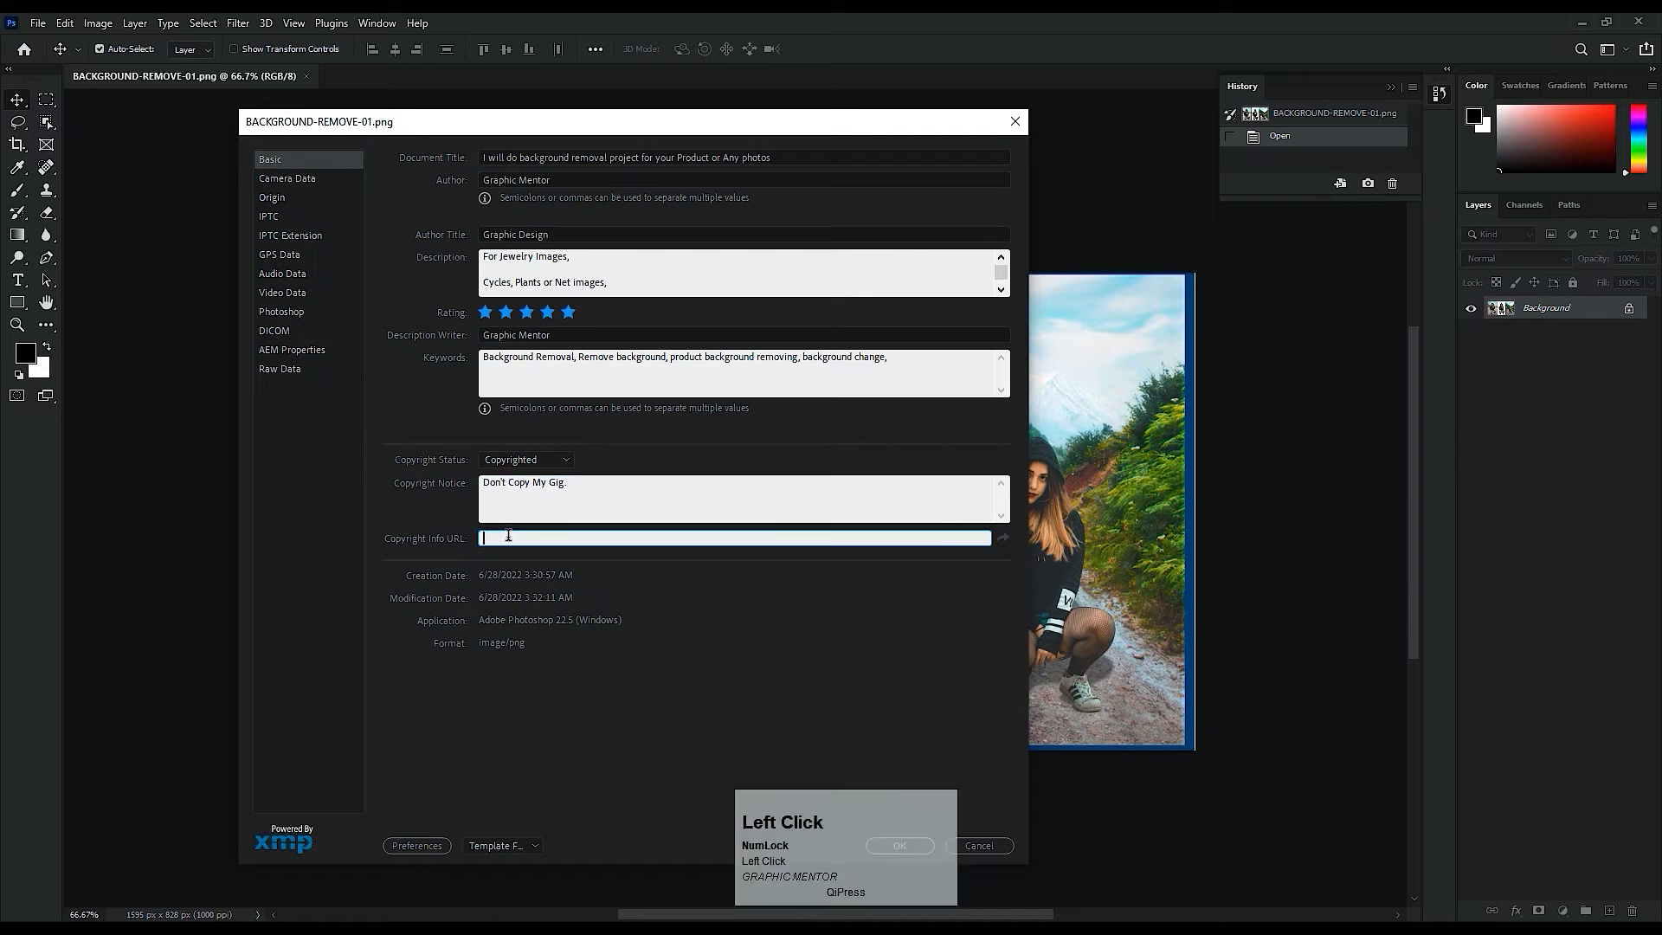
{"action": "type", "text": "W"}
{"action": "key", "text": "BackSpace"}
{"action": "type", "text": "www"}
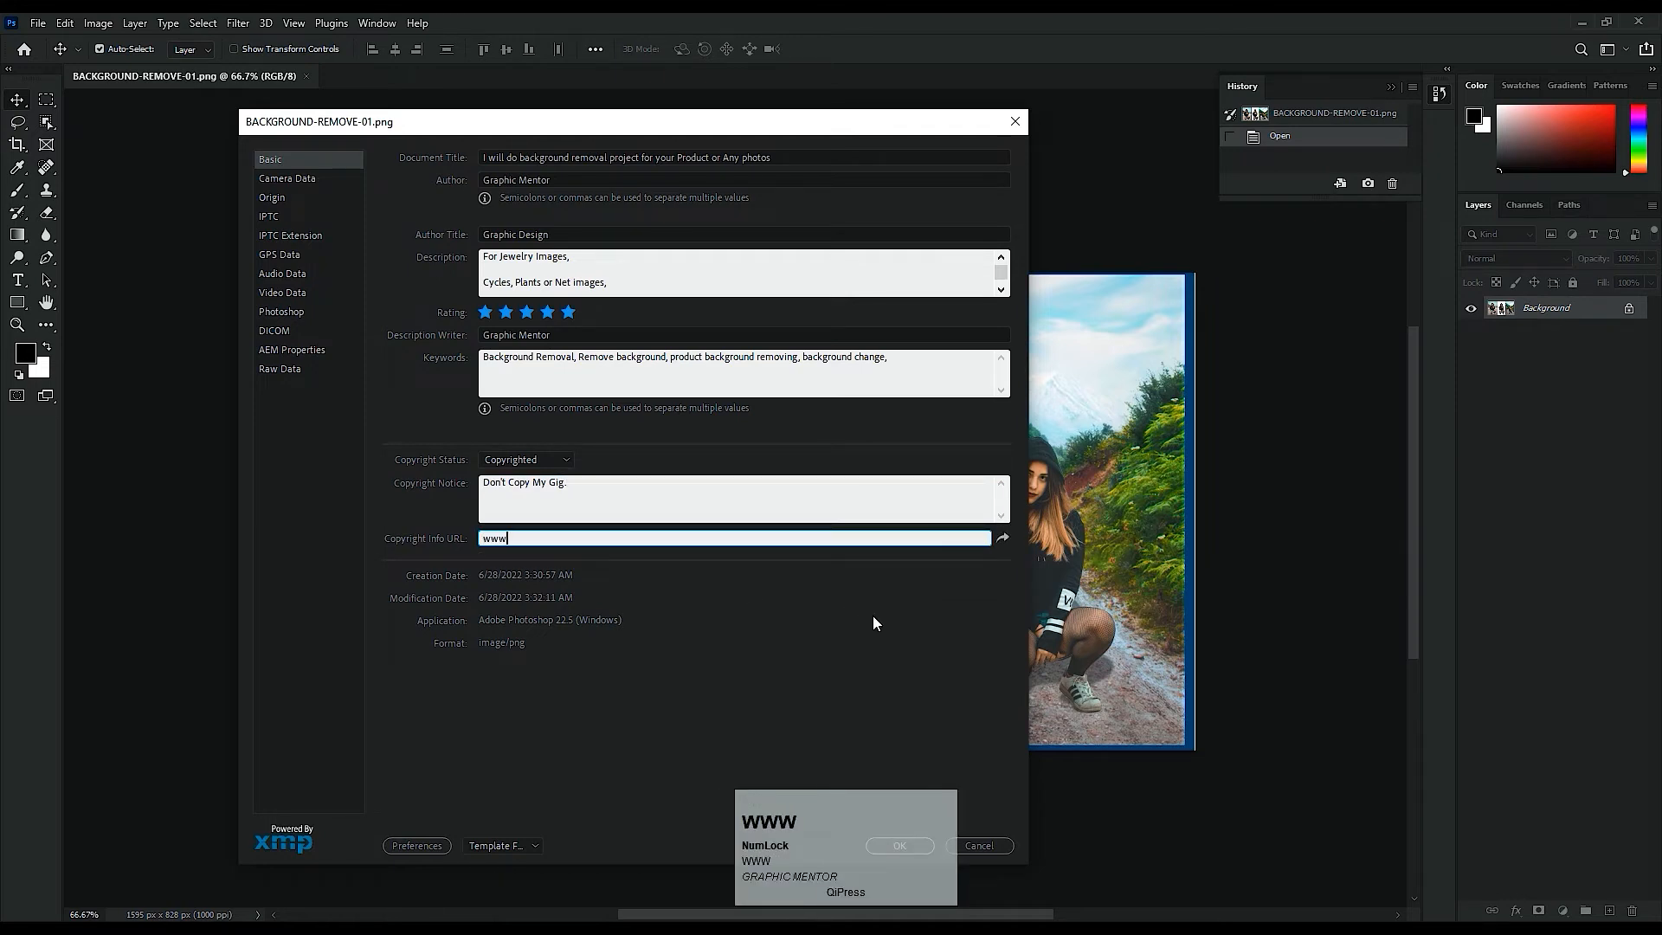
{"action": "type", "text": "."}
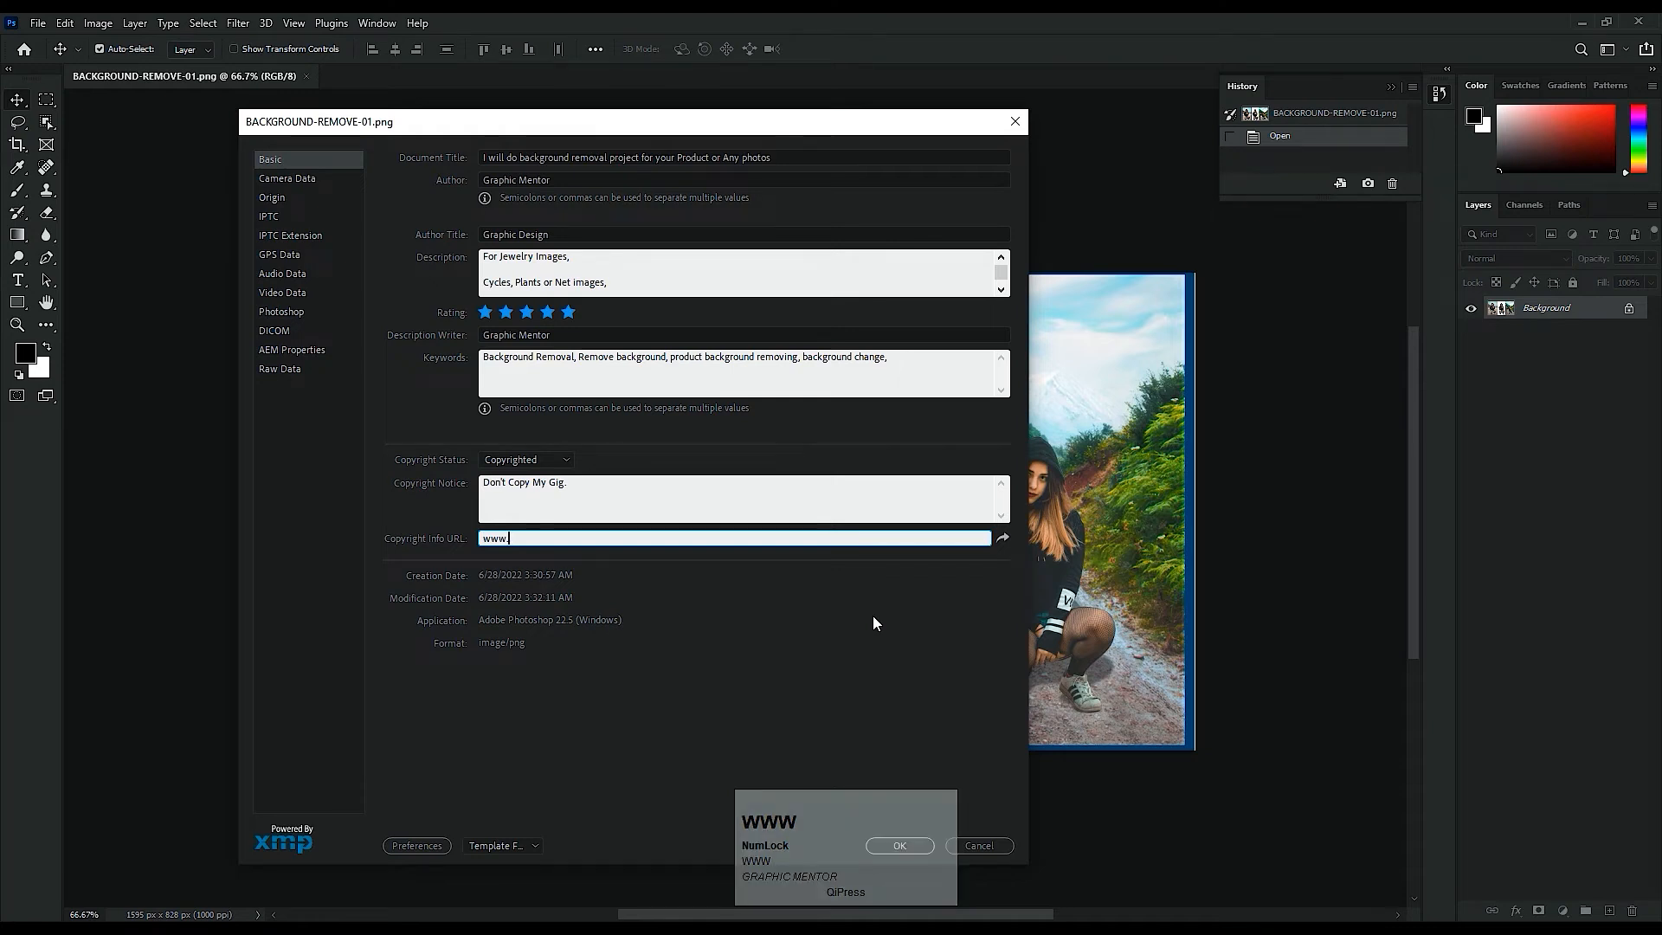
{"action": "type", "text": "g"}
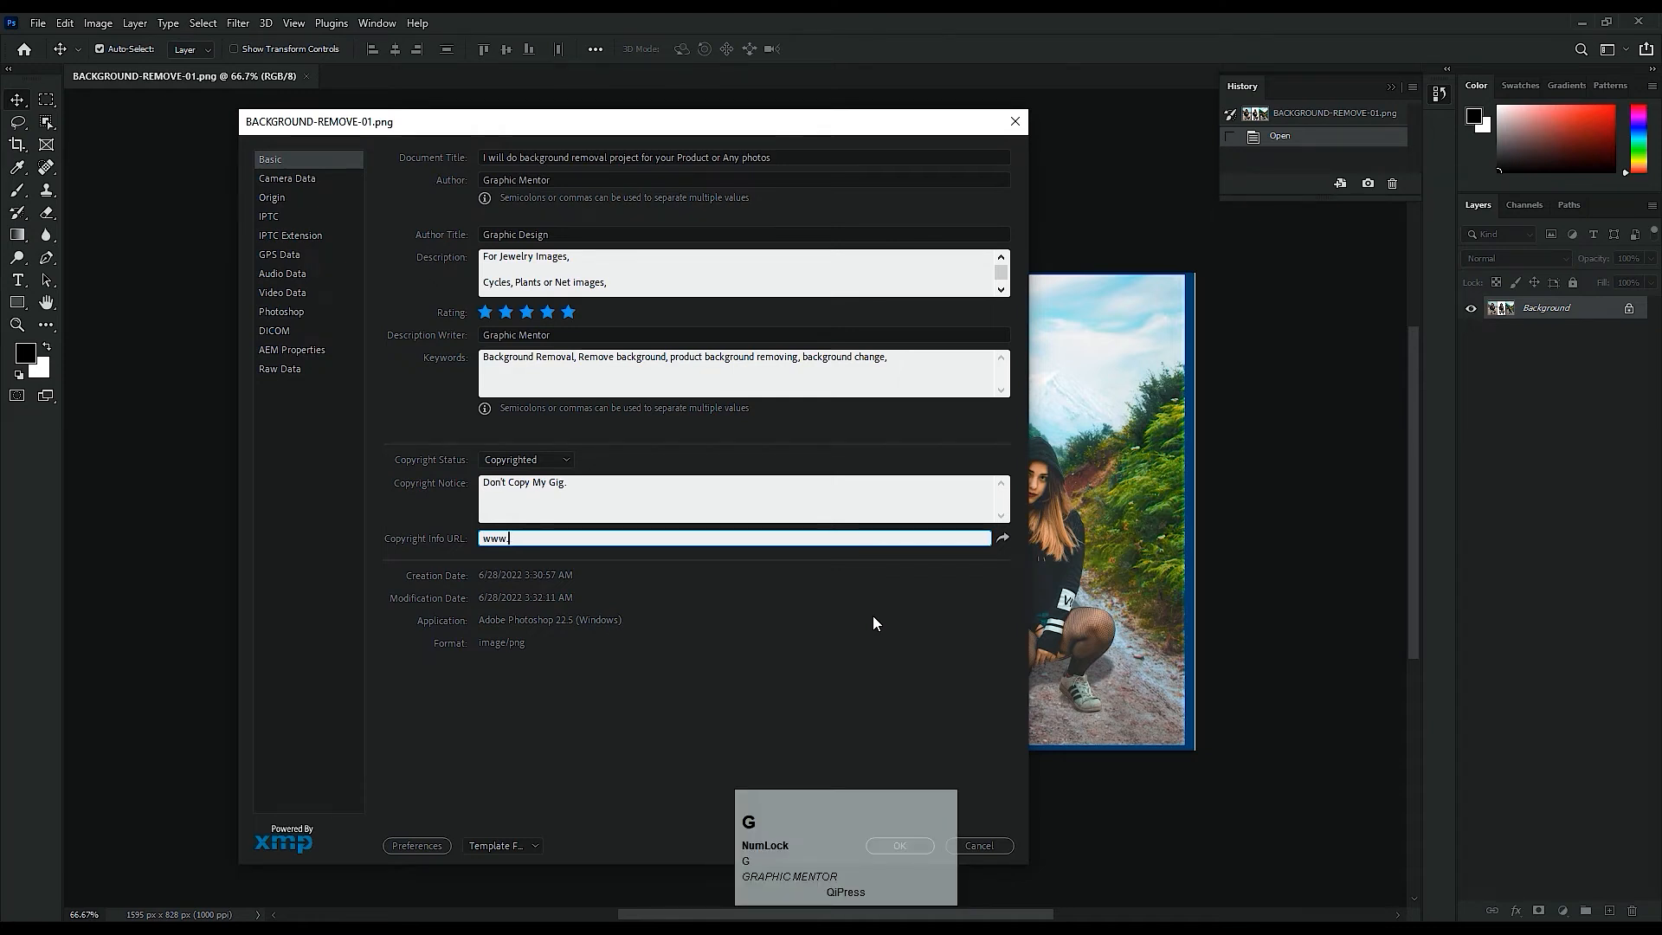
{"action": "type", "text": "fiverr"}
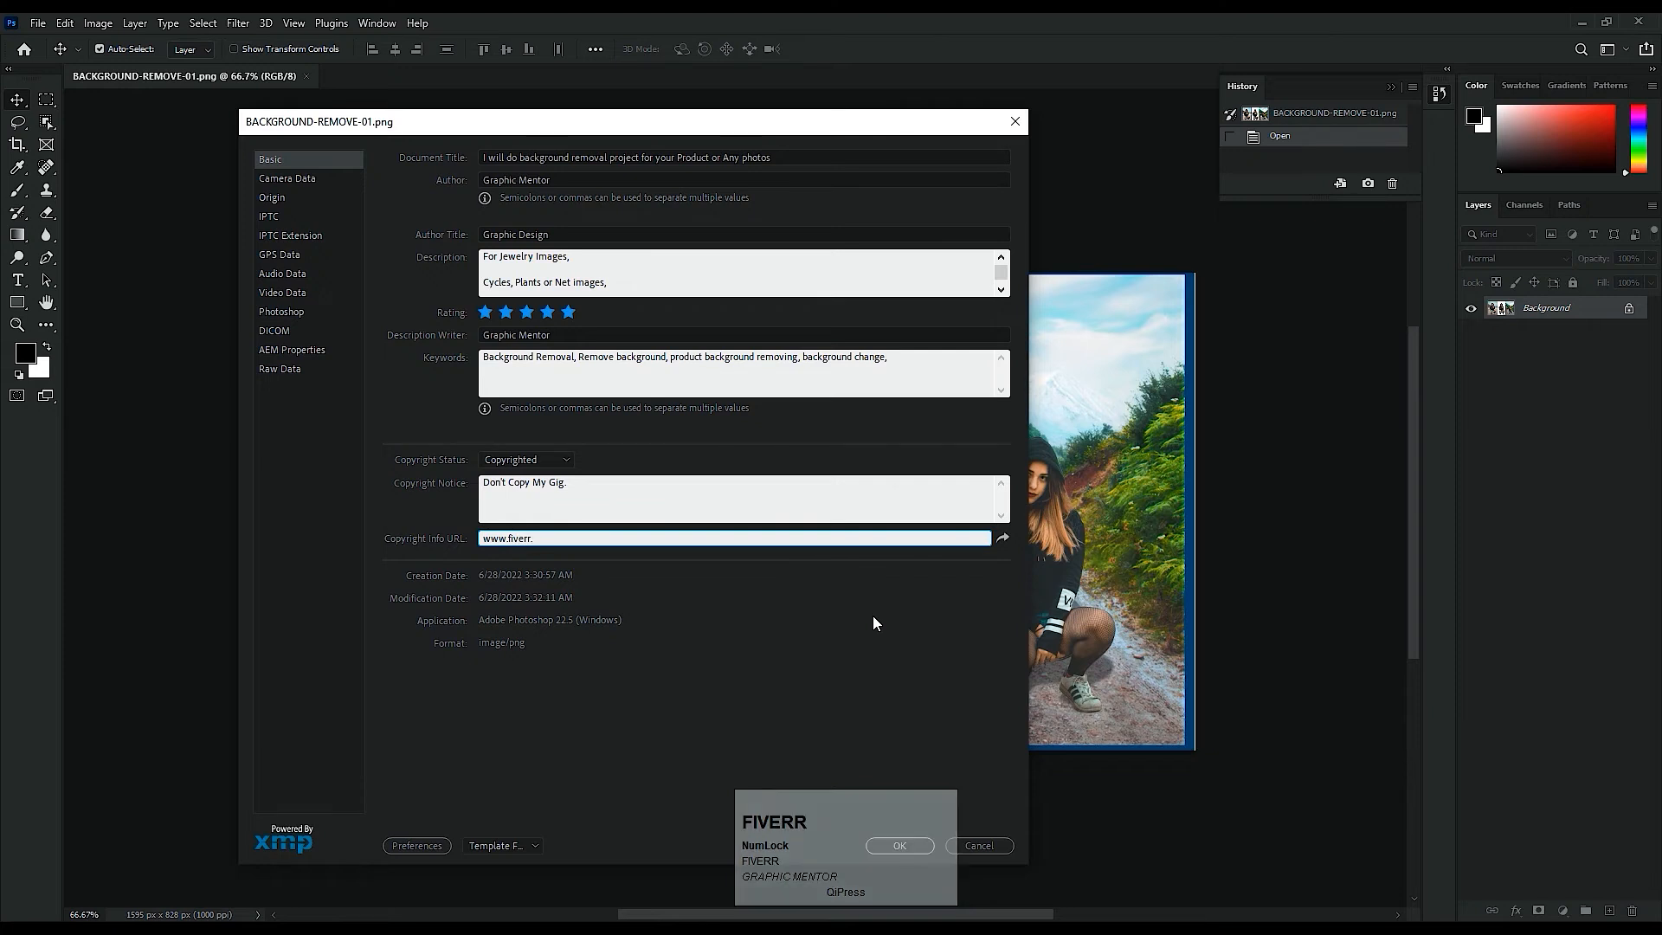
{"action": "type", "text": ".com"}
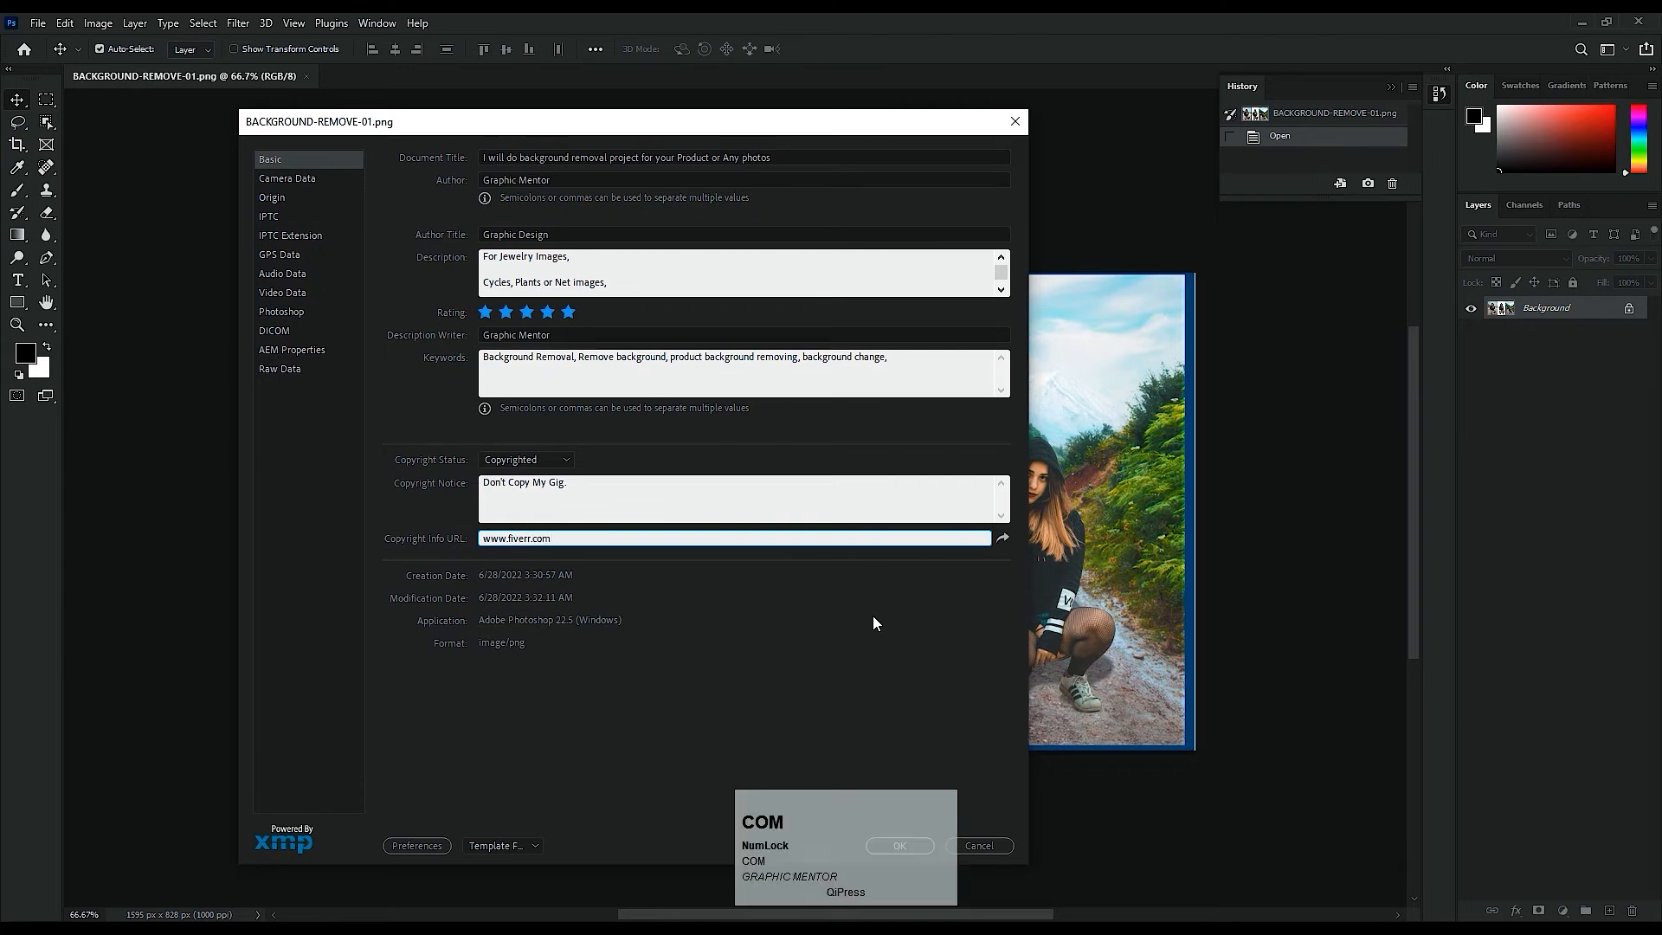
{"action": "type", "text": "/"}
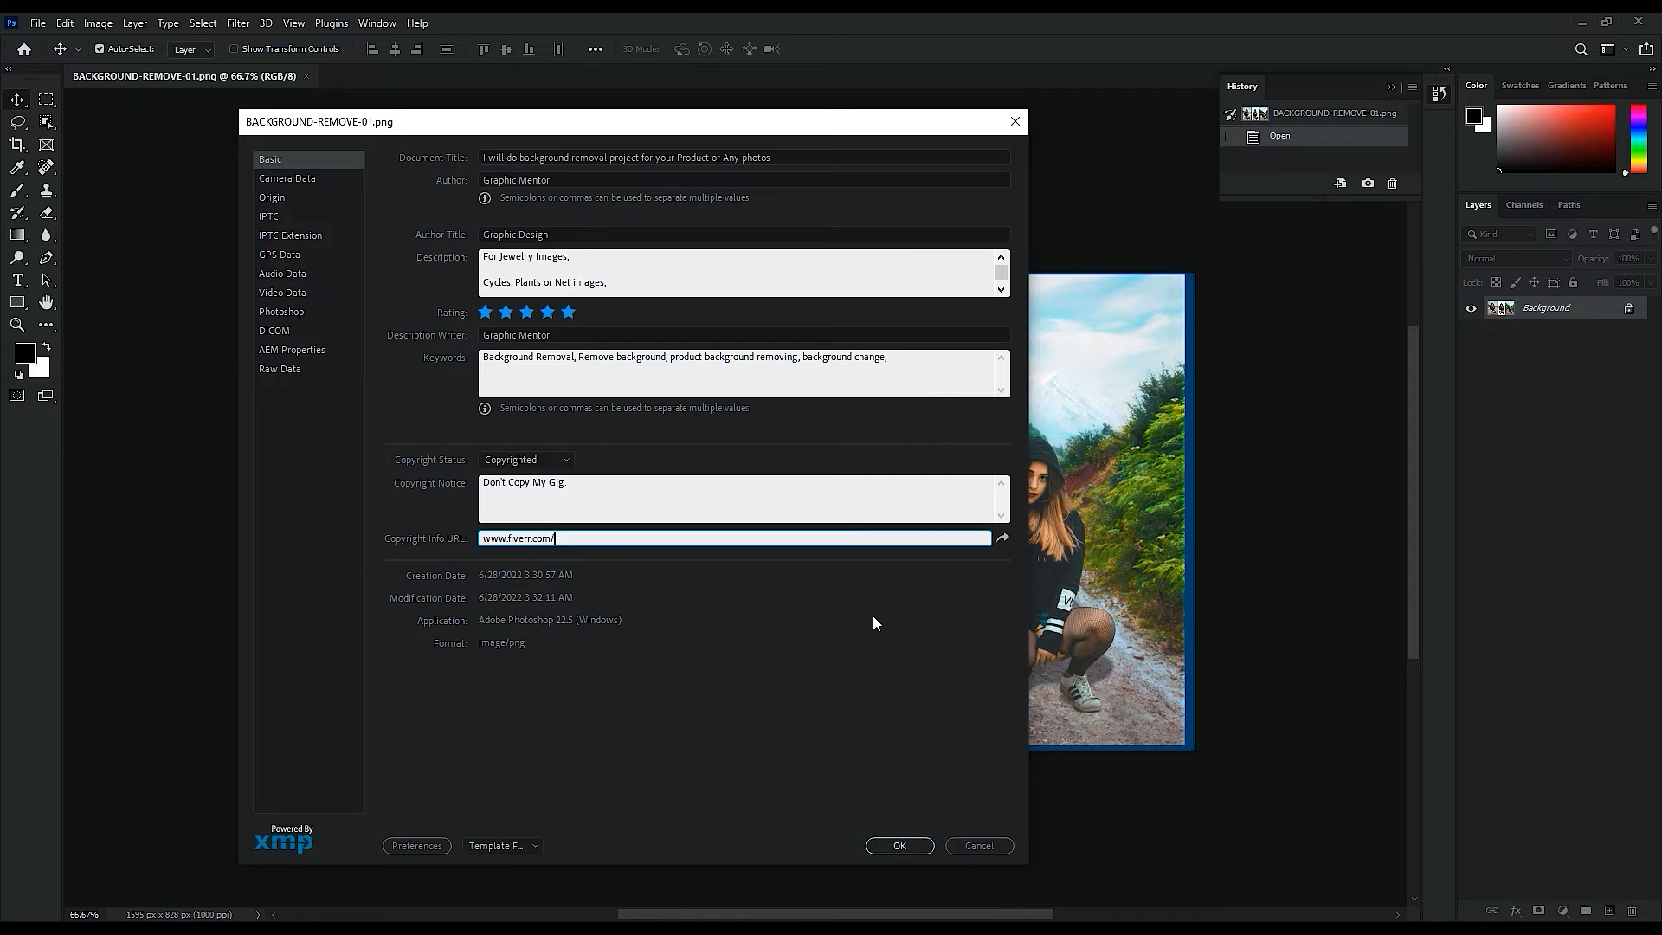
{"action": "type", "text": "graphi"}
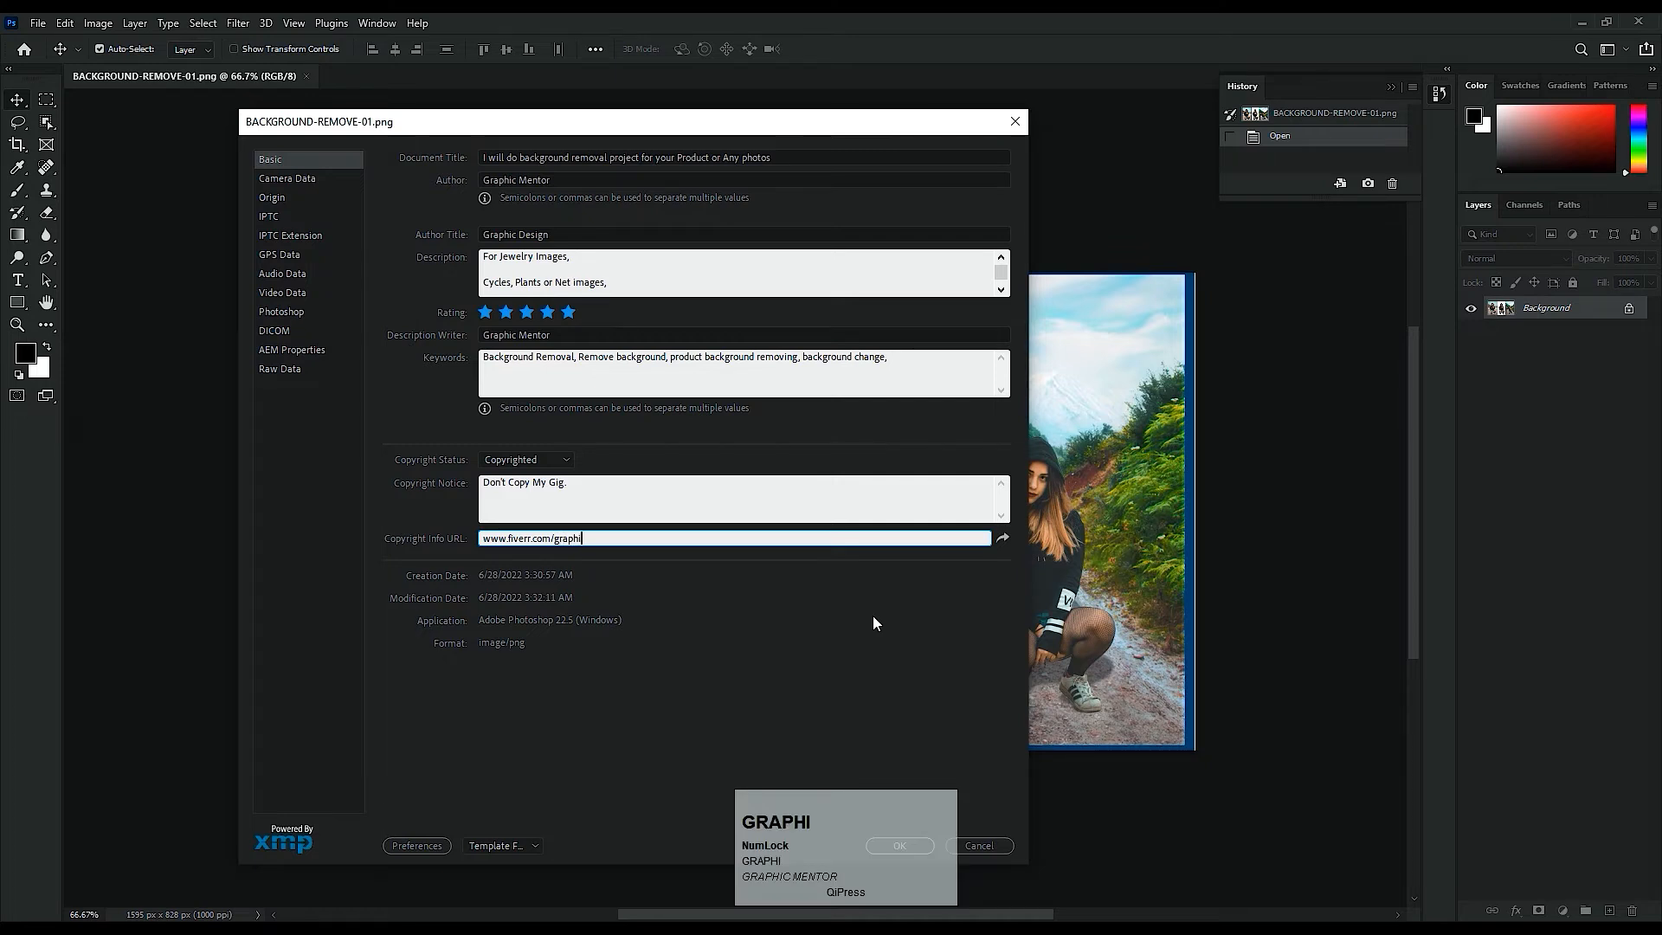
{"action": "type", "text": "c mentor"}
{"action": "left_click", "coordinate": [848, 727]}
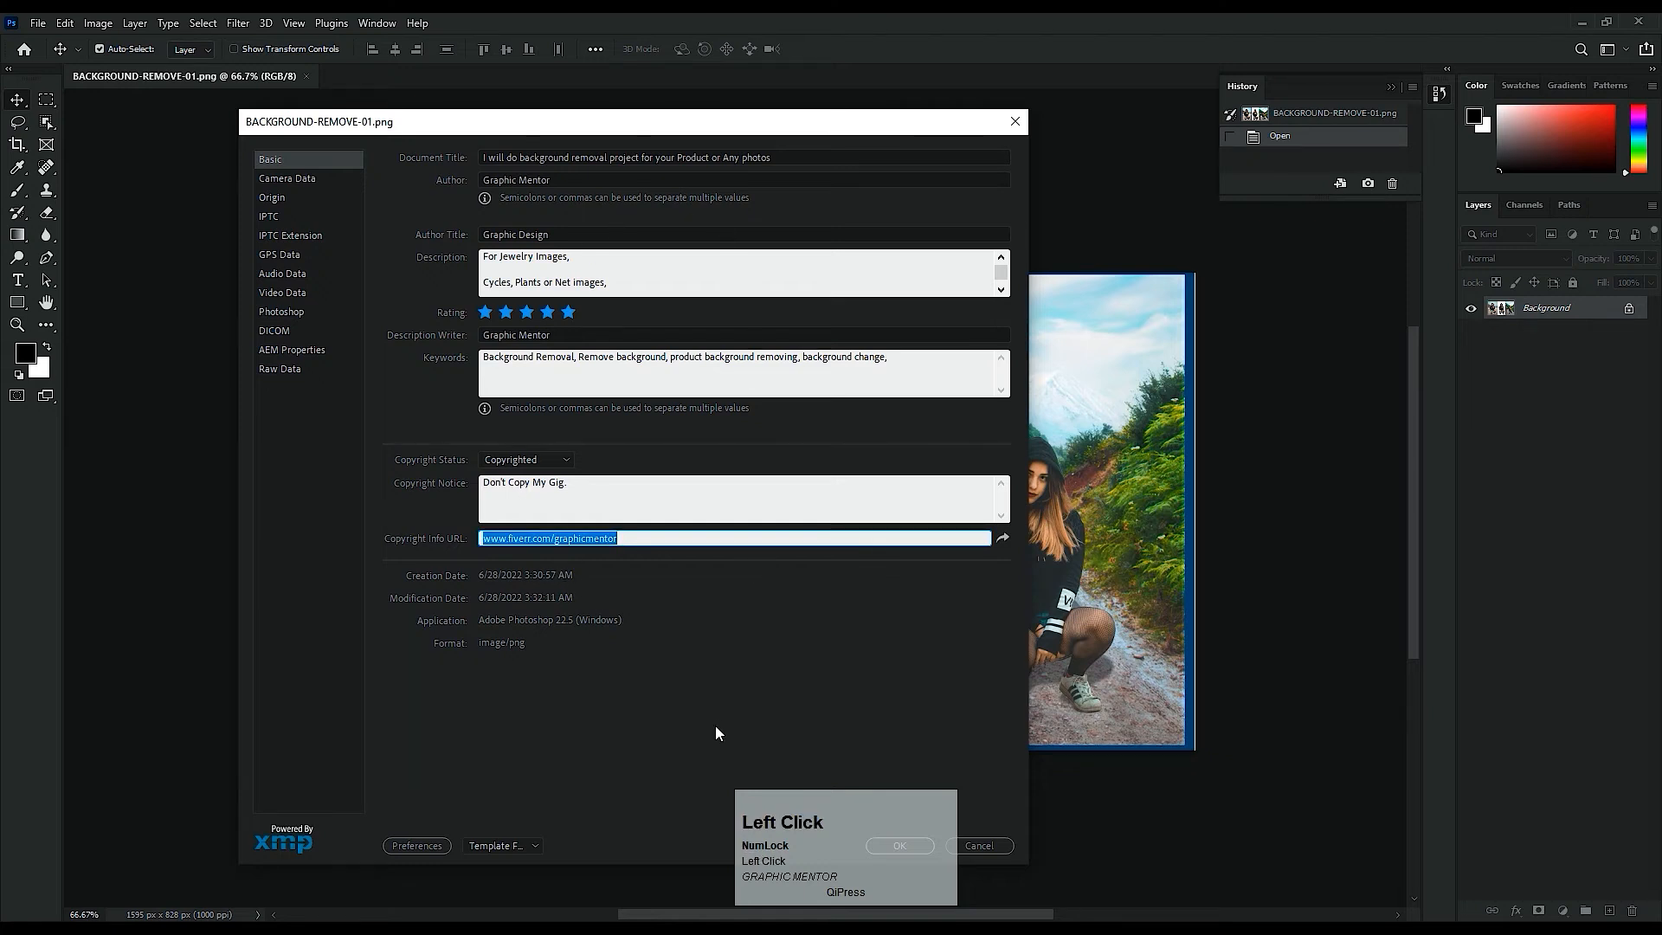
Step: Copy the document title from the Basic metadata into the Headline field of the Origin metadata
{"action": "left_click", "coordinate": [286, 176]}
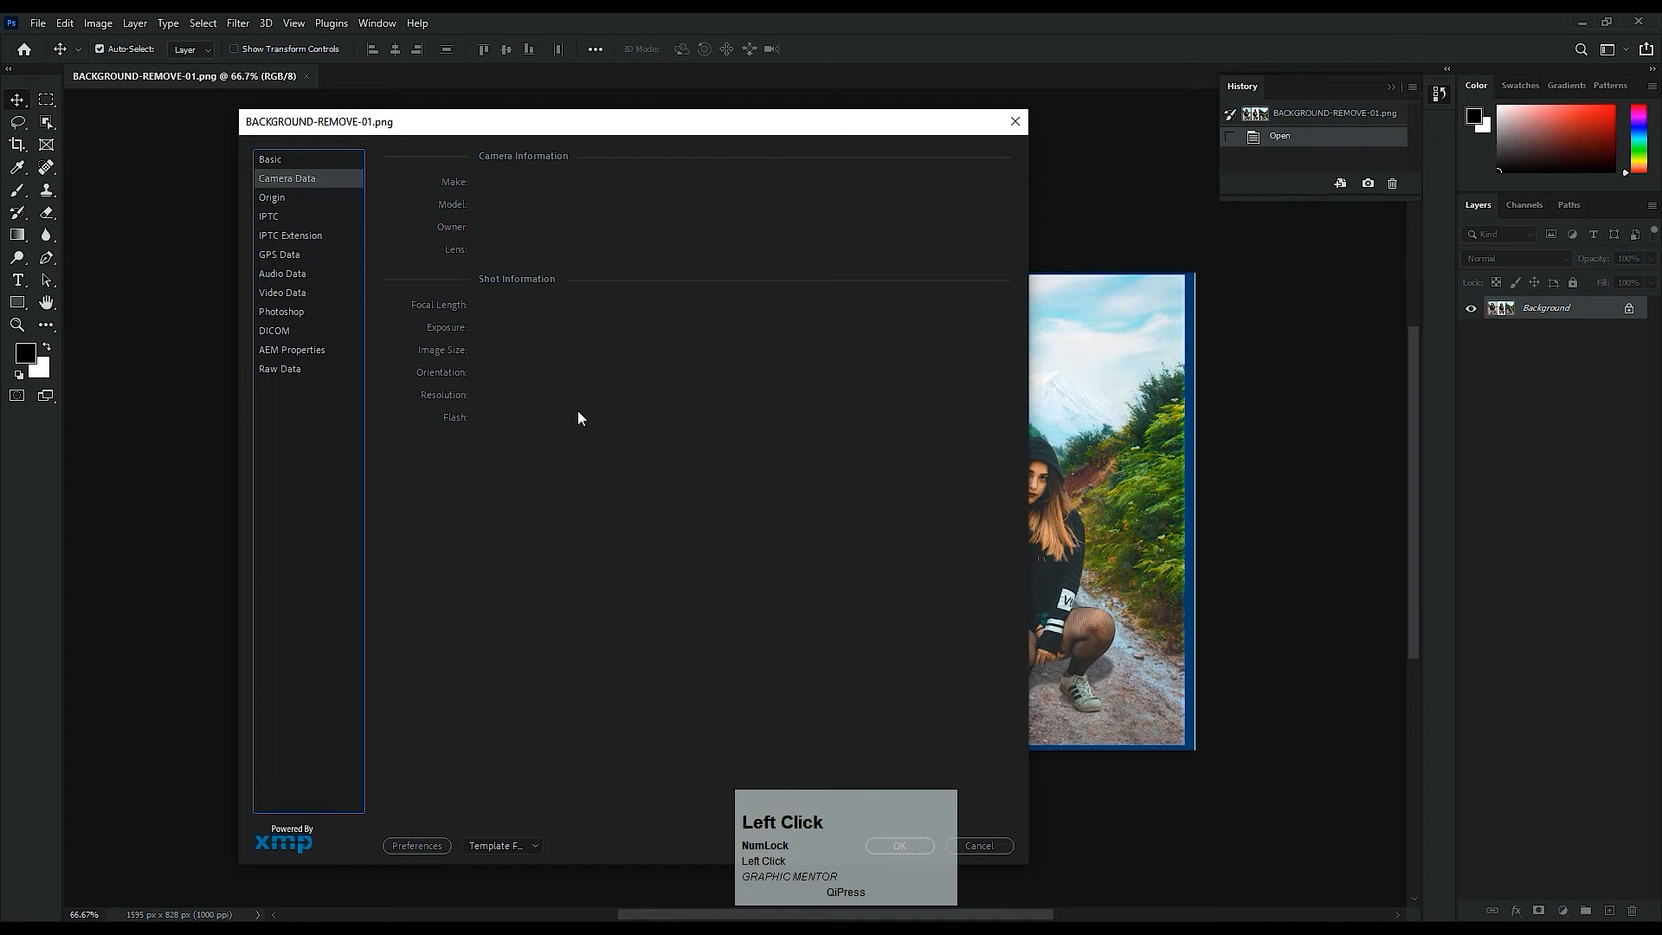
{"action": "left_click", "coordinate": [277, 201]}
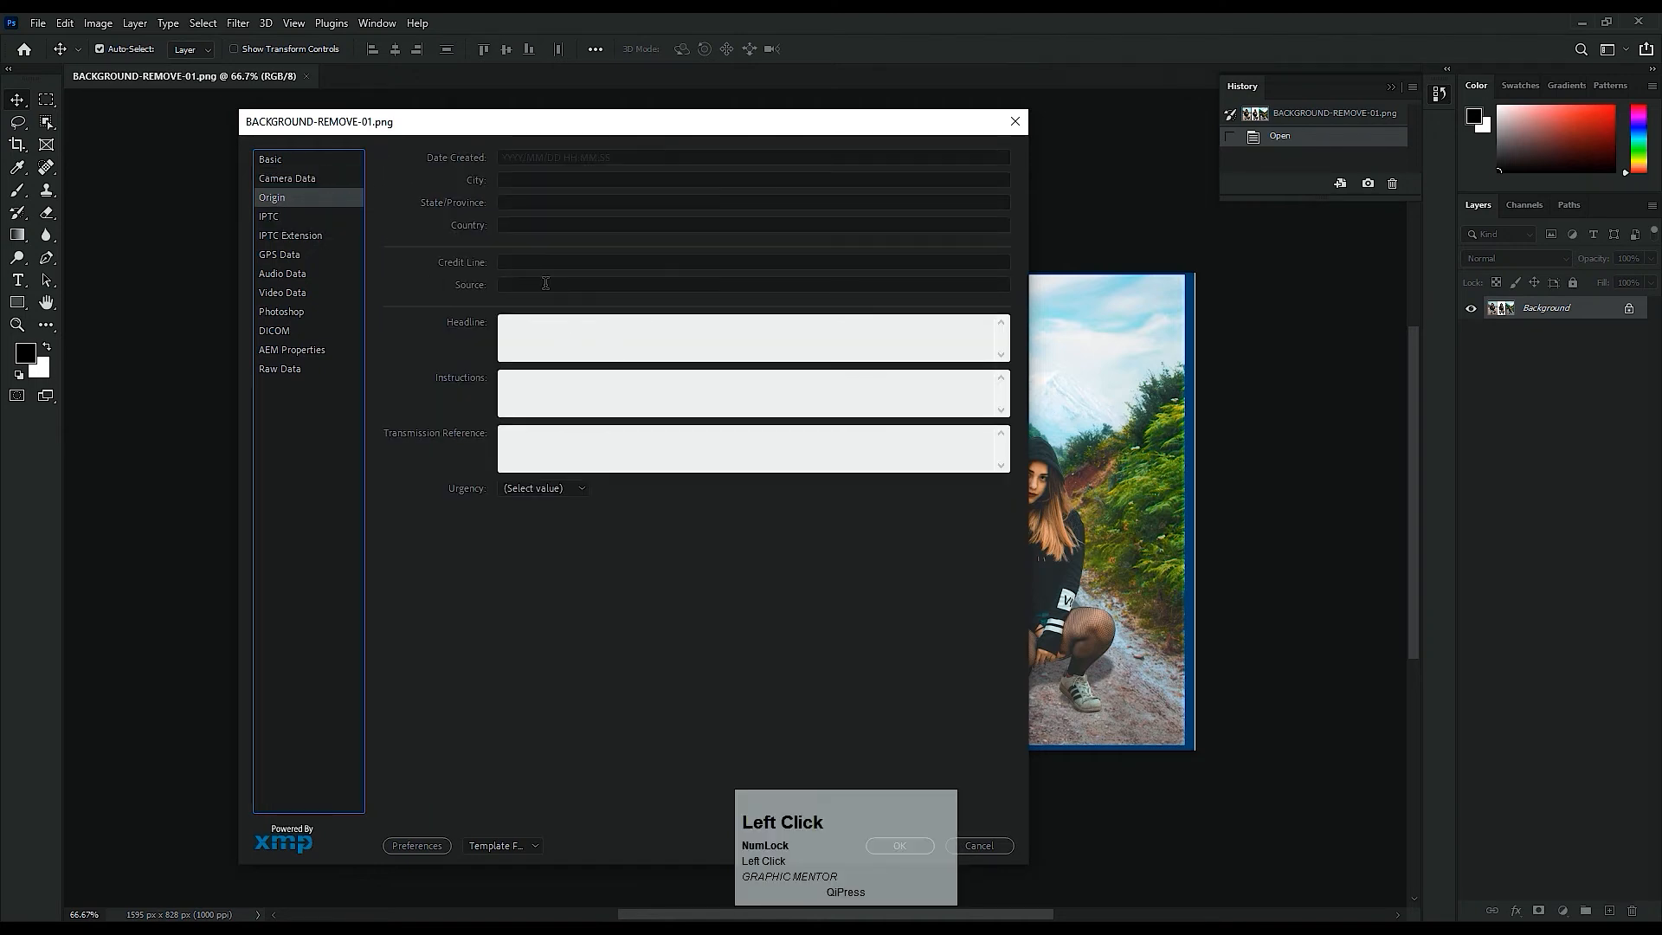
{"action": "left_click", "coordinate": [556, 322]}
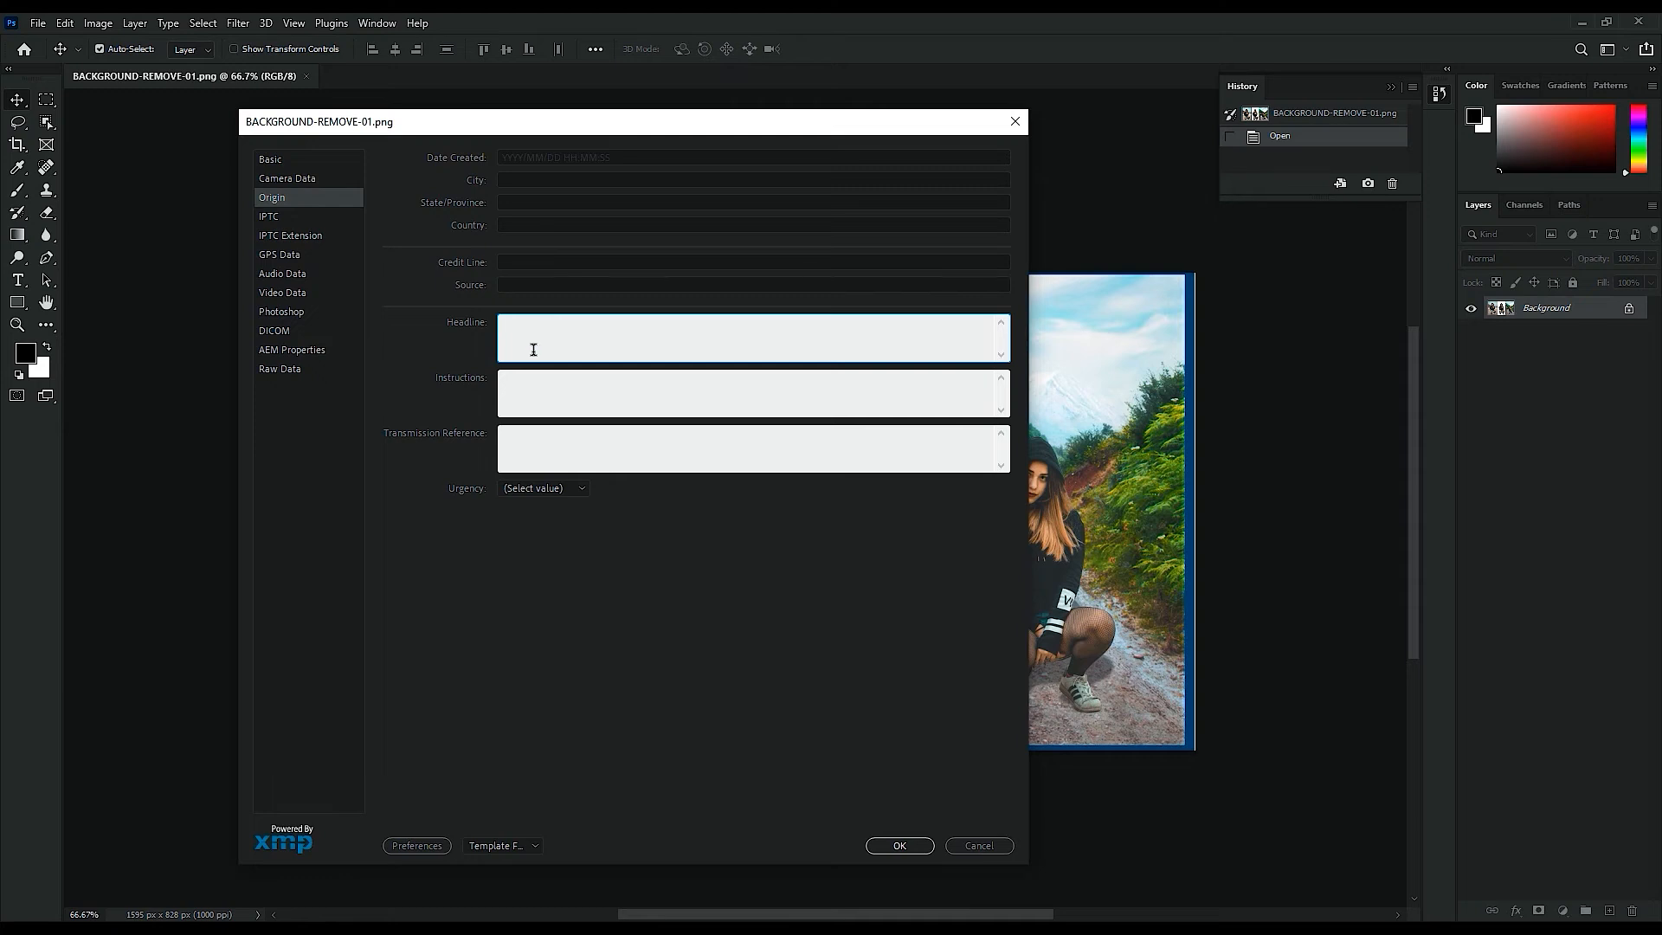
{"action": "left_click", "coordinate": [279, 154]}
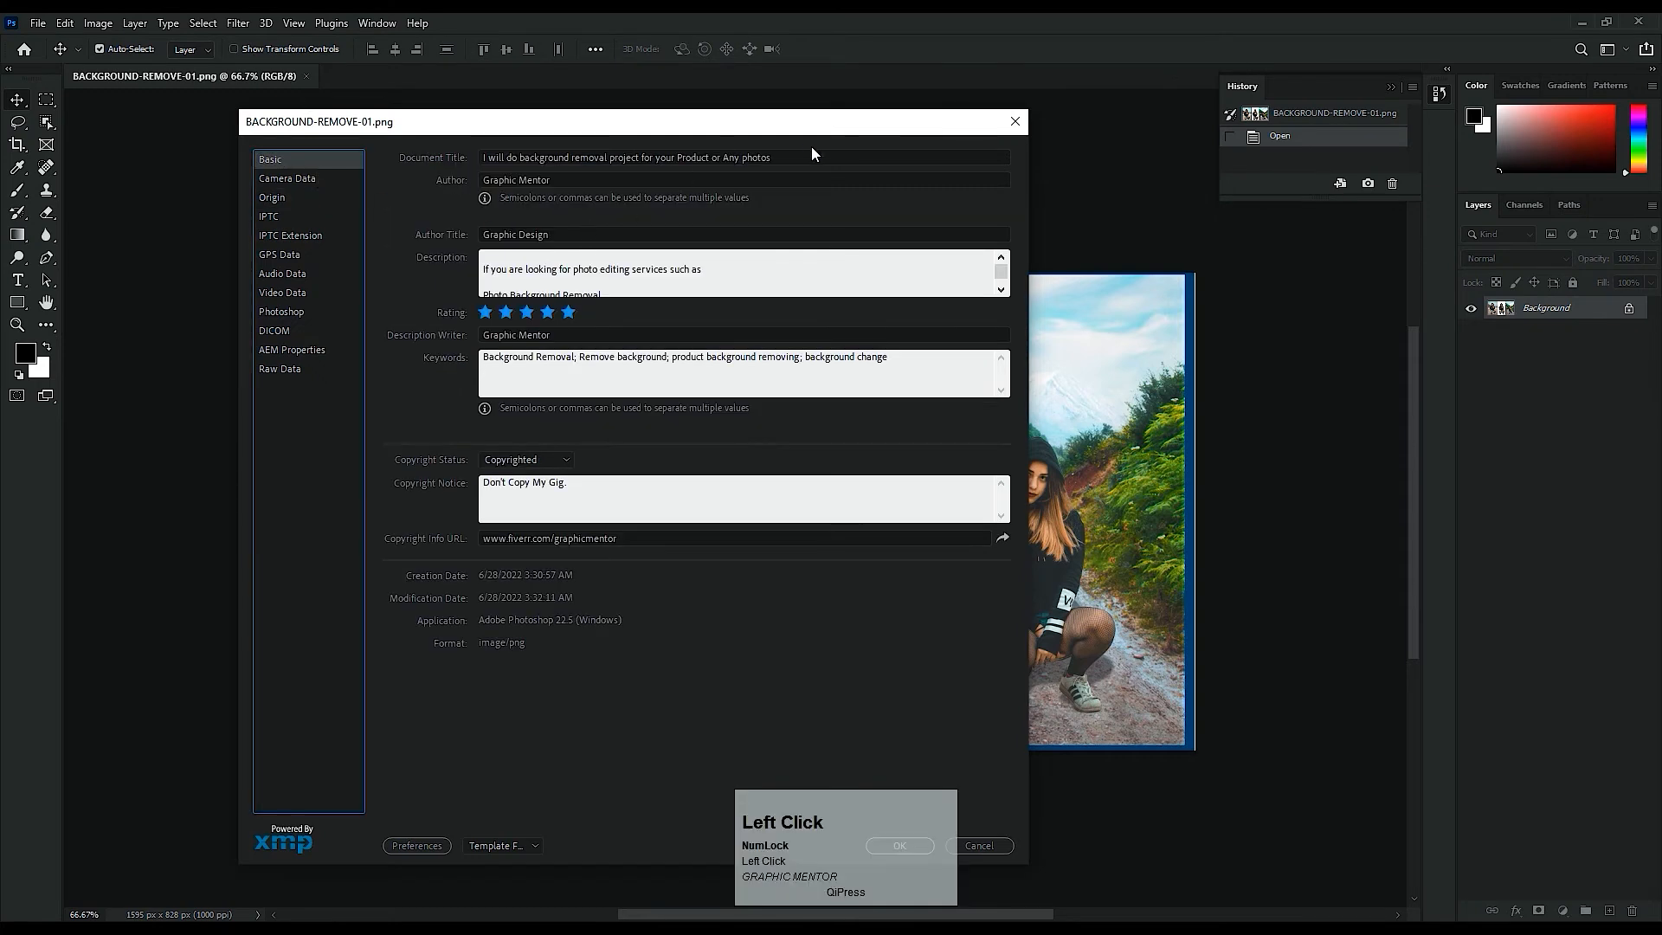
{"action": "left_click_drag", "start_coordinate": [800, 154], "coordinate": [471, 154]}
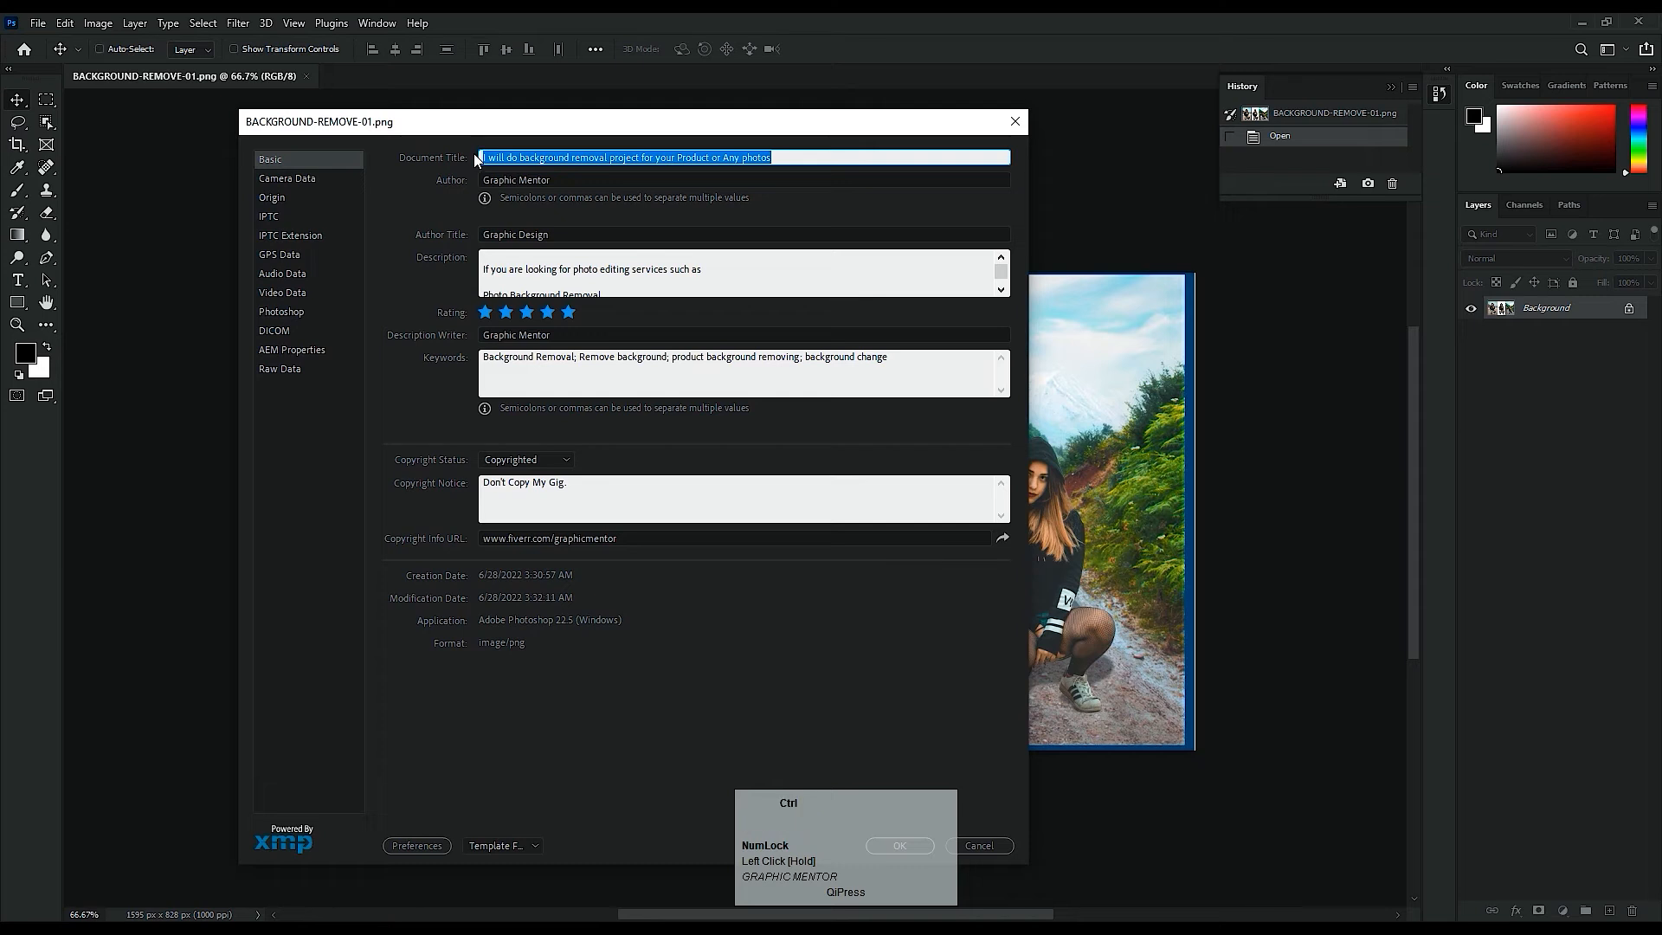
{"action": "key", "text": "ctrl+c"}
{"action": "left_click", "coordinate": [336, 177]}
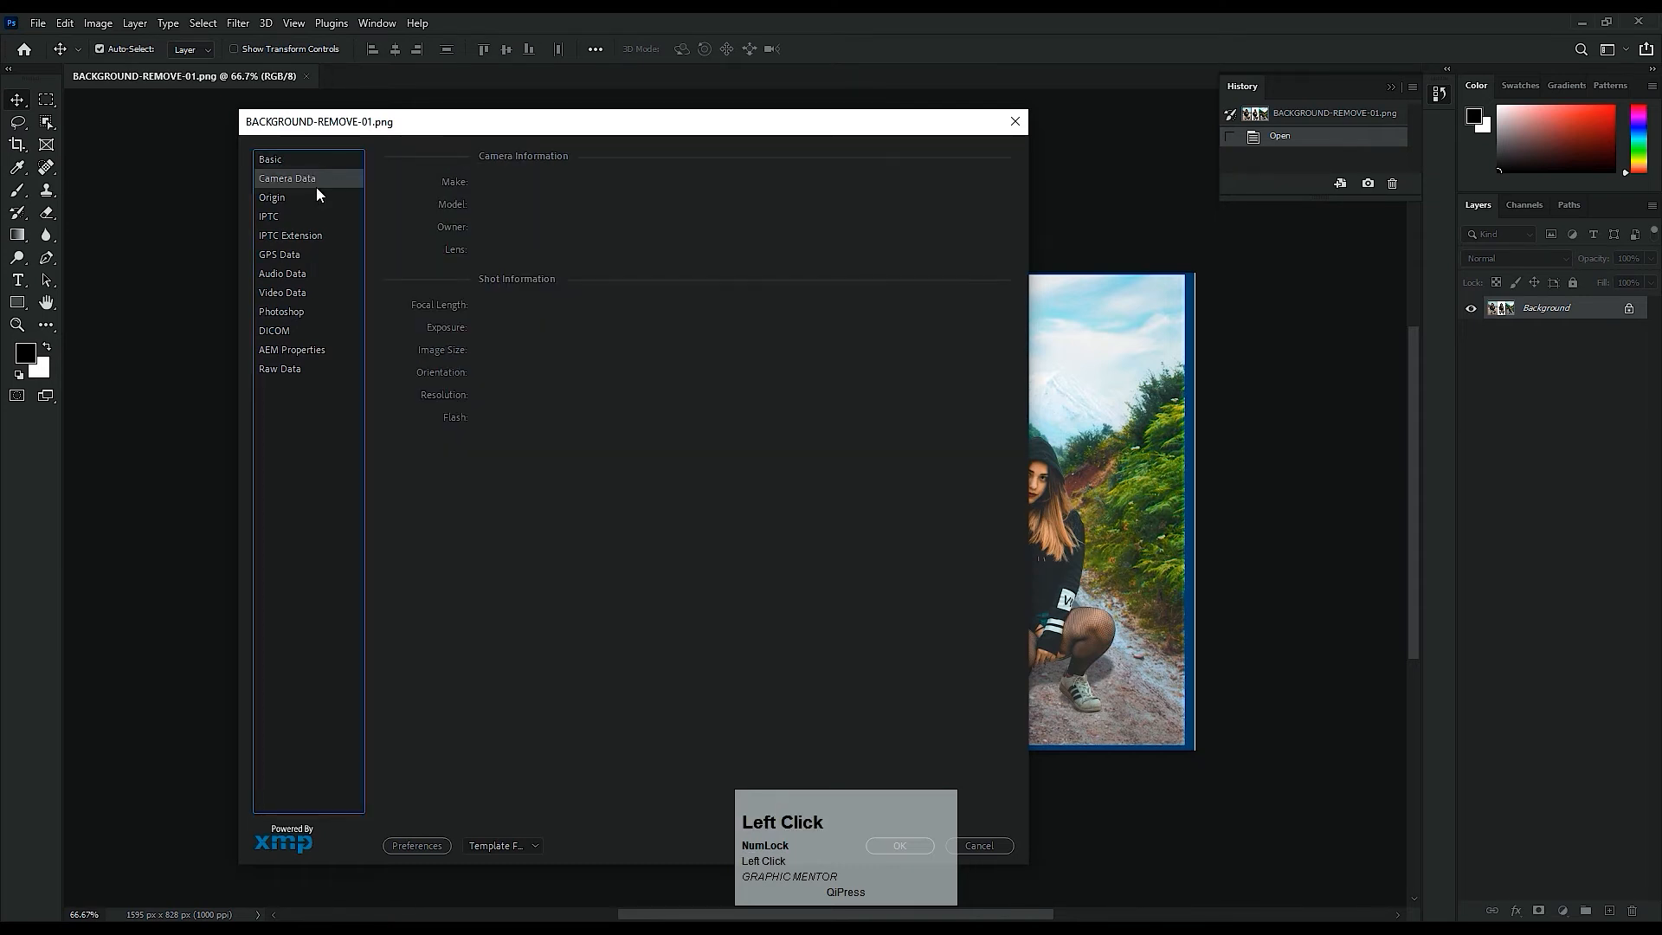
{"action": "left_click", "coordinate": [316, 197]}
{"action": "left_click", "coordinate": [597, 327]}
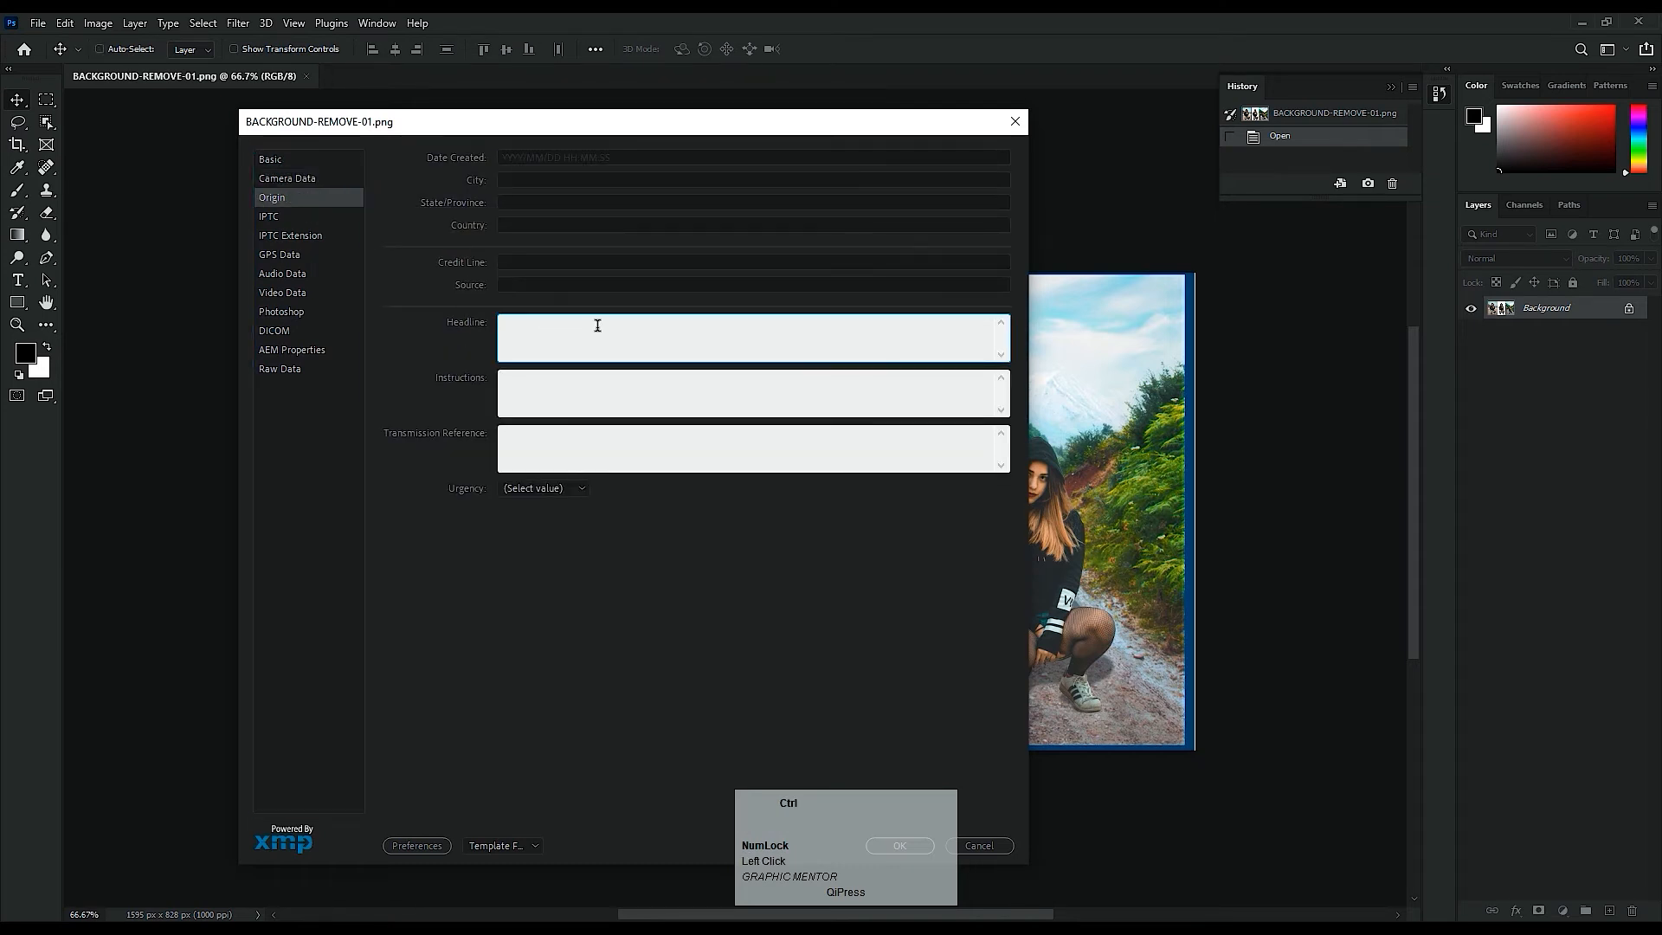
{"action": "key", "text": "ctrl+v"}
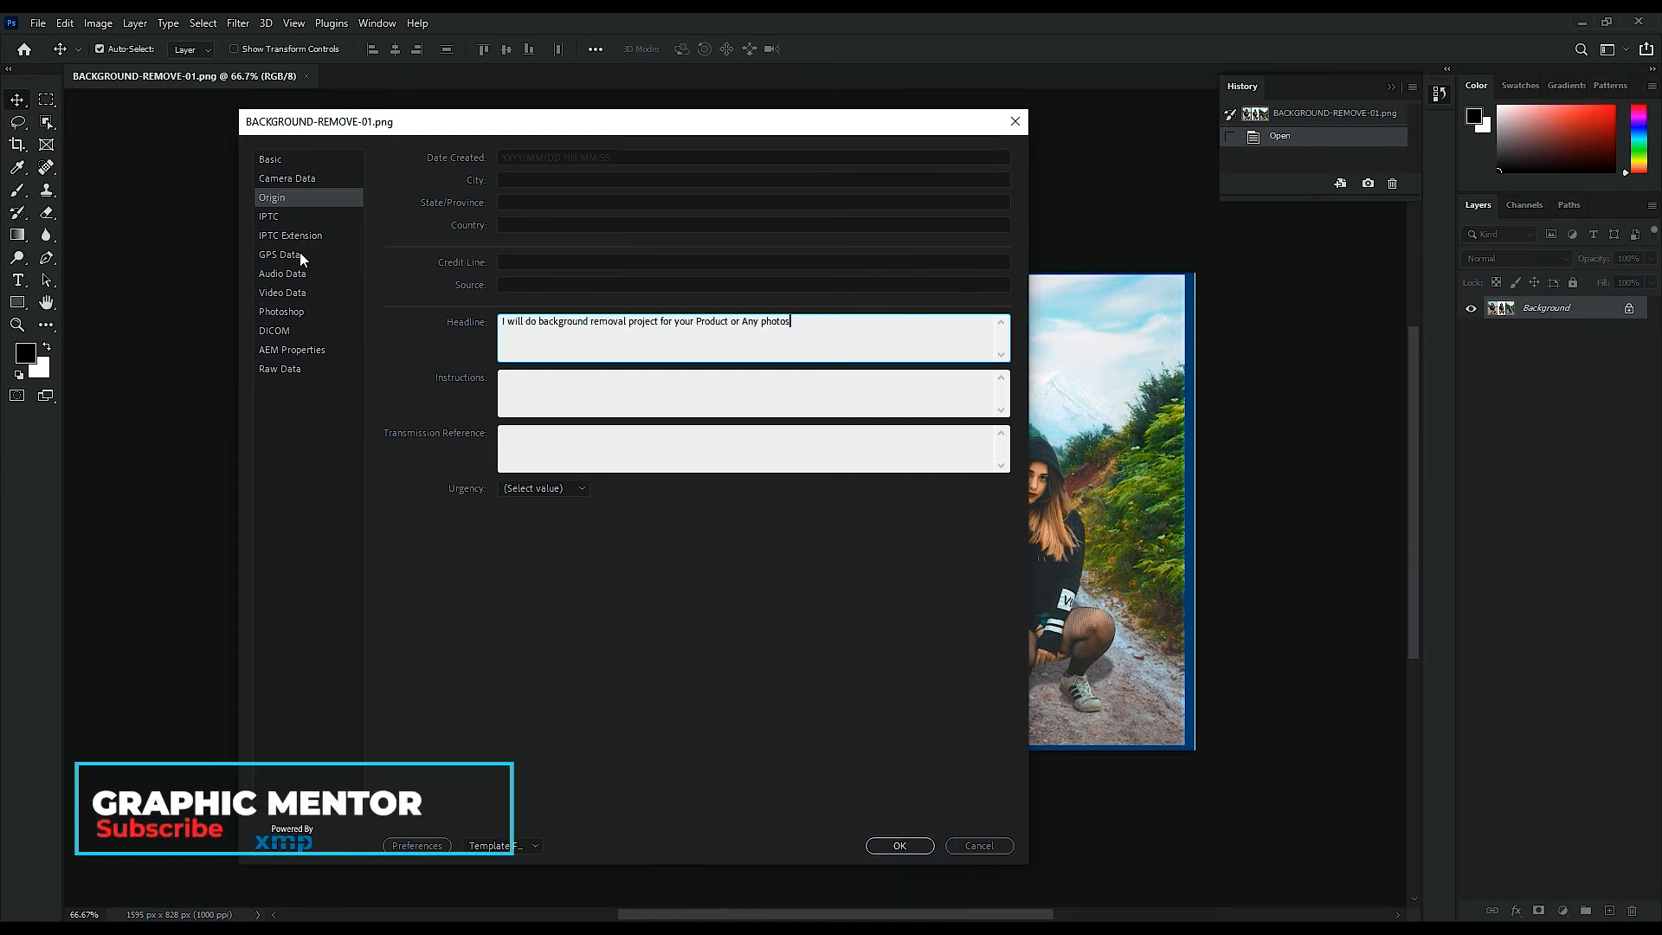
Step: Export the metadata as the template BACKGROUND-REMOVE-01.xmp to the Desktop and apply the file info to the image
{"action": "left_click", "coordinate": [285, 158]}
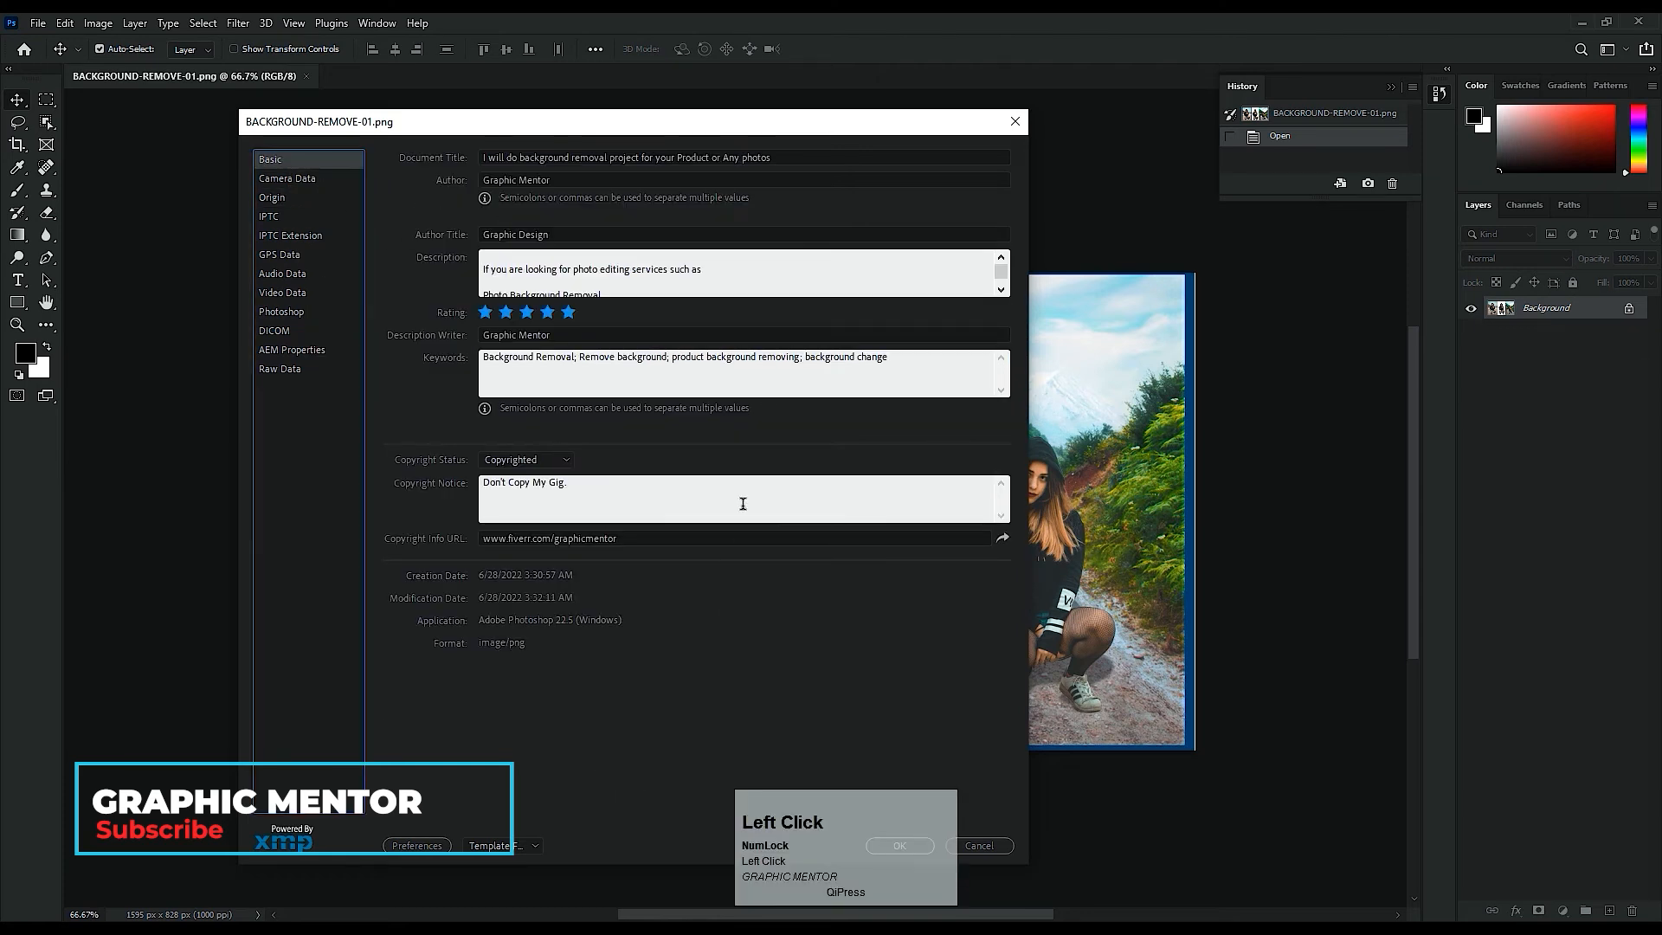
{"action": "left_click", "coordinate": [499, 846]}
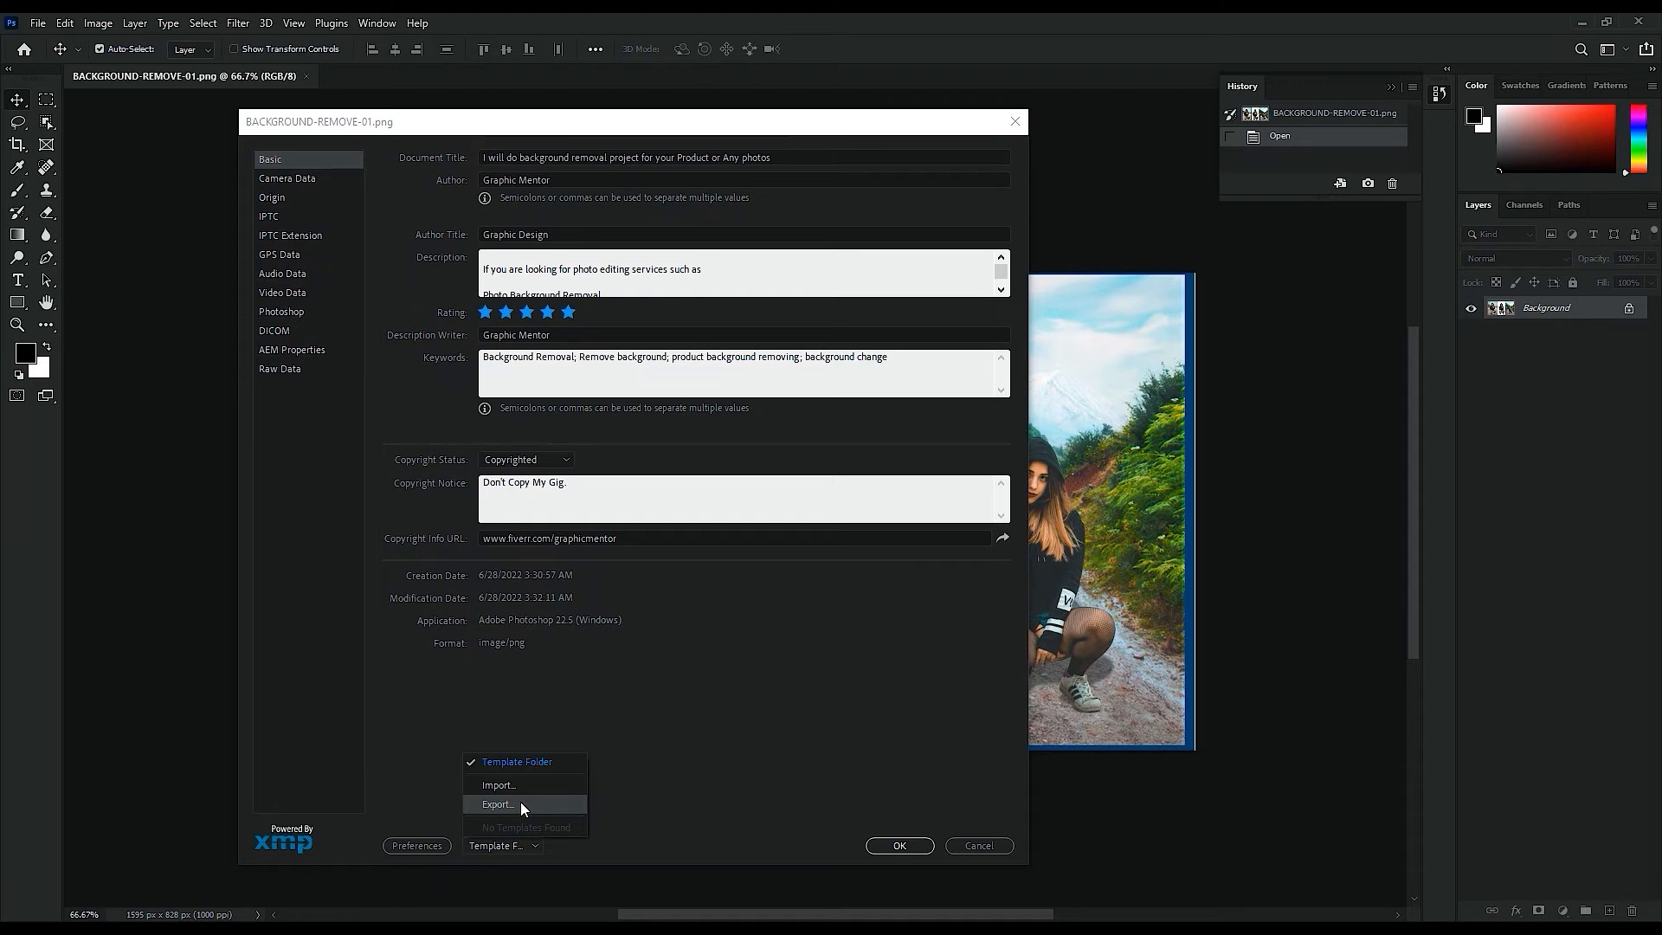
{"action": "left_click", "coordinate": [522, 805]}
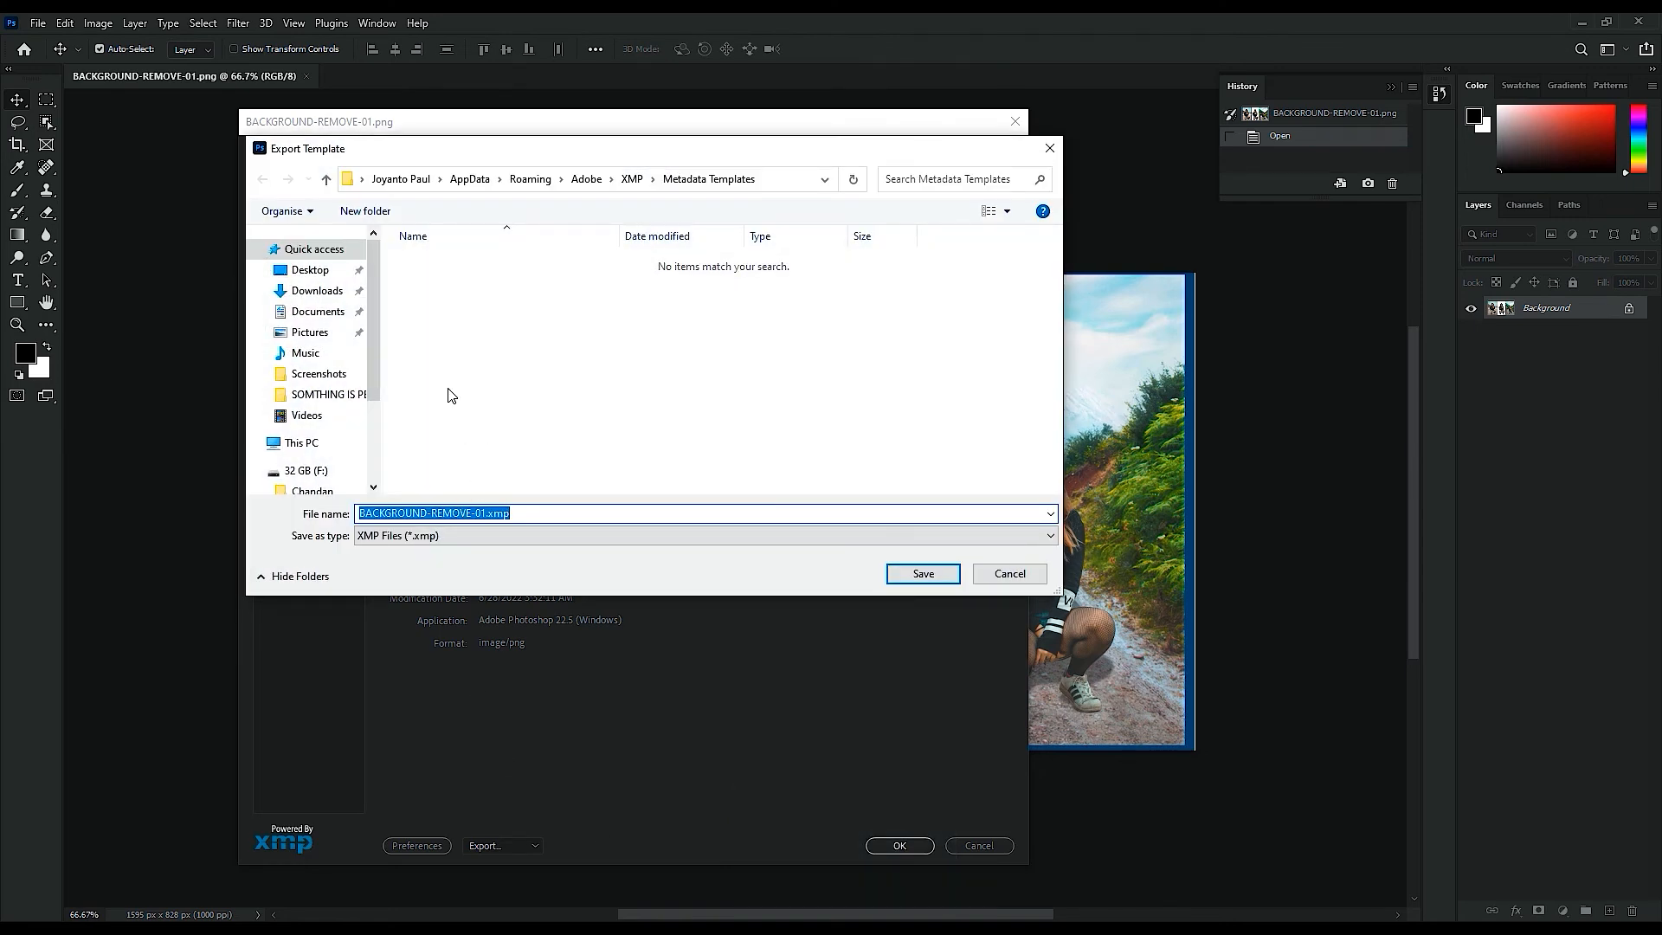
{"action": "left_click", "coordinate": [311, 270]}
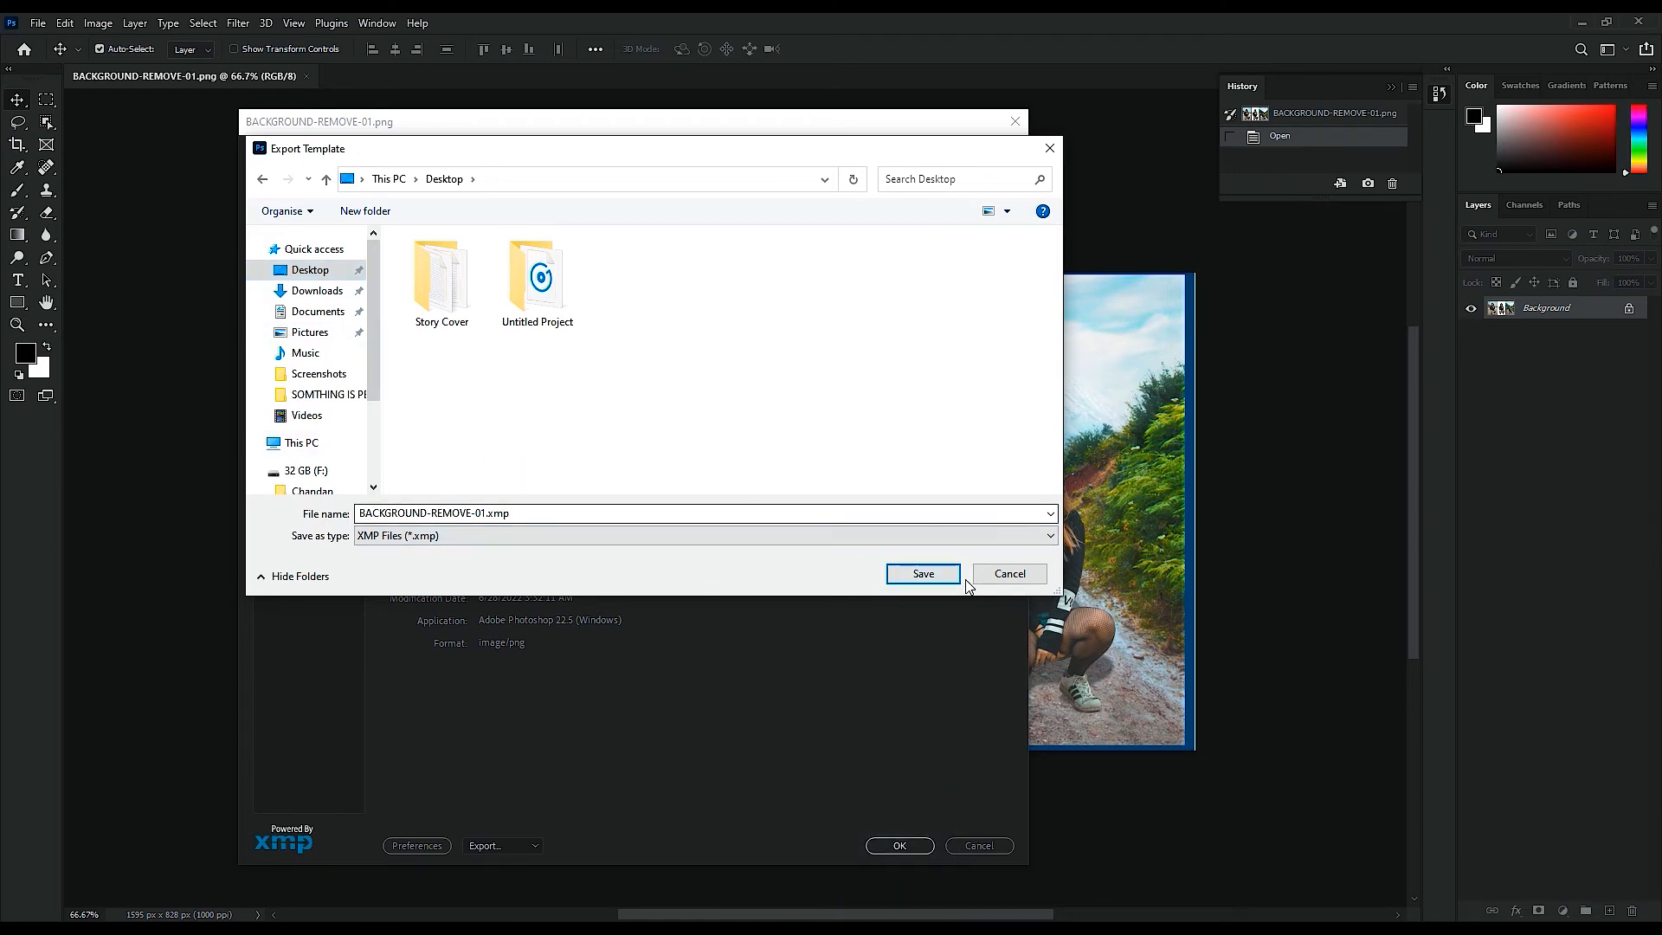
{"action": "left_click", "coordinate": [943, 575]}
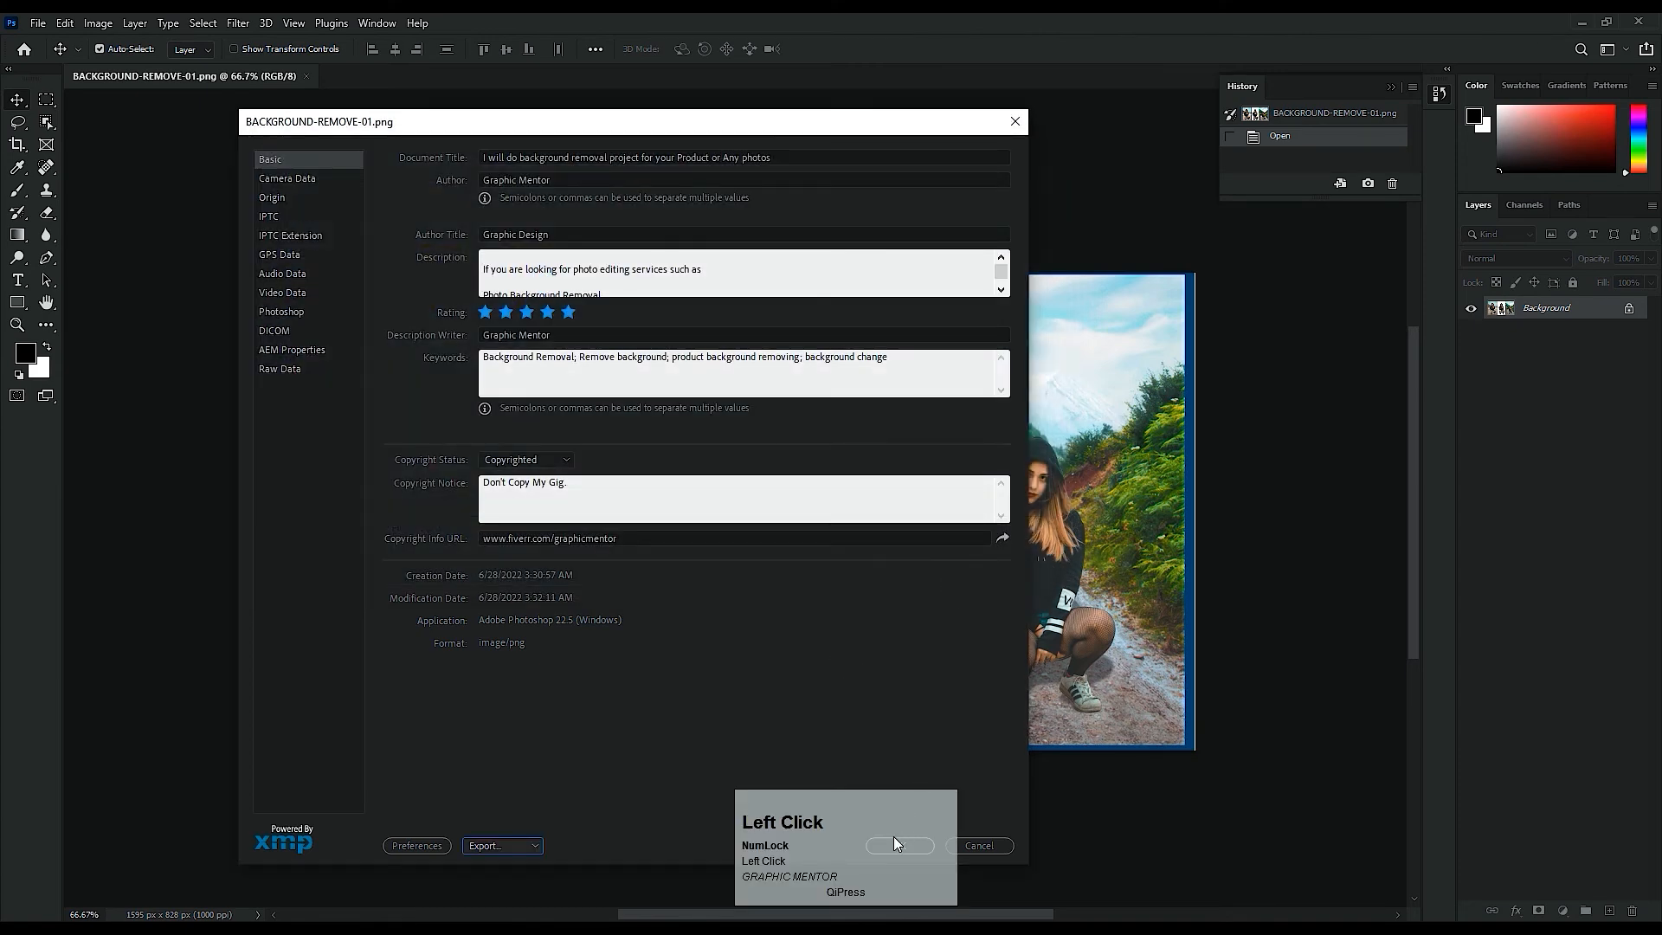
{"action": "left_click", "coordinate": [892, 843]}
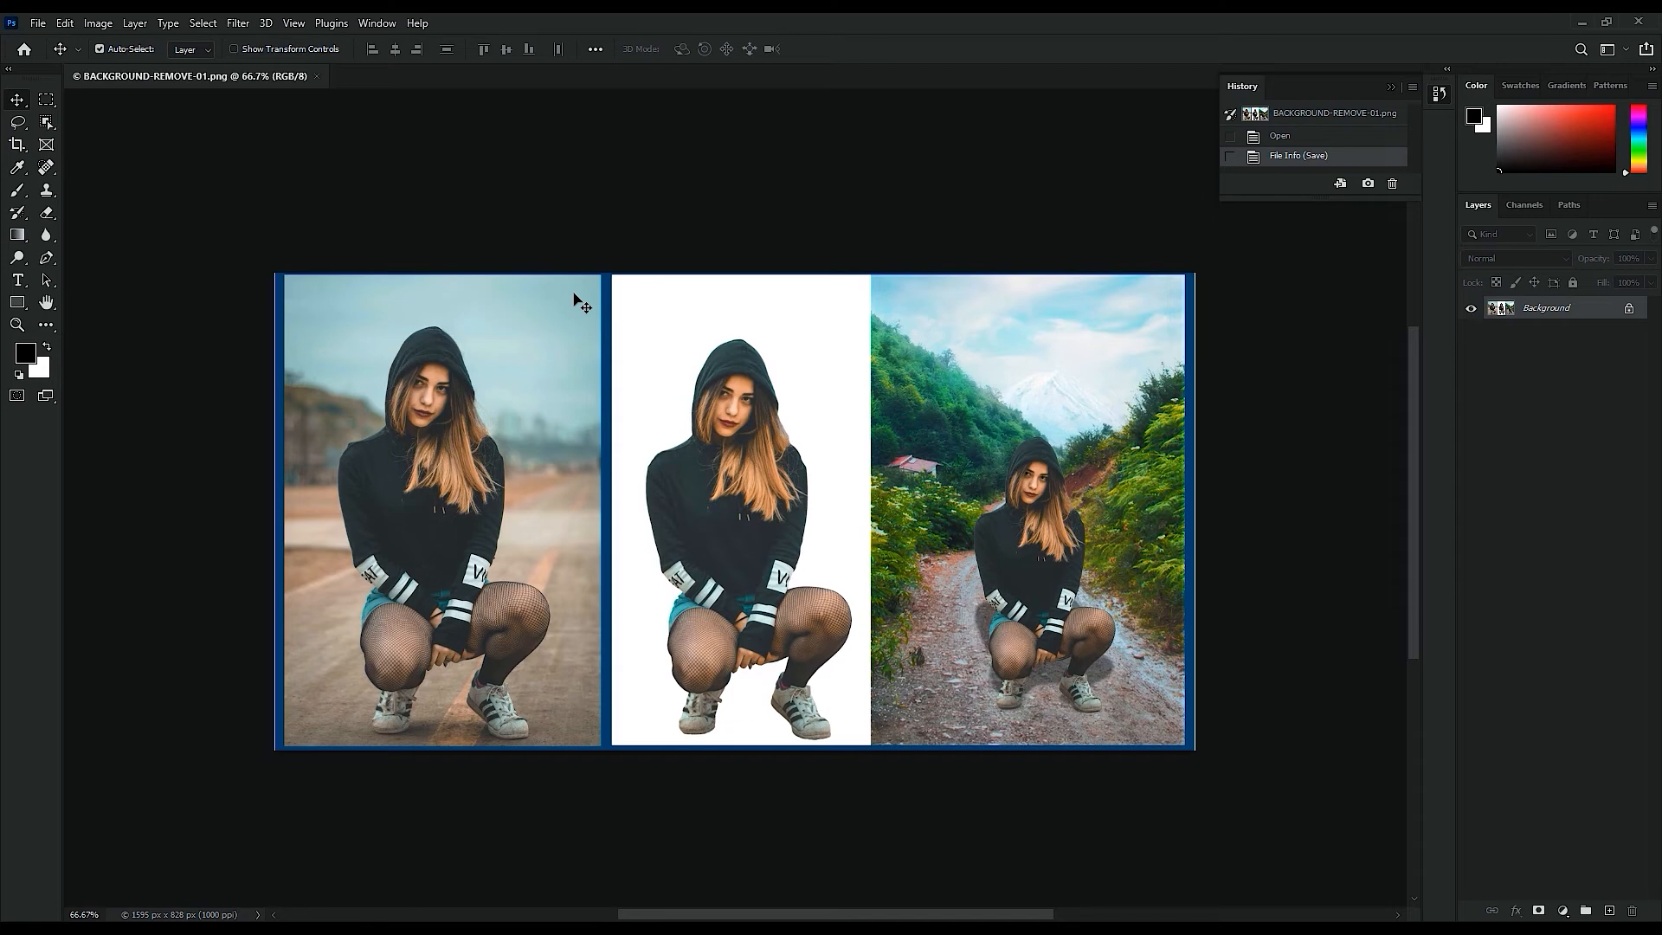
Step: Set up a Save for Web export of the image as a progressive JPEG with Maximum quality 100
{"action": "key", "text": "ctrl"}
{"action": "key", "text": "alt"}
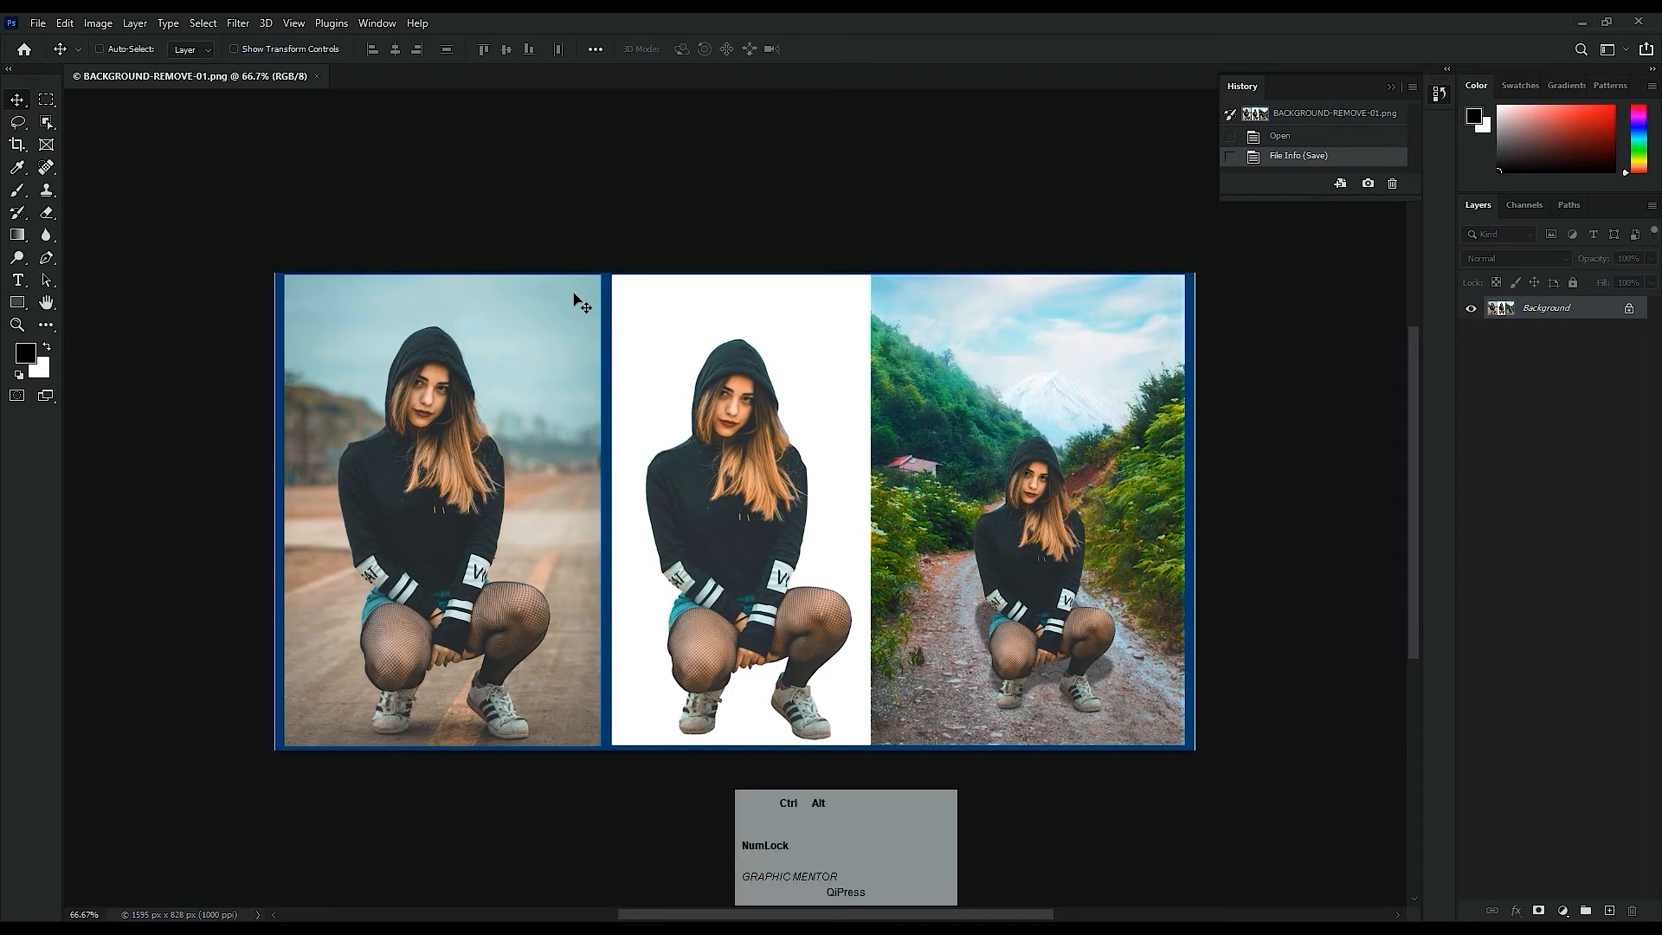
{"action": "key", "text": "ctrl+shift+alt+s"}
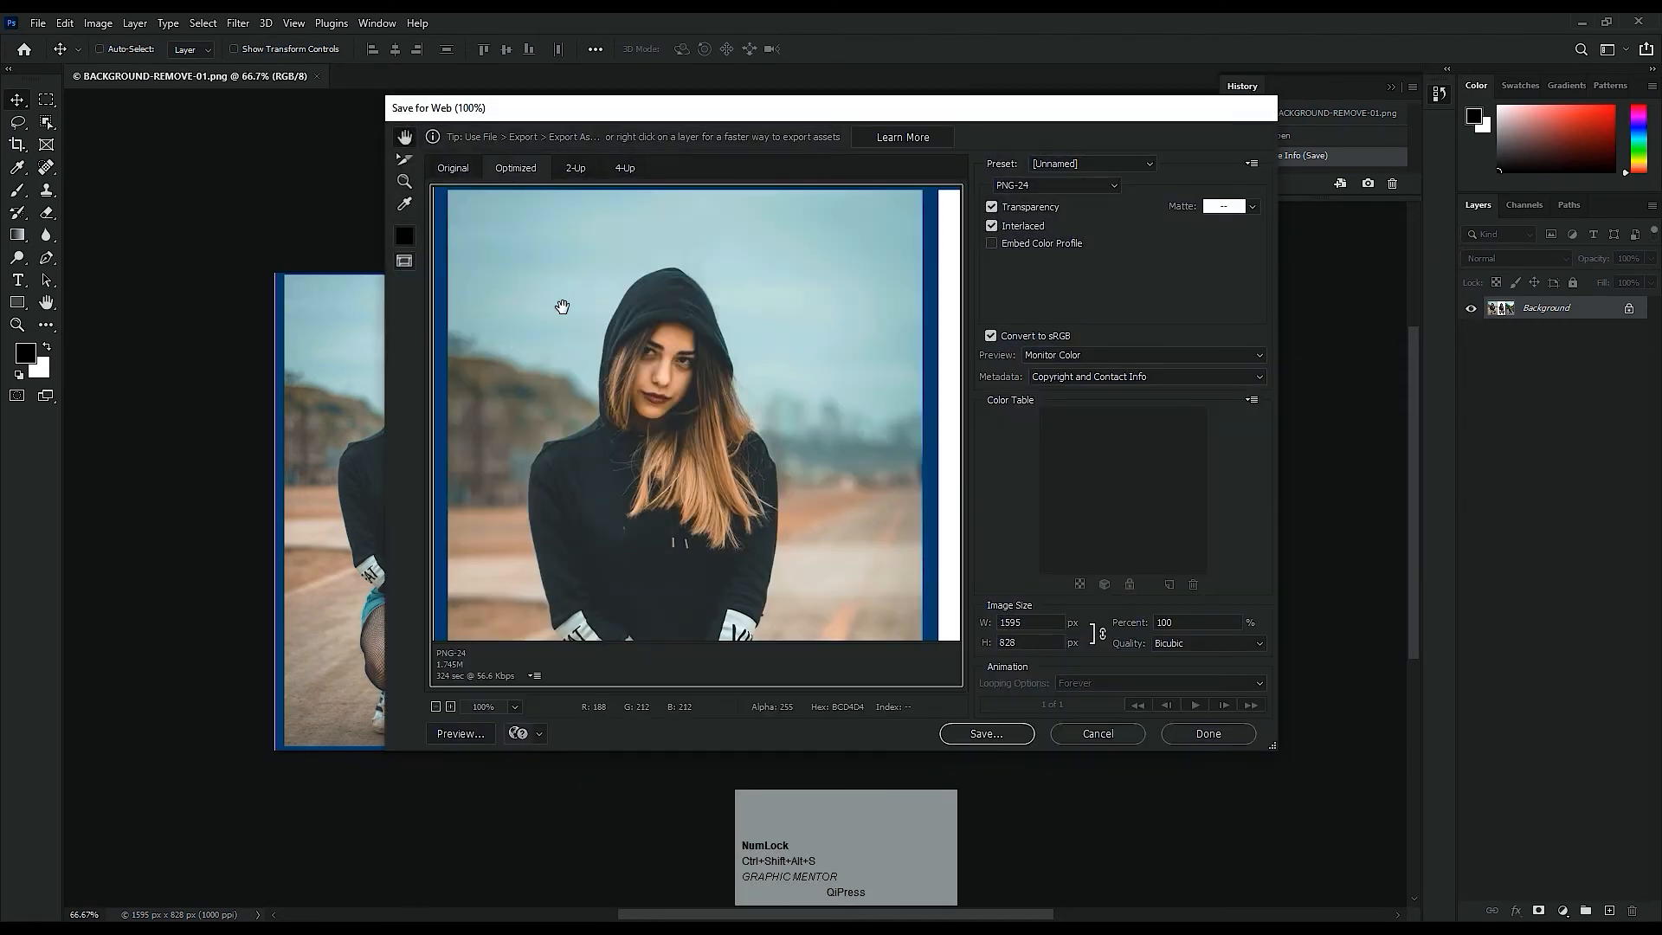
{"action": "left_click", "coordinate": [1057, 188]}
{"action": "left_click", "coordinate": [1041, 215]}
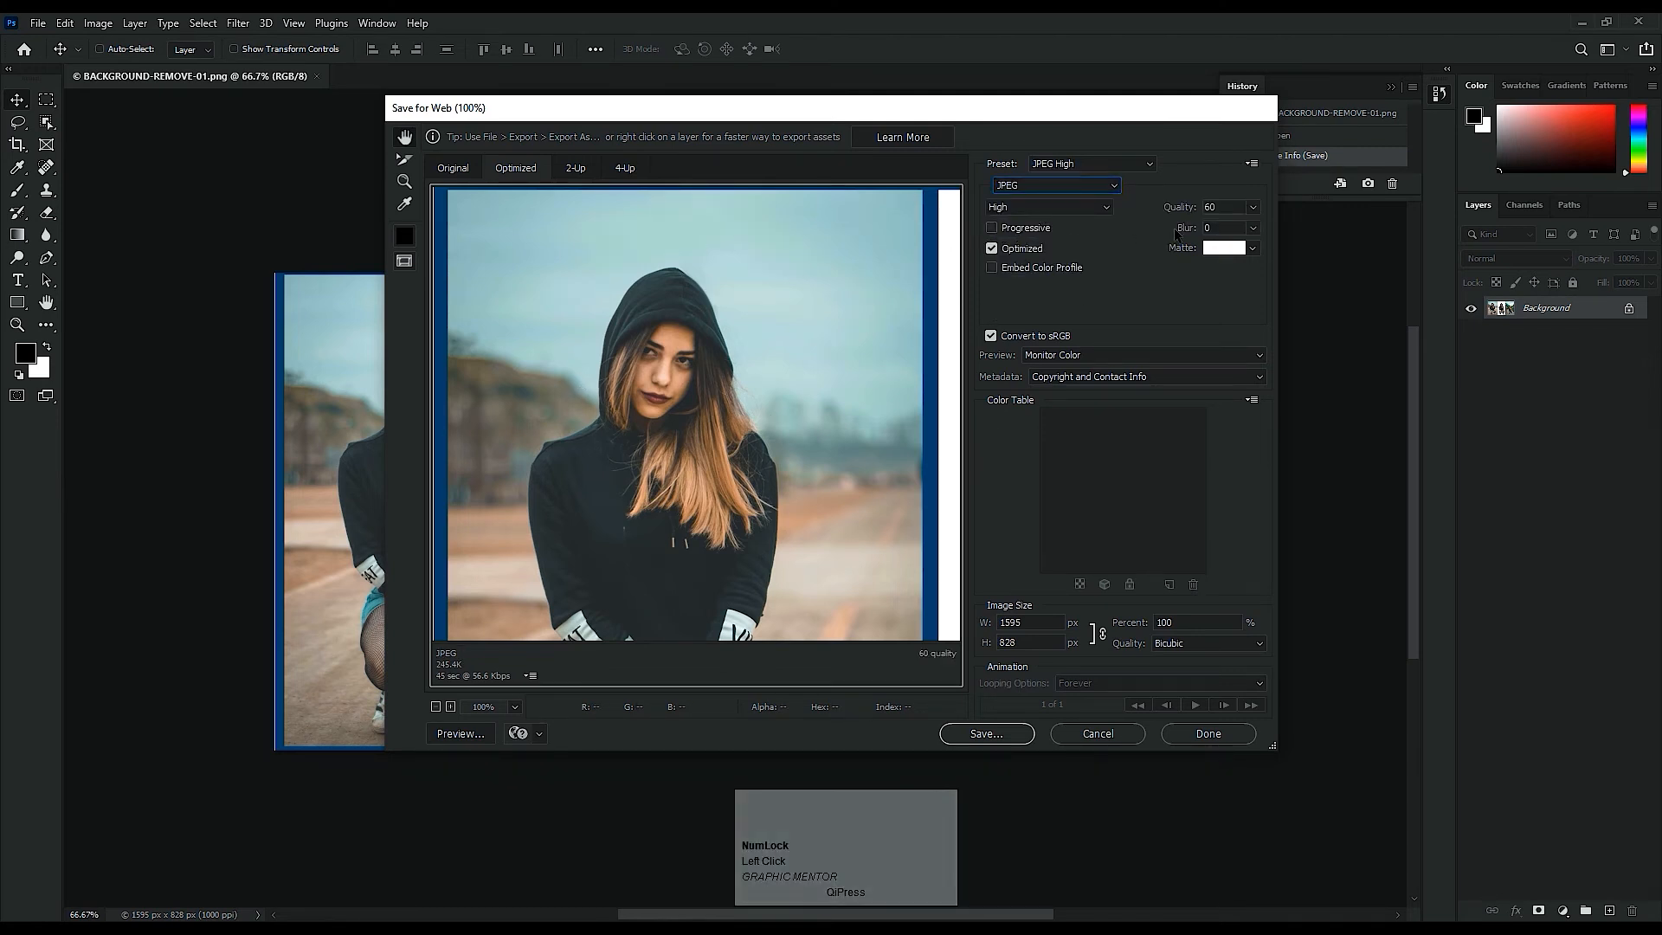
{"action": "left_click", "coordinate": [1253, 208]}
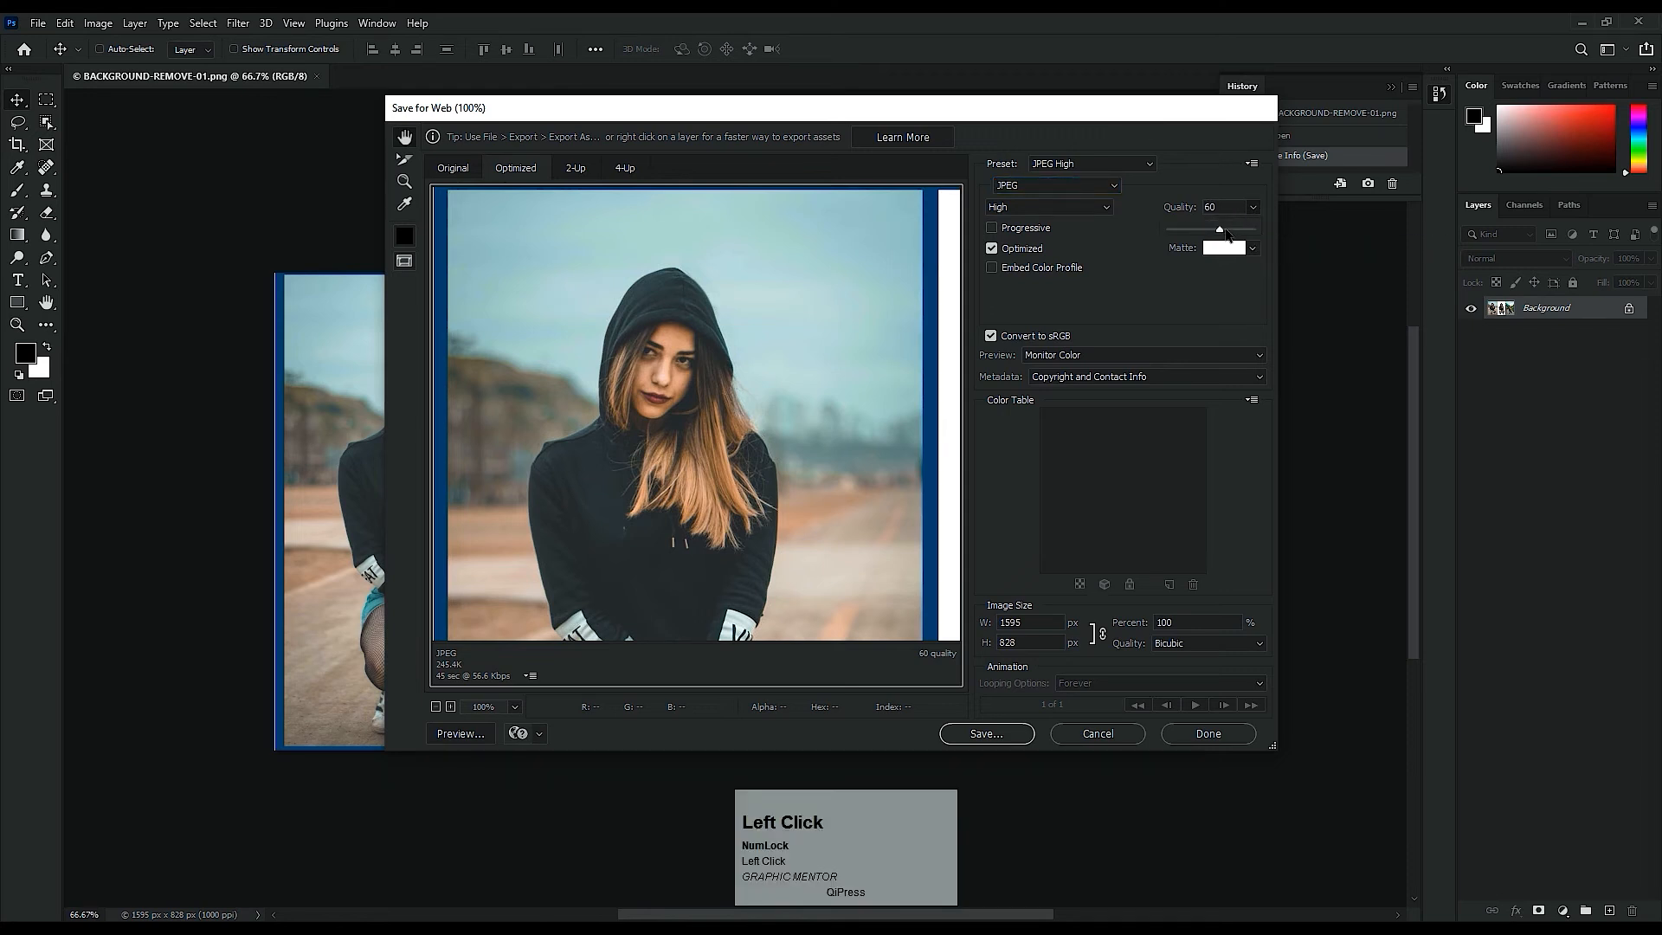
{"action": "left_click_drag", "start_coordinate": [1218, 228], "coordinate": [1259, 229]}
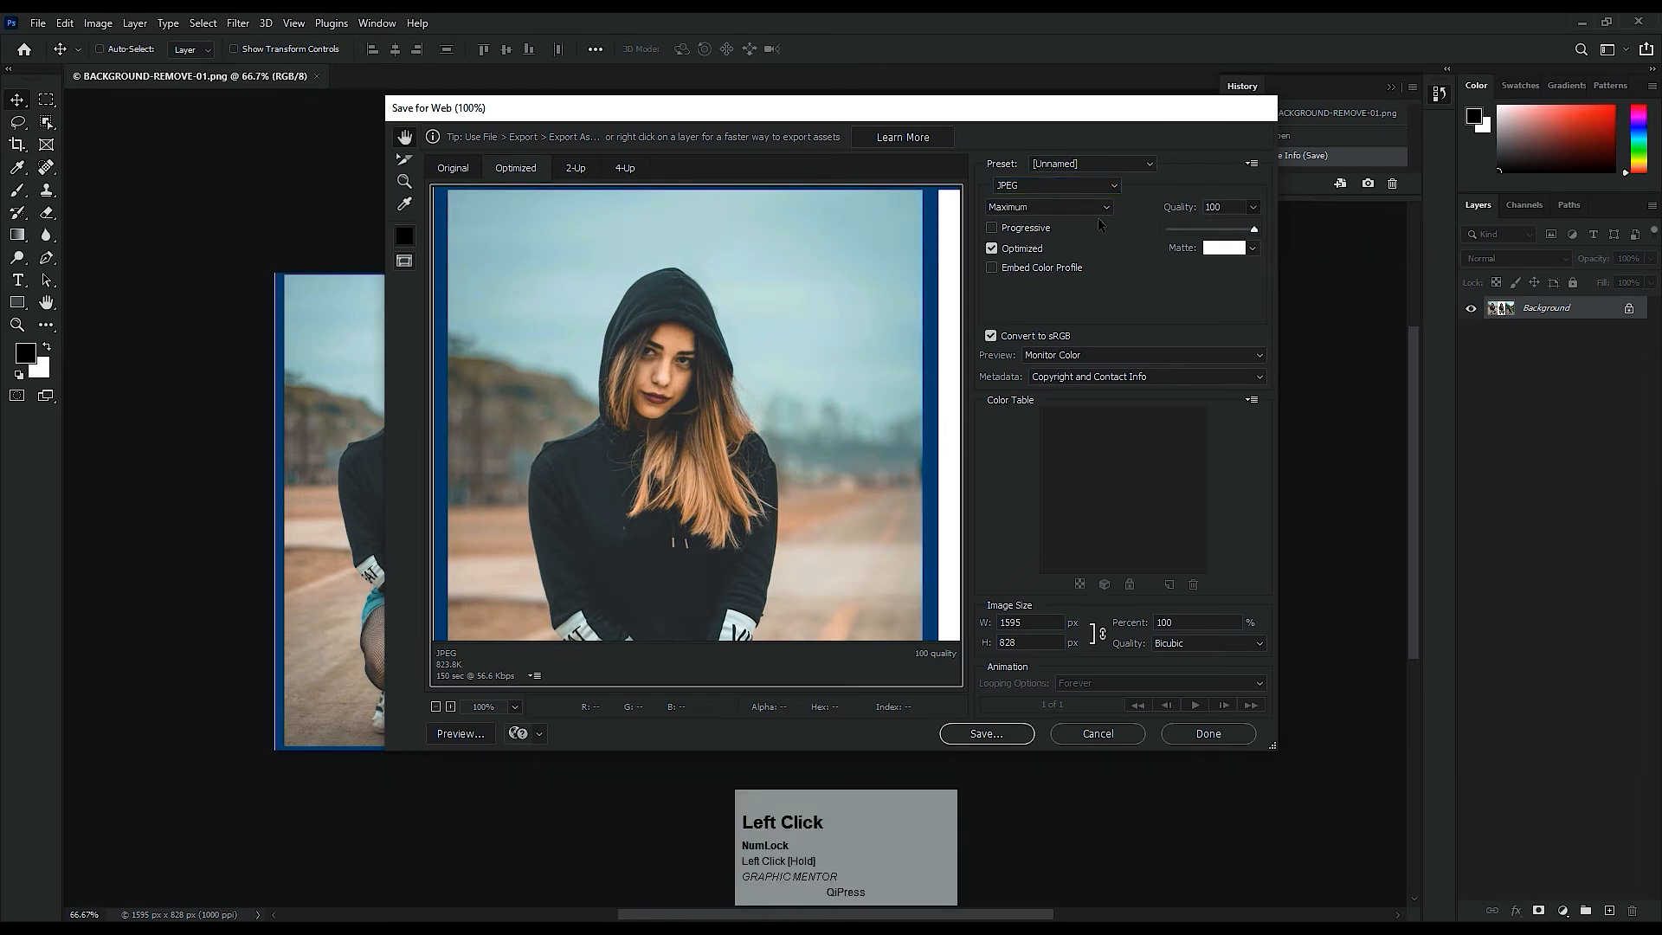
{"action": "left_click", "coordinate": [1043, 229]}
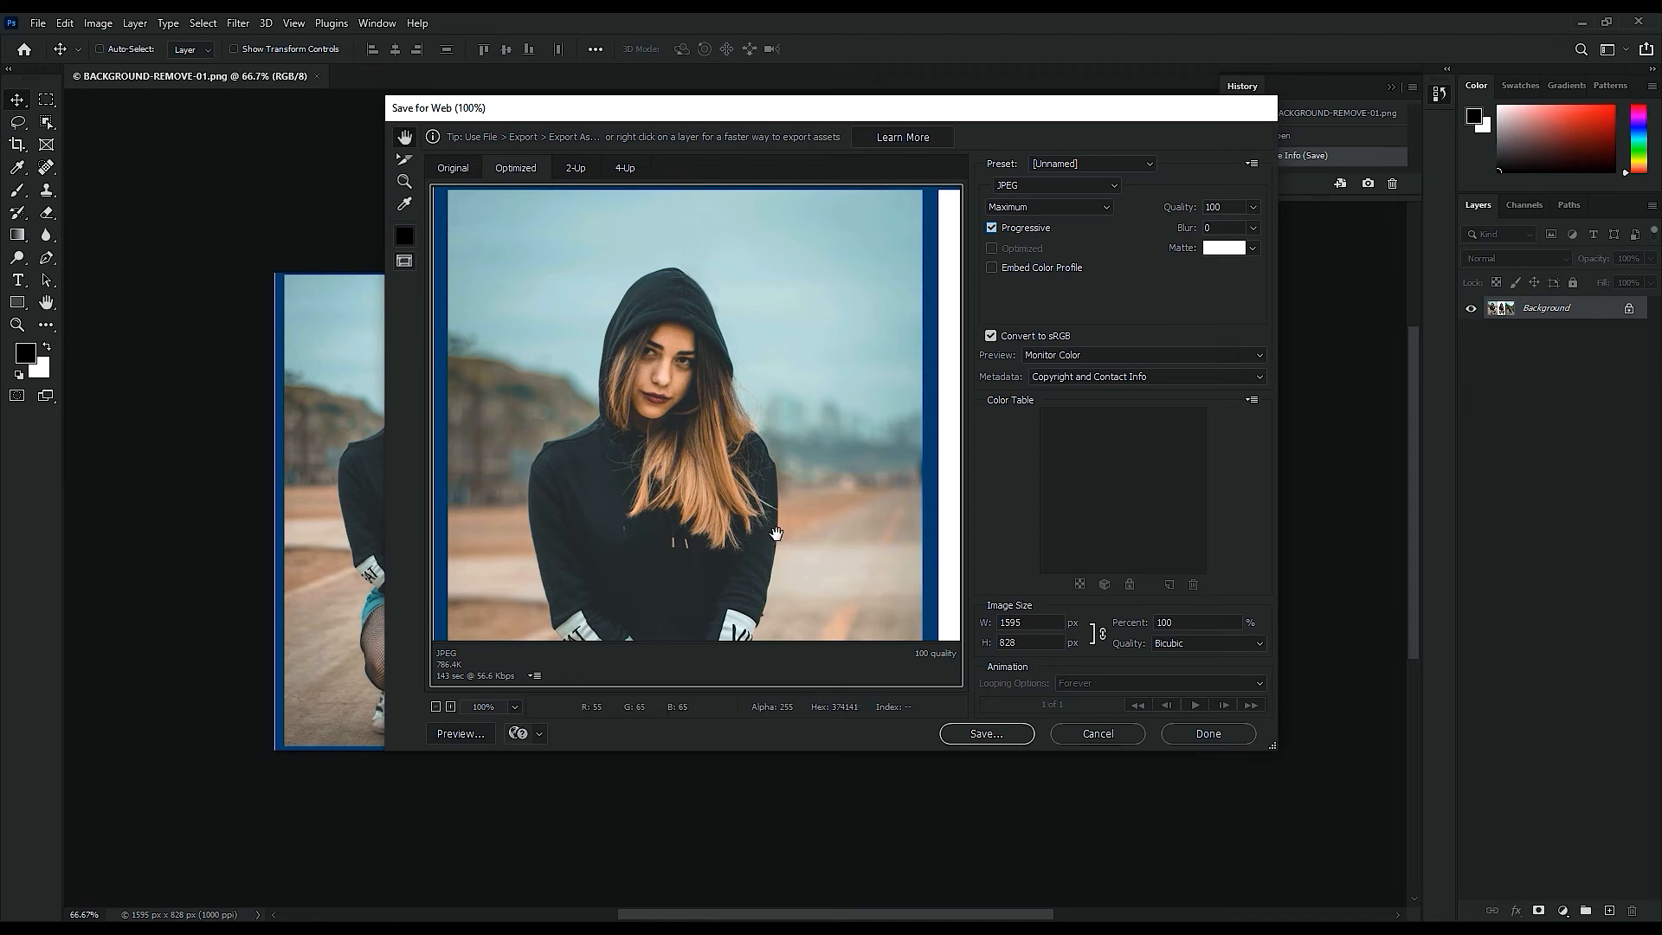
Step: Save the optimized image to the Desktop as BACKGROUND-REMOVE-01.jpg
{"action": "left_click", "coordinate": [976, 740]}
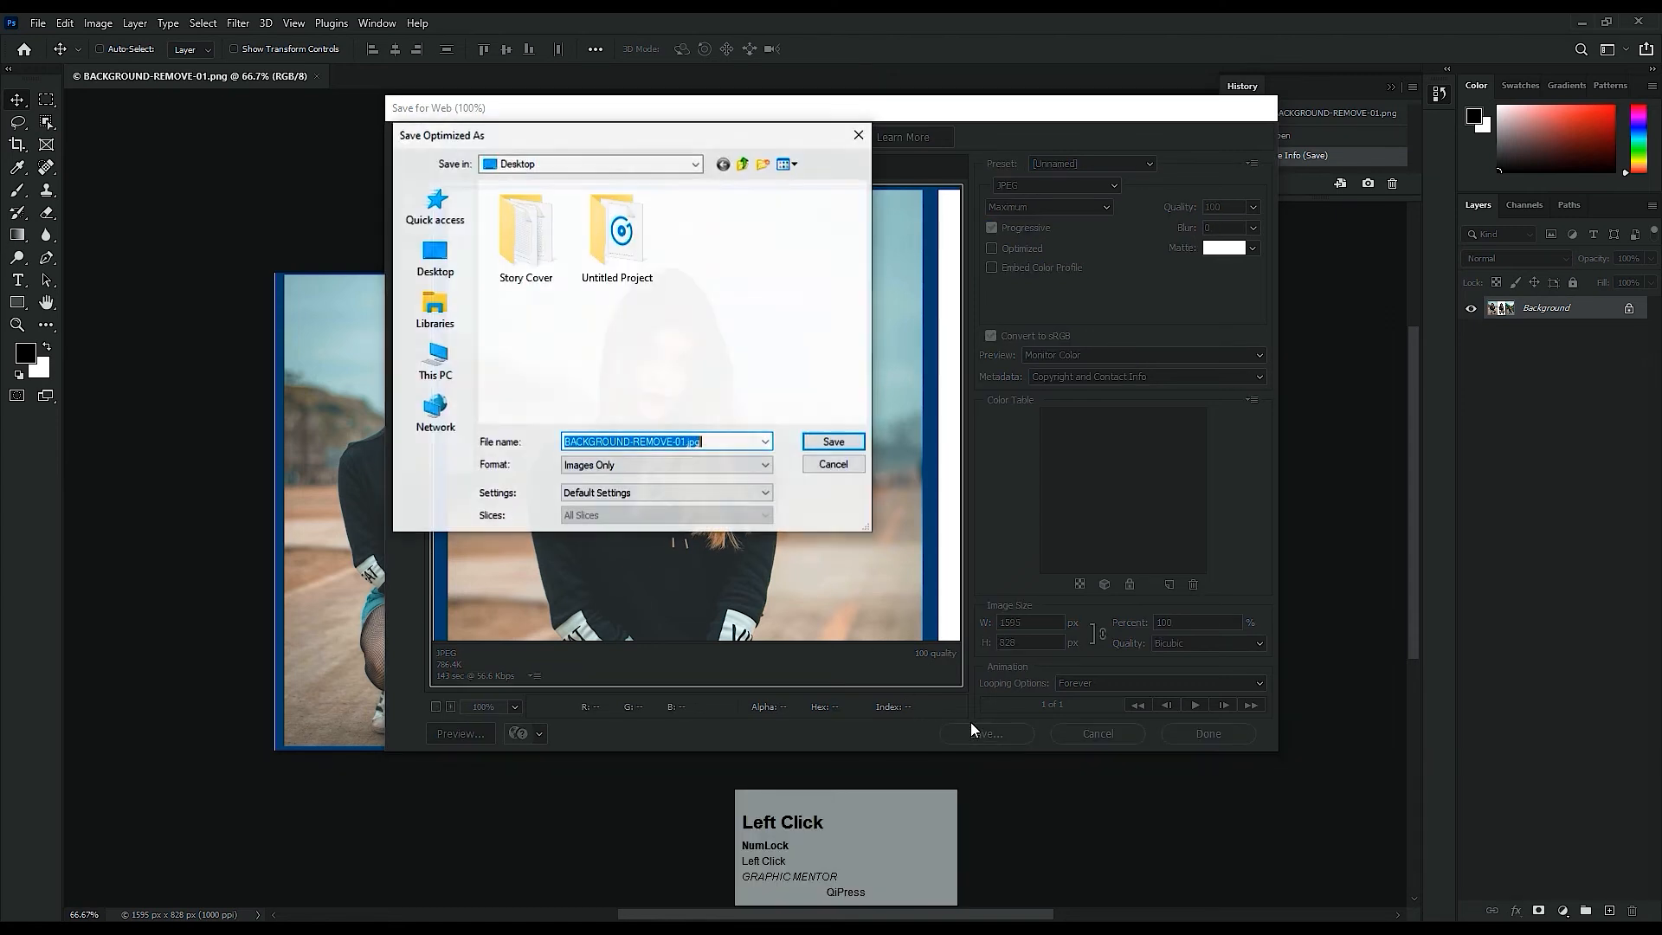
{"action": "left_click", "coordinate": [440, 265]}
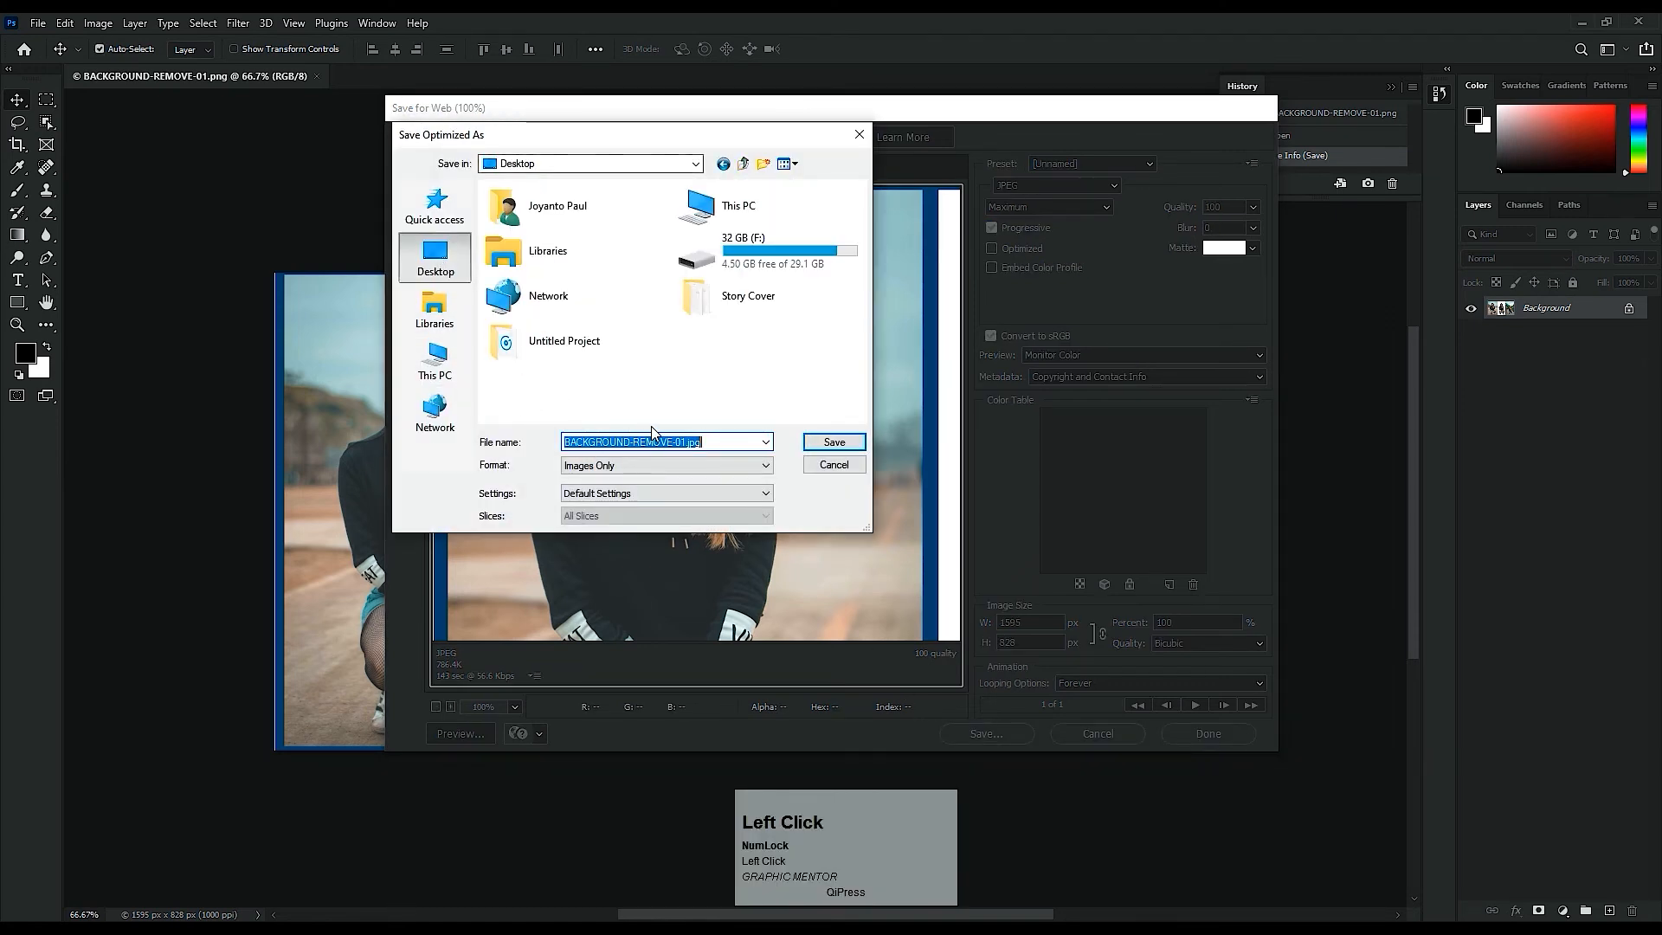
{"action": "left_click", "coordinate": [831, 442]}
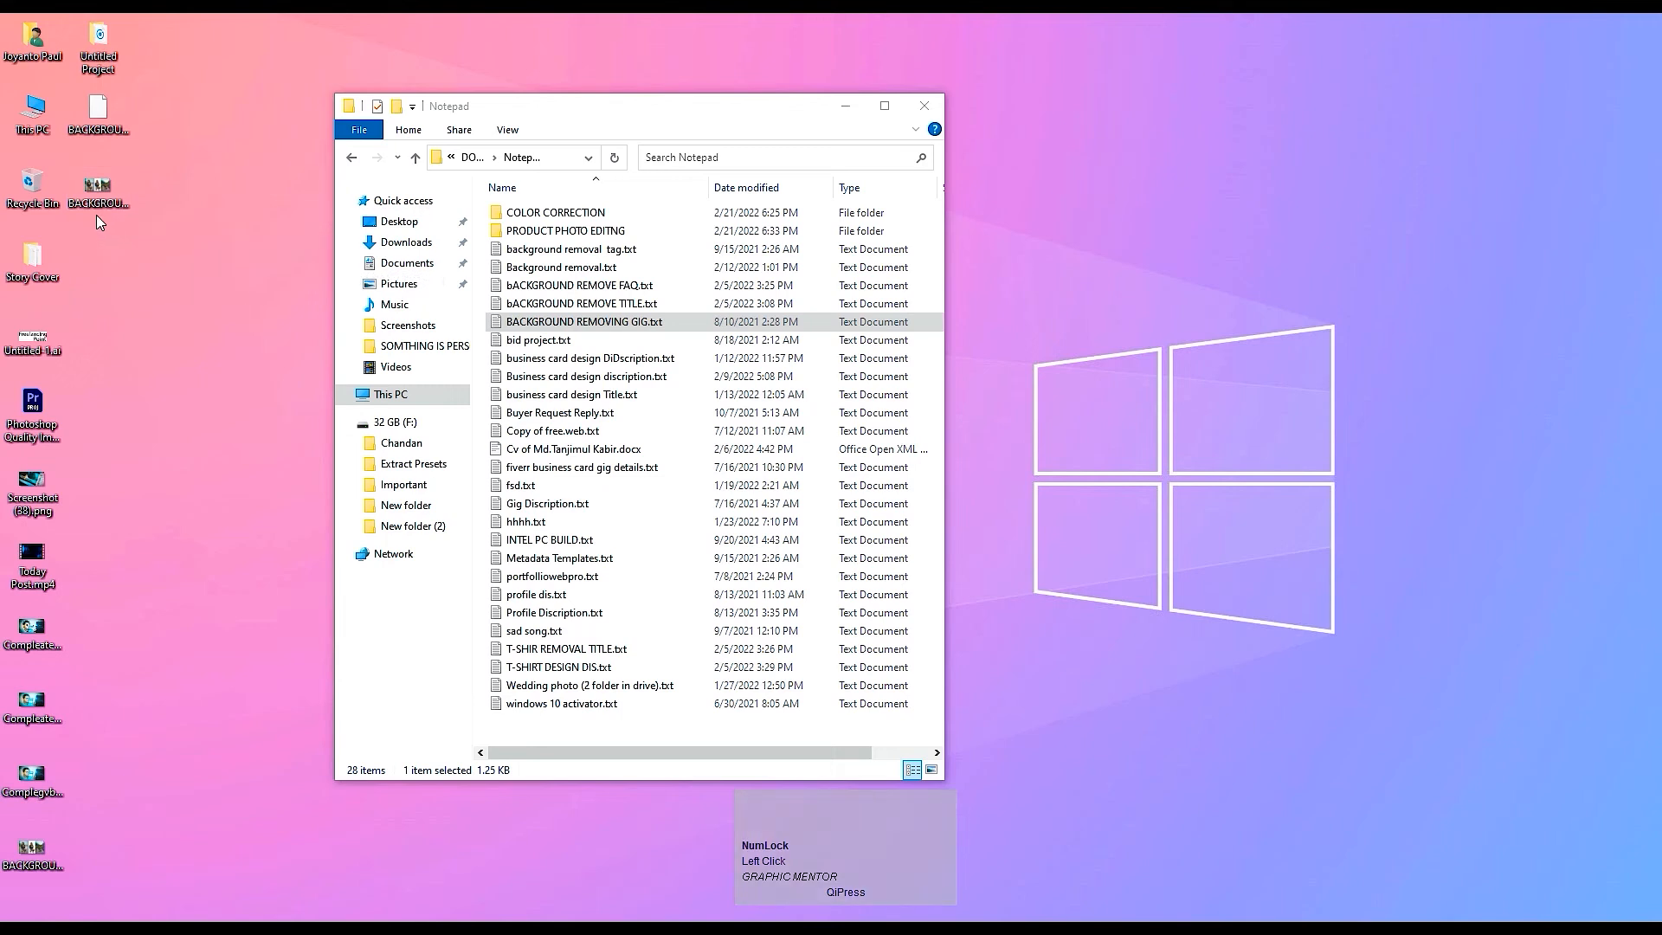
Step: Open Compleate.psd from the desktop in Photoshop
{"action": "left_click", "coordinate": [150, 174]}
{"action": "left_click", "coordinate": [43, 502]}
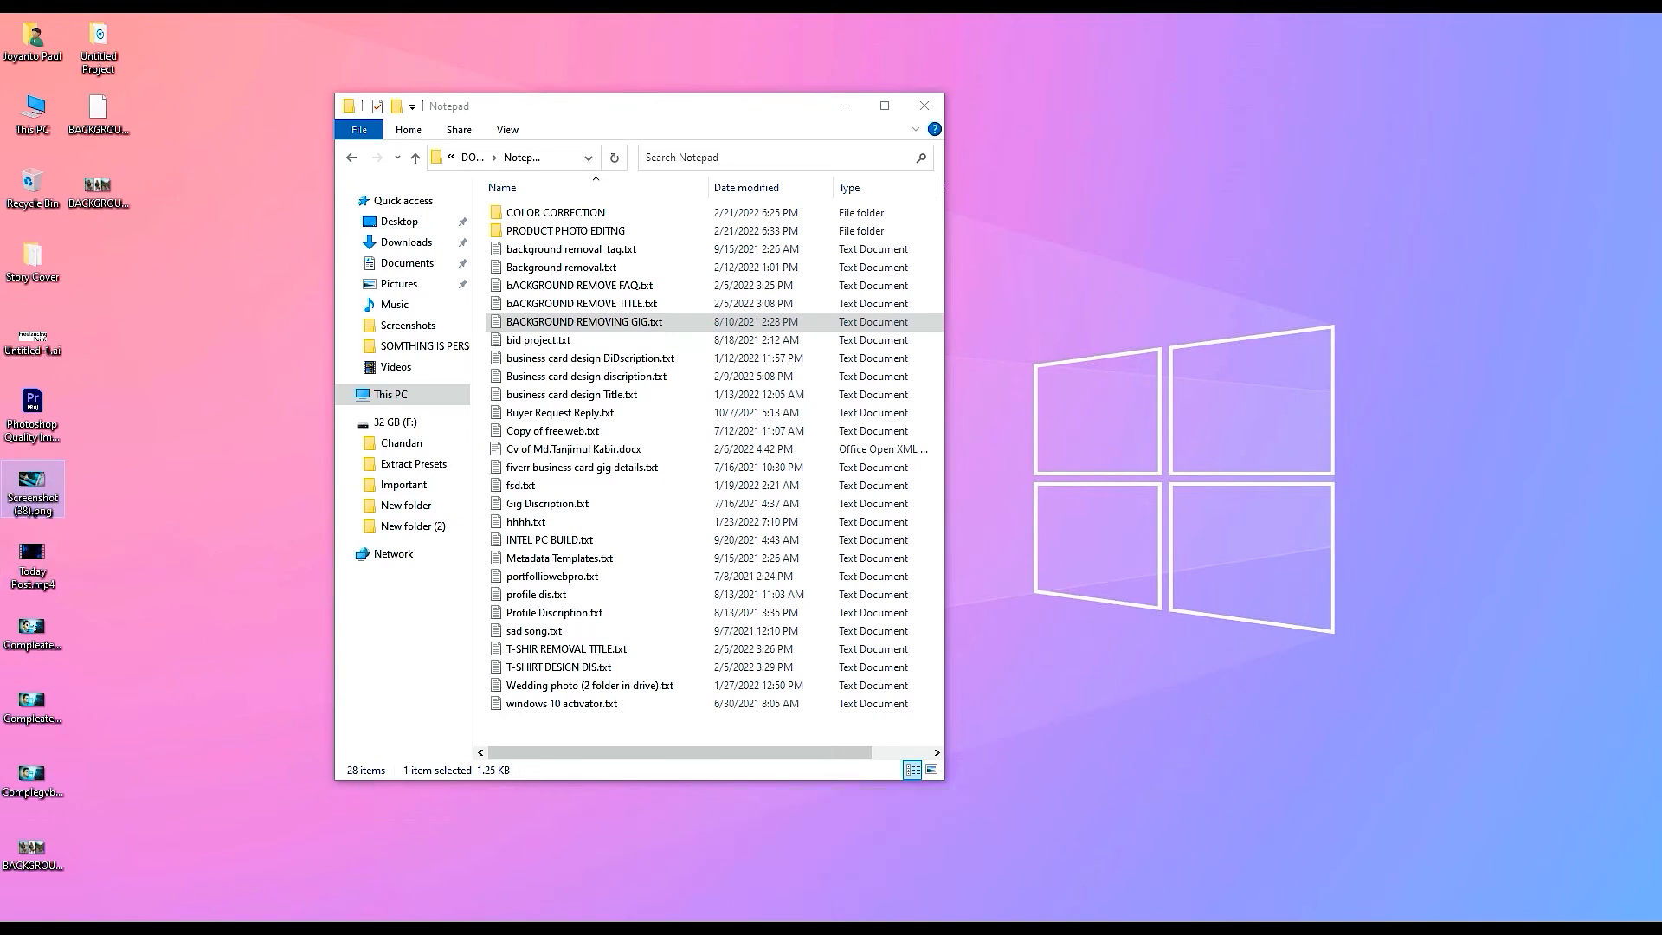
{"action": "left_click", "coordinate": [403, 911]}
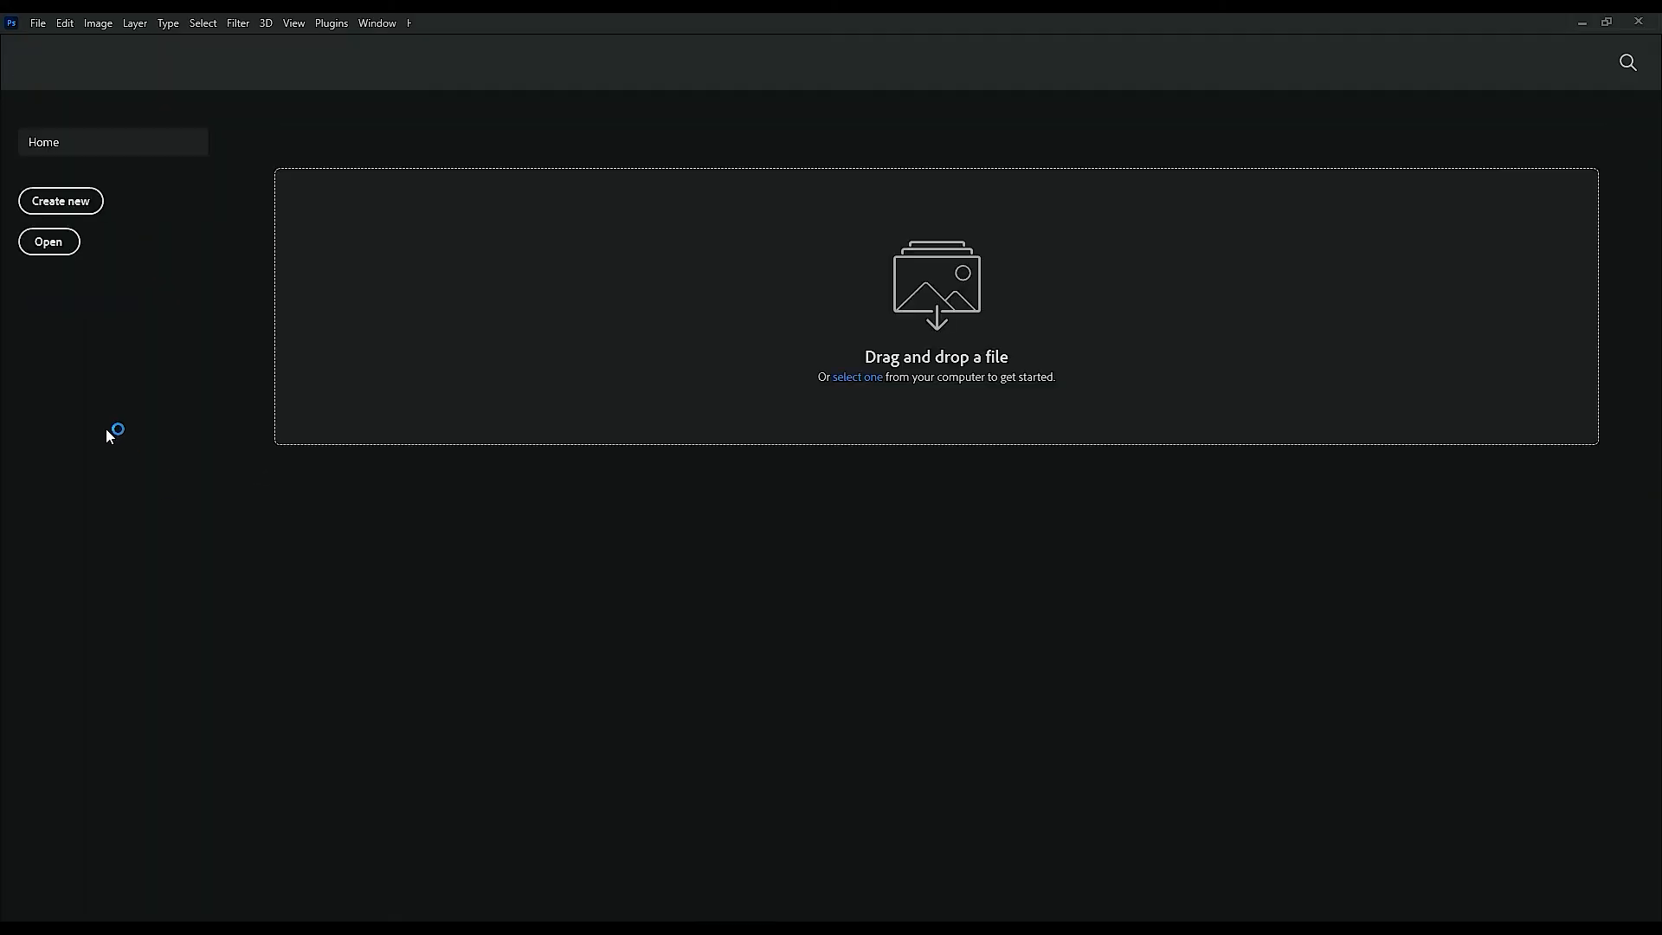
{"action": "left_click", "coordinate": [1583, 24]}
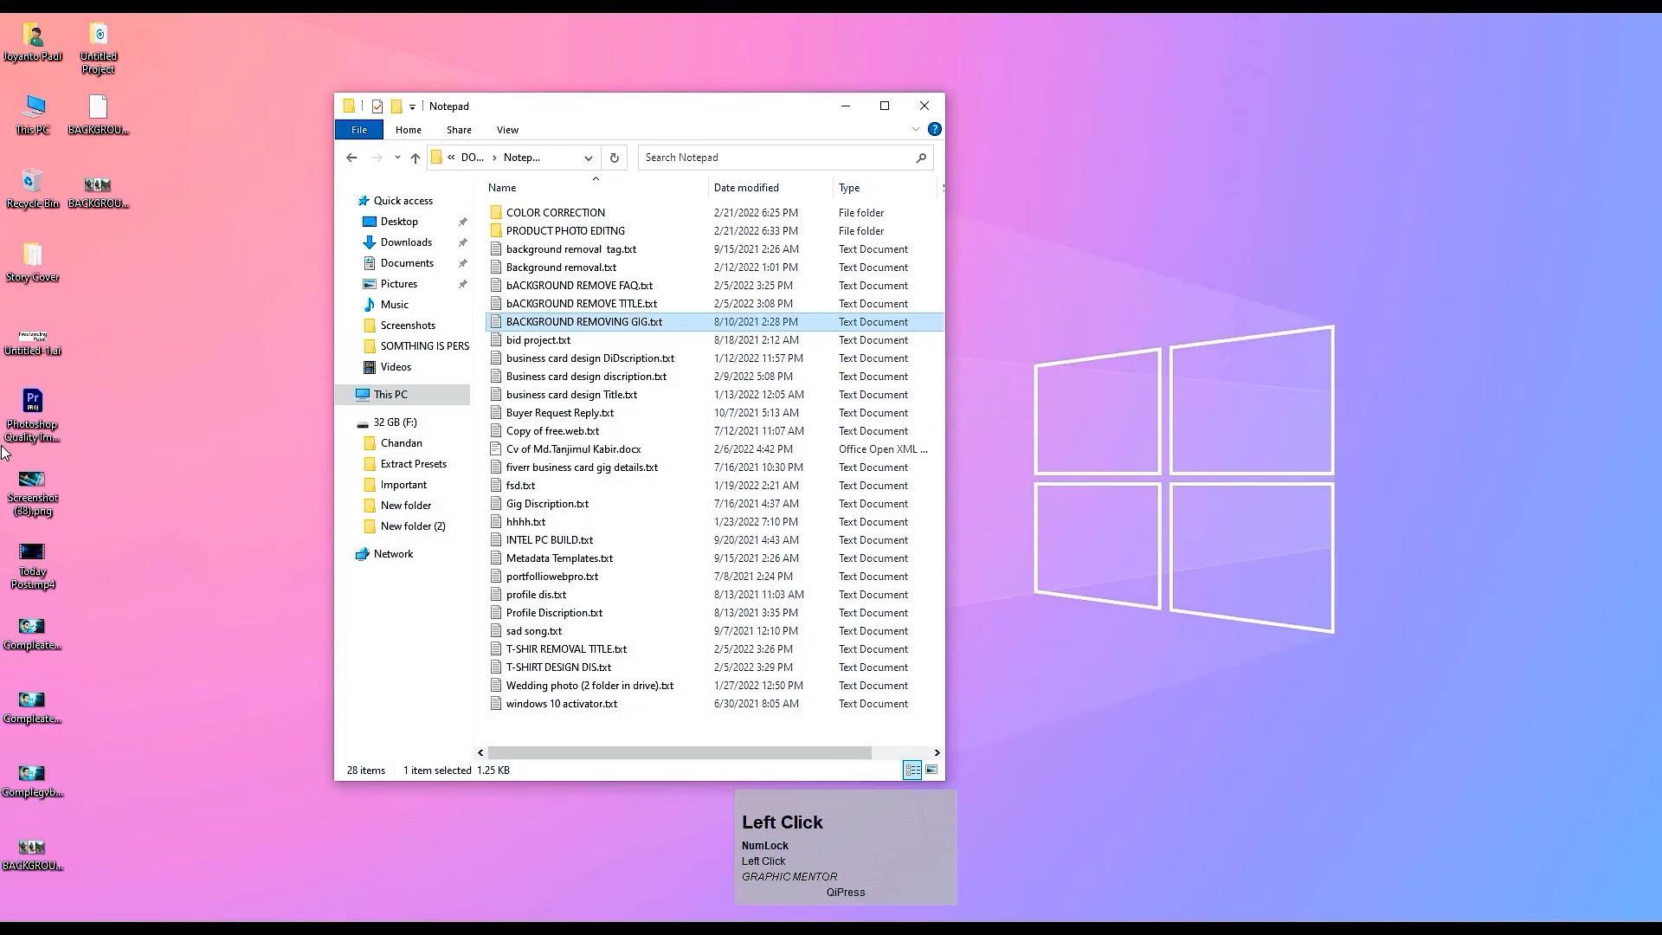
{"action": "left_click_drag", "start_coordinate": [35, 636], "coordinate": [583, 541]}
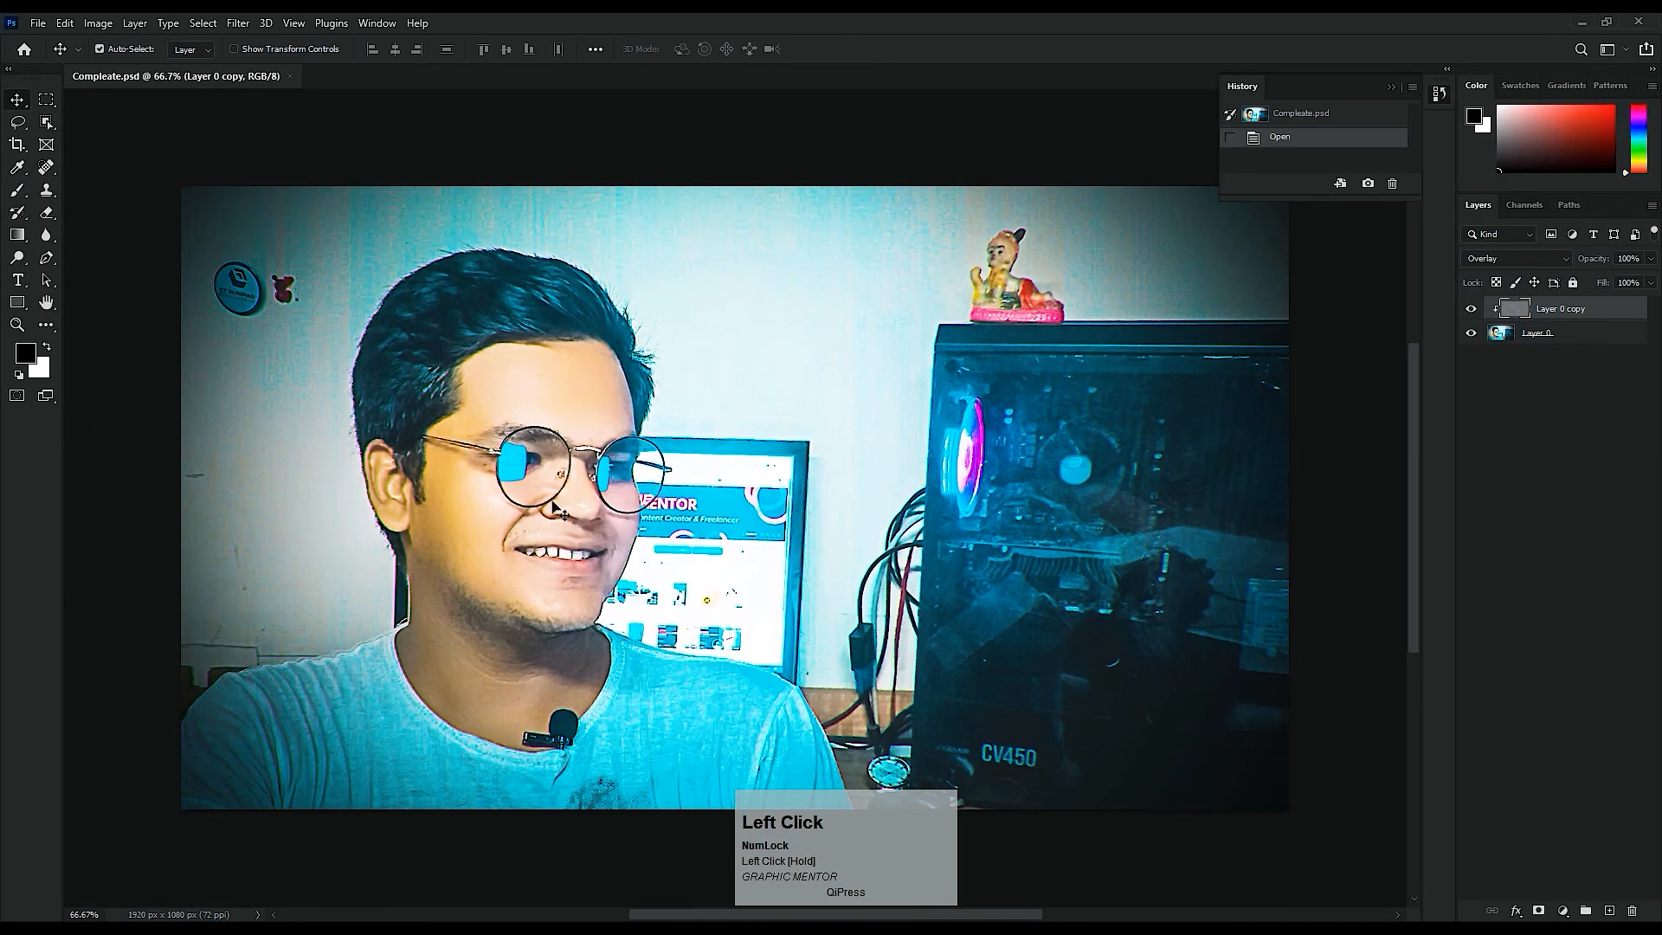
Step: Import the metadata template BACKGROUND-REMOVE-01.xmp from the Desktop into the file info of Compleate.psd
{"action": "left_click", "coordinate": [37, 23]}
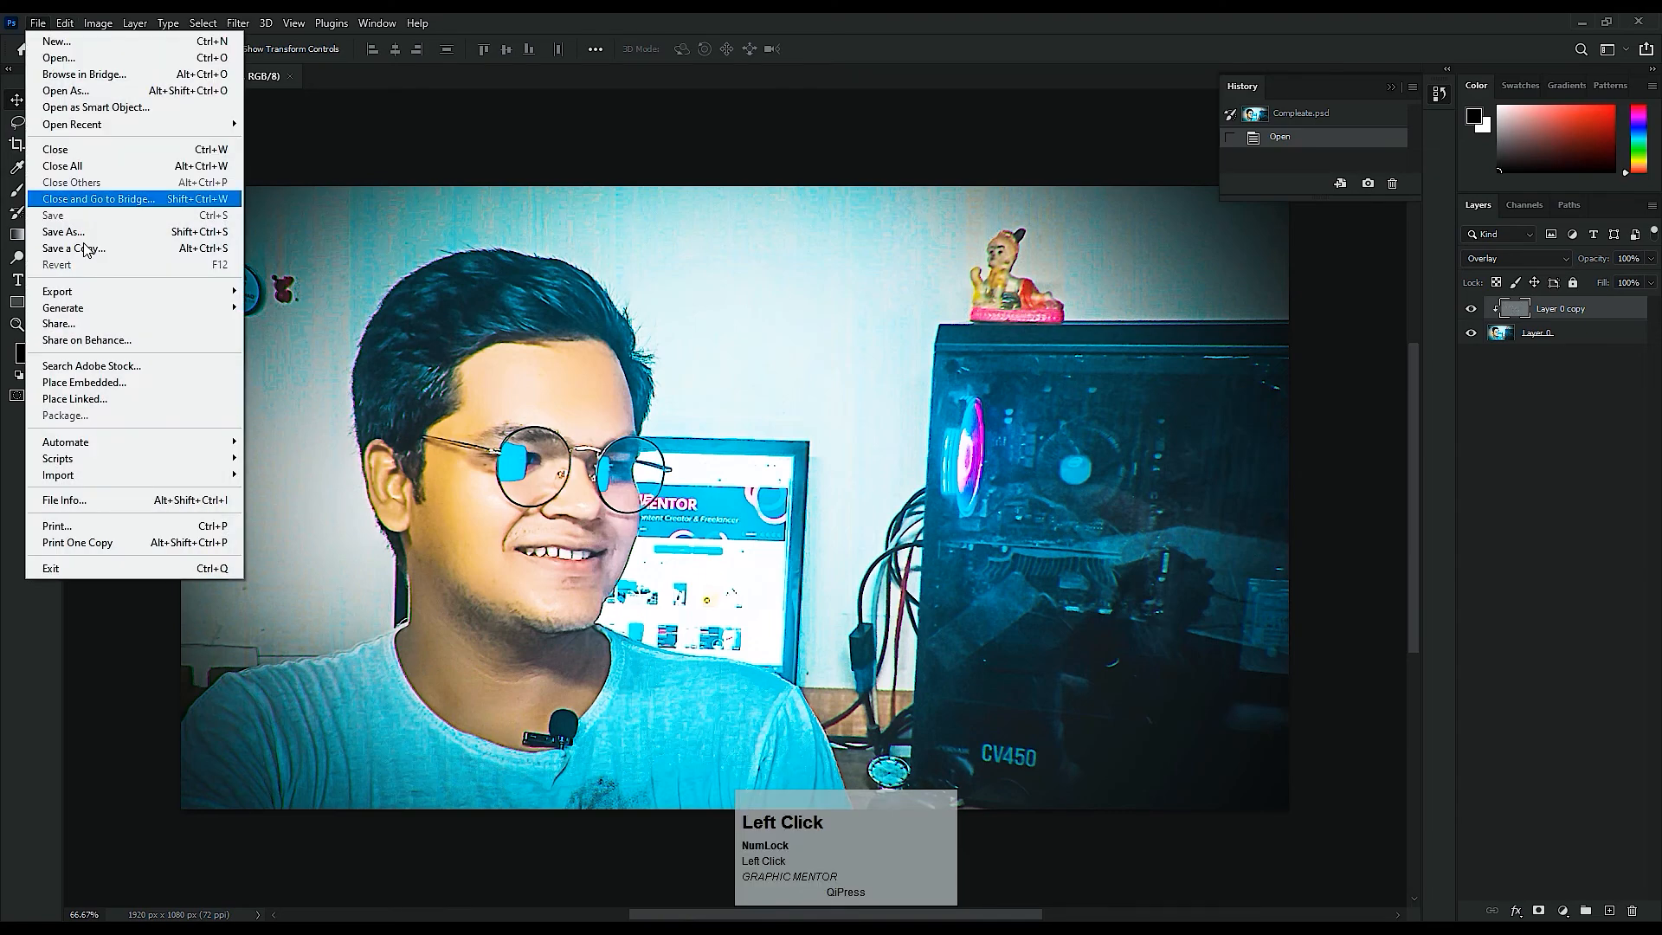
{"action": "left_click", "coordinate": [132, 495]}
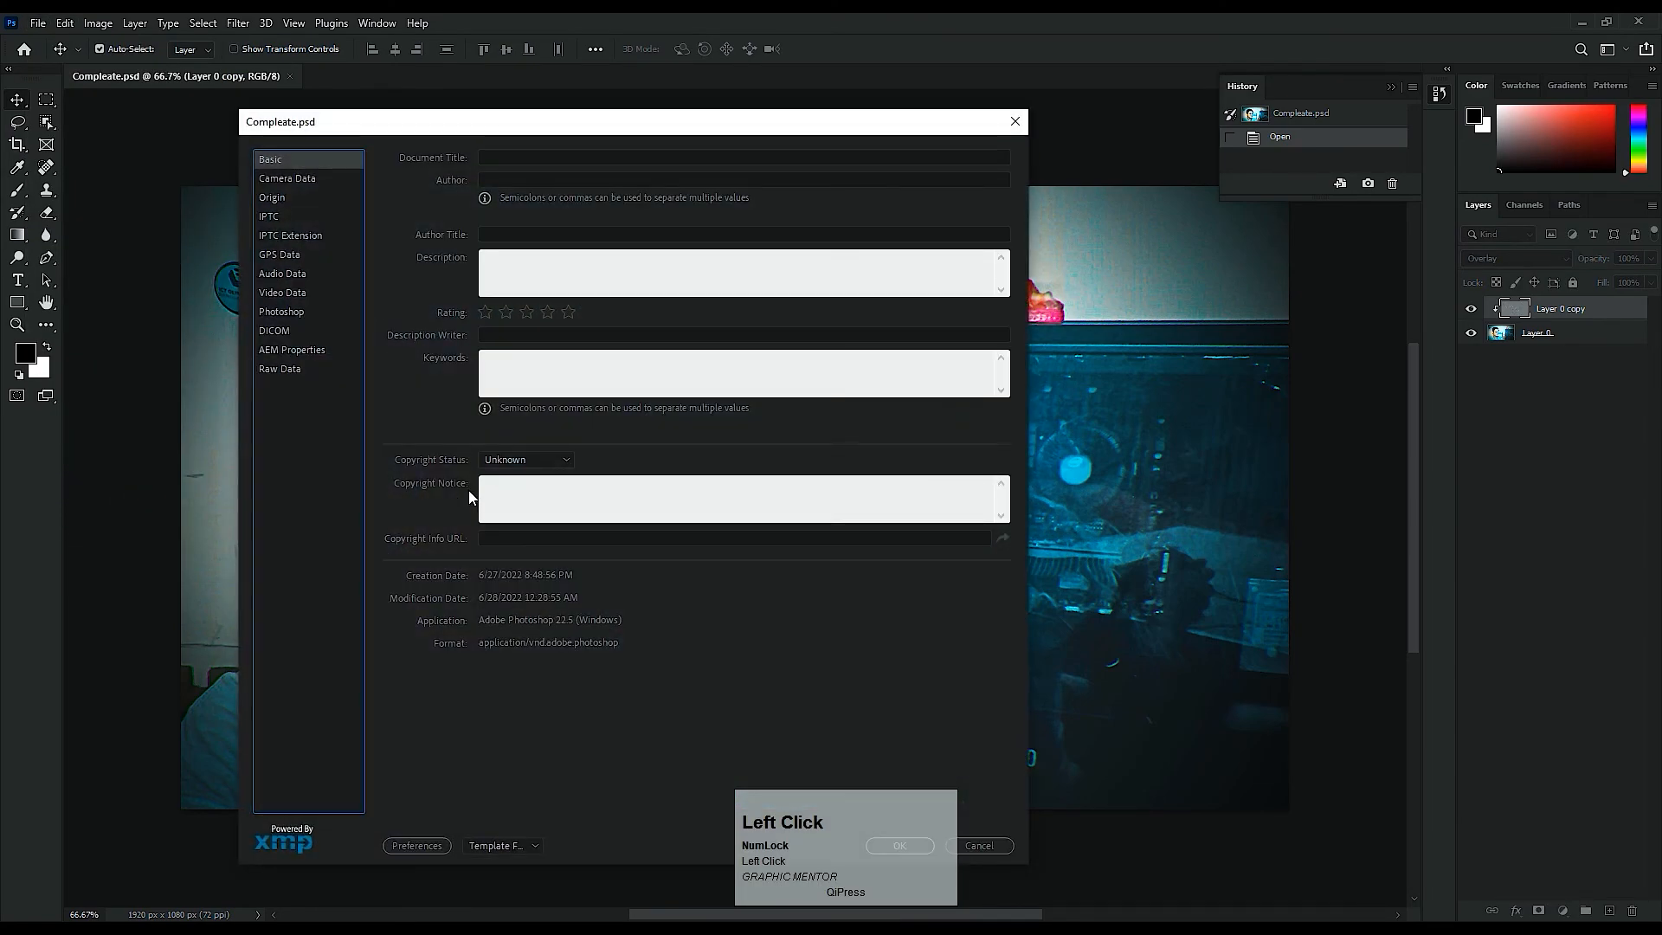
{"action": "left_click", "coordinate": [504, 841]}
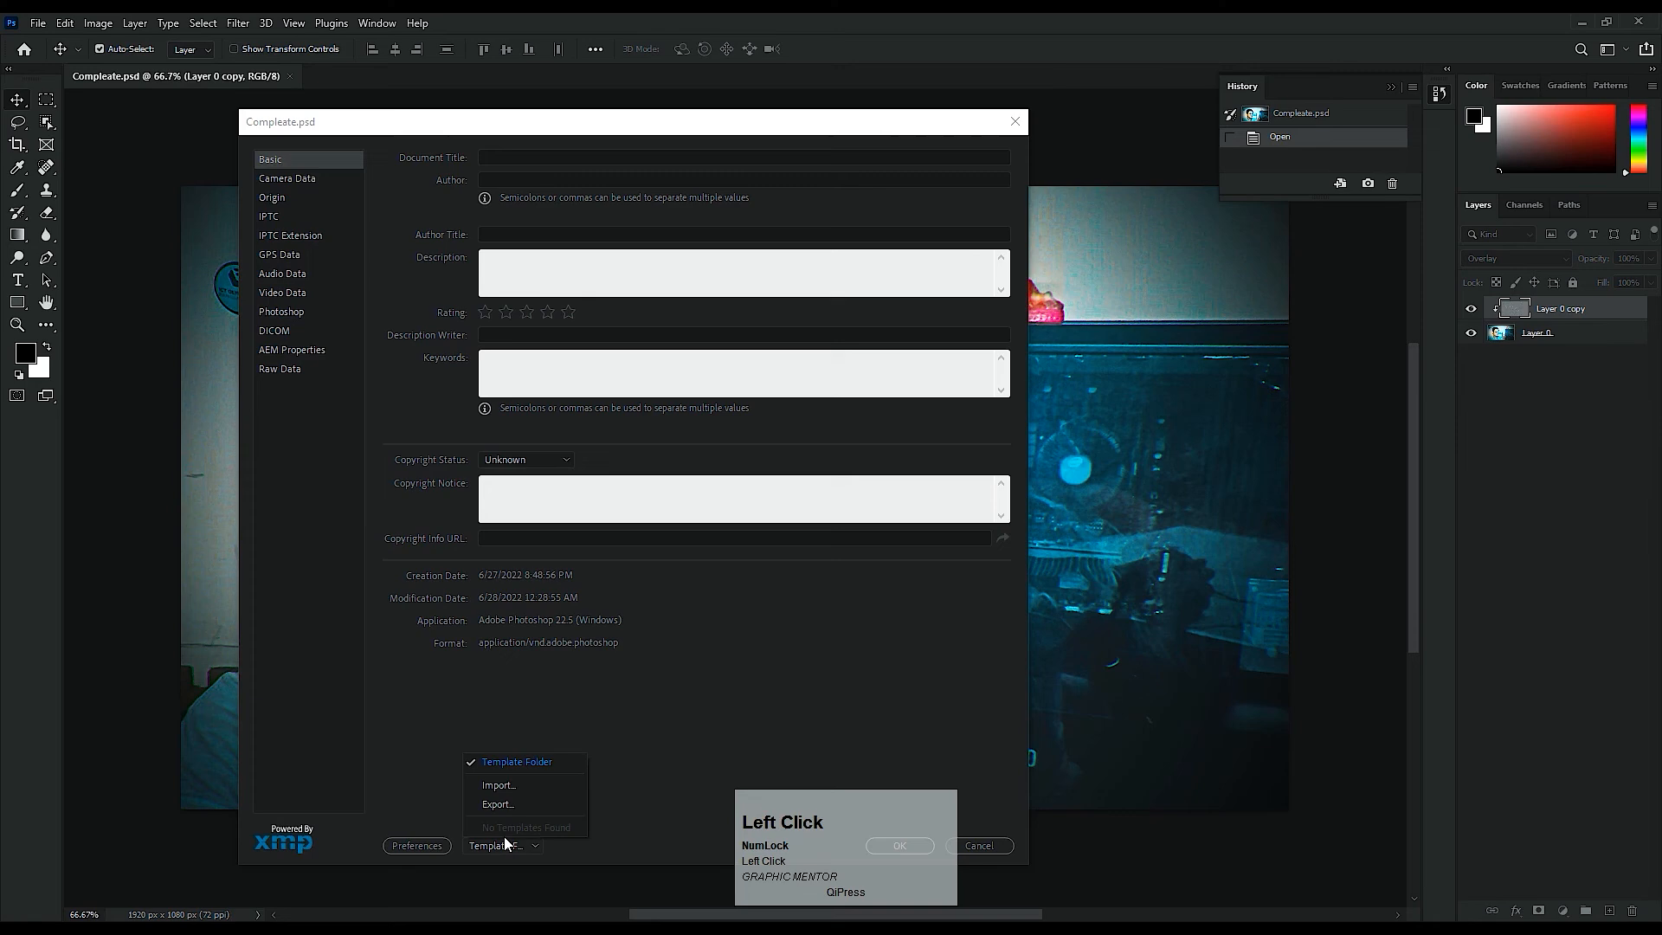
{"action": "left_click", "coordinate": [542, 786]}
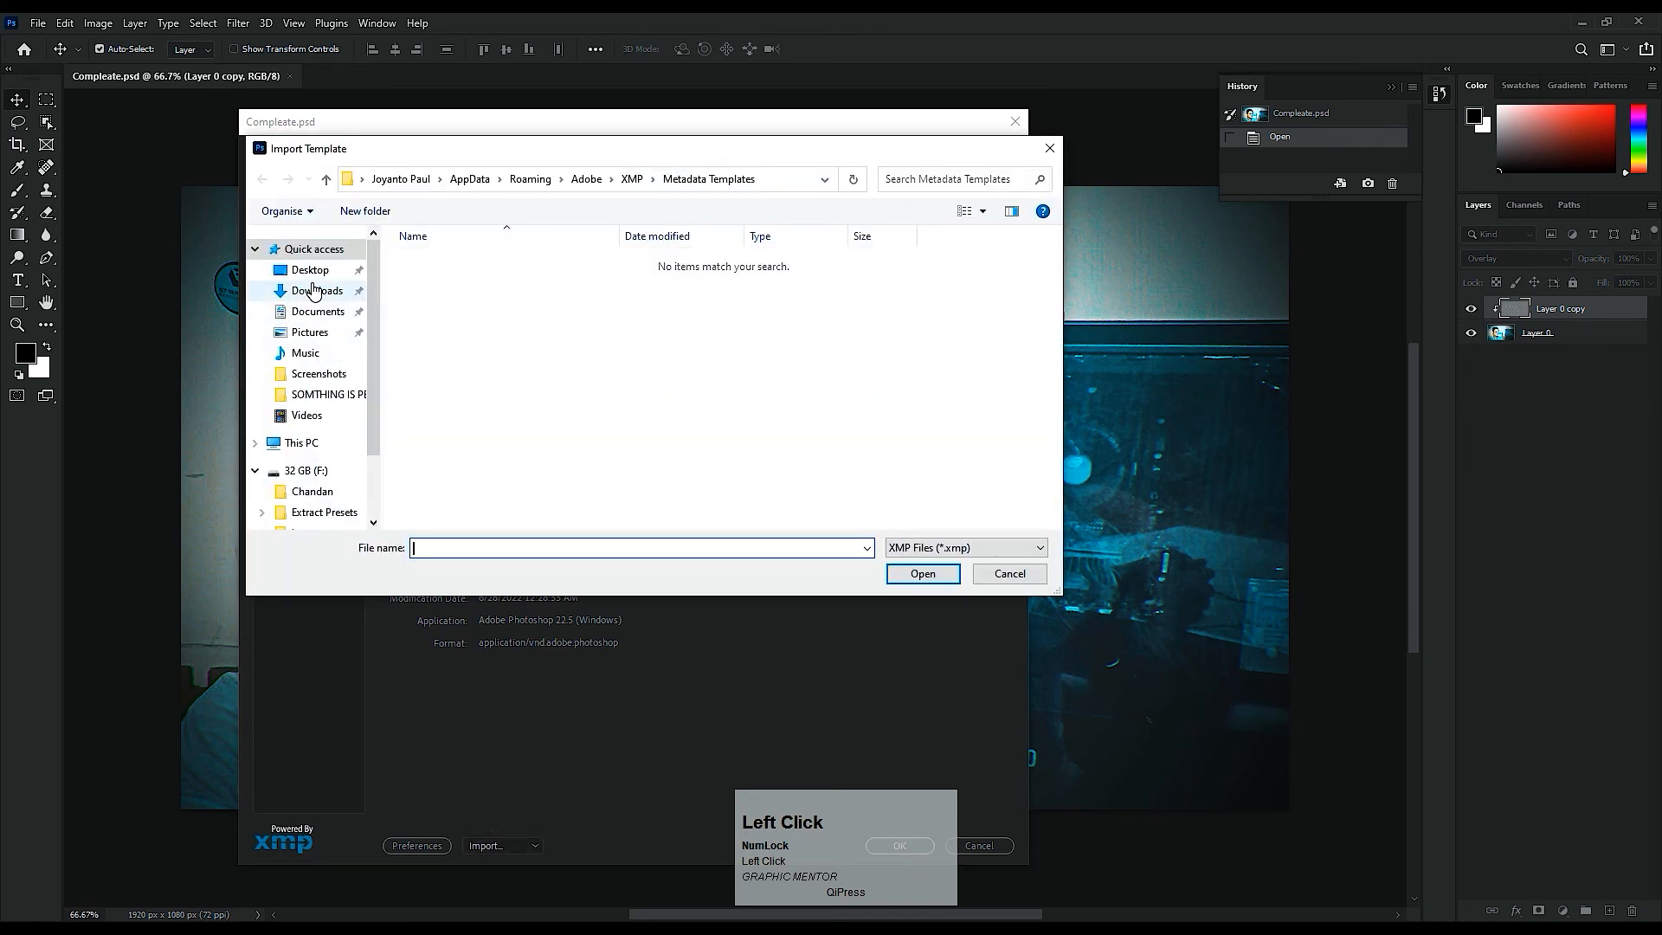
{"action": "left_click", "coordinate": [310, 269]}
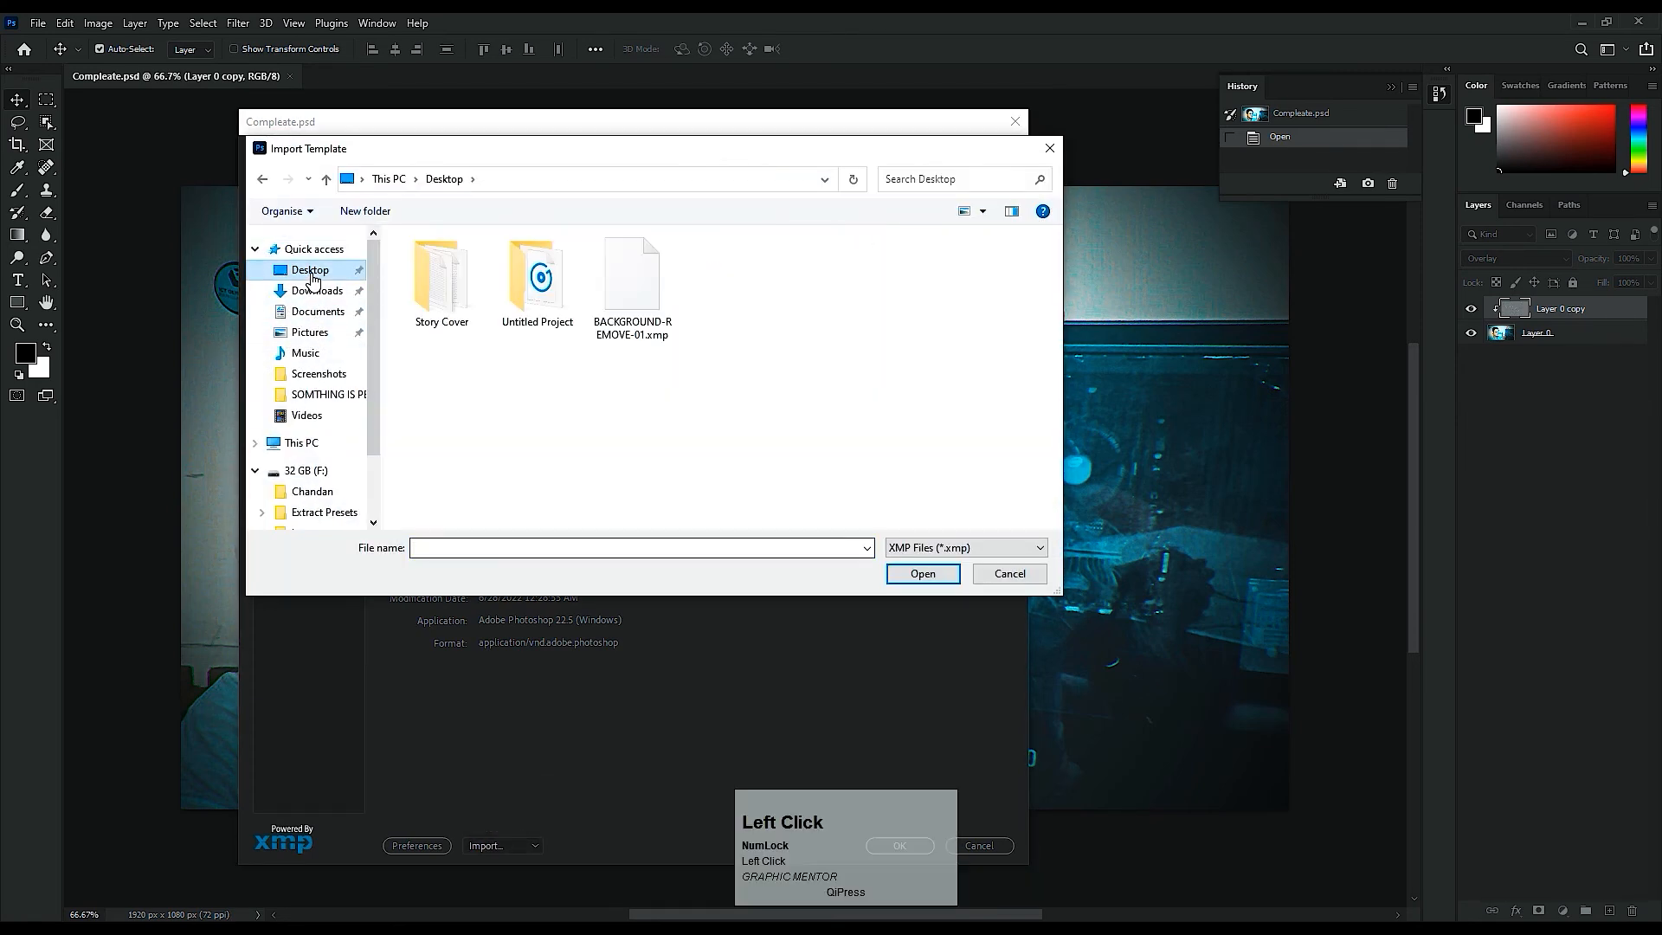
{"action": "left_click", "coordinate": [641, 307]}
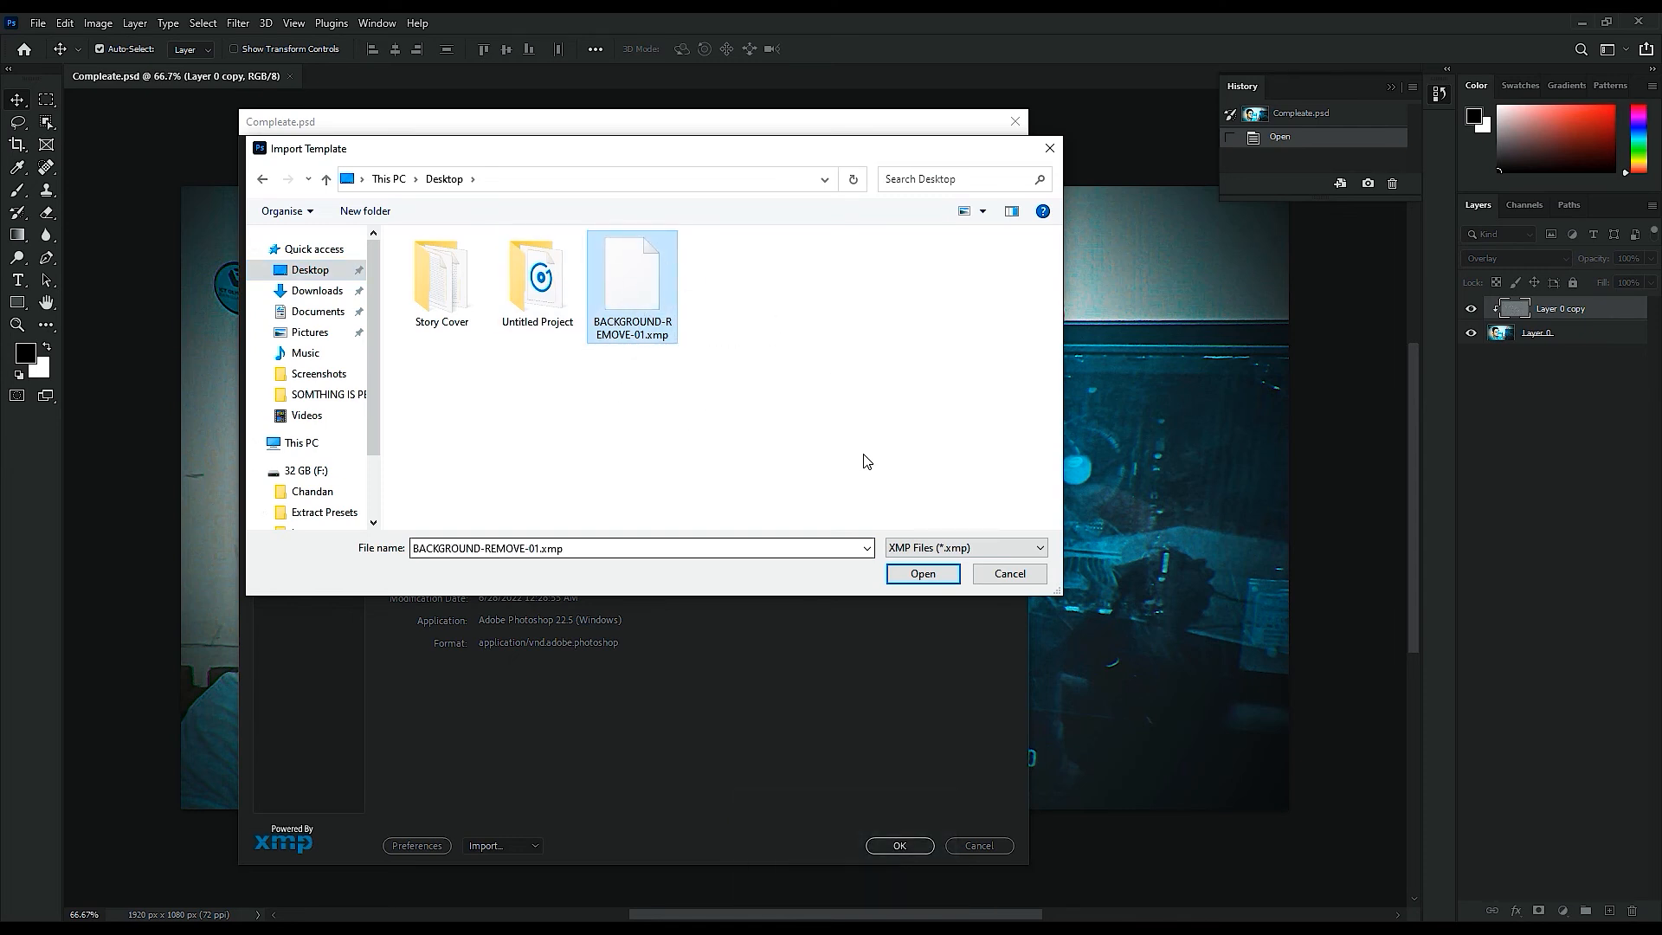
{"action": "left_click", "coordinate": [915, 576]}
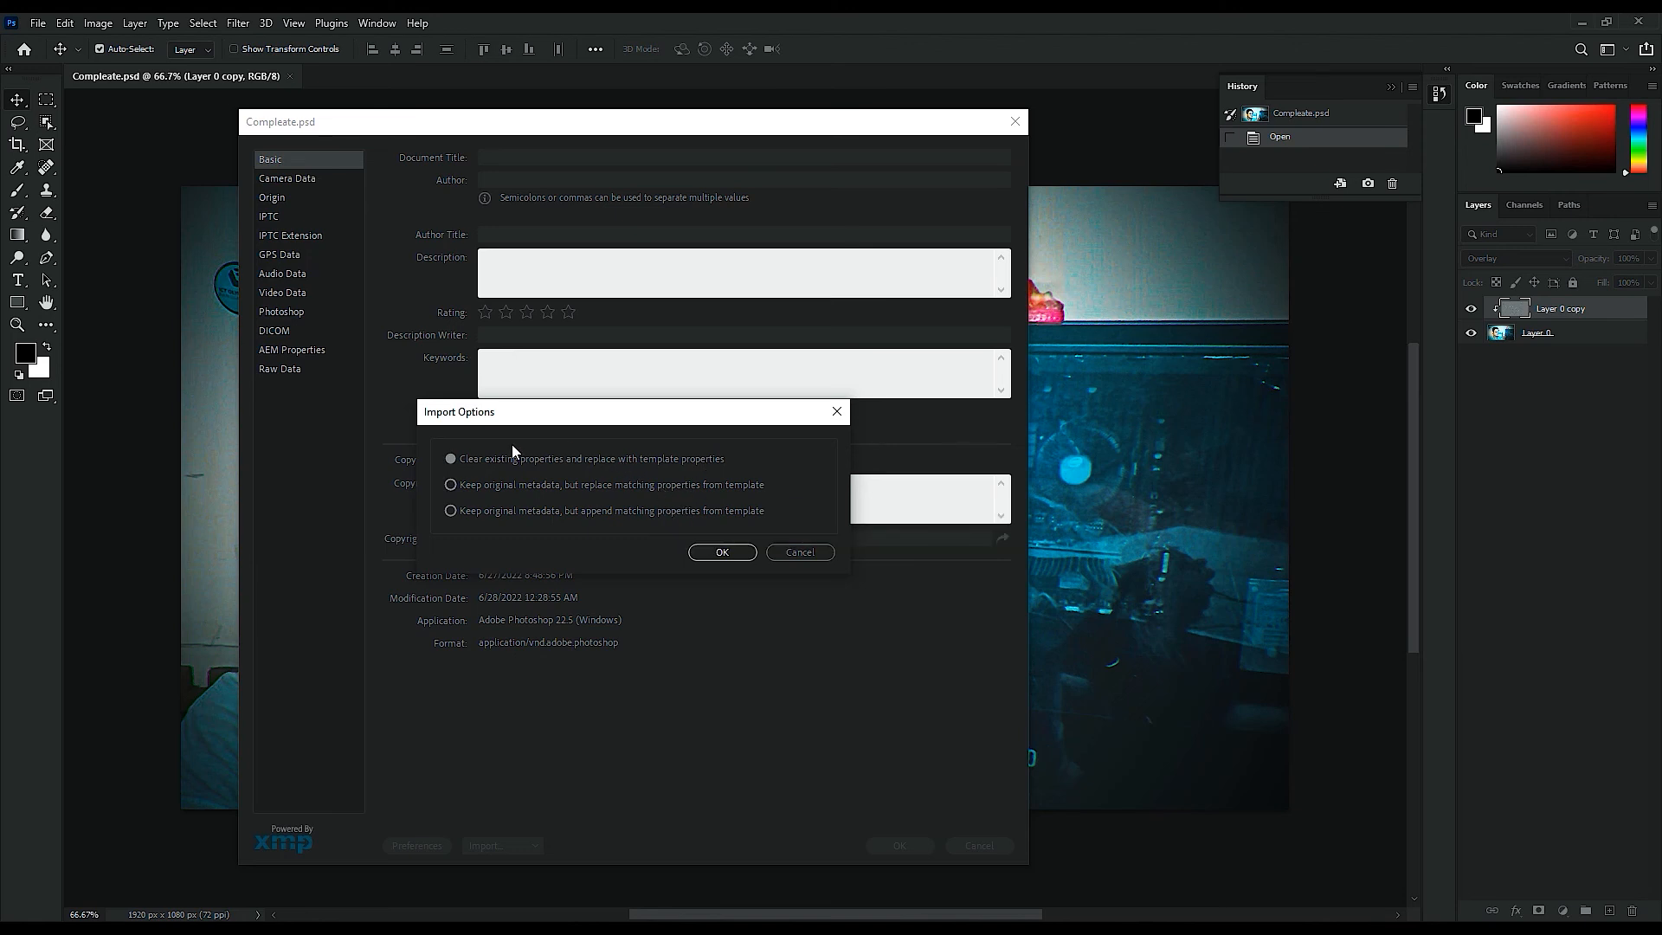
Step: Clear the existing properties, replace them with the template properties and apply the file info after reviewing the description
{"action": "left_click", "coordinate": [455, 457]}
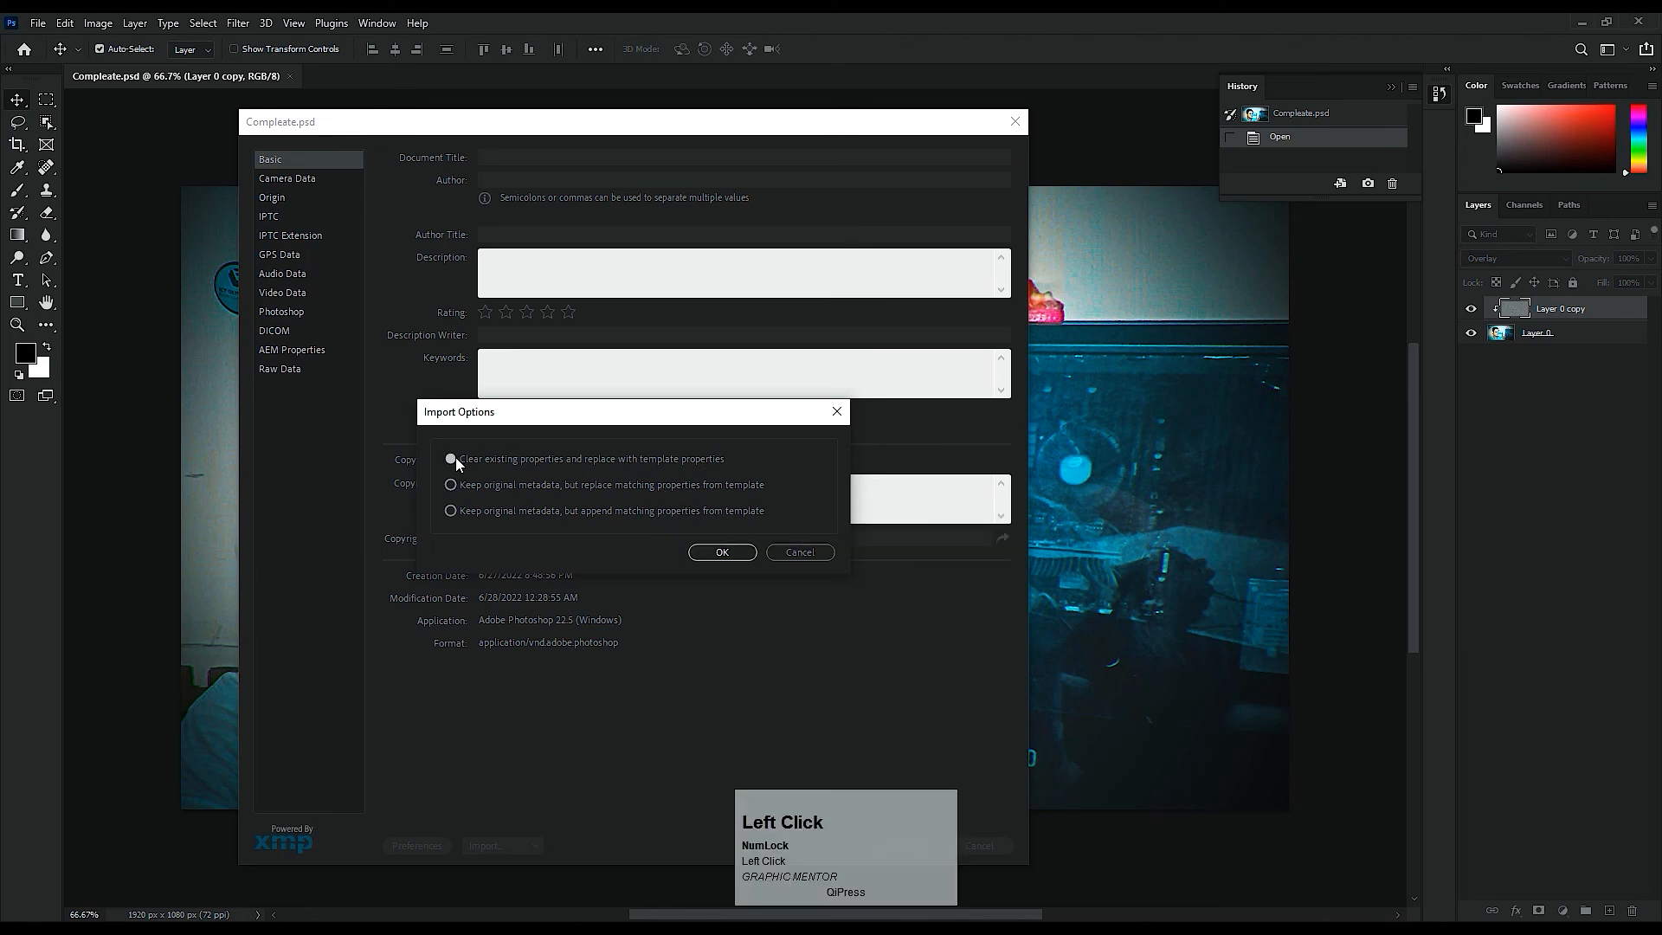
{"action": "left_click", "coordinate": [738, 552]}
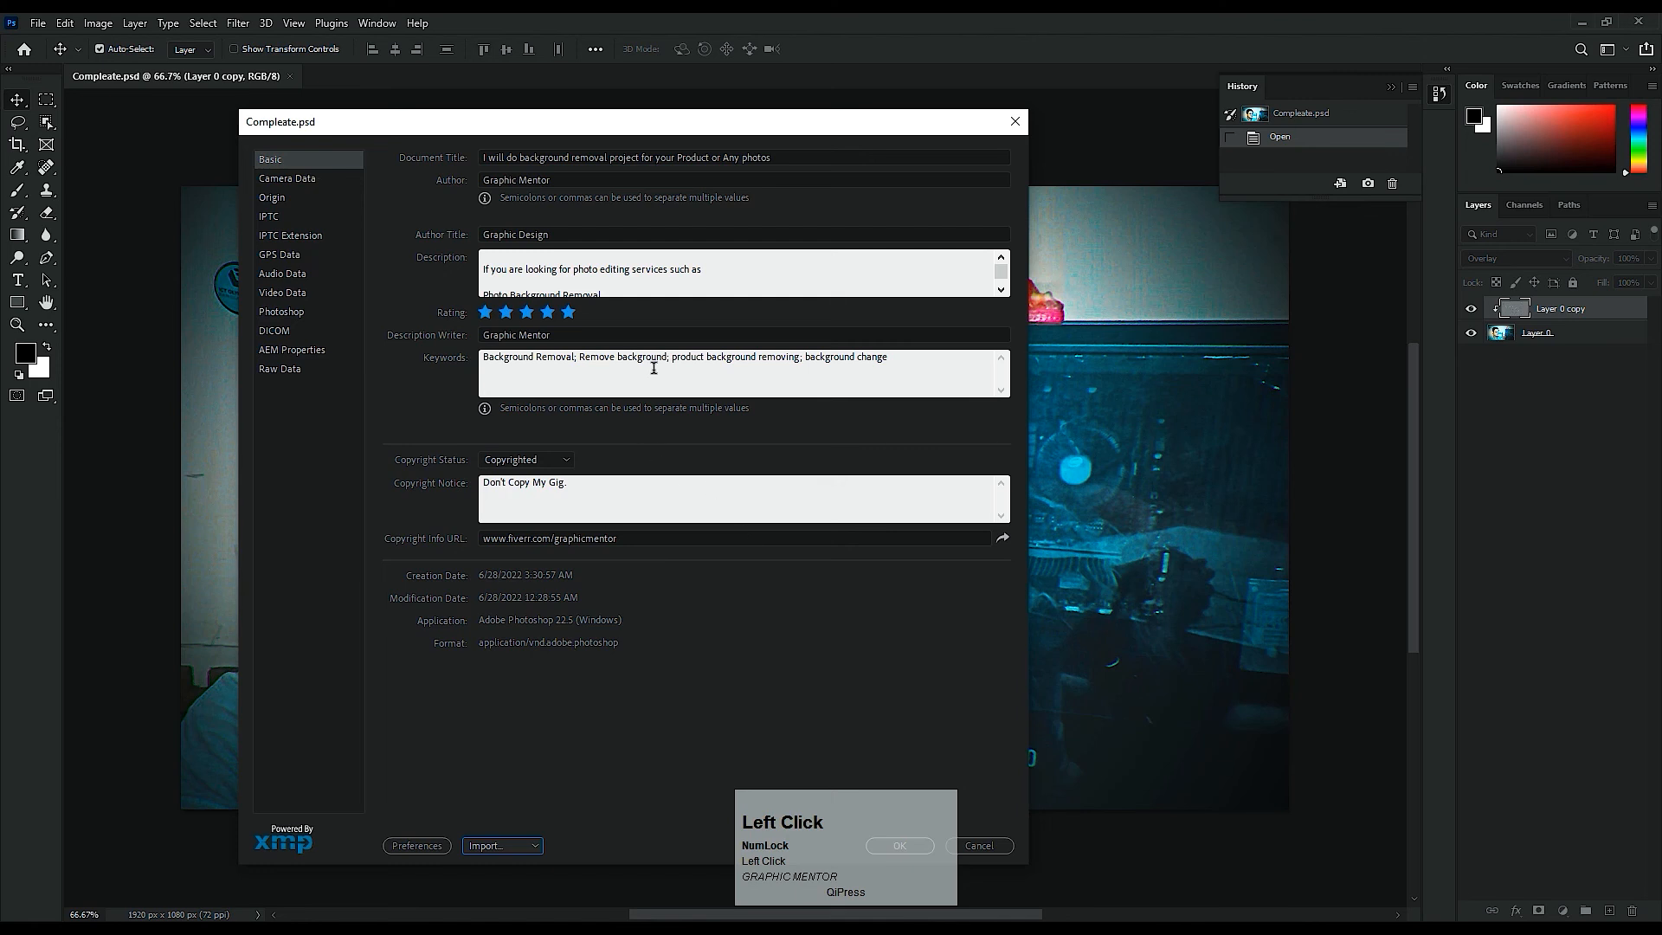
{"action": "scroll", "coordinate": [654, 367], "scroll_direction": "up", "scroll_amount": 1}
{"action": "scroll", "coordinate": [571, 266], "scroll_direction": "down", "scroll_amount": 2}
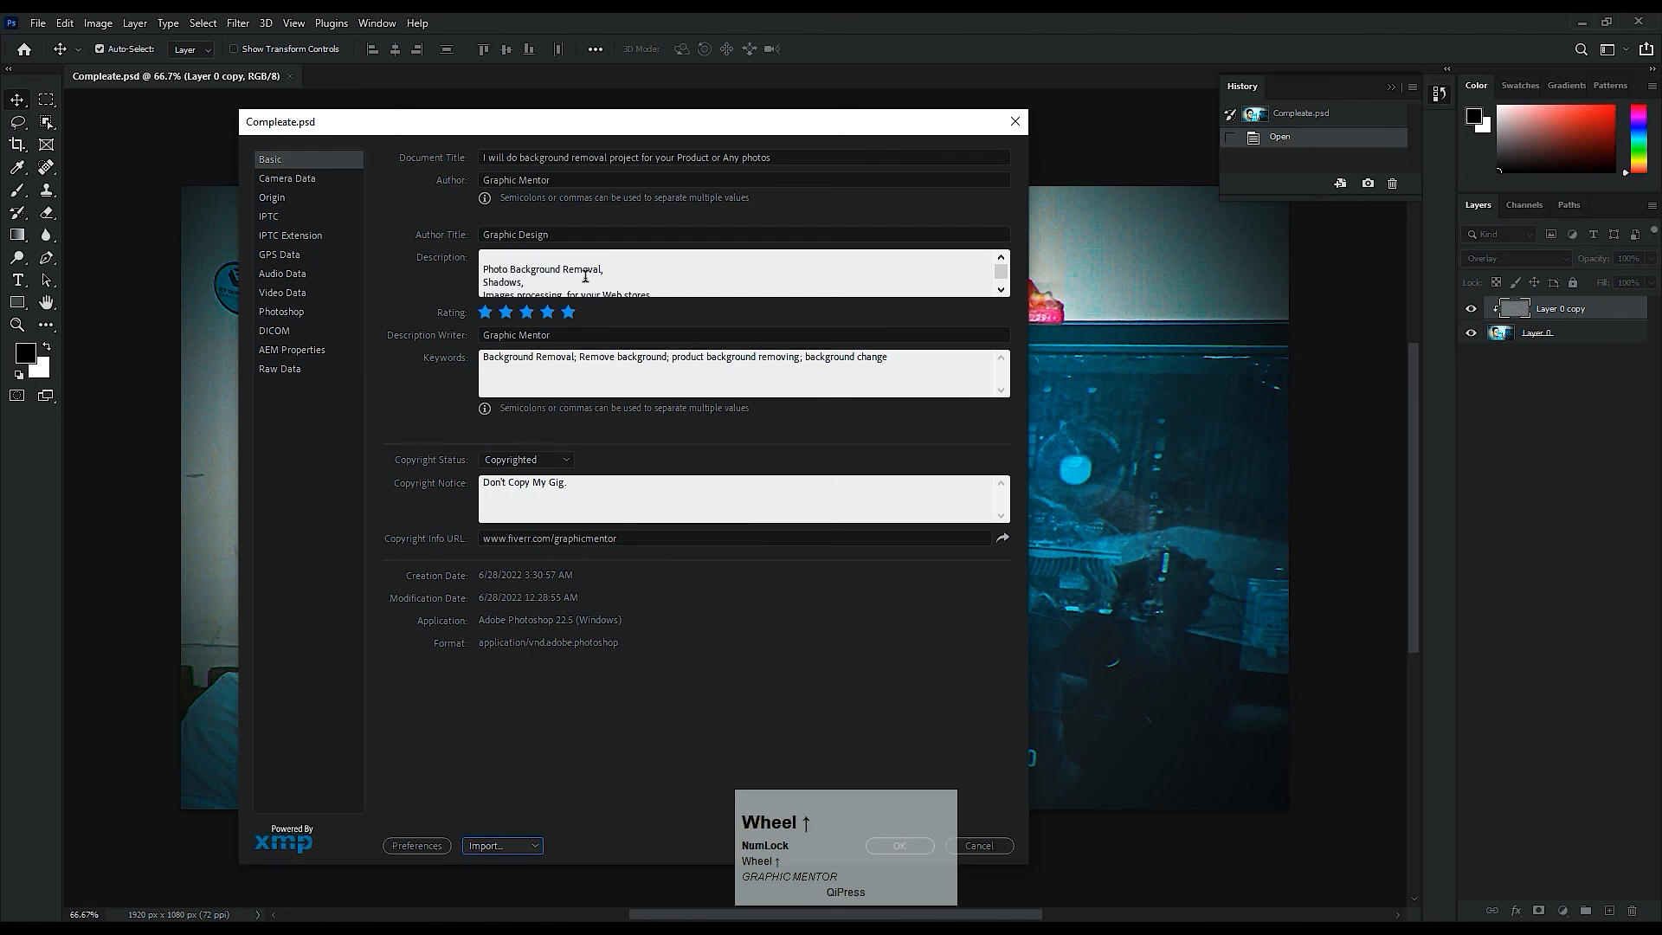
{"action": "scroll", "coordinate": [537, 258], "scroll_direction": "up", "scroll_amount": 2}
{"action": "left_click", "coordinate": [894, 843]}
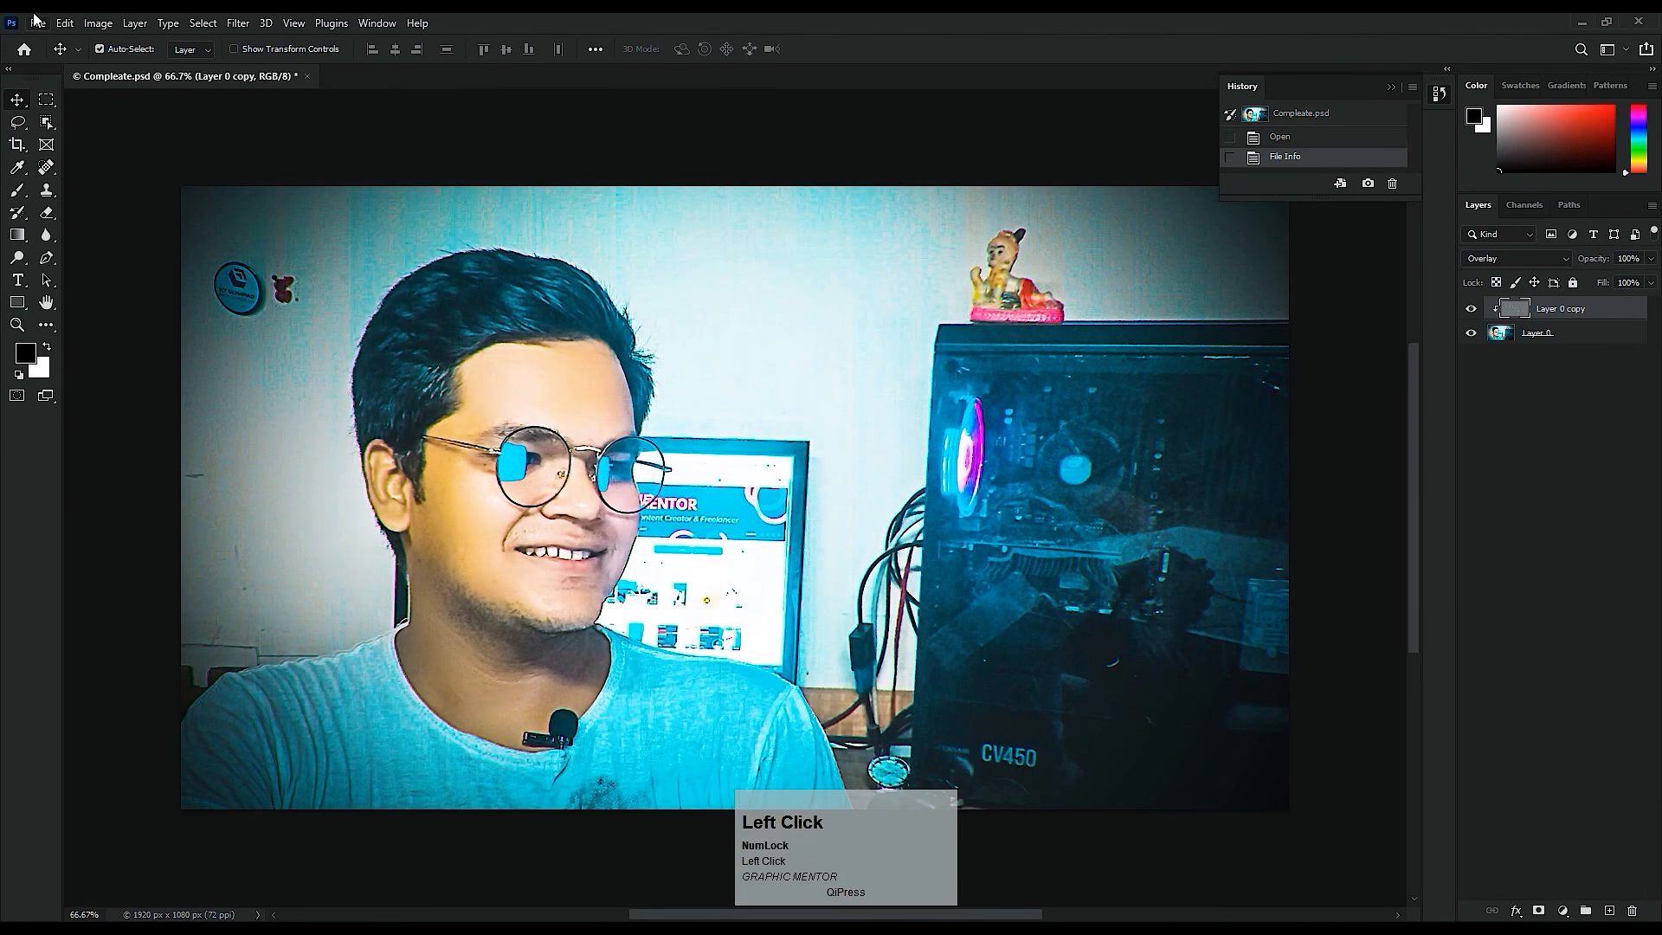
Step: Recheck the imported metadata in the file info of Compleate.psd and save the document
{"action": "left_click", "coordinate": [38, 23]}
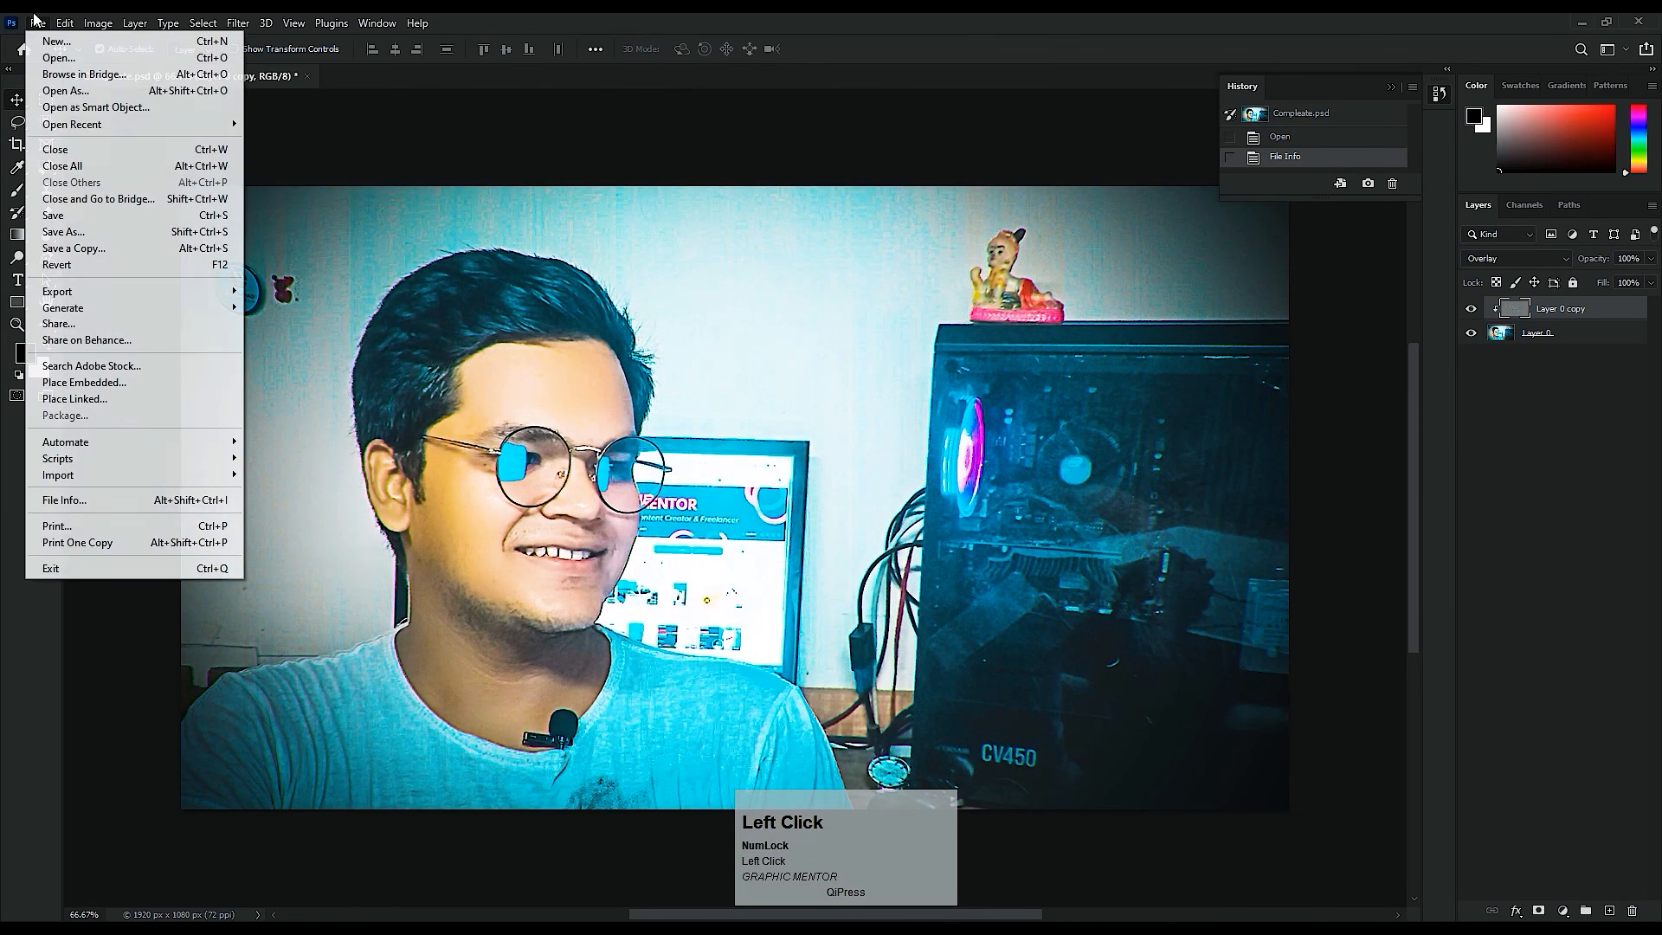
{"action": "left_click", "coordinate": [105, 502]}
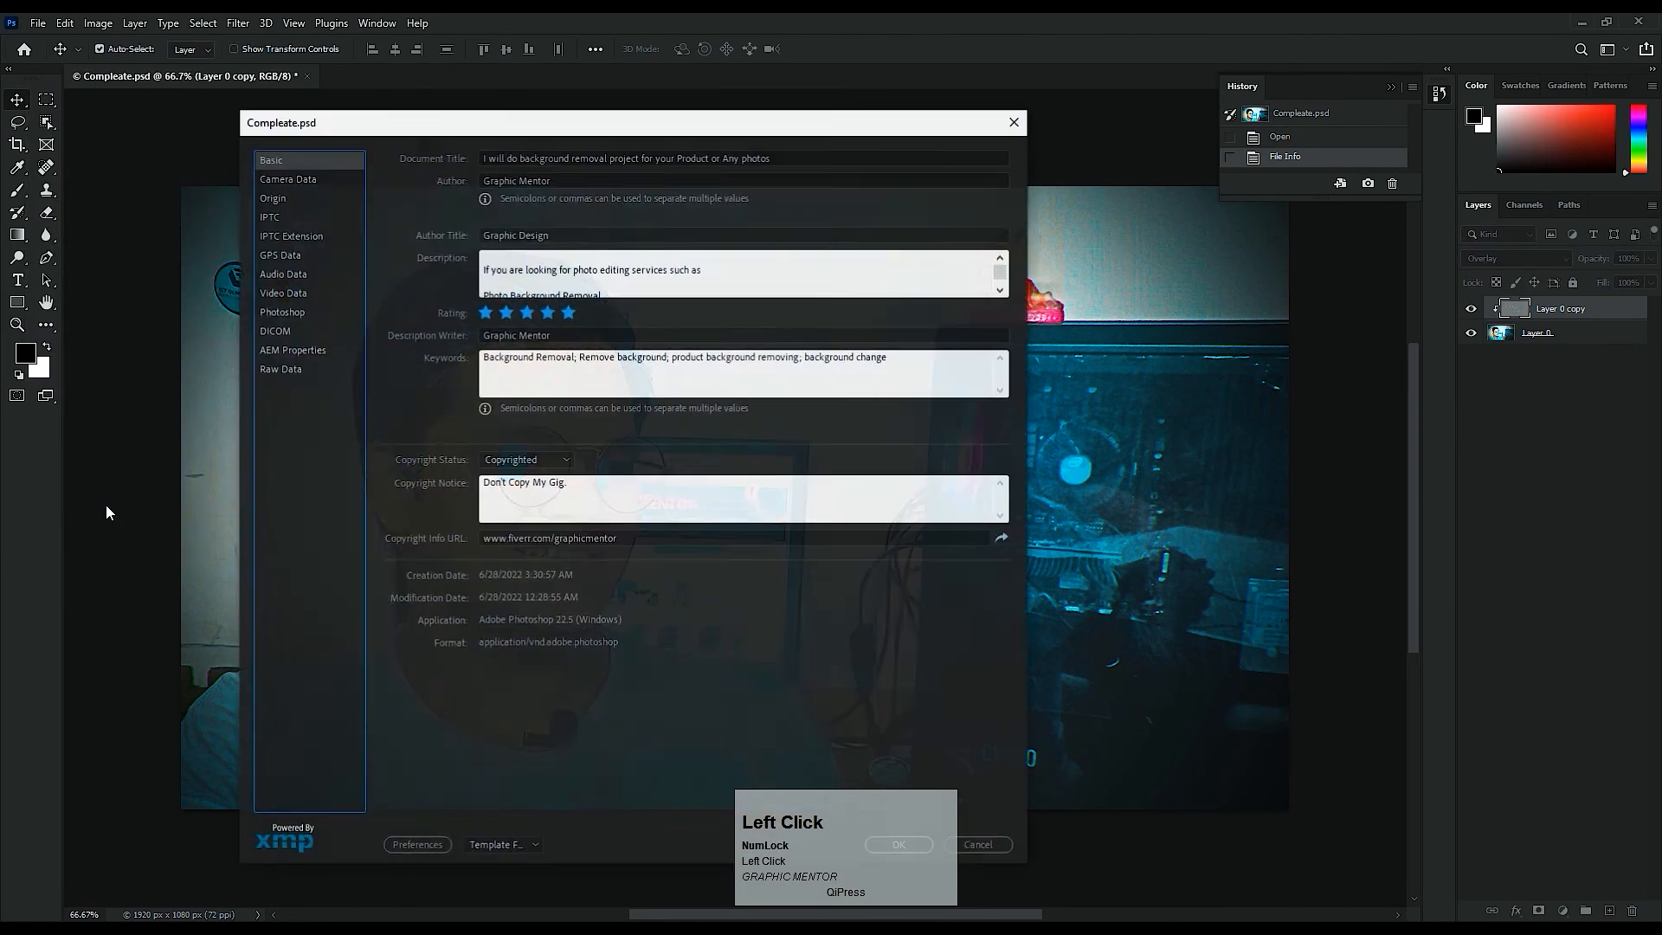
{"action": "left_click", "coordinate": [898, 844]}
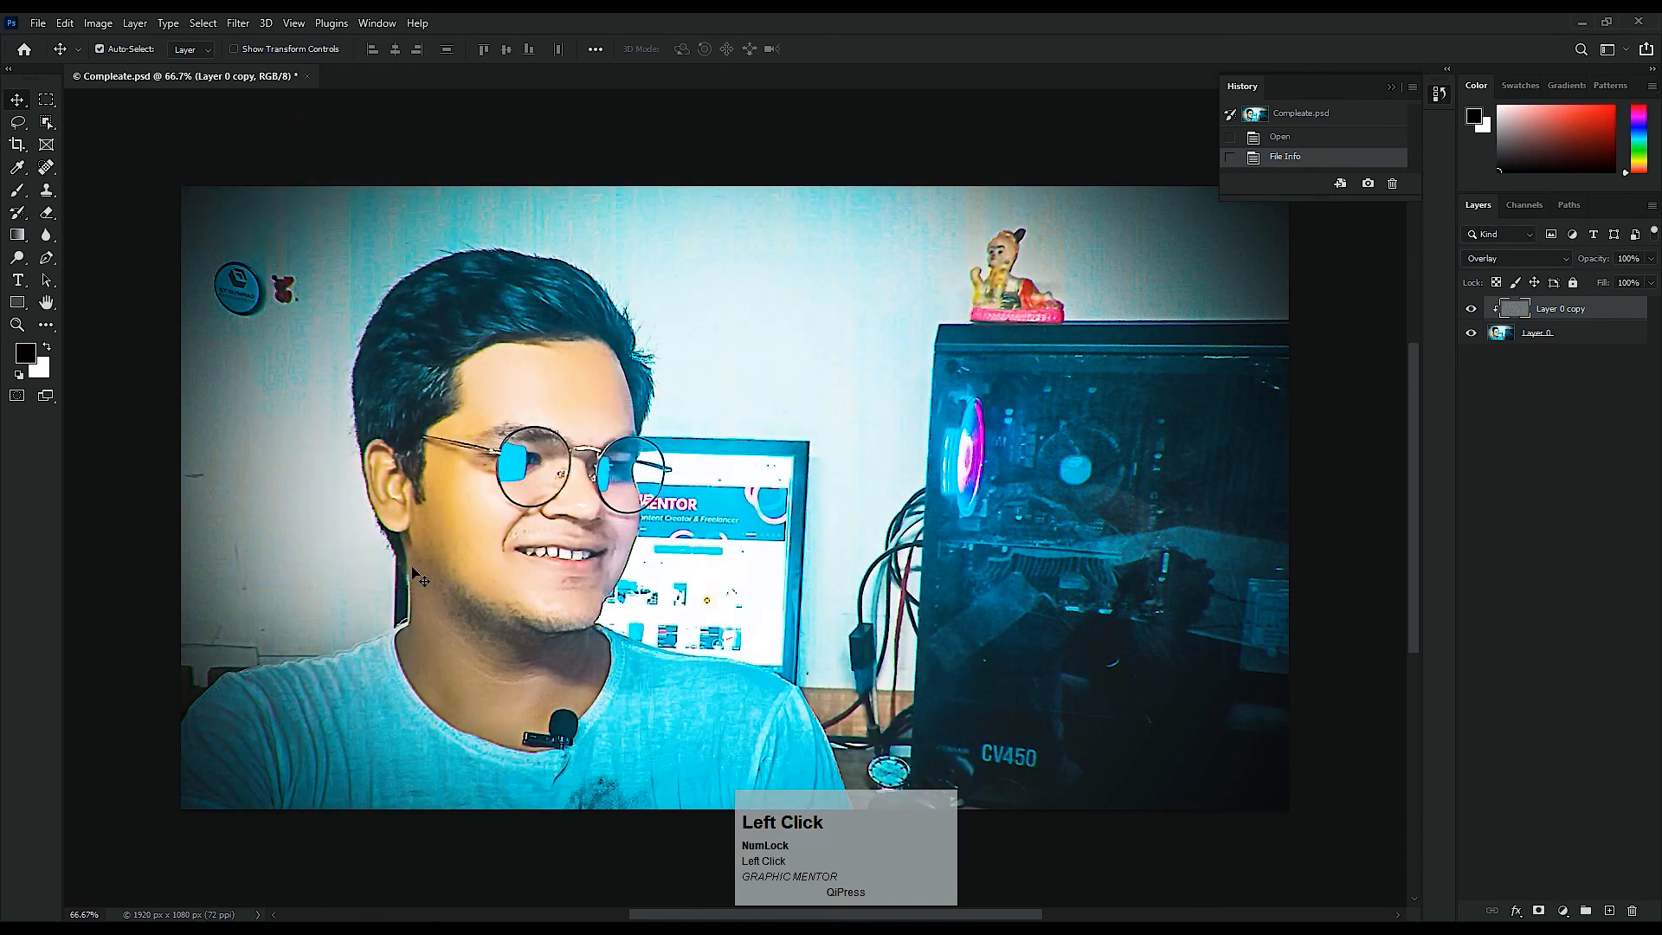
{"action": "left_click", "coordinate": [38, 23]}
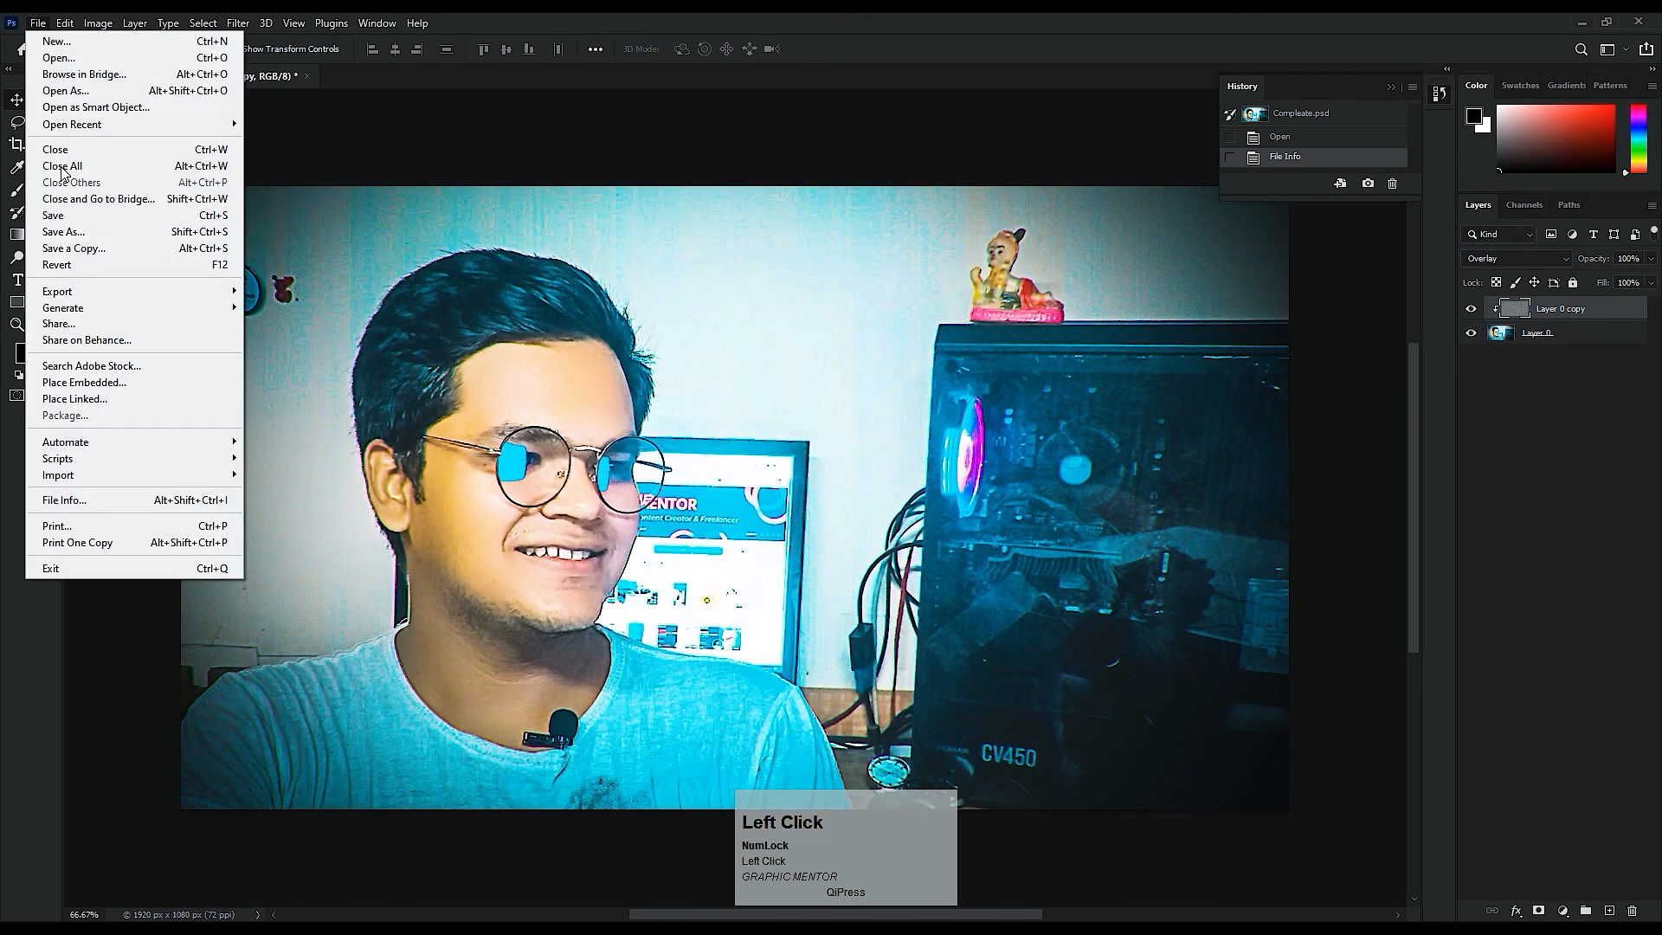
{"action": "left_click", "coordinate": [54, 215]}
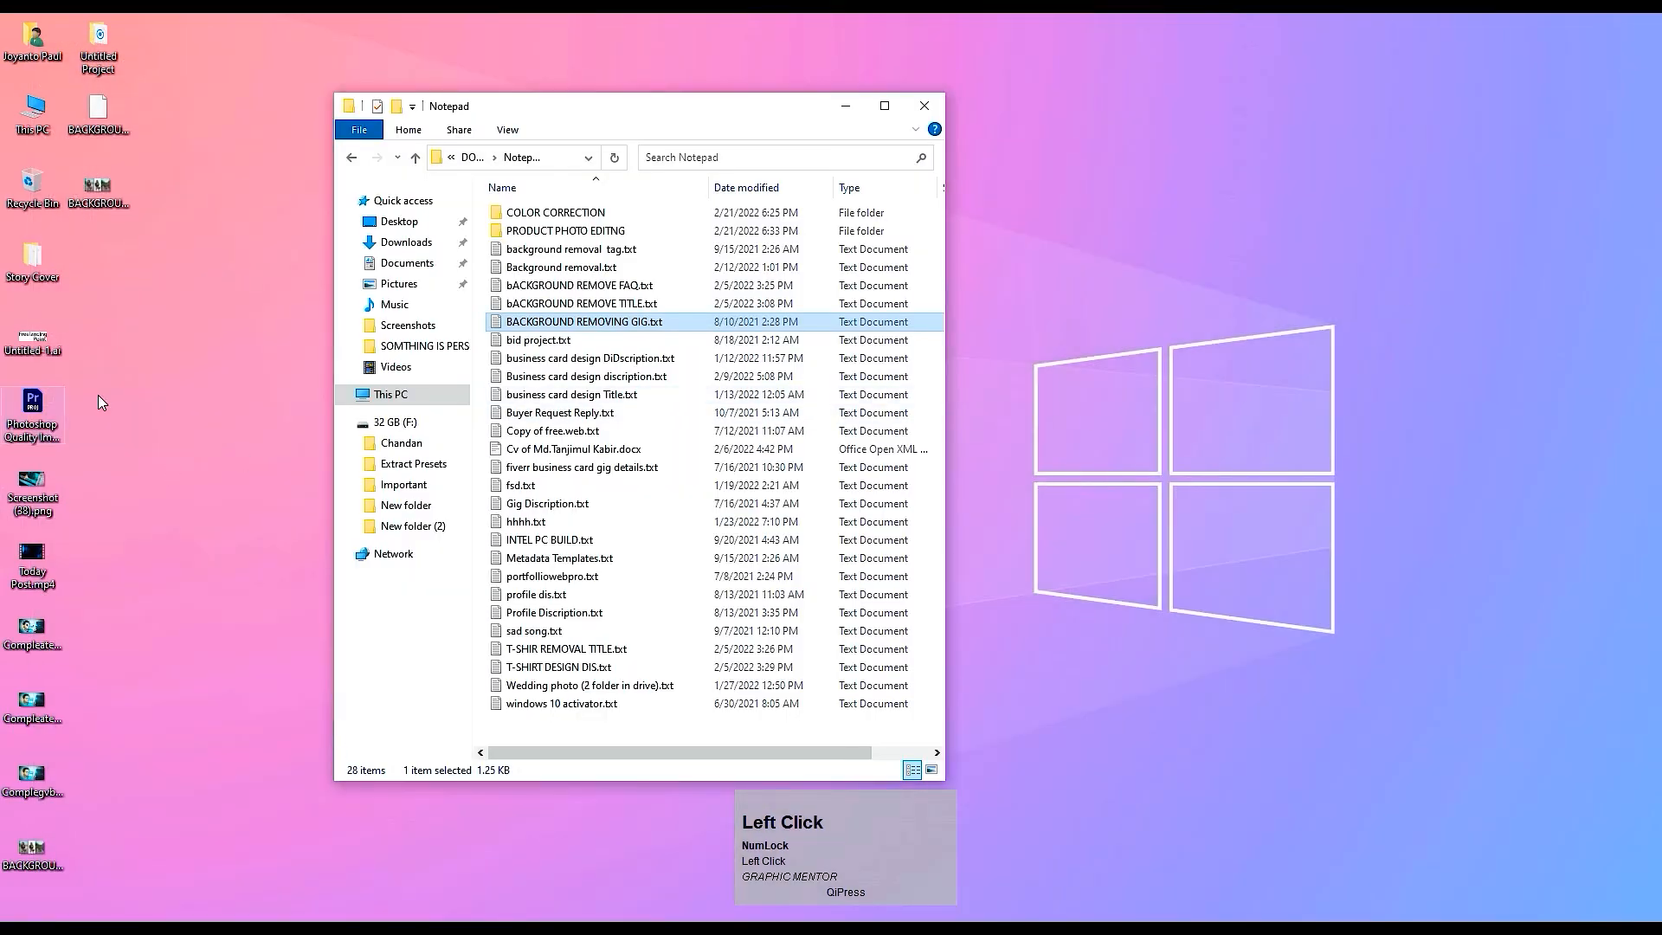
Step: Refresh the desktop and inspect the detailed file properties of Compleate.psd for the title, rating, tags, author and copyright
{"action": "right_click", "coordinate": [212, 300]}
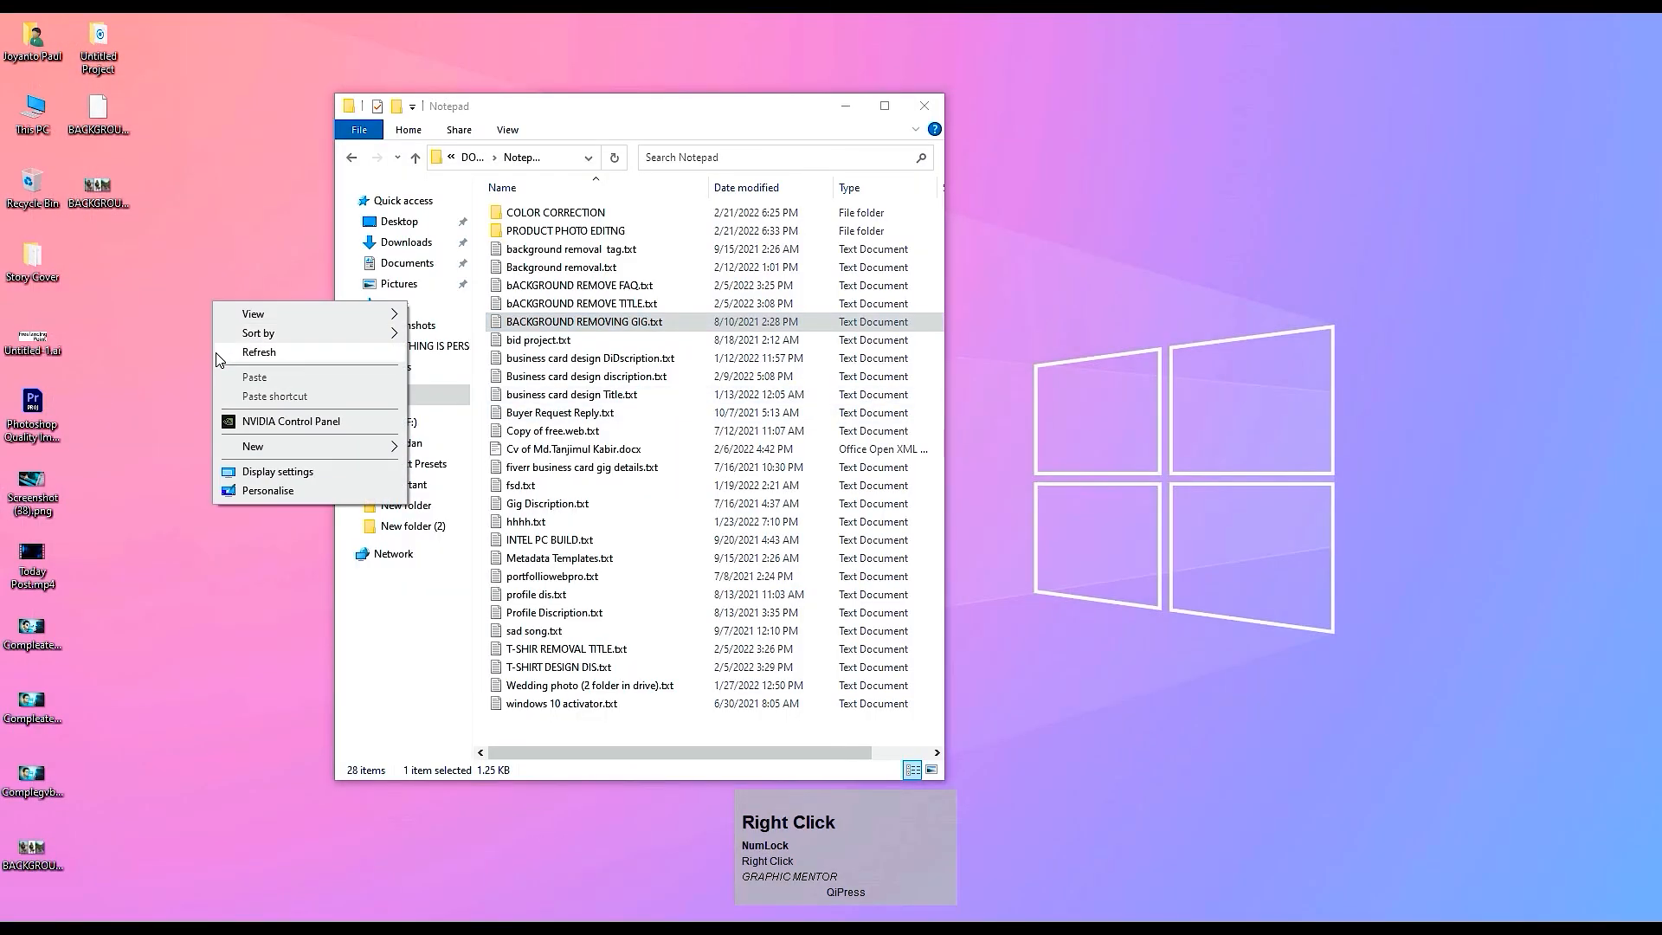
{"action": "left_click", "coordinate": [221, 350]}
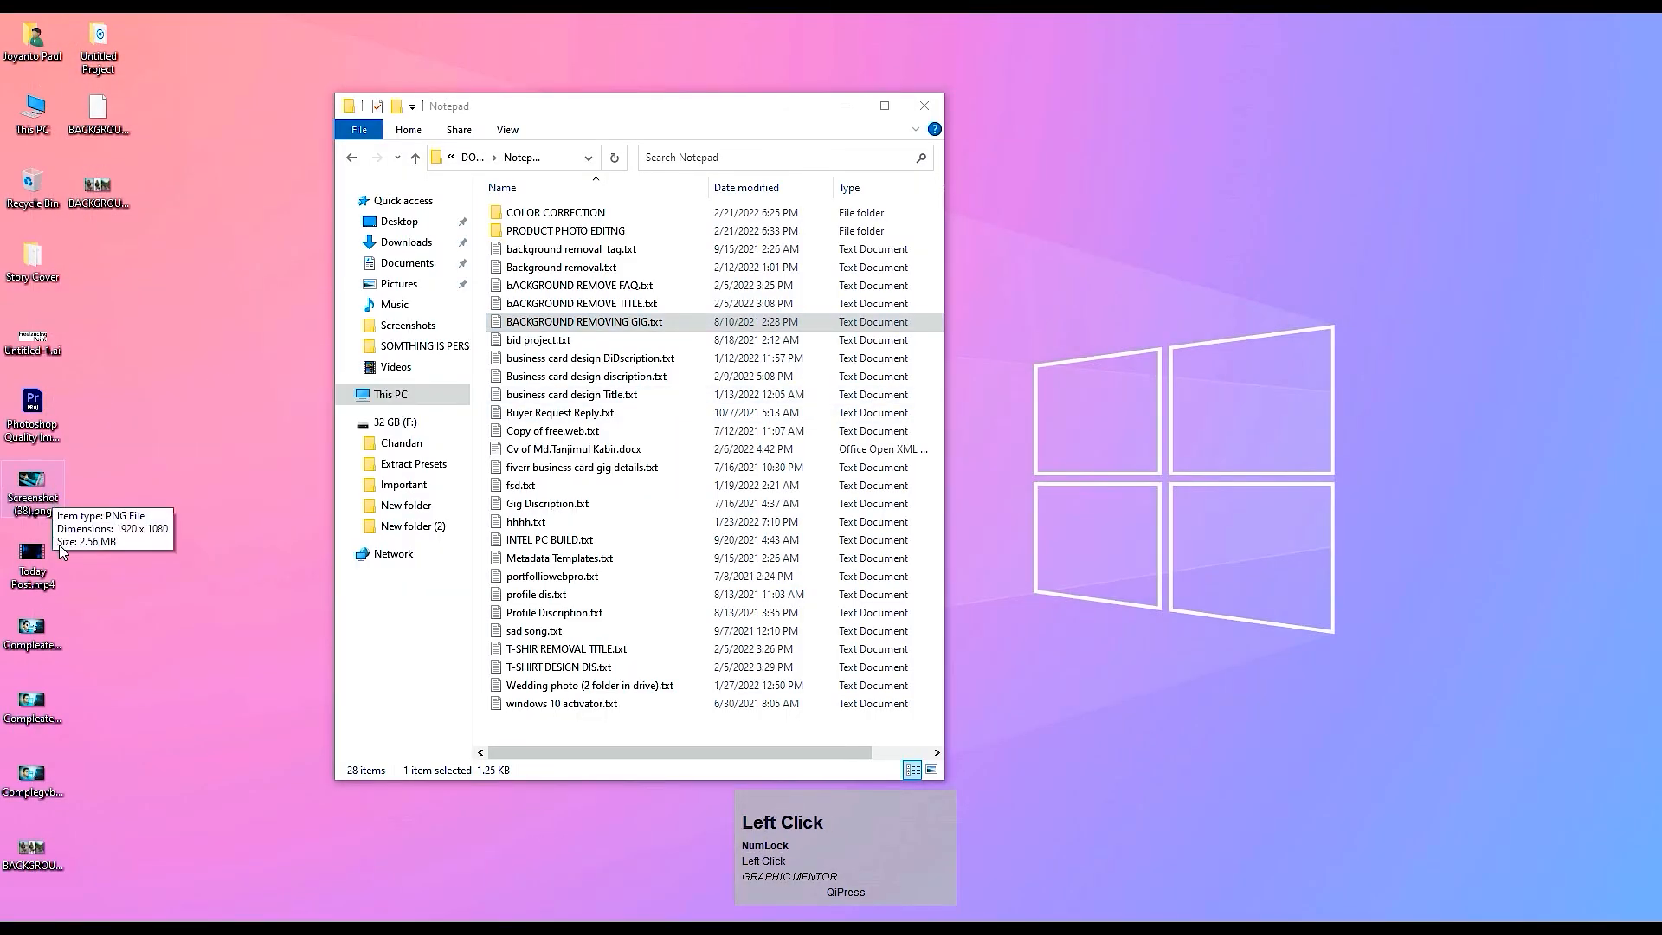
{"action": "right_click", "coordinate": [31, 646]}
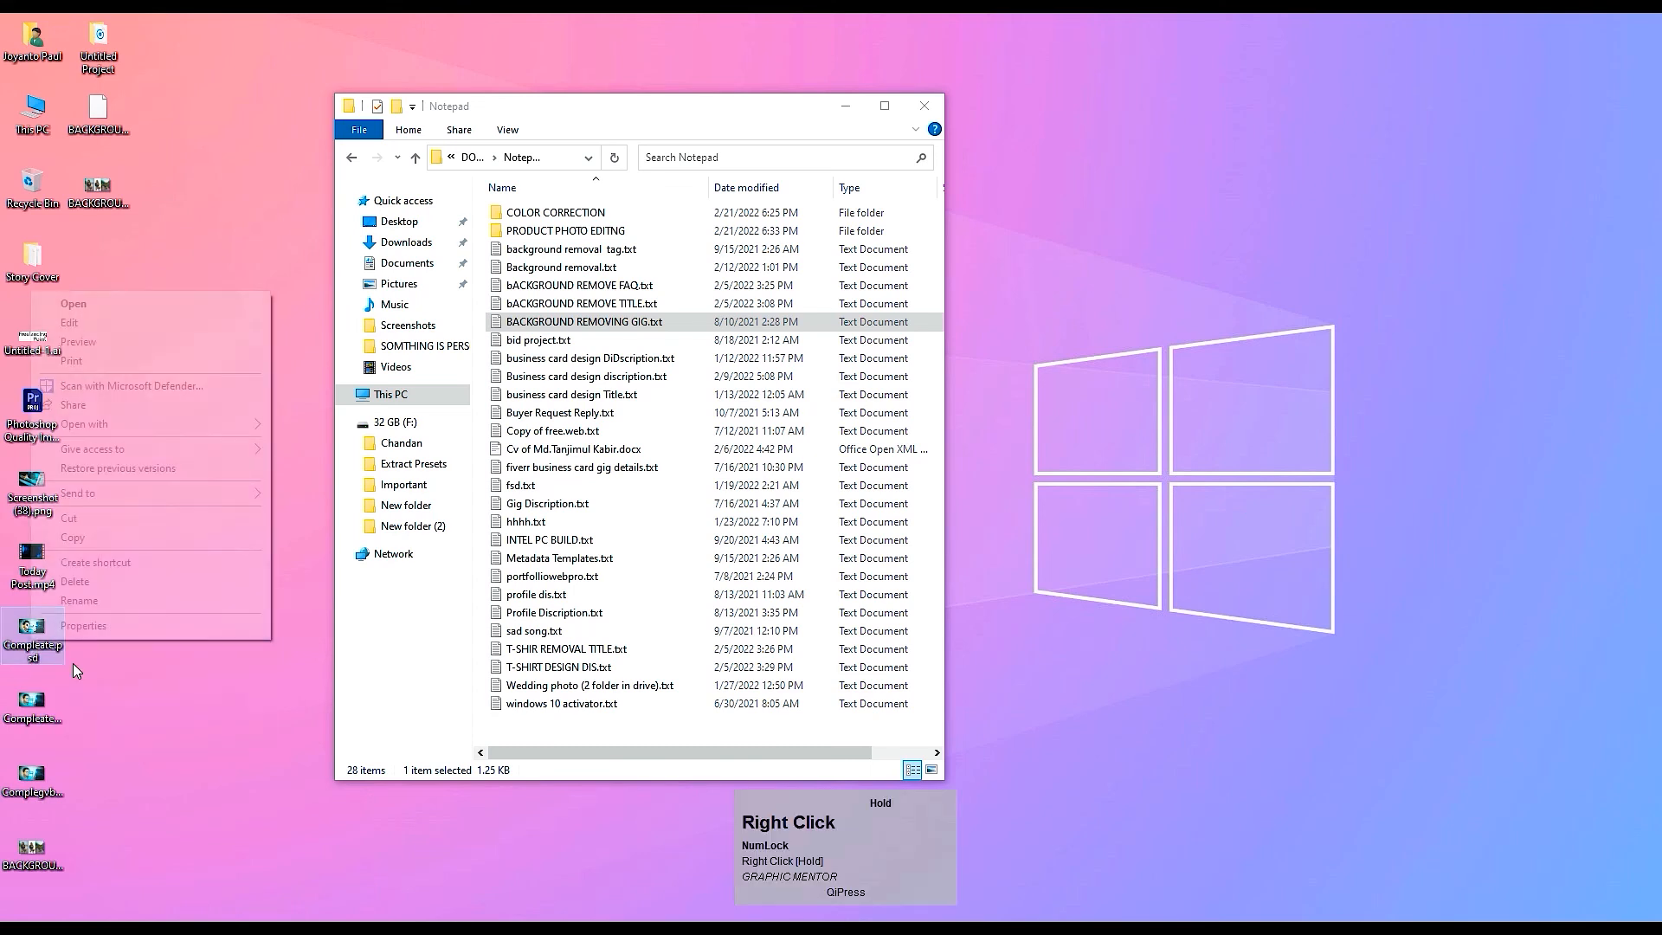
{"action": "left_click", "coordinate": [103, 640]}
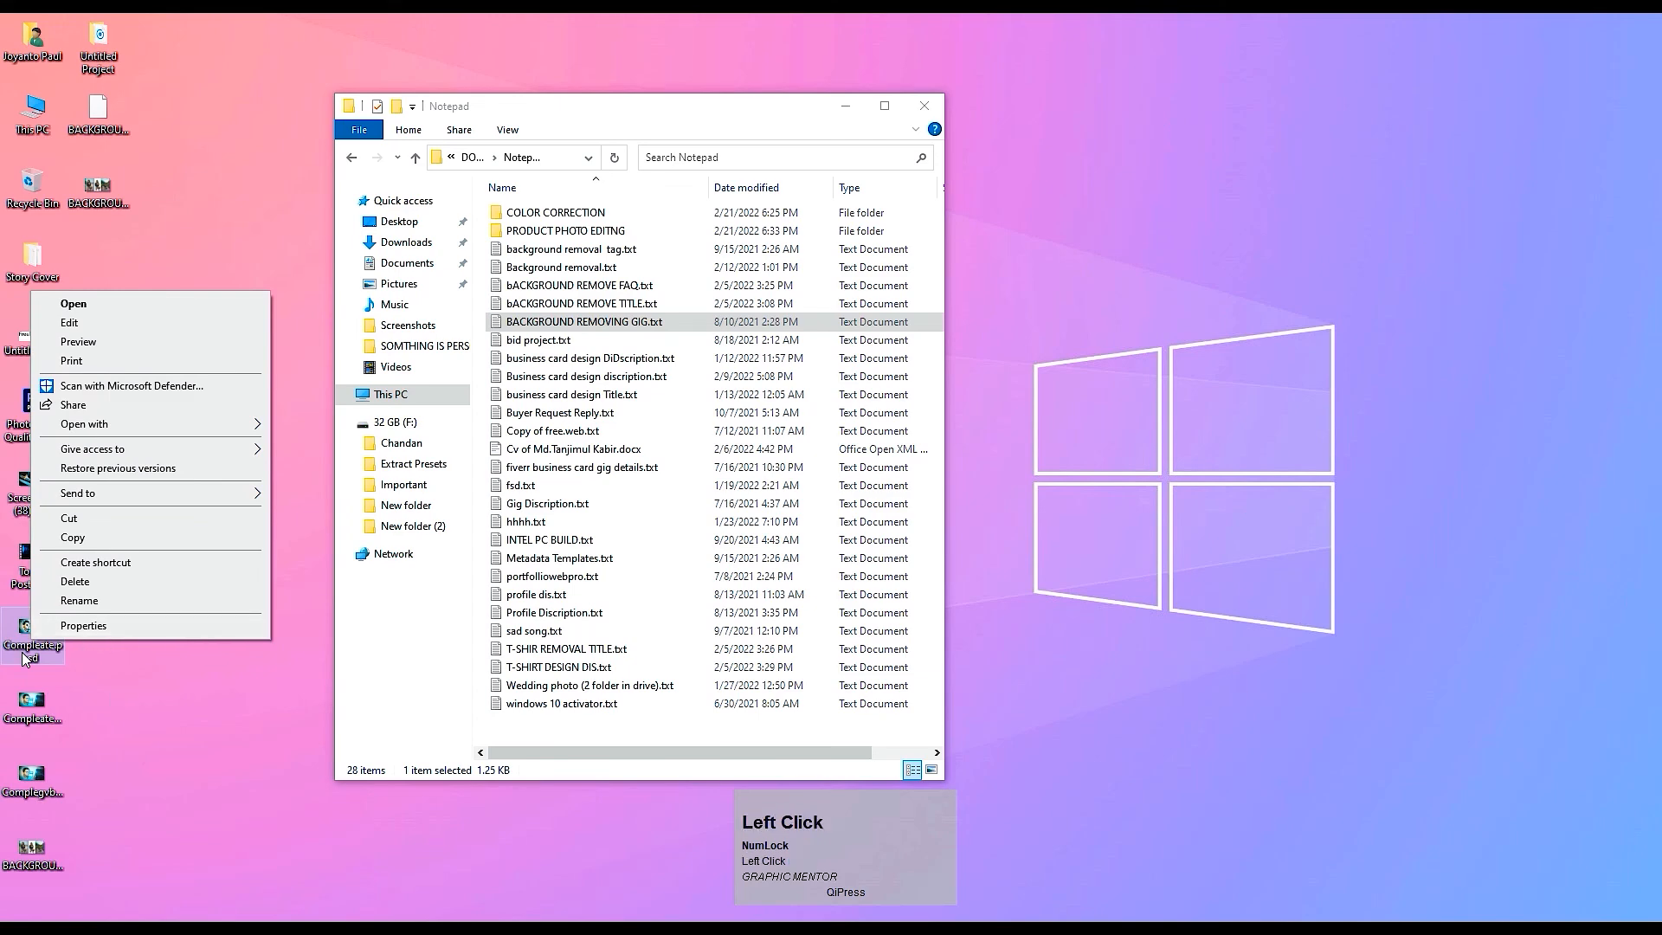
{"action": "left_click", "coordinate": [139, 632]}
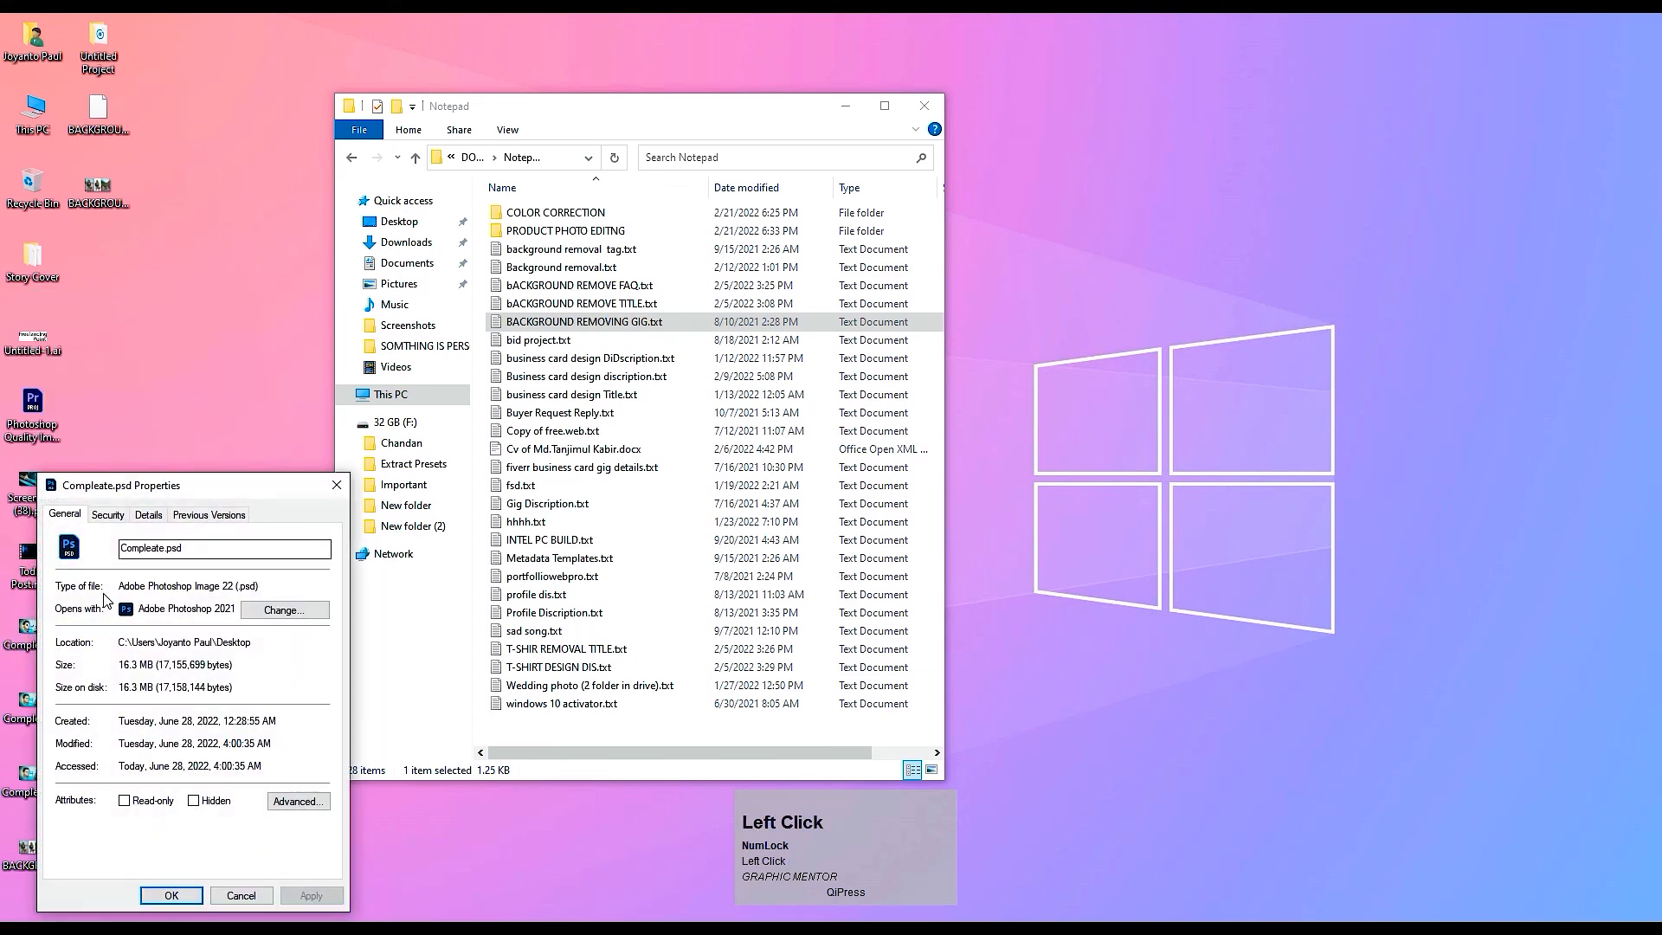
{"action": "left_click", "coordinate": [149, 515]}
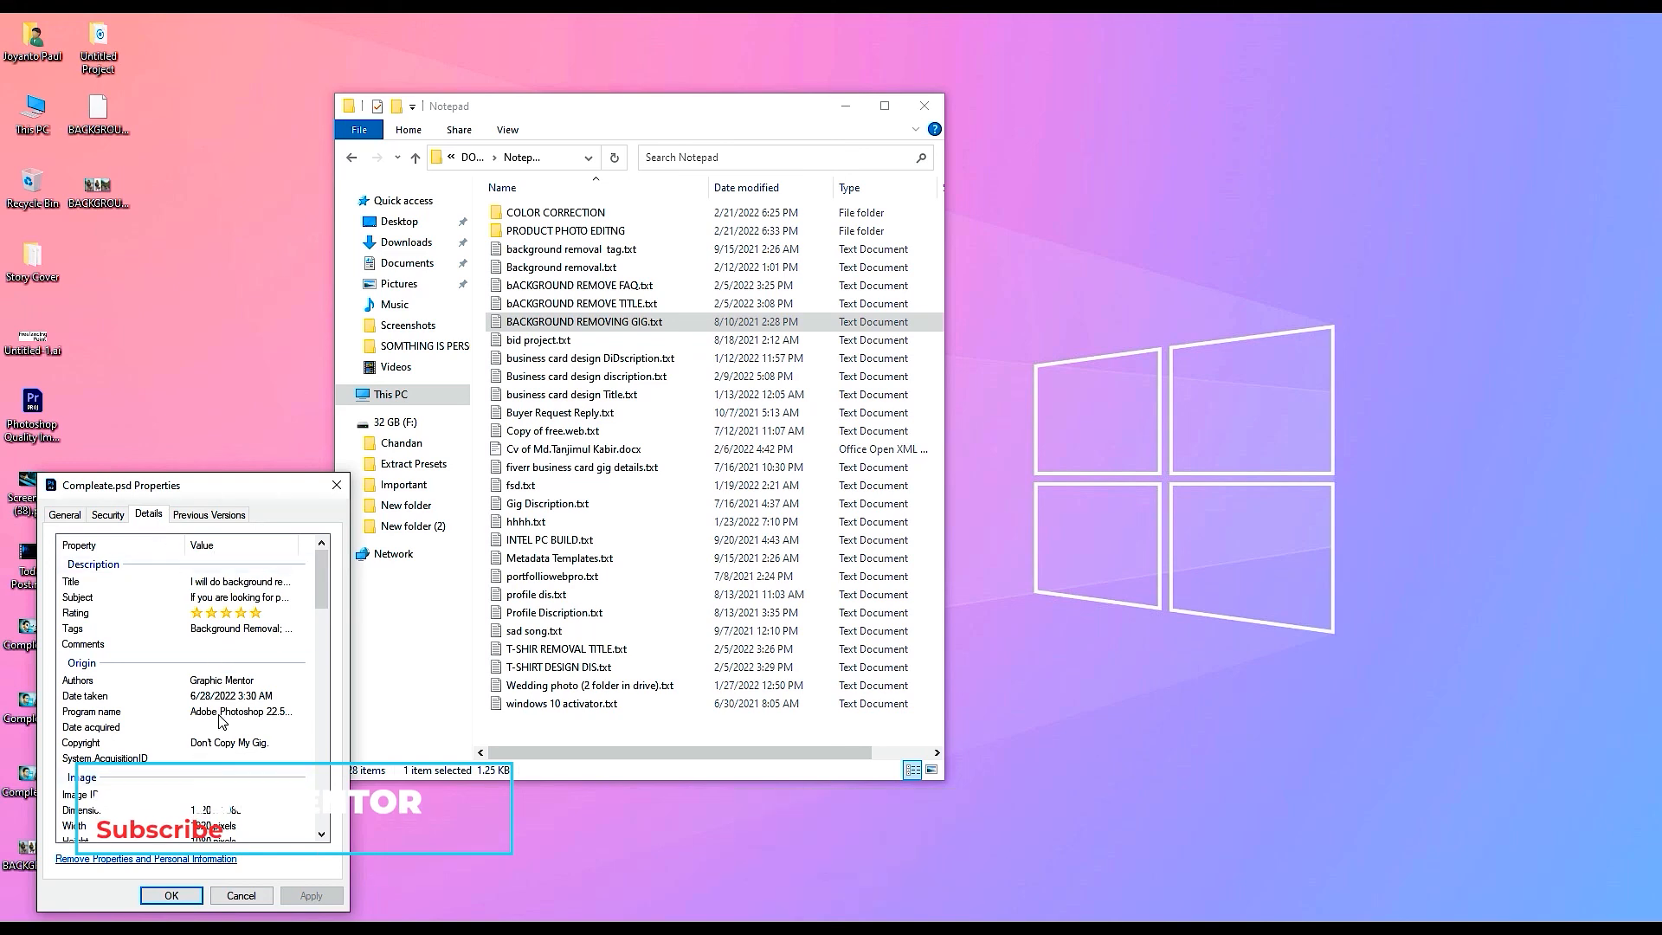
{"action": "scroll", "coordinate": [218, 610], "scroll_direction": "down", "scroll_amount": 3}
{"action": "scroll", "coordinate": [223, 685], "scroll_direction": "up", "scroll_amount": 3}
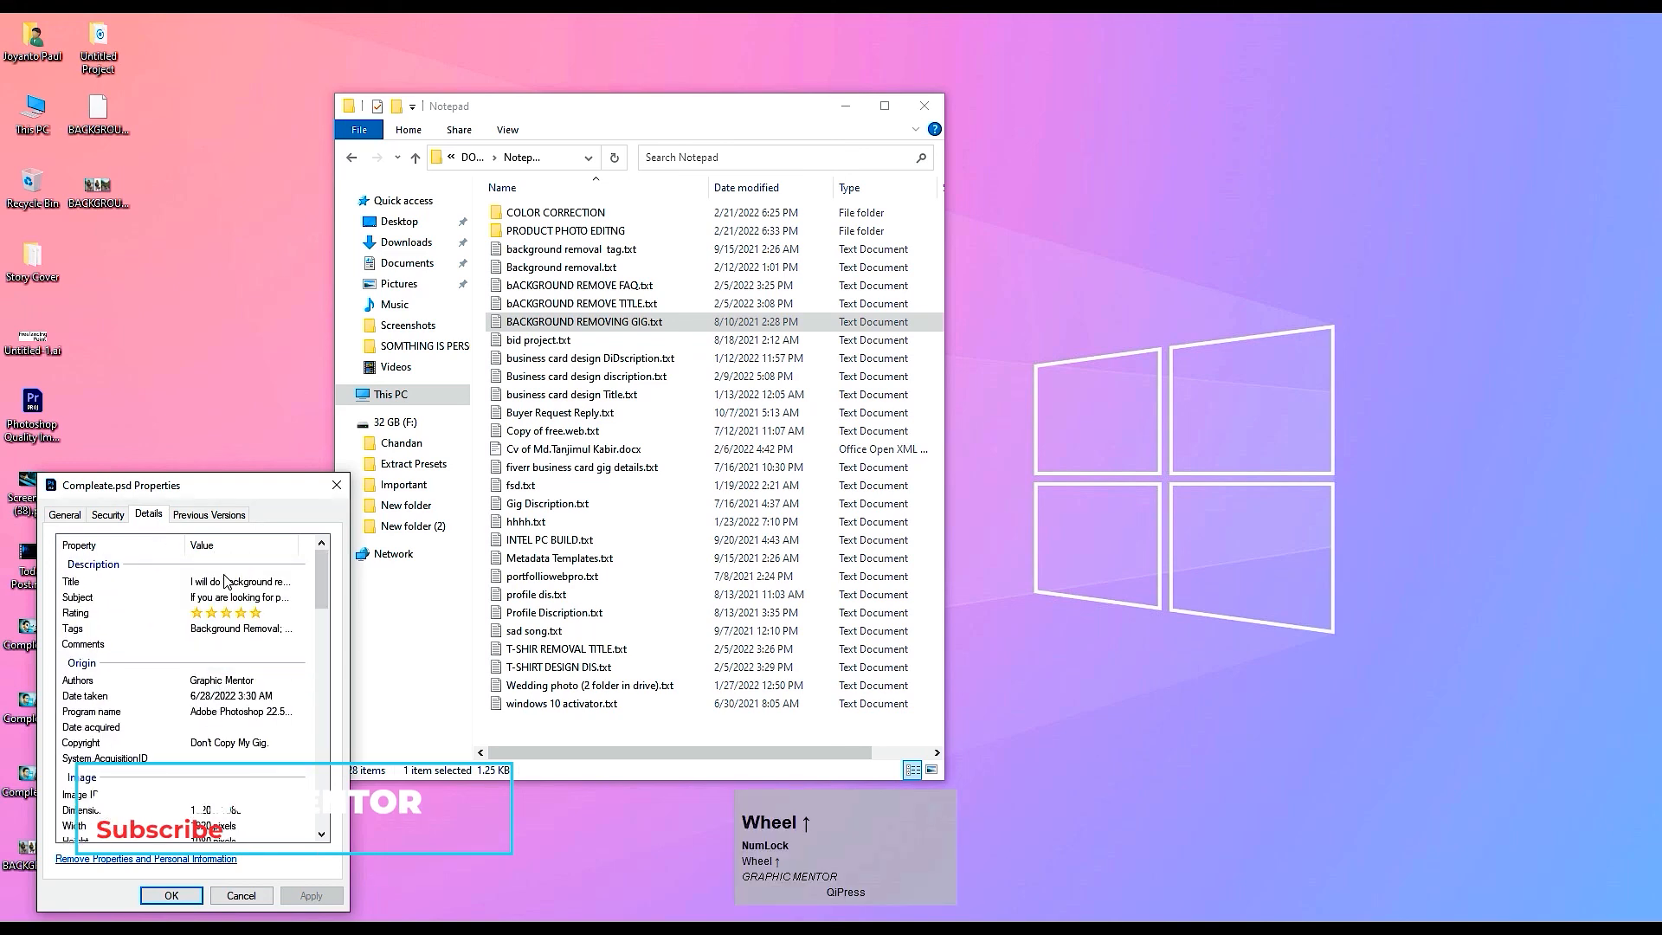
{"action": "left_click", "coordinate": [333, 487]}
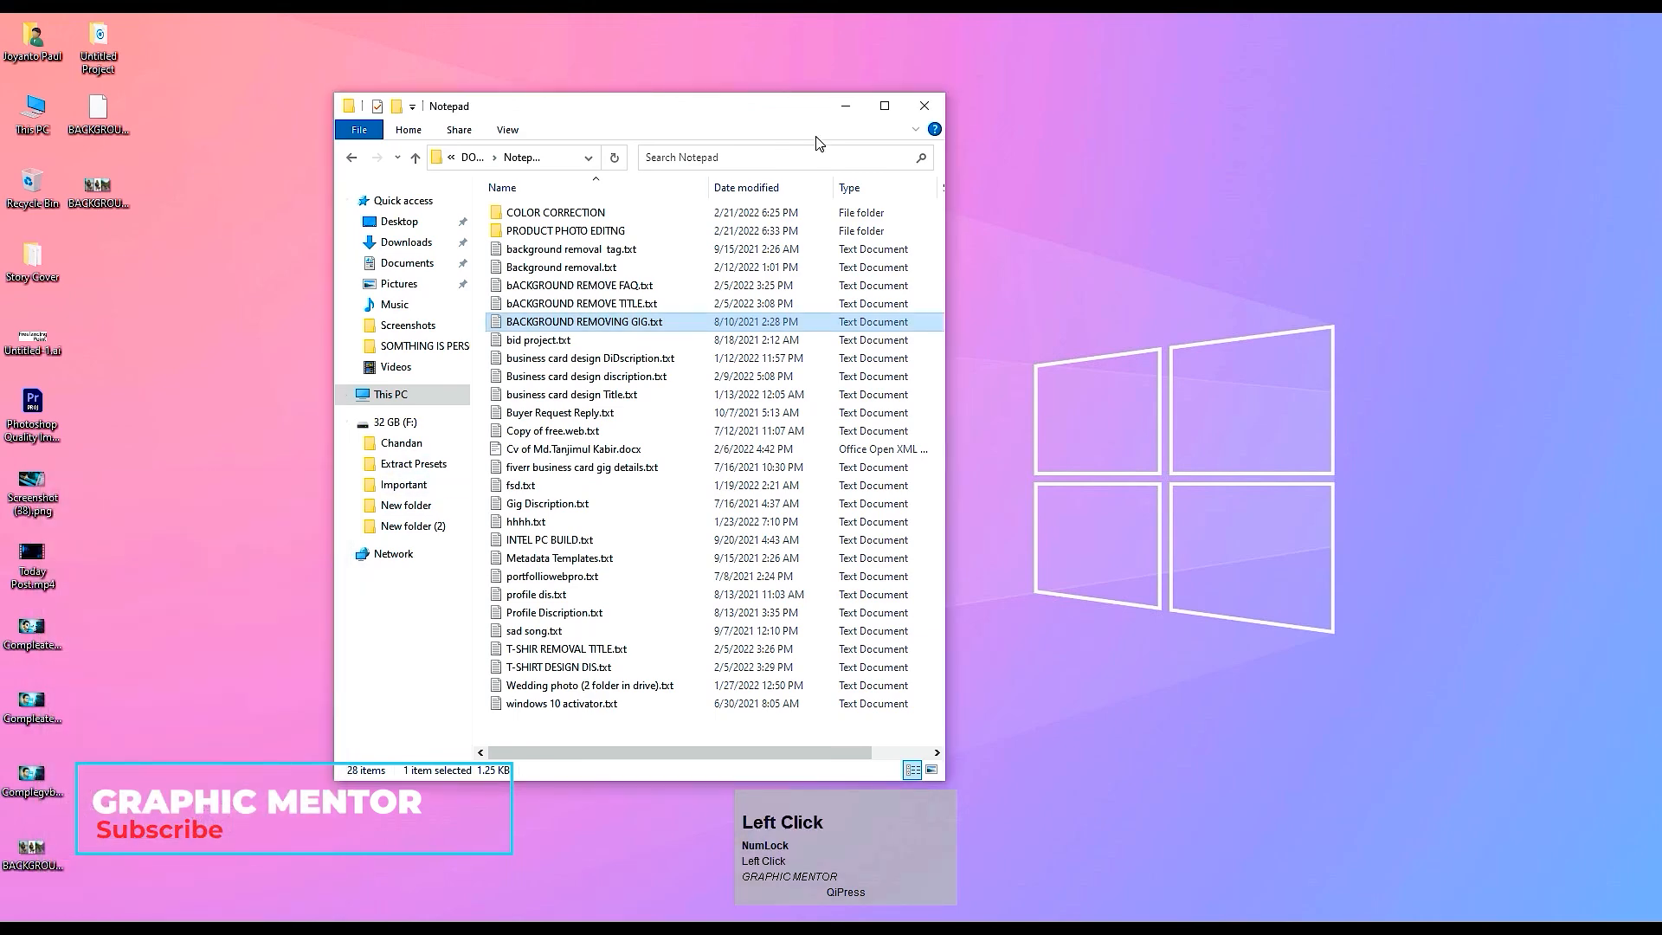
Step: Close the Notepad folder window and refresh the desktop
{"action": "left_click", "coordinate": [924, 105]}
{"action": "right_click", "coordinate": [560, 138]}
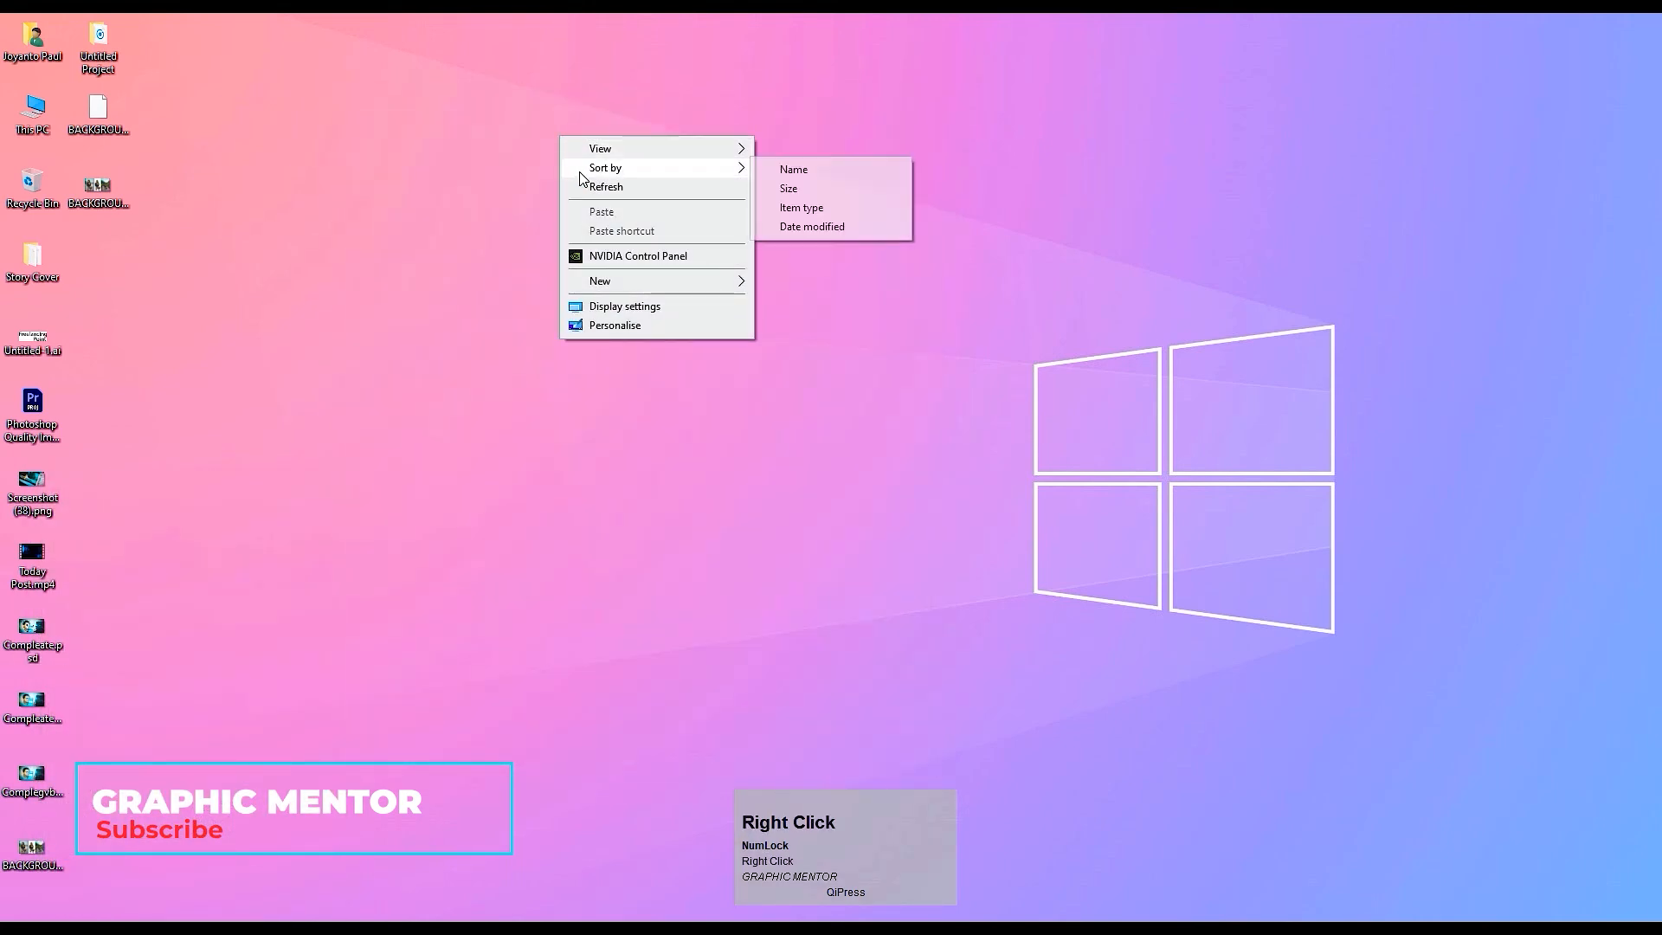
{"action": "left_click", "coordinate": [593, 187]}
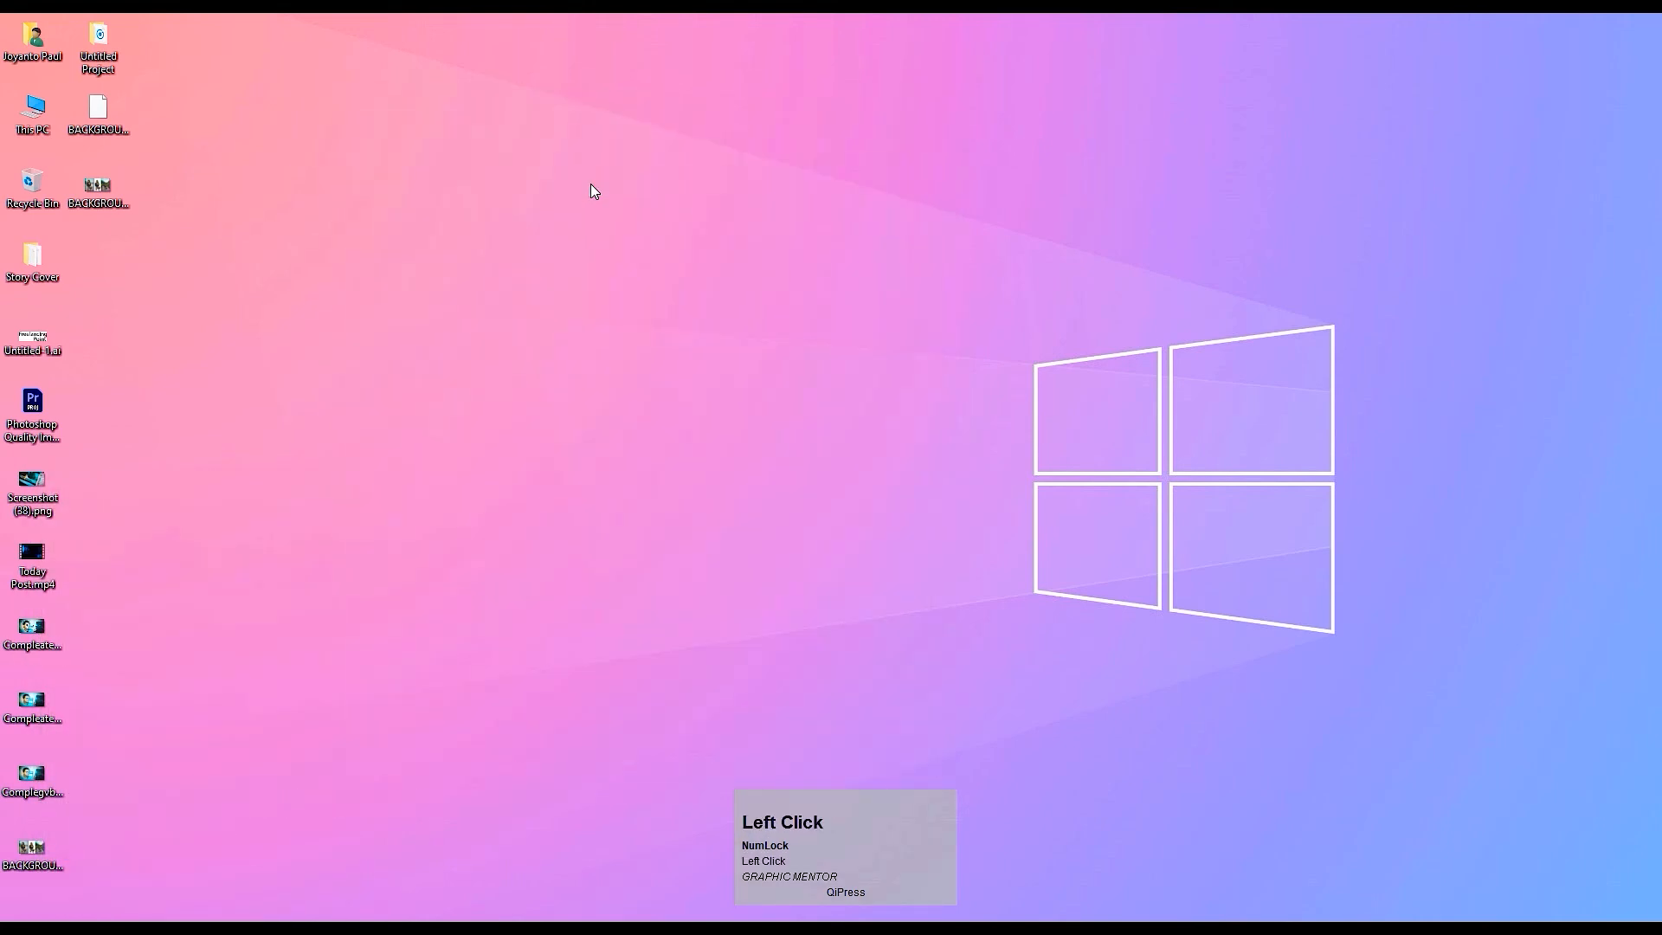